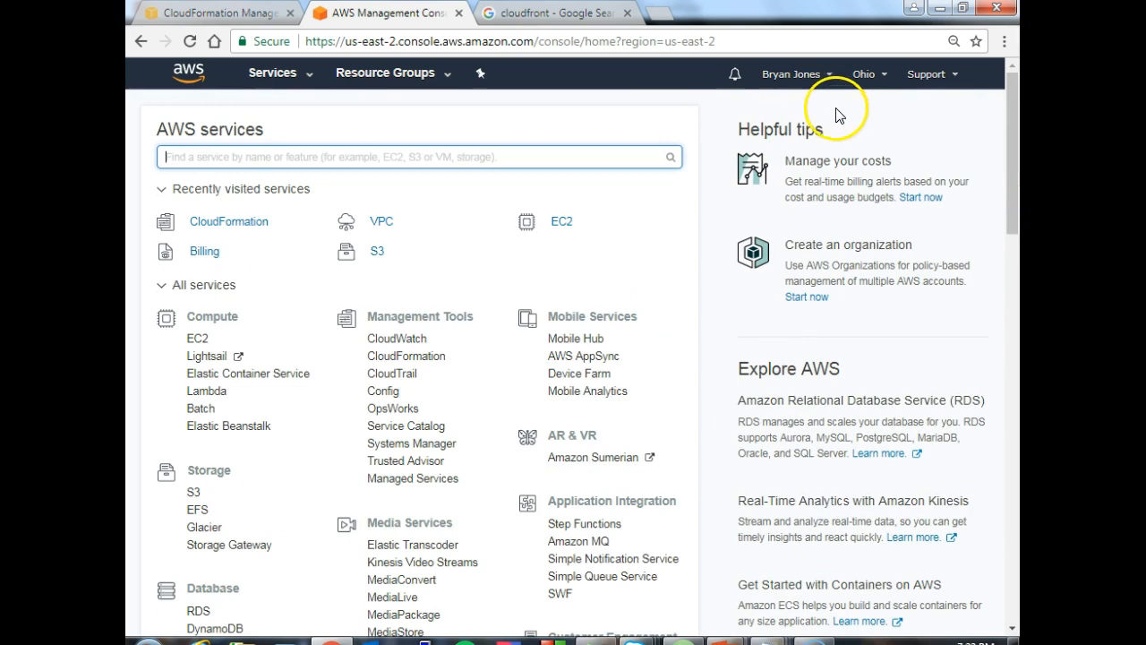
# - Check the available AWS regions, open EC2's running instances and start the launch wizard for a new instance in Ohio
pyautogui.click(887, 75)
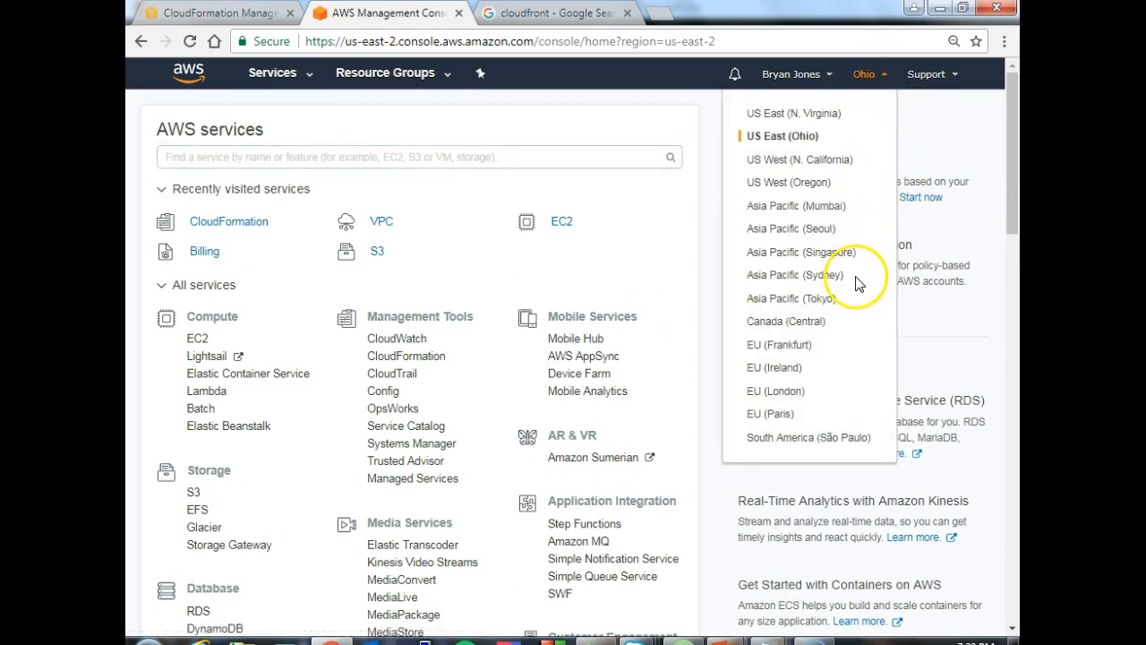
pyautogui.click(705, 117)
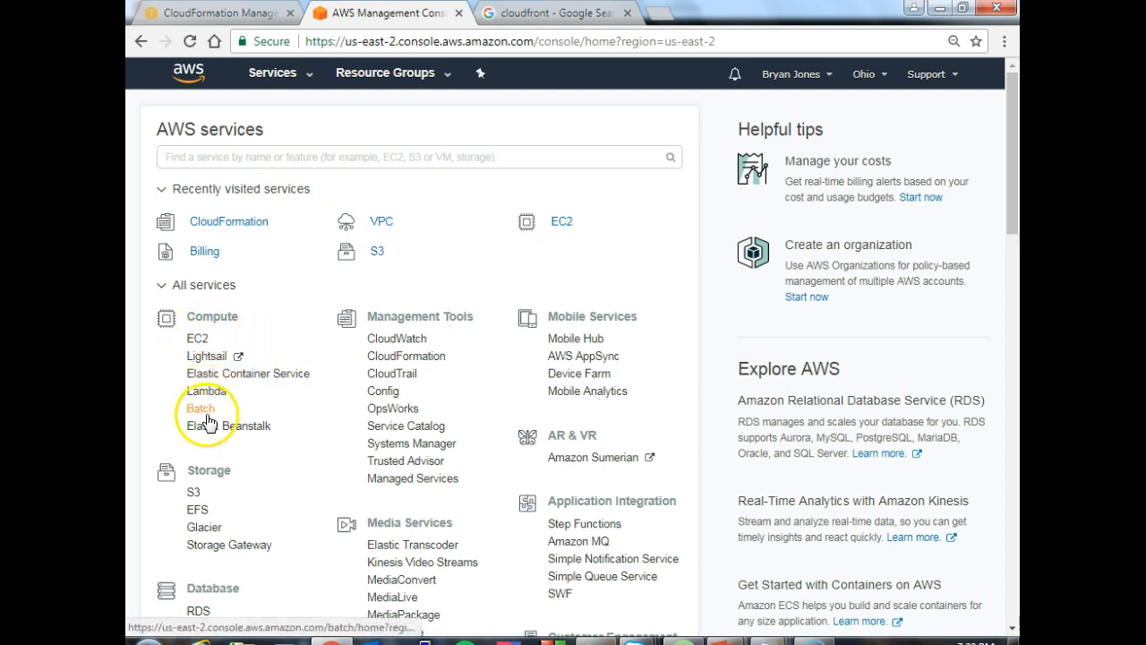
pyautogui.click(565, 224)
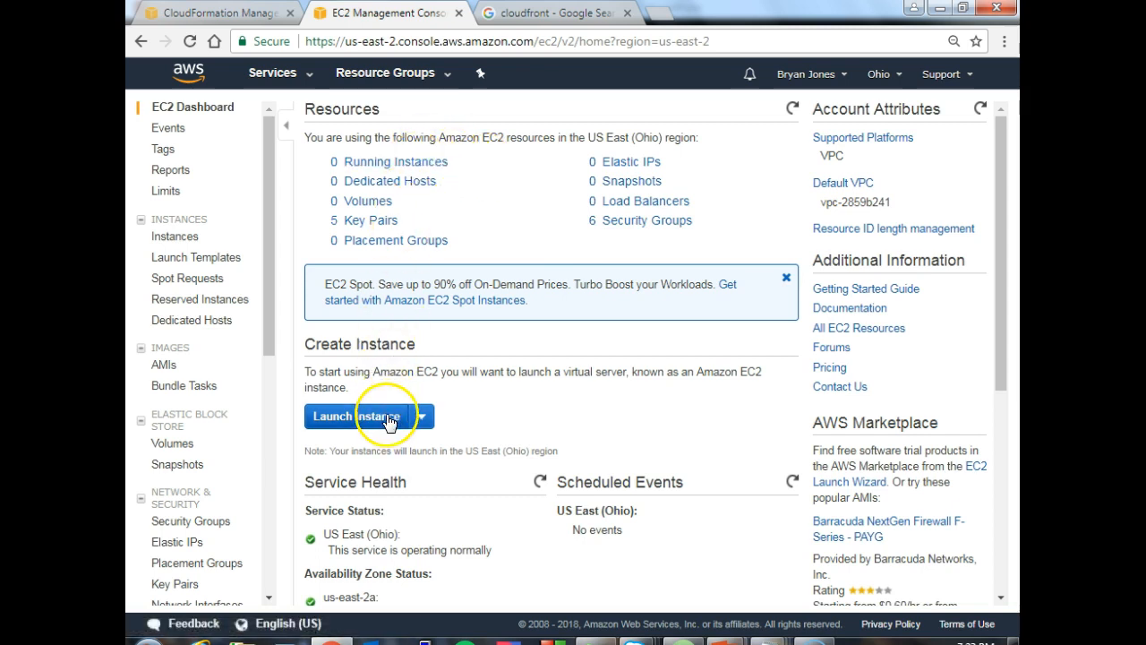
pyautogui.click(414, 164)
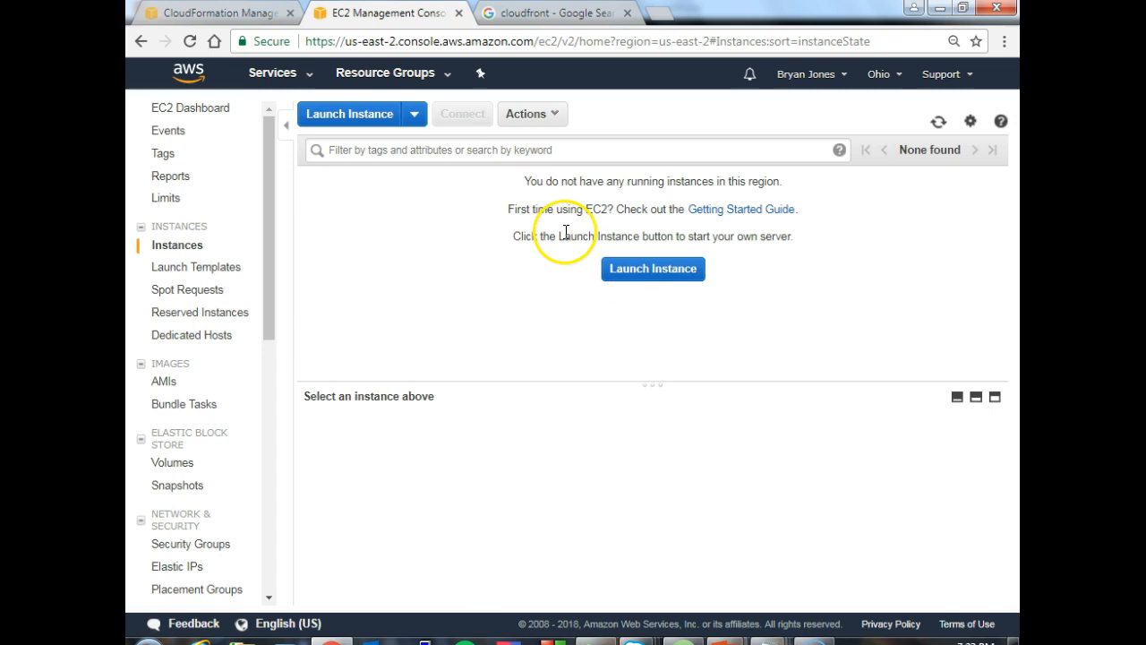
pyautogui.click(370, 115)
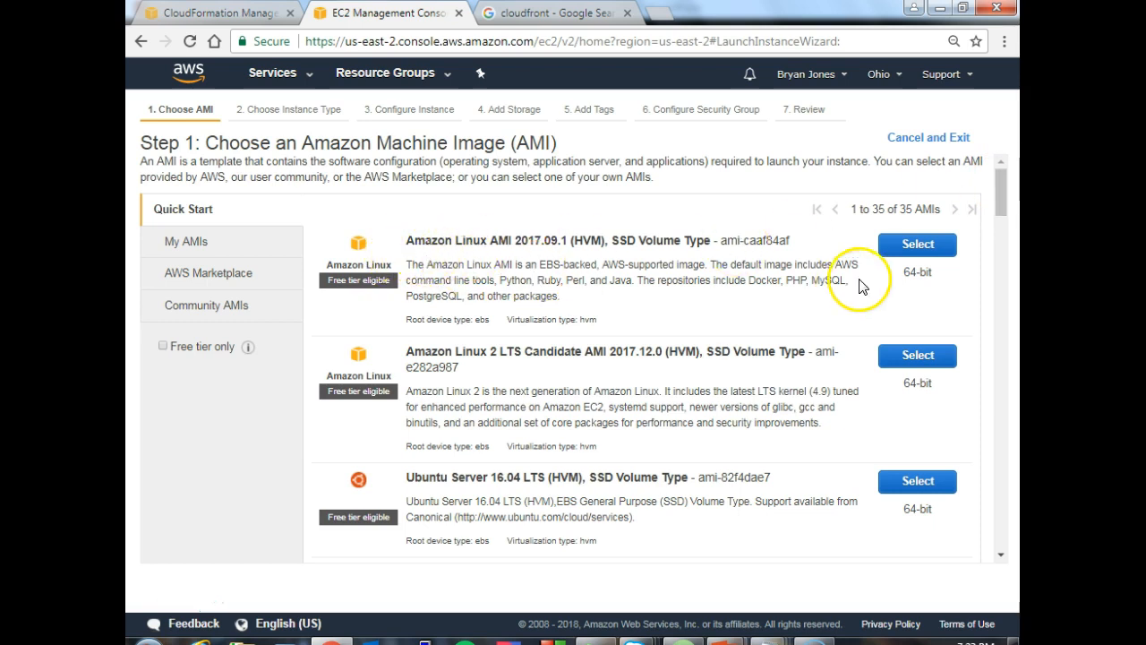
# - Examine the Quick Start AMIs, including the Linux, Windows and Deep Learning images and their AMI IDs
pyautogui.moveTo(1000, 195)
pyautogui.mouseDown()
pyautogui.moveTo(1000, 204)
pyautogui.moveTo(997, 178)
pyautogui.mouseUp()
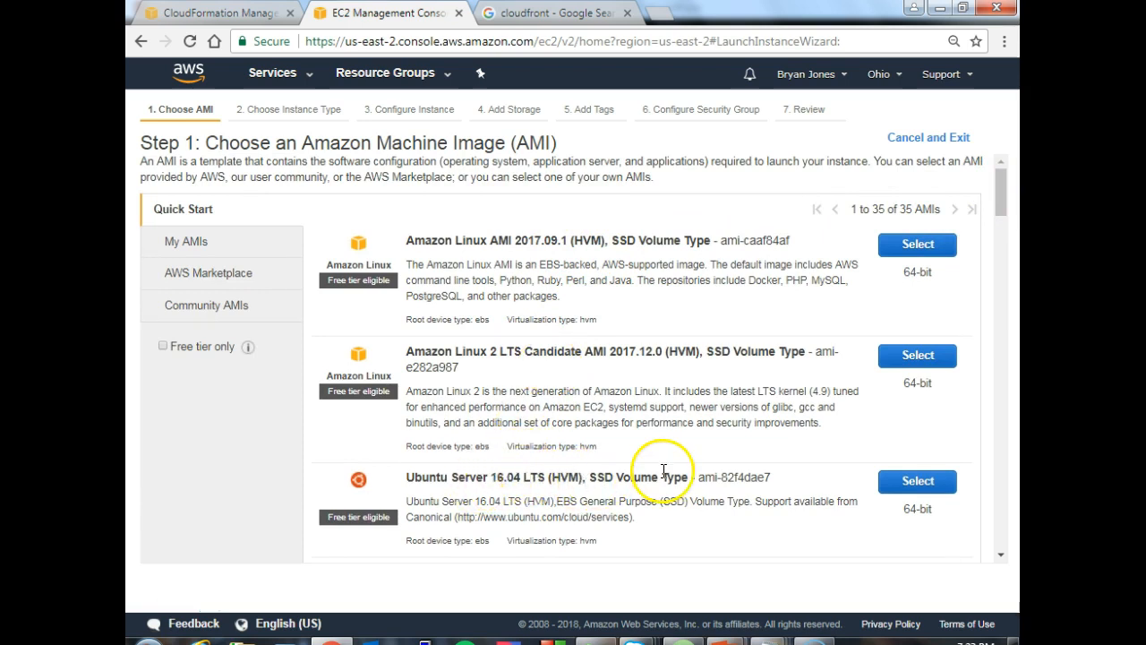
pyautogui.moveTo(999, 197); pyautogui.dragTo(996, 237)
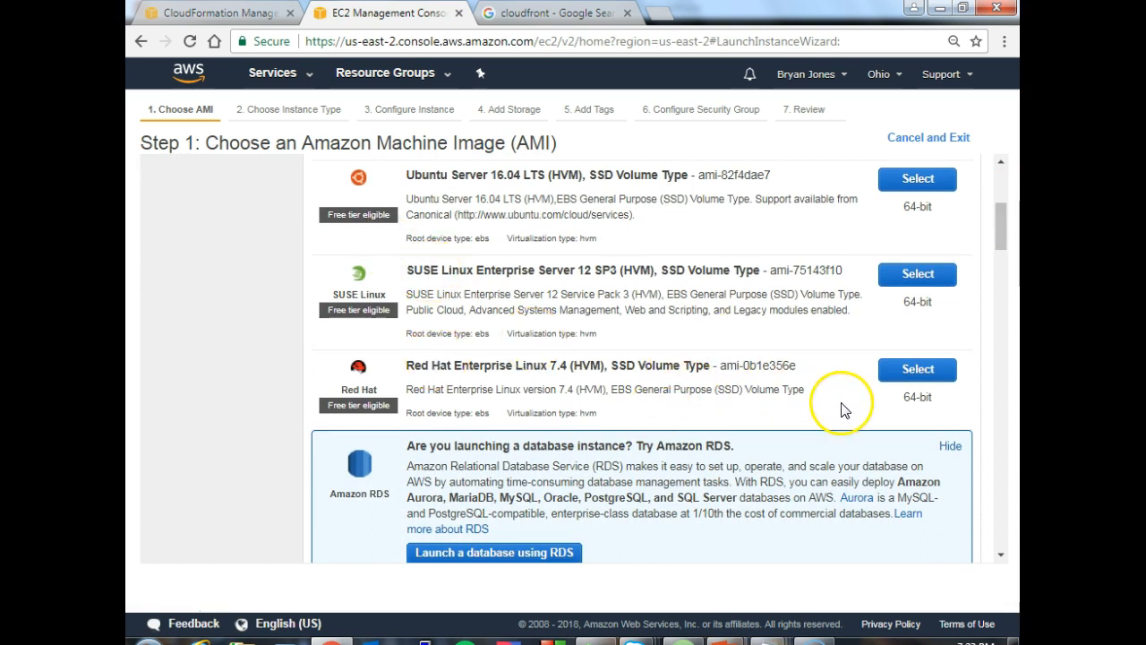
pyautogui.moveTo(997, 230); pyautogui.dragTo(998, 248)
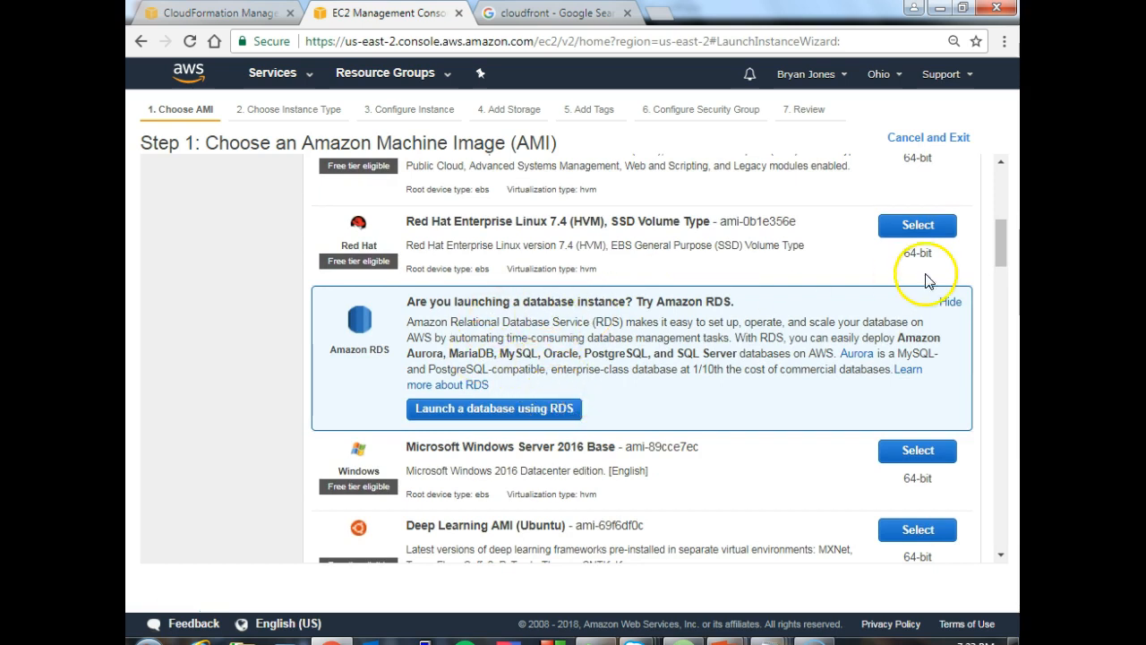
pyautogui.moveTo(1002, 247); pyautogui.dragTo(1002, 271)
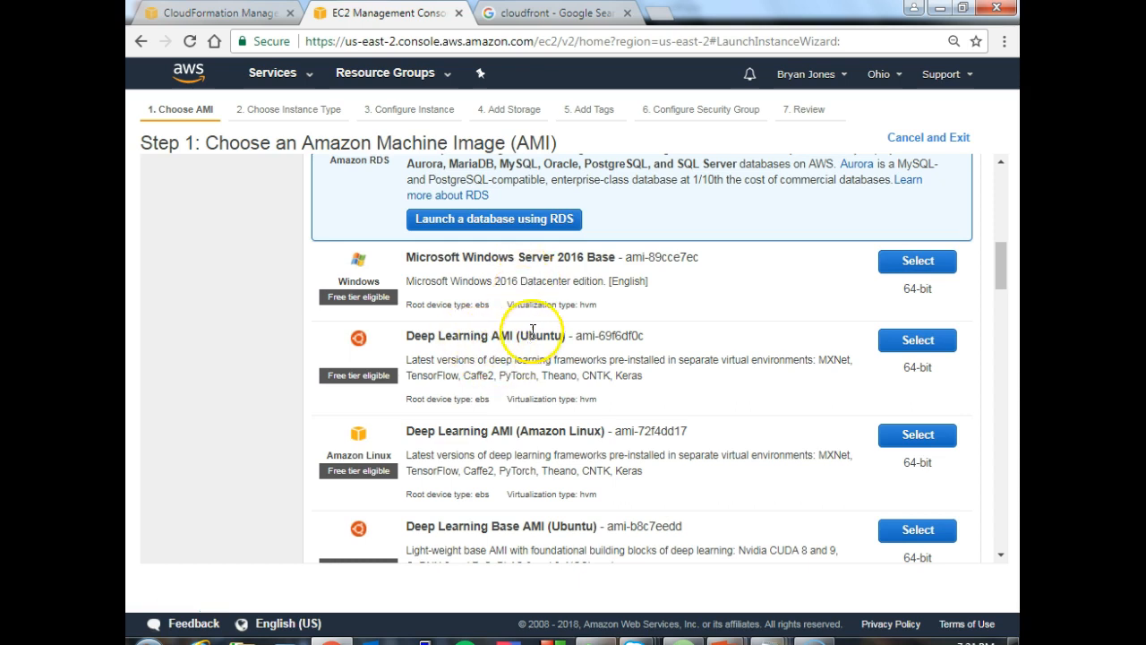
pyautogui.moveTo(492, 334); pyautogui.dragTo(516, 334)
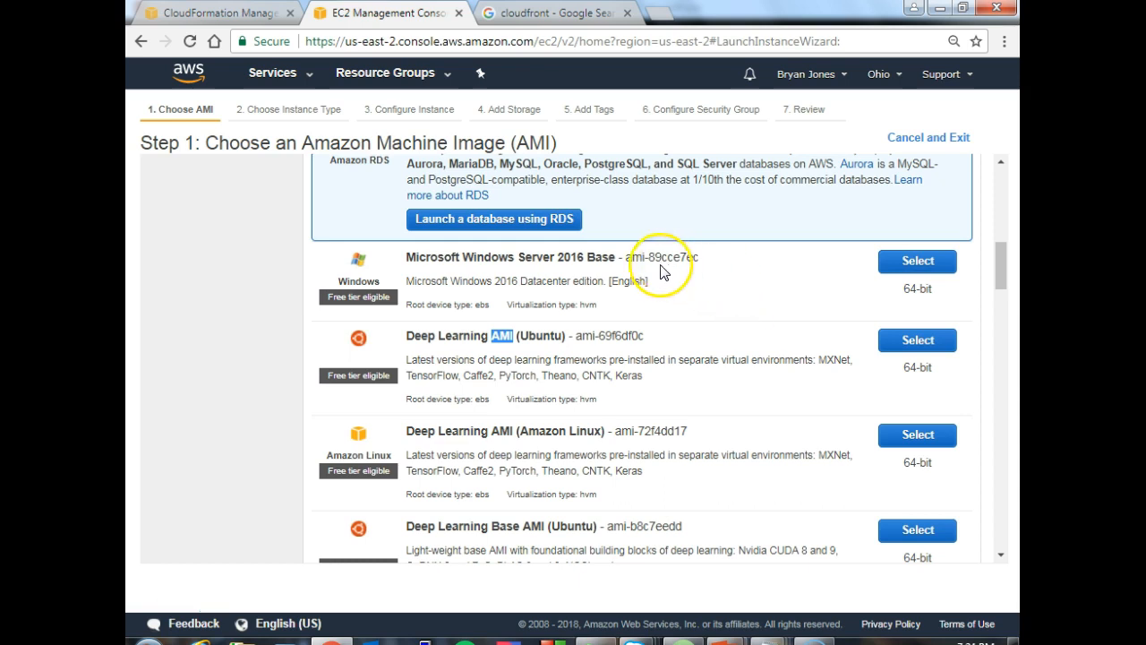
pyautogui.click(629, 257)
pyautogui.moveTo(627, 257); pyautogui.dragTo(701, 260)
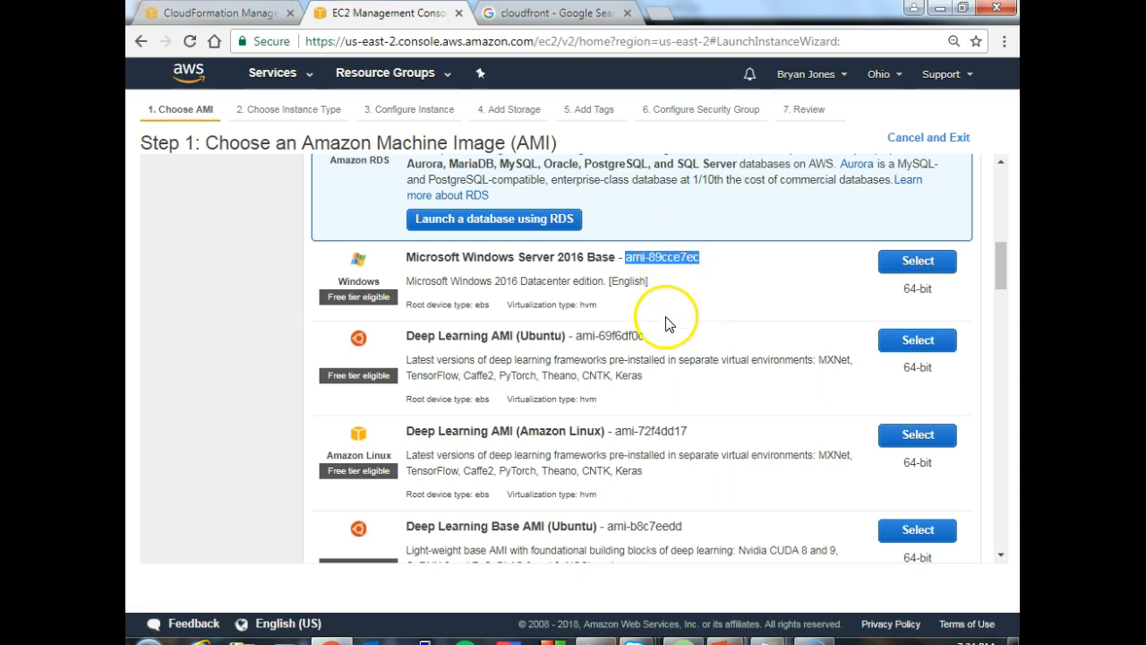
pyautogui.moveTo(576, 336); pyautogui.dragTo(648, 341)
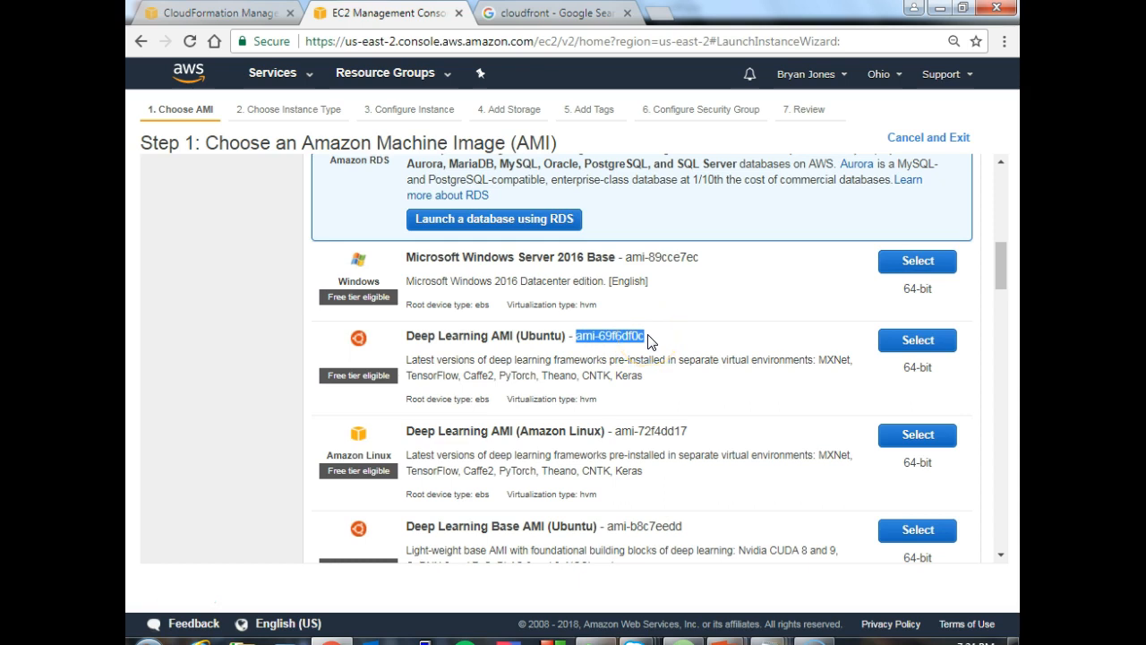
pyautogui.moveTo(998, 269); pyautogui.dragTo(998, 186)
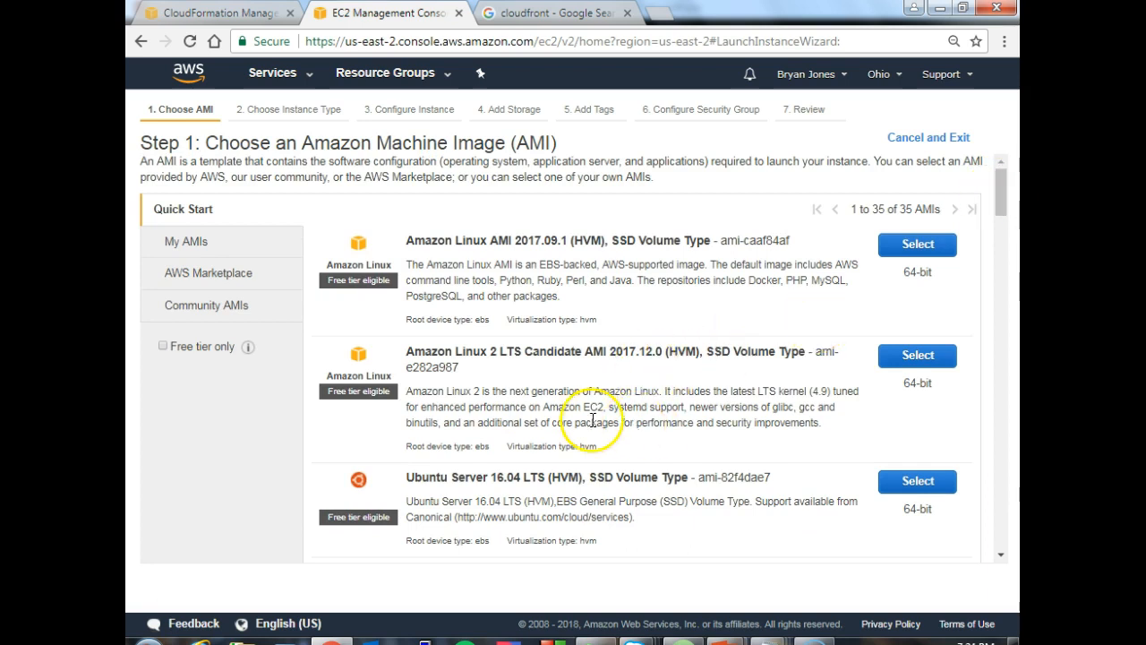
# - Check the My AMIs list and browse the AWS Marketplace's featured software, popular software and product categories
pyautogui.click(188, 244)
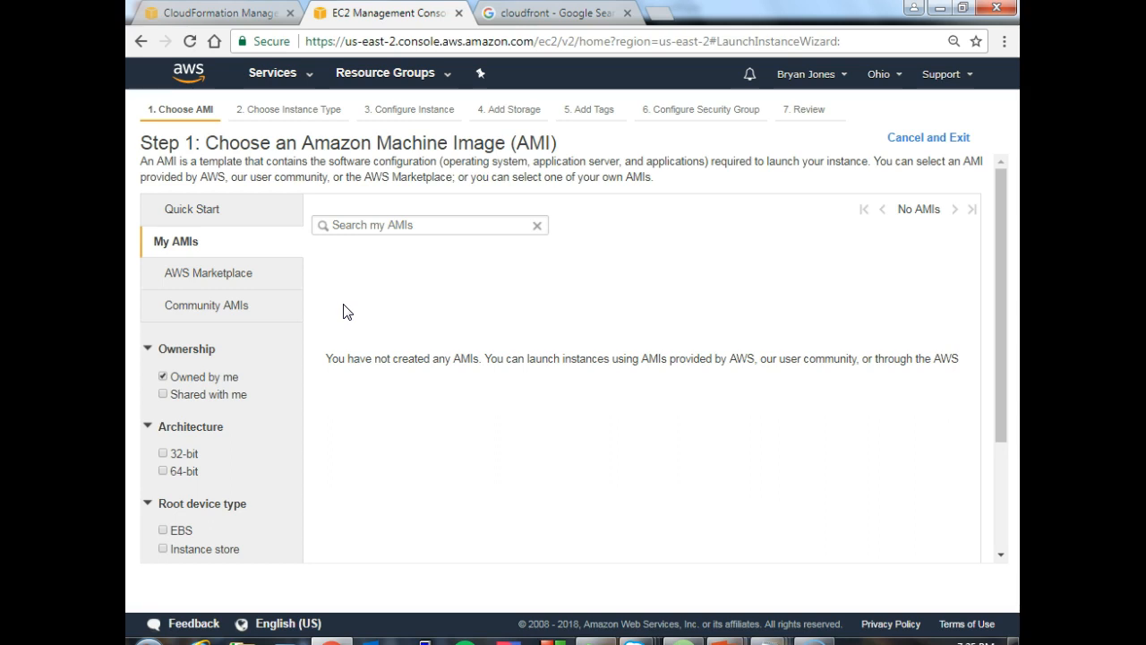
pyautogui.click(353, 312)
pyautogui.click(248, 279)
pyautogui.click(362, 325)
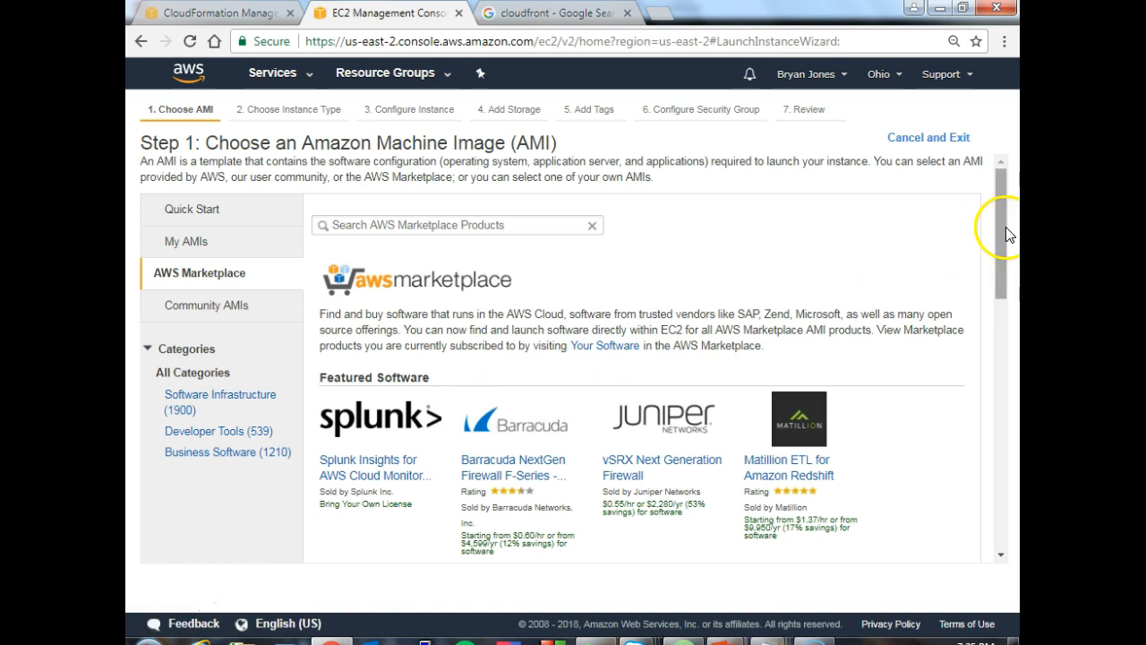
pyautogui.moveTo(1000, 228); pyautogui.dragTo(994, 270)
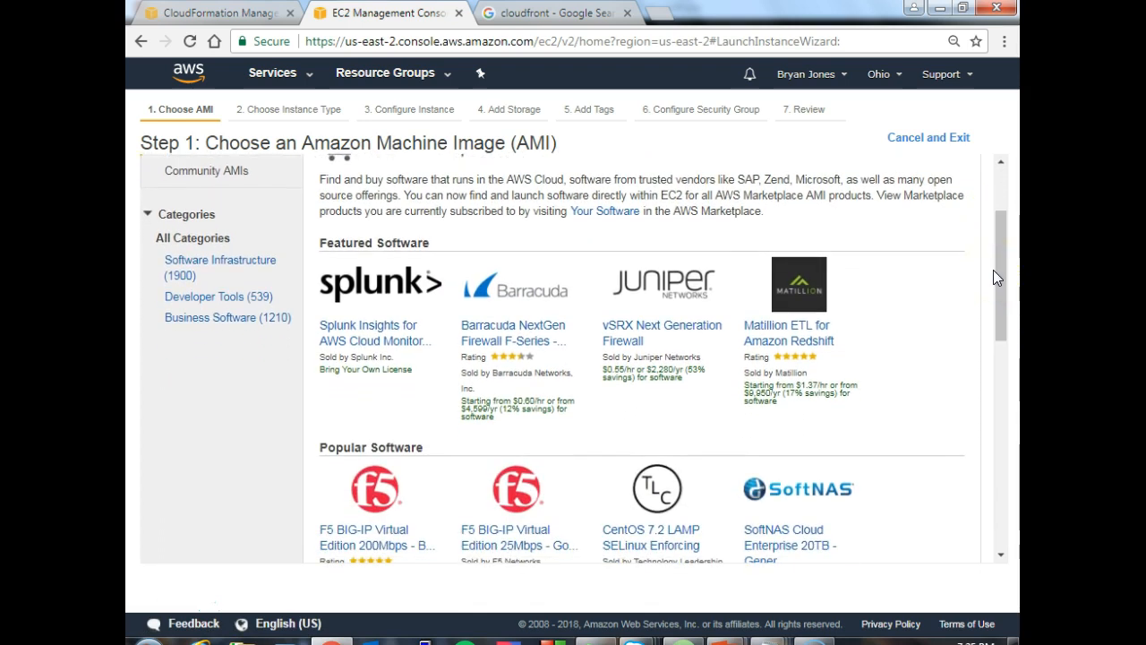
pyautogui.moveTo(1005, 272); pyautogui.dragTo(1001, 293)
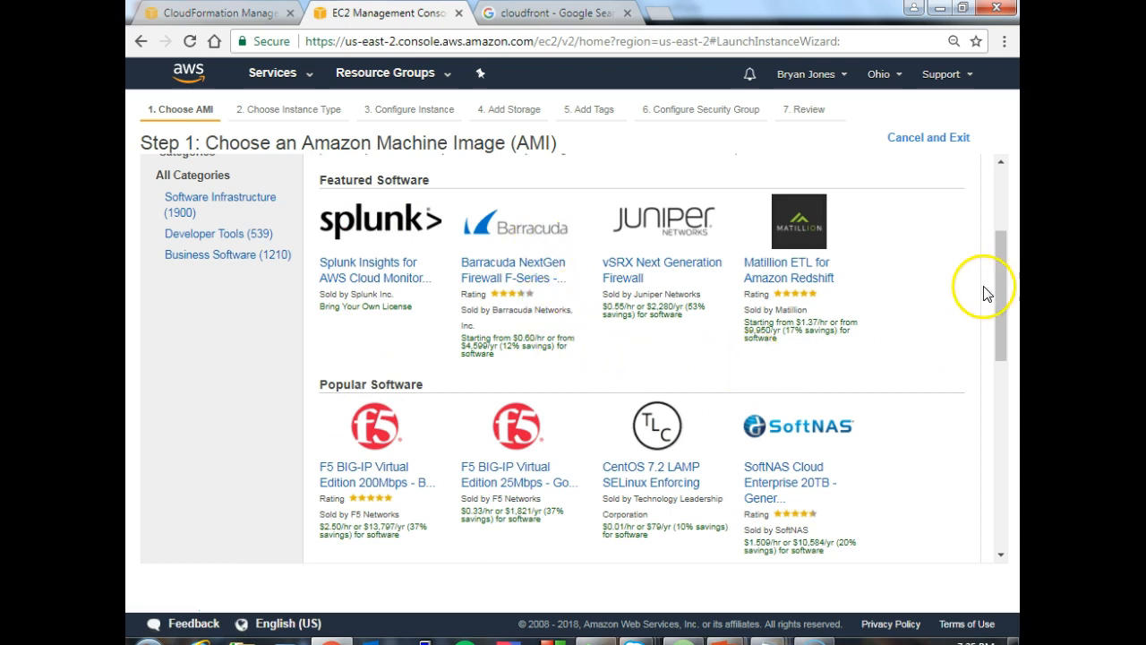
pyautogui.moveTo(1002, 293); pyautogui.dragTo(993, 430)
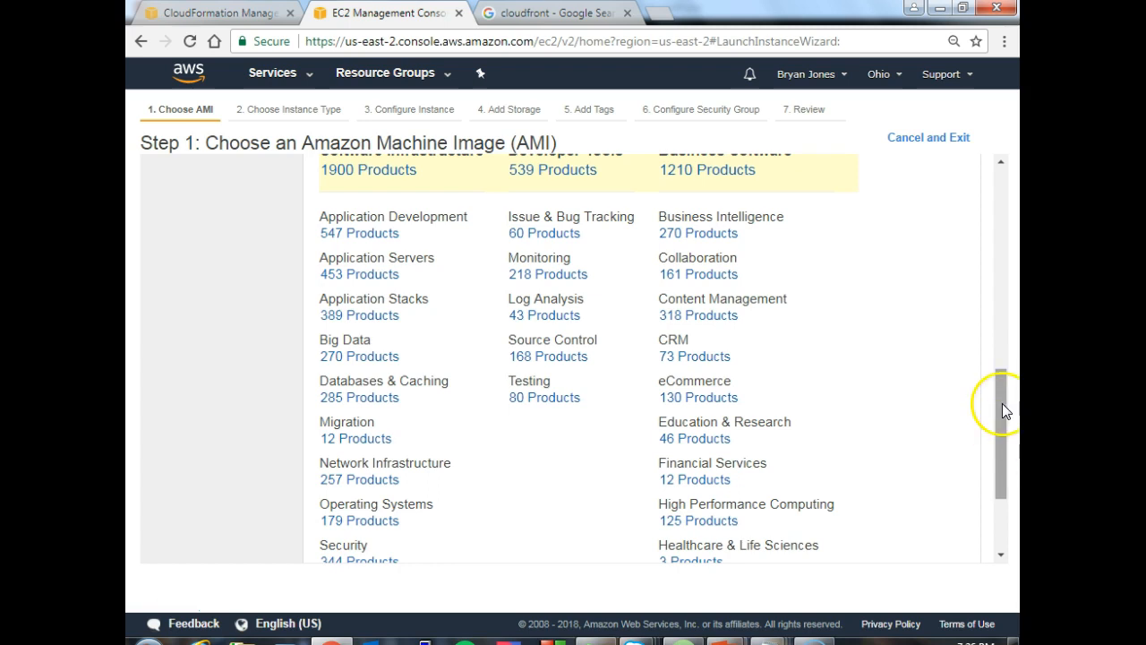
pyautogui.rightClick(1002, 403)
pyautogui.click(1003, 402)
pyautogui.moveTo(1000, 412); pyautogui.dragTo(999, 211)
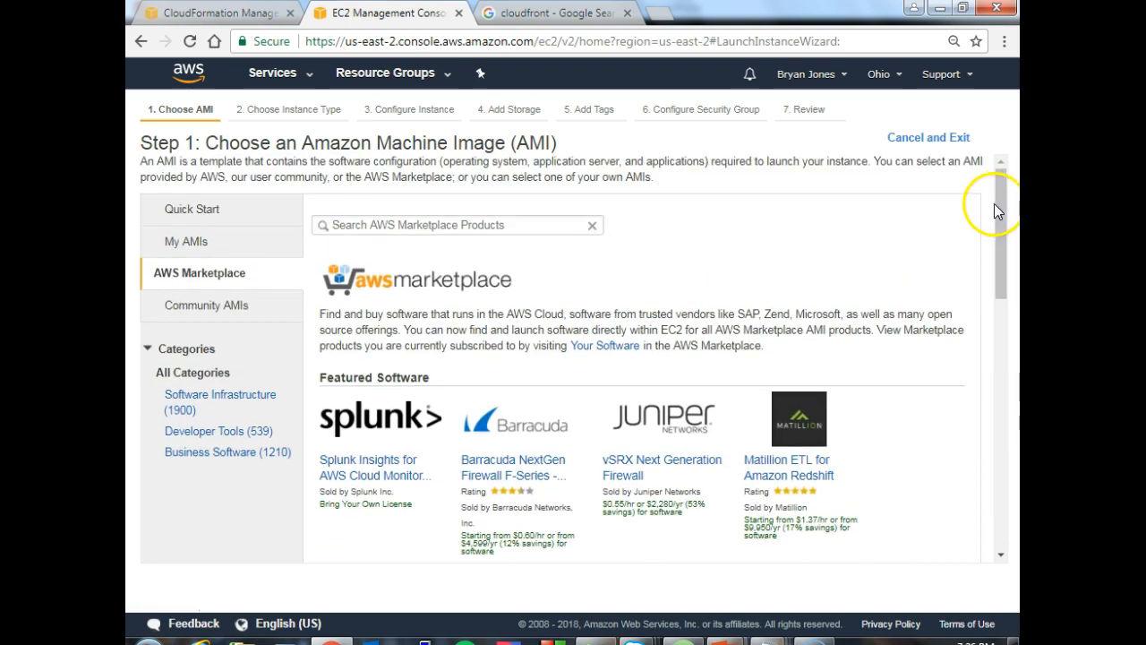
# - Examine the Community AMIs, highlighting the IDs of the first two Amazon Linux images and the second one's description
pyautogui.click(210, 305)
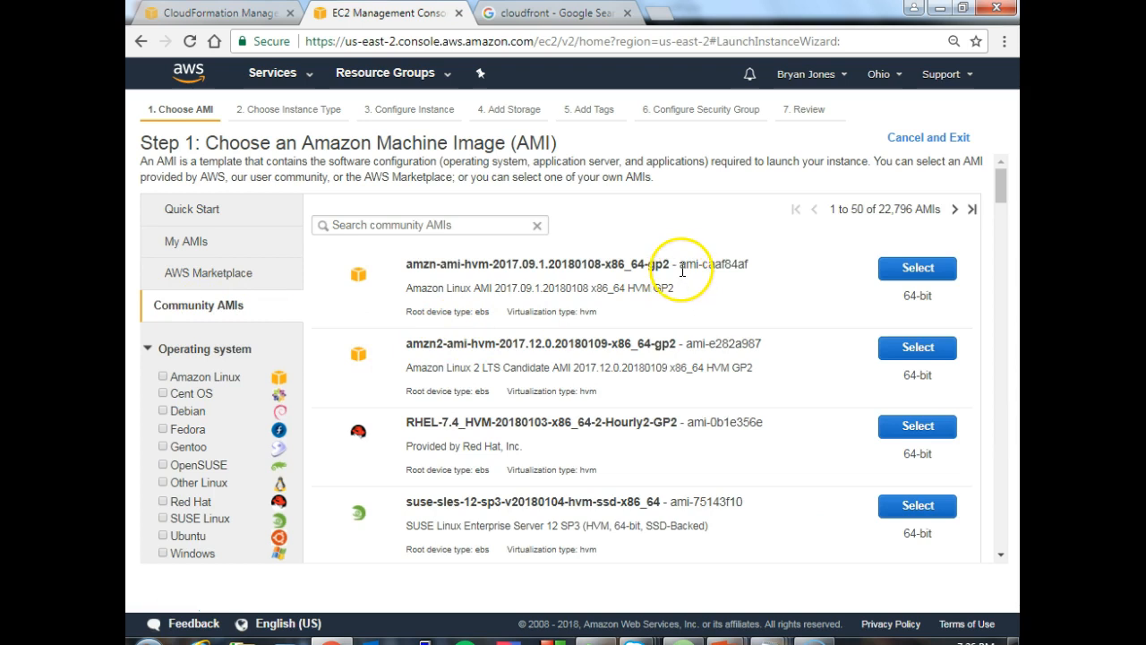
pyautogui.moveTo(679, 266); pyautogui.dragTo(763, 265)
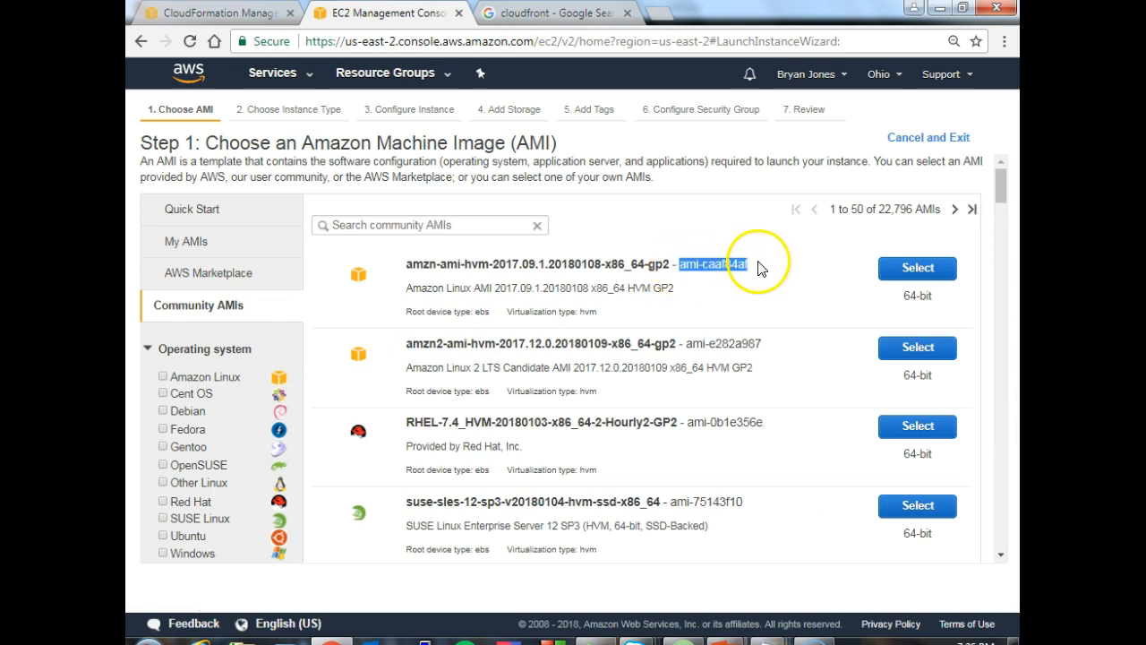
pyautogui.click(688, 341)
pyautogui.moveTo(687, 341); pyautogui.dragTo(763, 344)
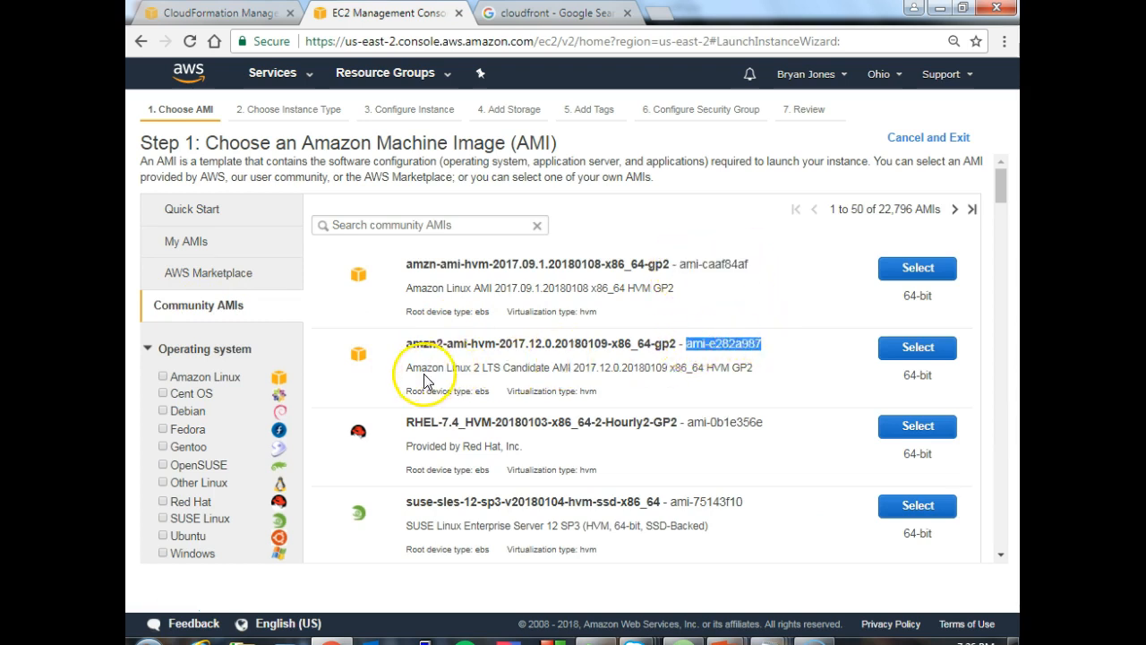
pyautogui.moveTo(408, 368); pyautogui.dragTo(735, 362)
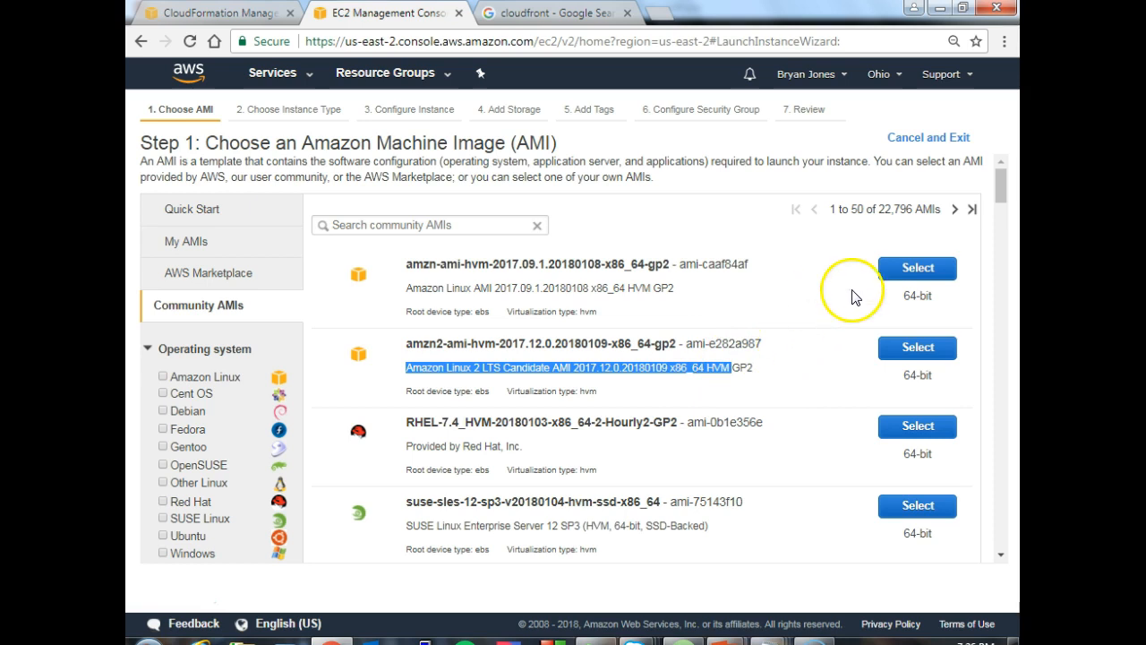
pyautogui.moveTo(1001, 183); pyautogui.dragTo(999, 171)
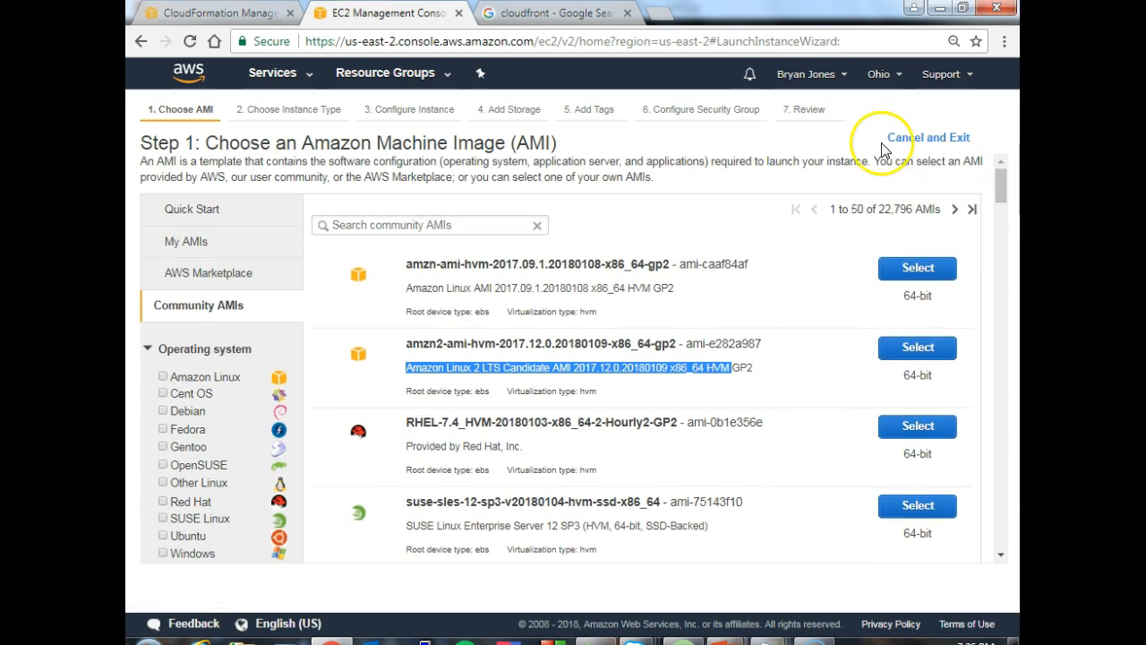
# - Return to the Quick Start AMIs and select Ubuntu Server 16.04 LTS (HVM), SSD Volume Type for the instance
pyautogui.click(177, 209)
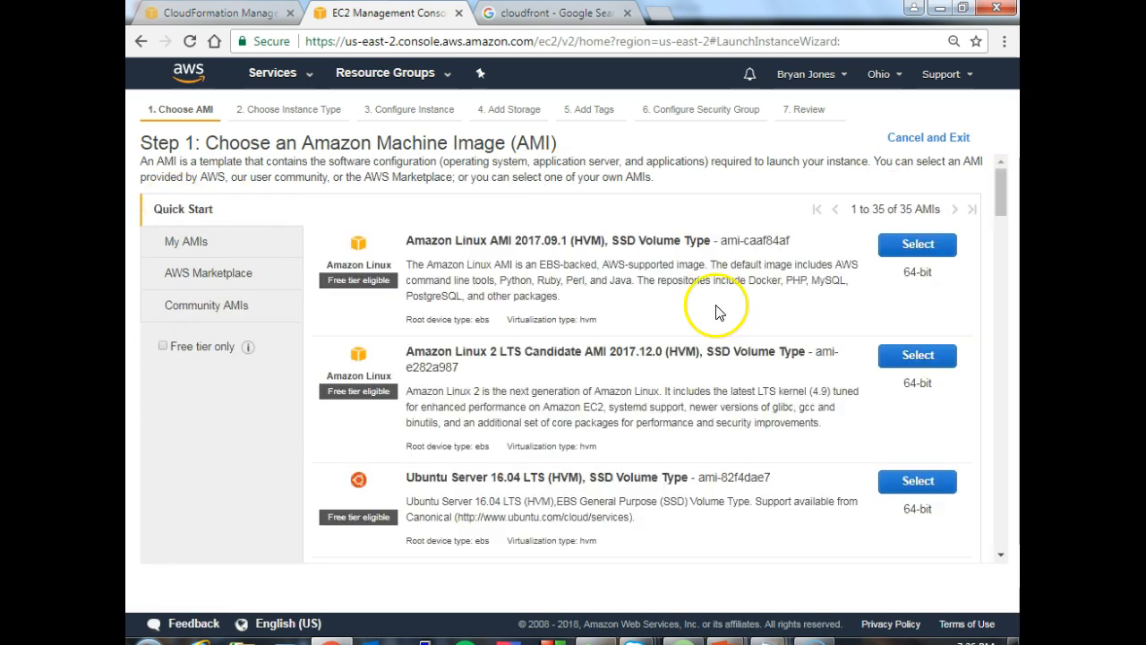
pyautogui.moveTo(1002, 201); pyautogui.dragTo(1002, 208)
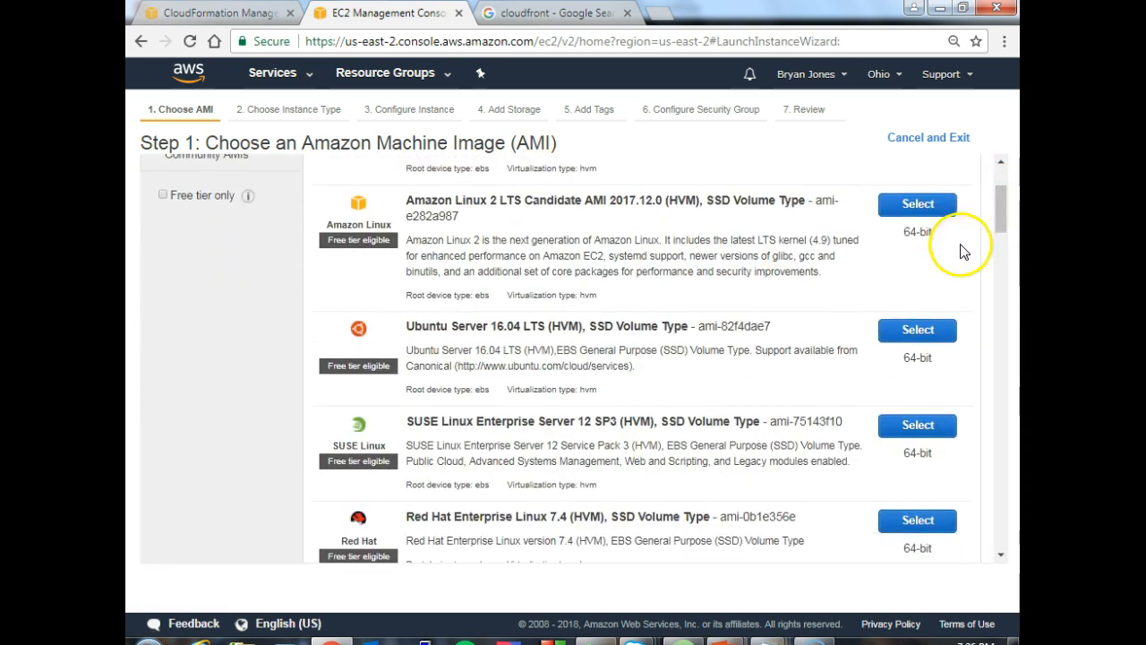
pyautogui.click(912, 338)
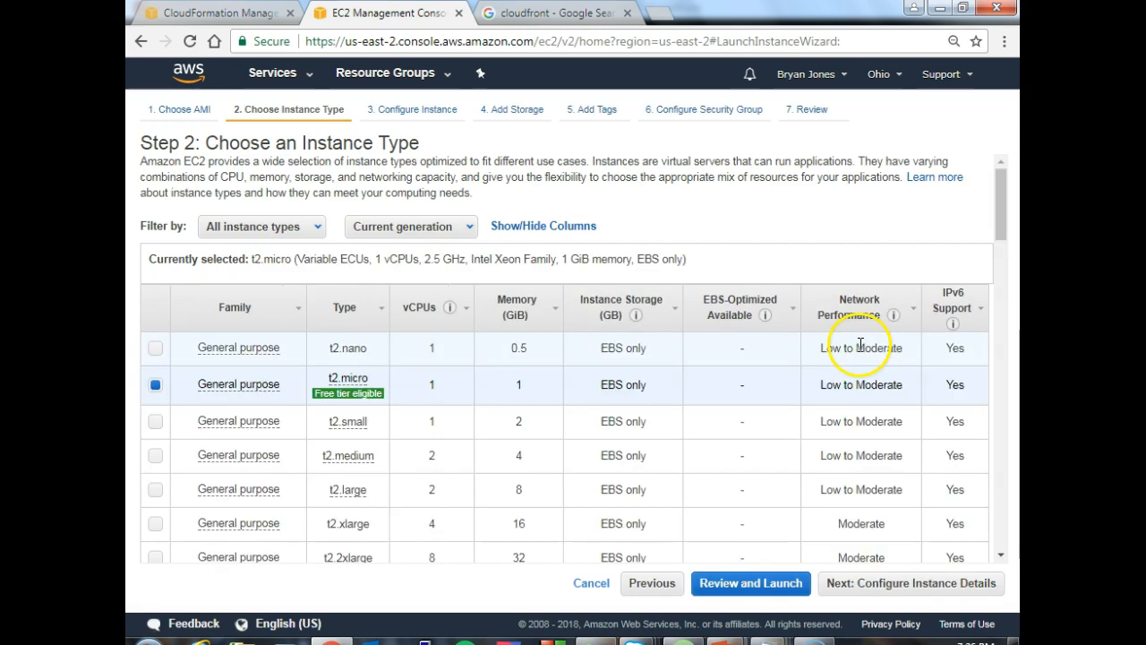
# - Review the instance types, comparing family, vCPUs, memory, storage, network performance and IPv6 support across general purpose, compute optimized and GPU types
pyautogui.moveTo(998, 197); pyautogui.dragTo(990, 219)
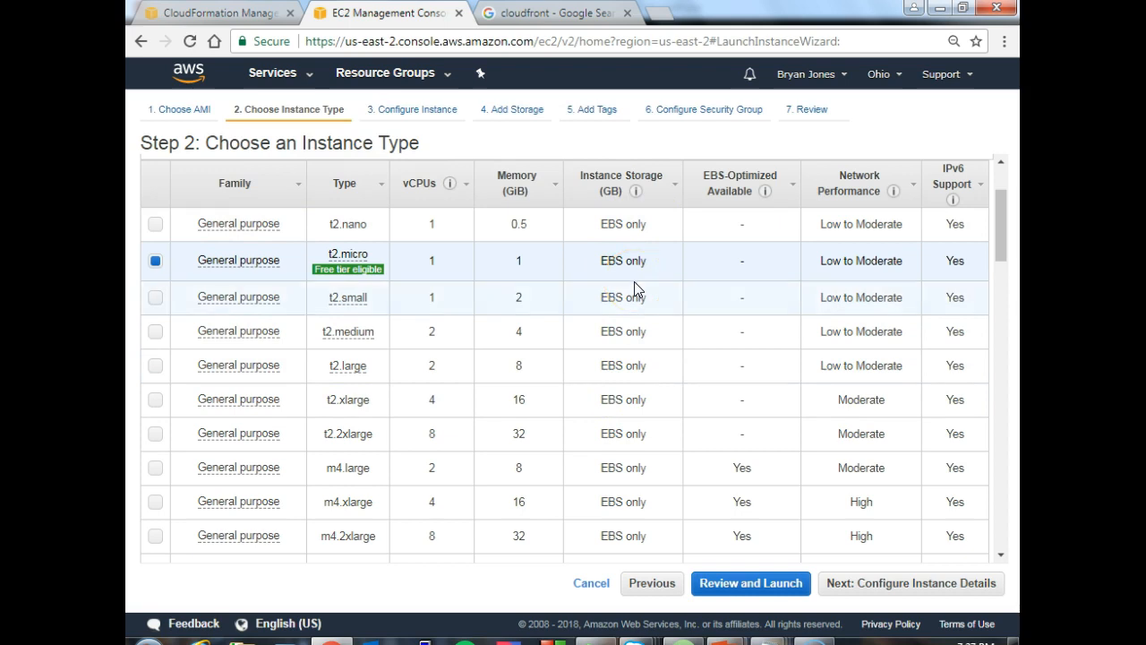
pyautogui.click(995, 235)
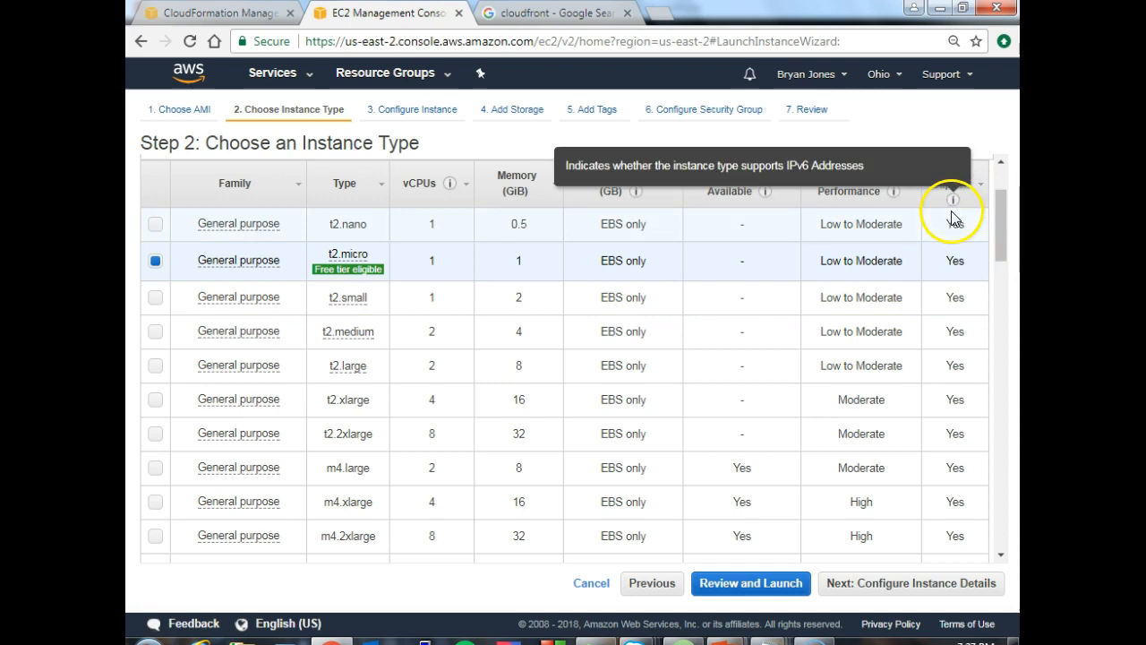
pyautogui.moveTo(1002, 223)
pyautogui.mouseDown()
pyautogui.moveTo(1001, 248)
pyautogui.moveTo(998, 215)
pyautogui.mouseUp()
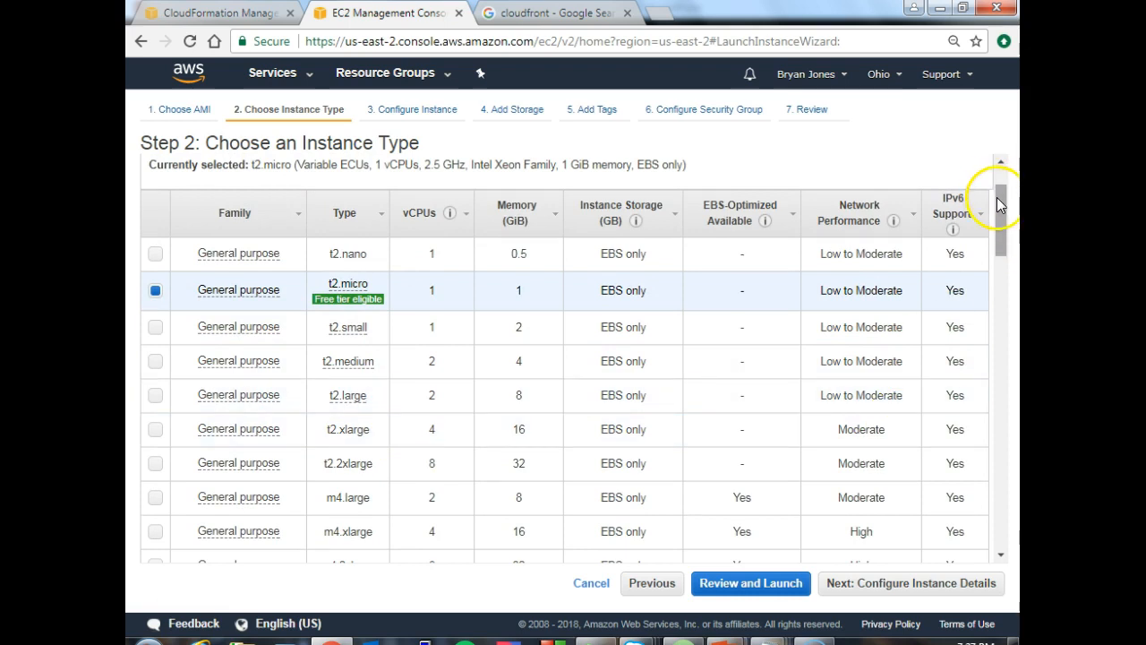
pyautogui.moveTo(999, 205); pyautogui.dragTo(997, 248)
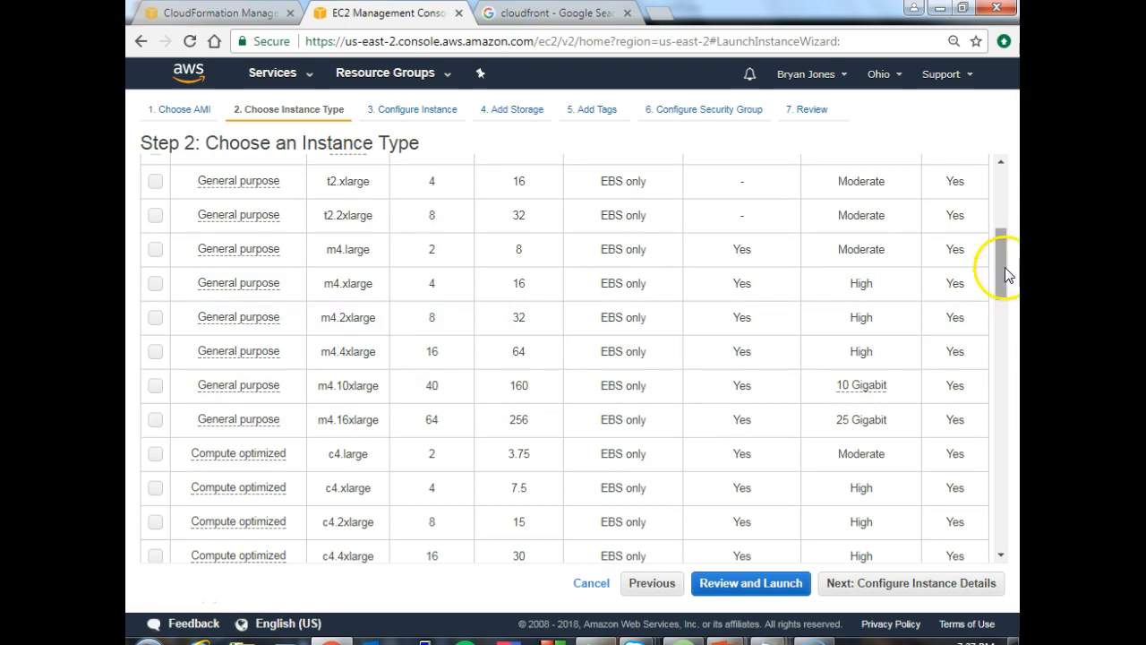
pyautogui.moveTo(1002, 260); pyautogui.dragTo(997, 217)
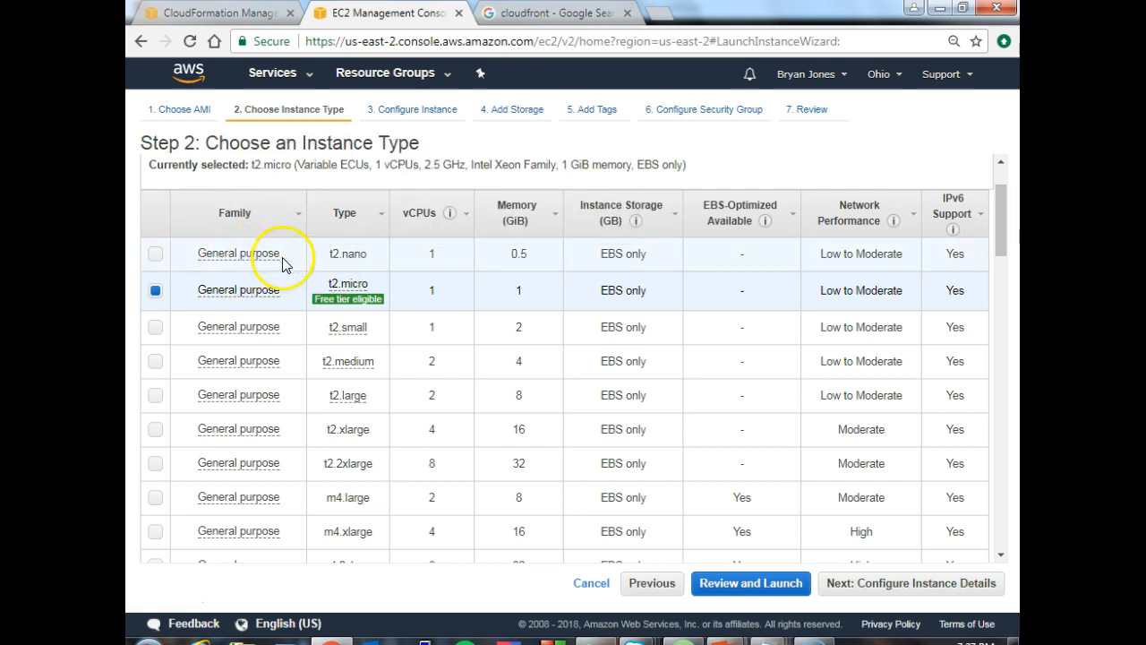
pyautogui.moveTo(1003, 206); pyautogui.dragTo(991, 278)
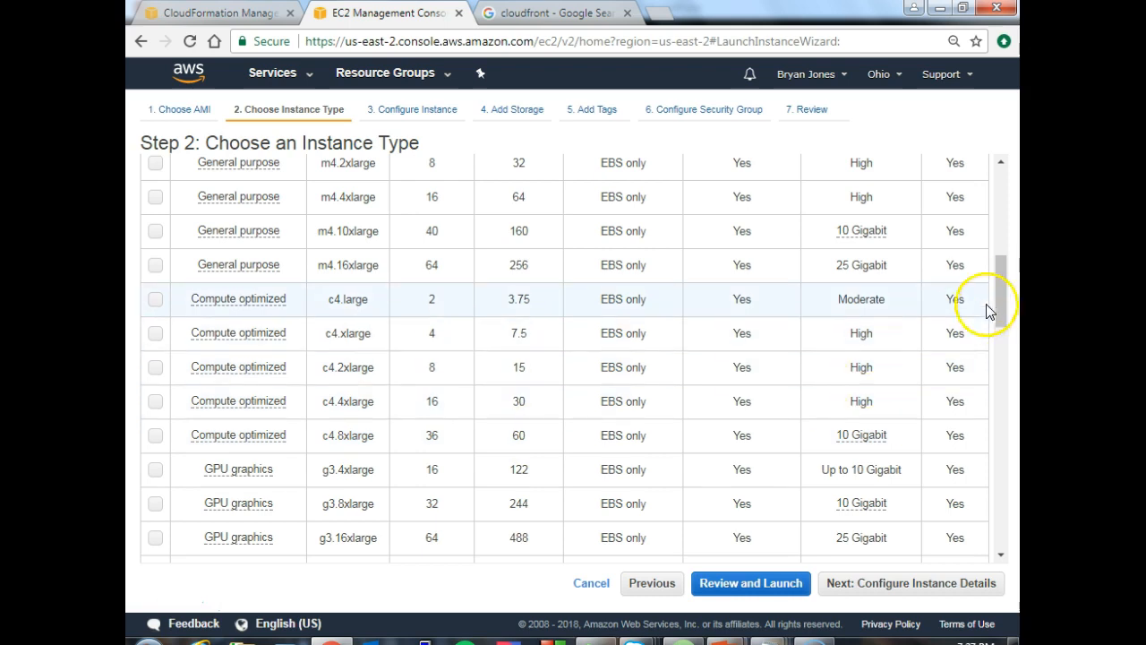
pyautogui.moveTo(1001, 296); pyautogui.dragTo(994, 197)
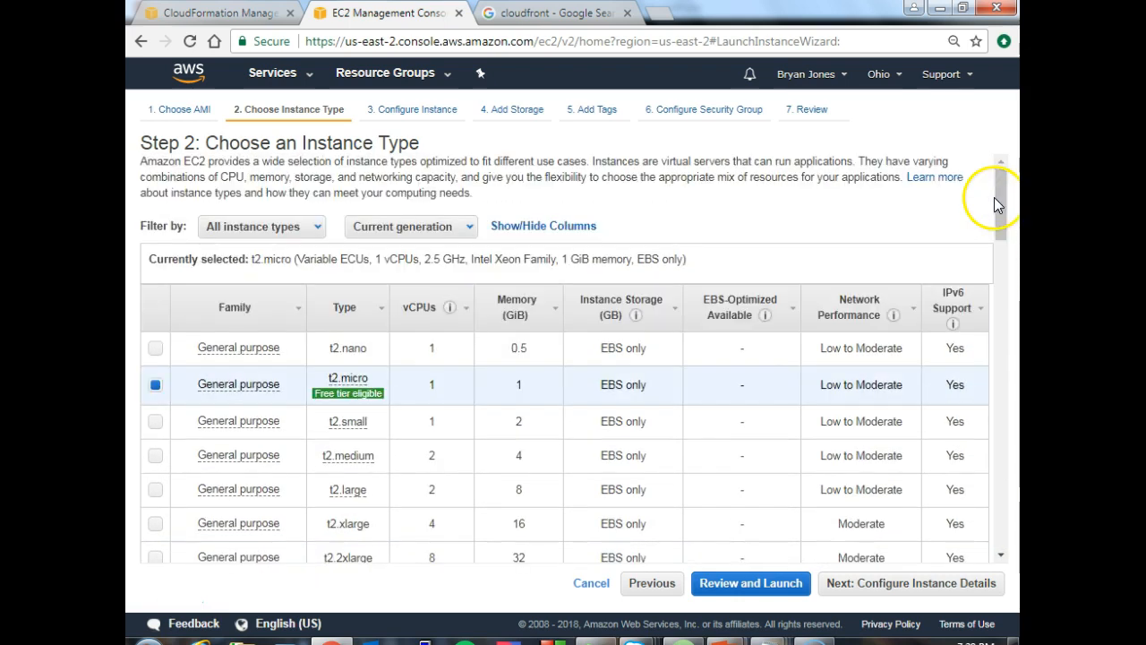
pyautogui.moveTo(323, 389)
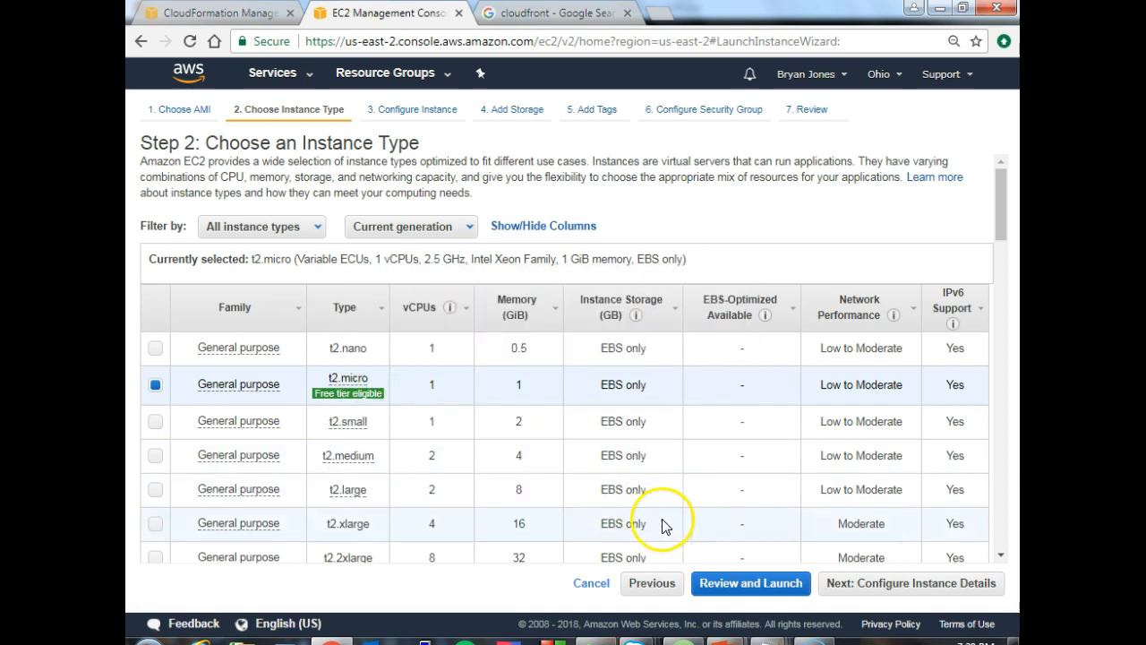
# - Keep the t2.micro type, continue to the instance details and set the number of instances to 1
pyautogui.click(857, 583)
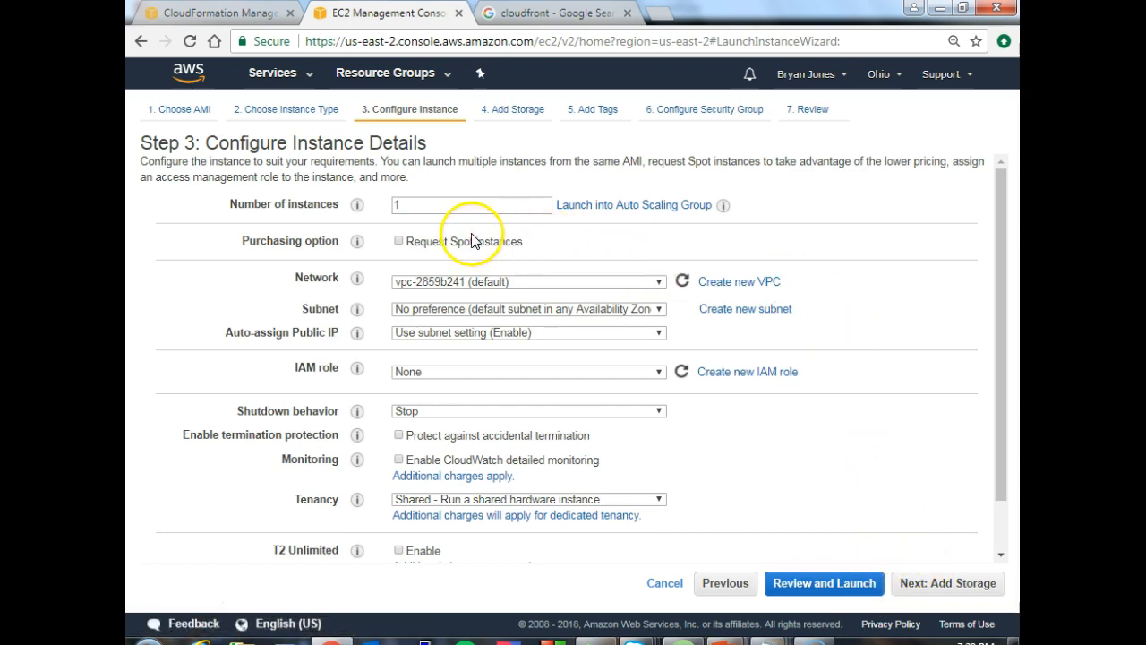
pyautogui.click(399, 205)
pyautogui.press('BackSpace')
pyautogui.write('1')
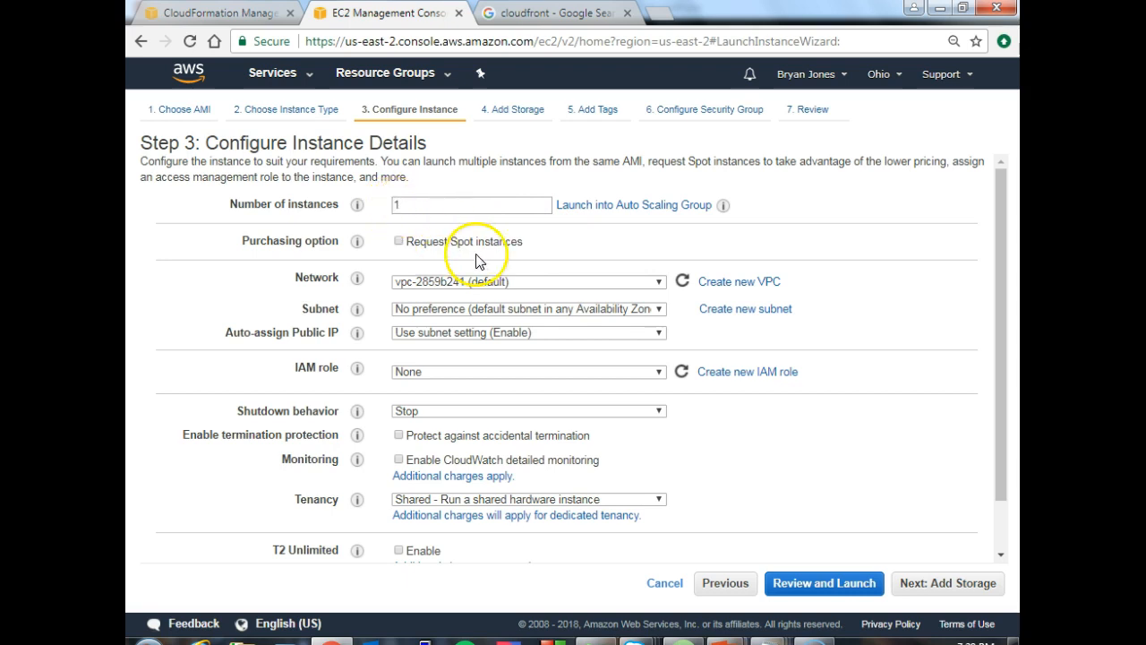
# - Choose the default VPC as the network and the default subnet in us-east-2b
pyautogui.click(526, 283)
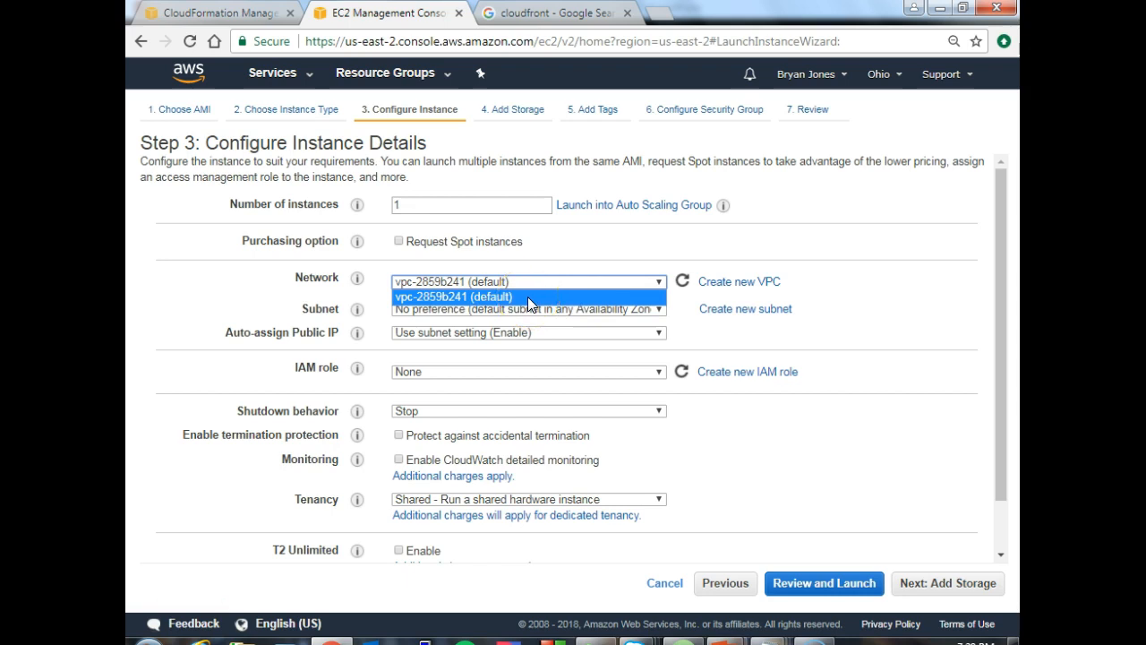
pyautogui.click(527, 296)
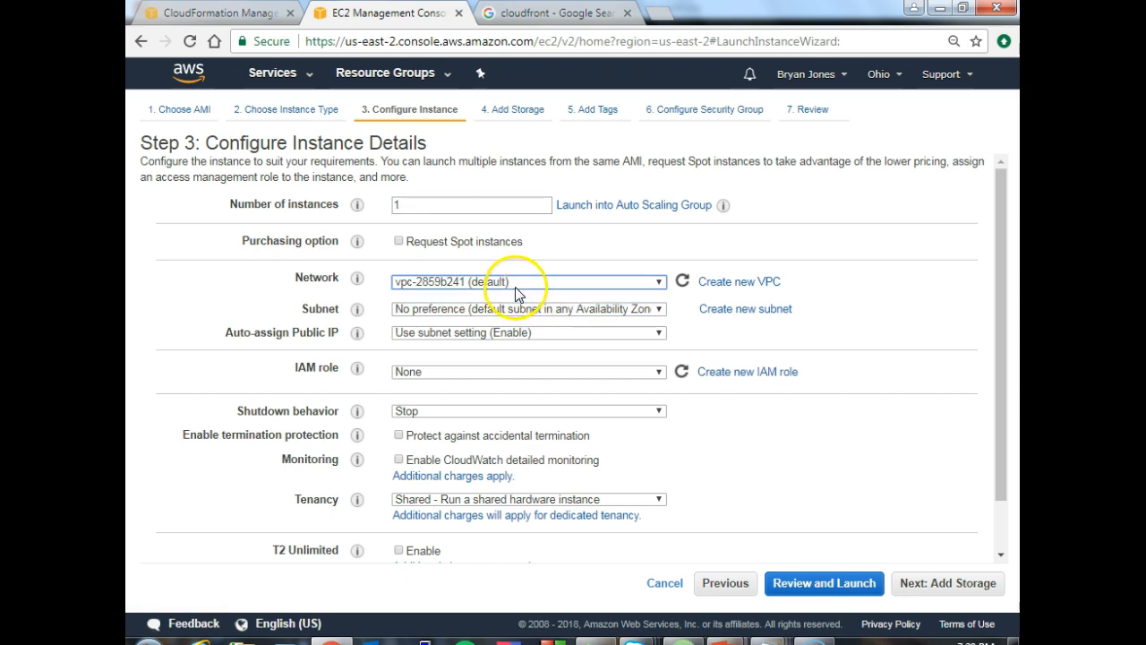
pyautogui.click(596, 310)
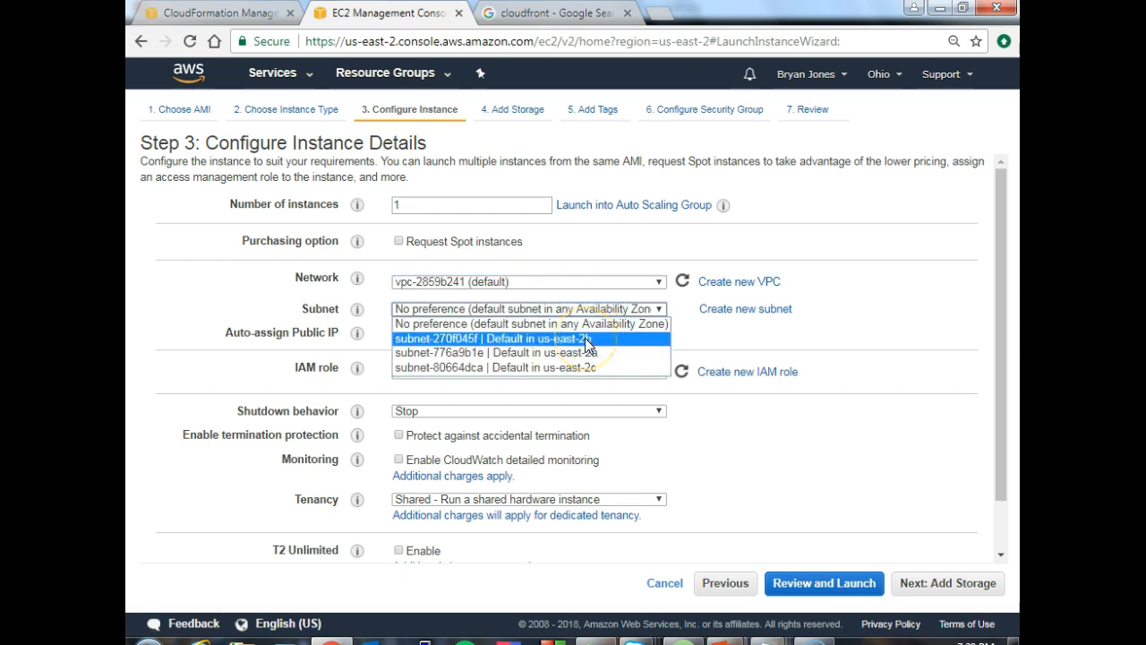
pyautogui.click(585, 337)
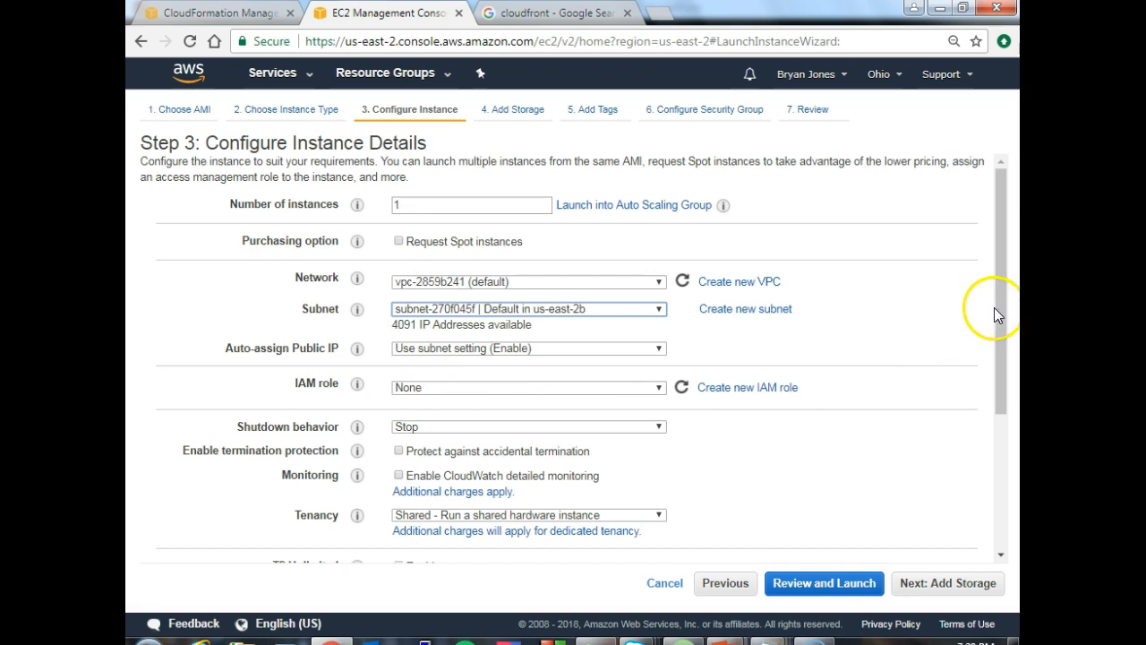
# - Examine the remaining instance details, from IAM role to network interfaces, and the available tenancy options
pyautogui.moveTo(997, 305); pyautogui.dragTo(982, 380)
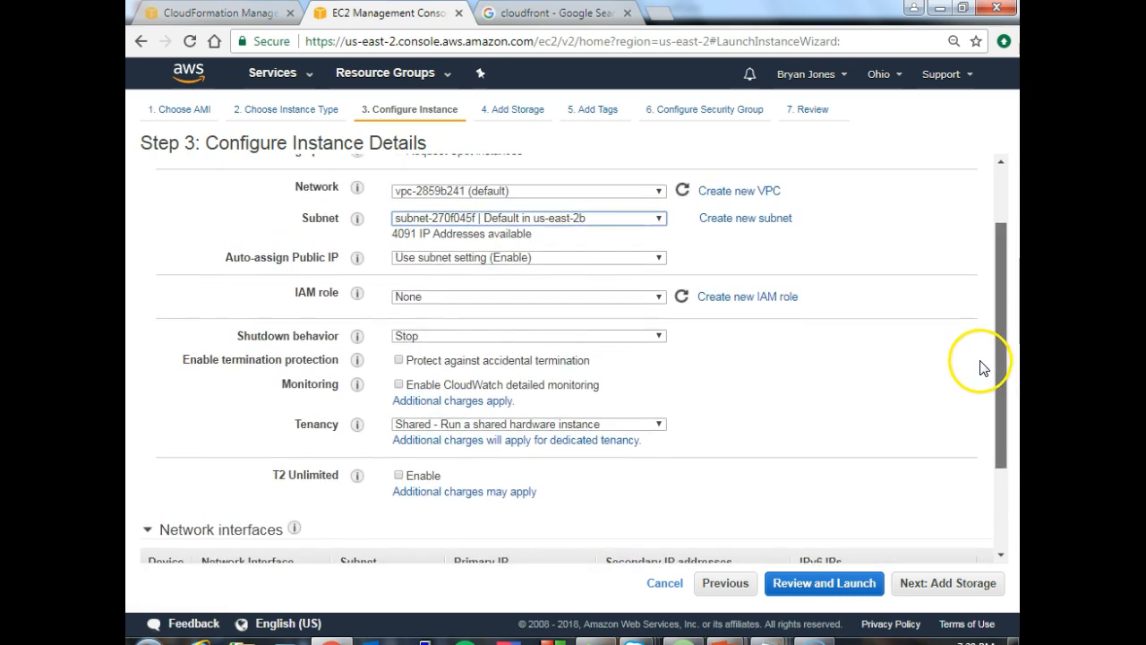
pyautogui.scroll(2, 981, 359)
pyautogui.moveTo(976, 328); pyautogui.dragTo(974, 330)
pyautogui.scroll(-3, 977, 337)
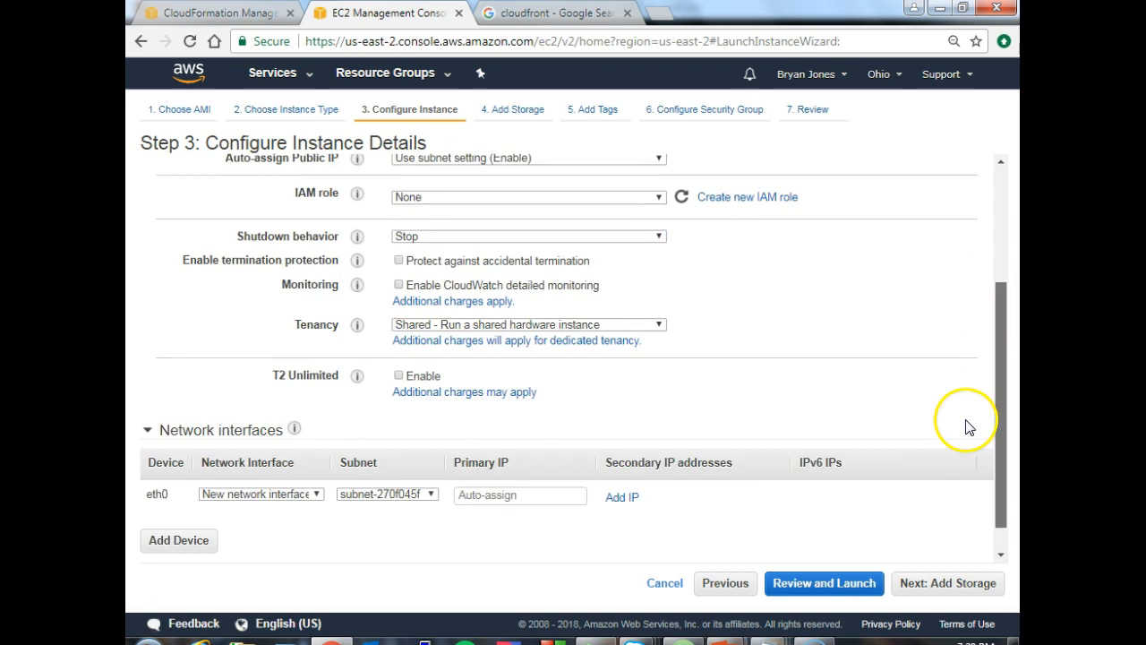
pyautogui.scroll(1, 966, 447)
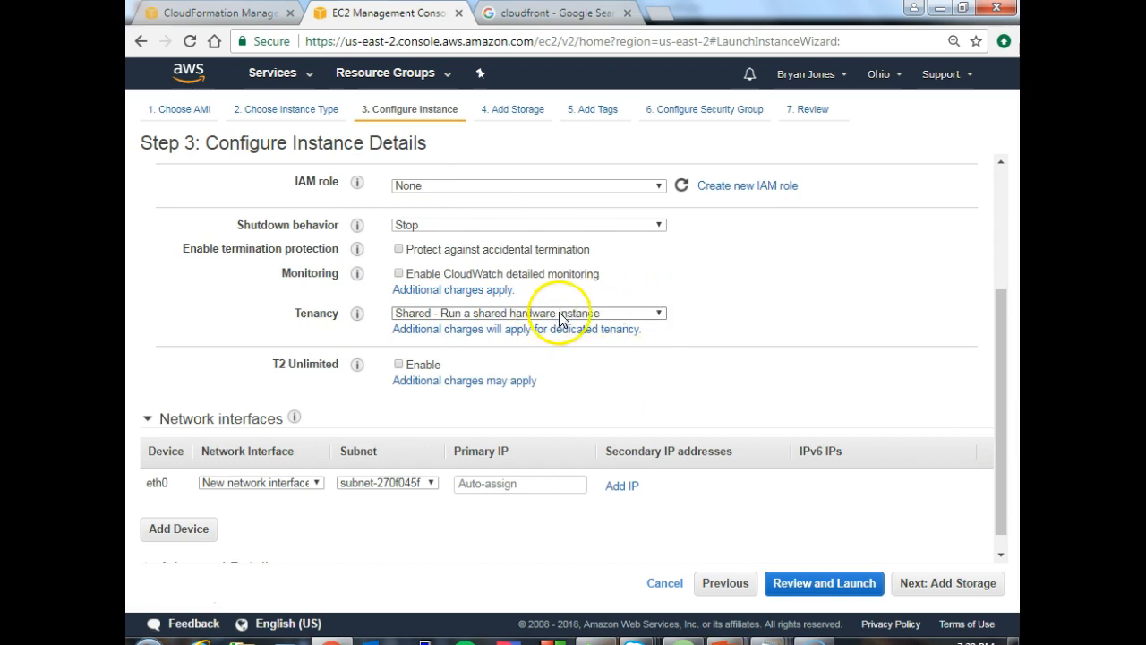
pyautogui.click(616, 311)
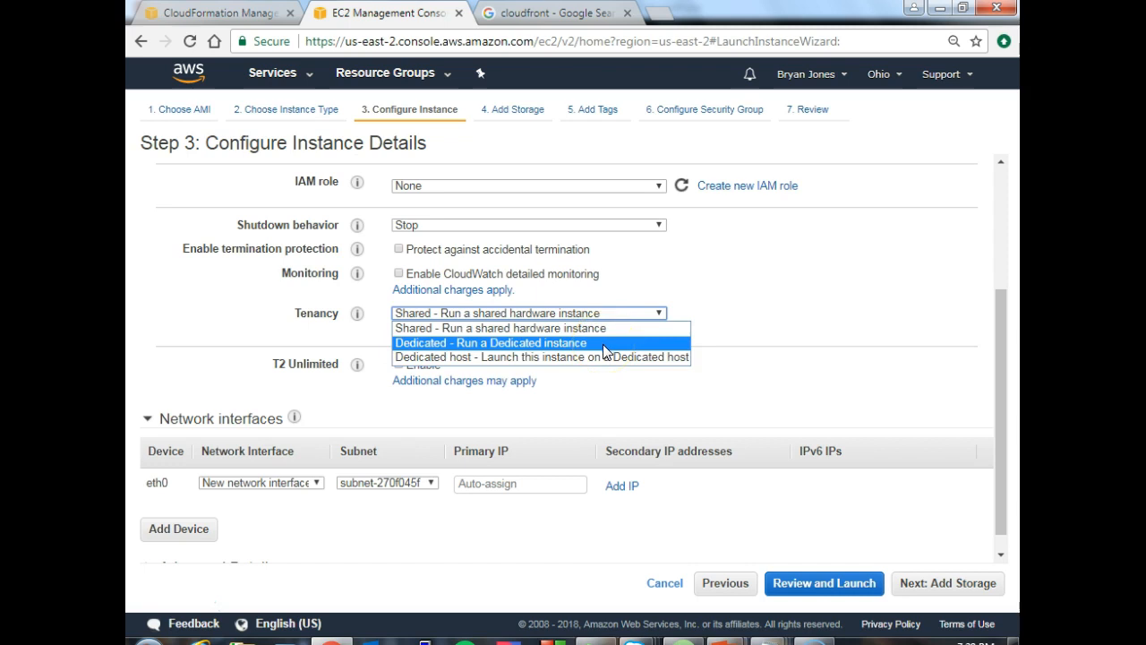
pyautogui.click(565, 358)
pyautogui.click(609, 314)
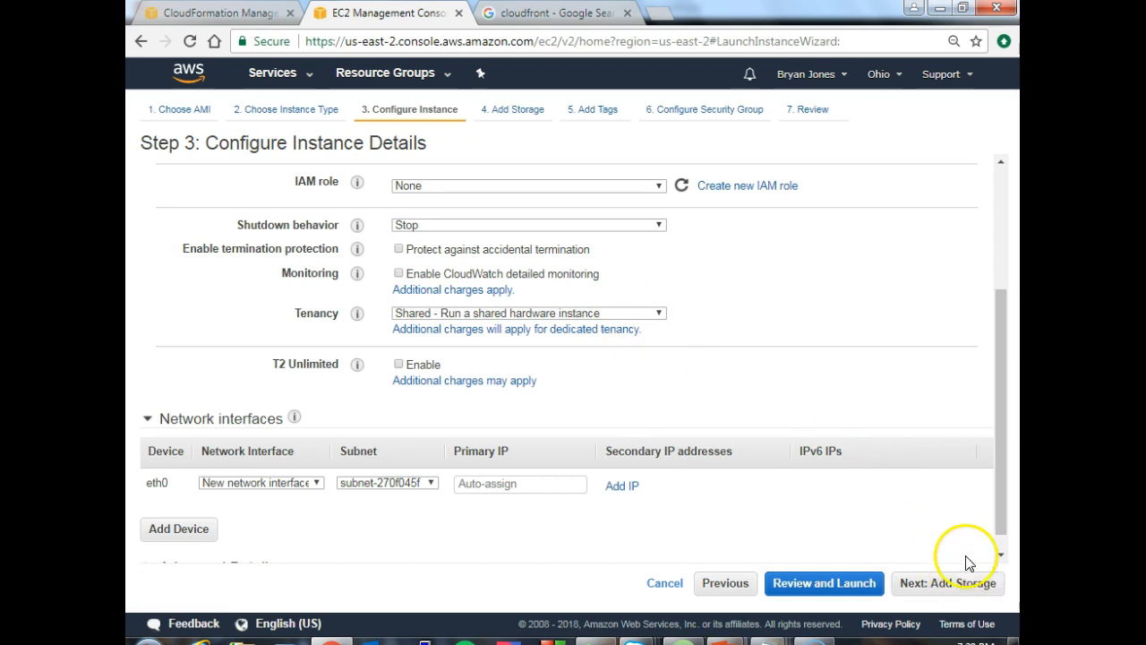
# - Recheck the number of instances and the network settings, and continue to the storage settings
pyautogui.moveTo(1000, 358); pyautogui.dragTo(990, 208)
pyautogui.moveTo(417, 204); pyautogui.dragTo(390, 206)
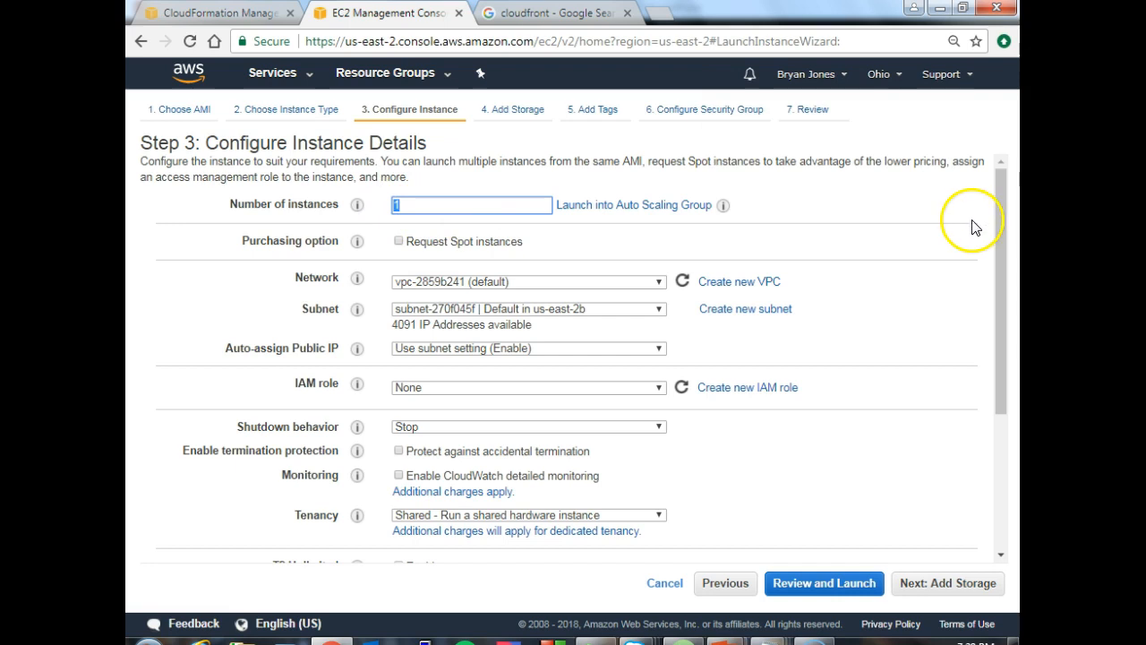
pyautogui.moveTo(999, 223); pyautogui.dragTo(988, 256)
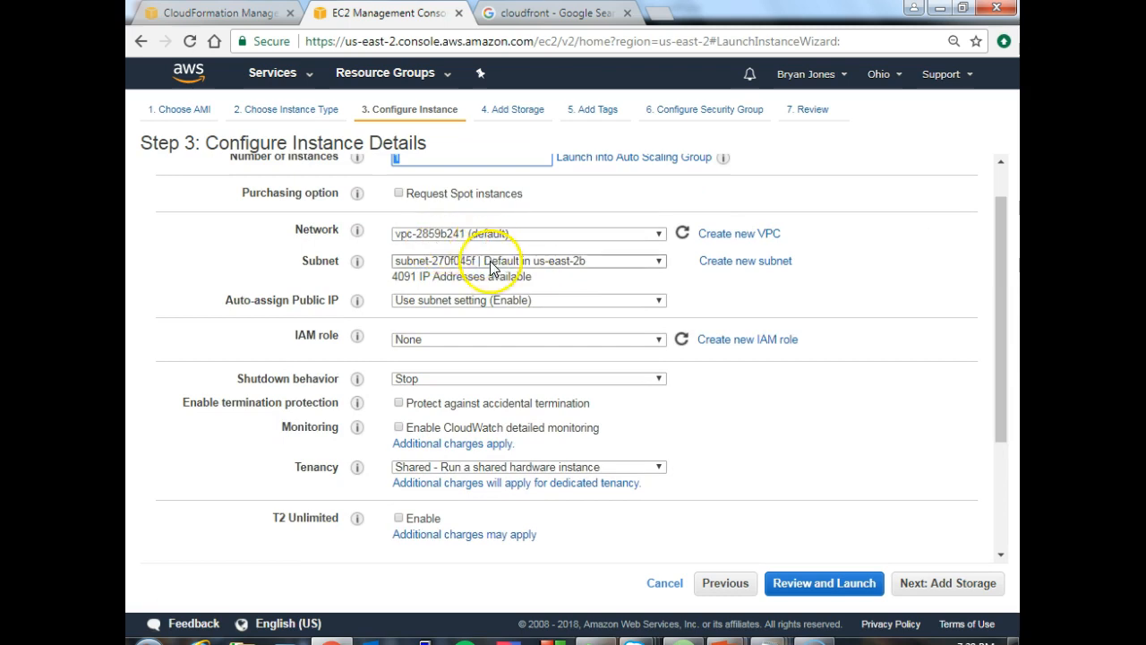
pyautogui.moveTo(1001, 327); pyautogui.dragTo(1002, 479)
pyautogui.click(940, 583)
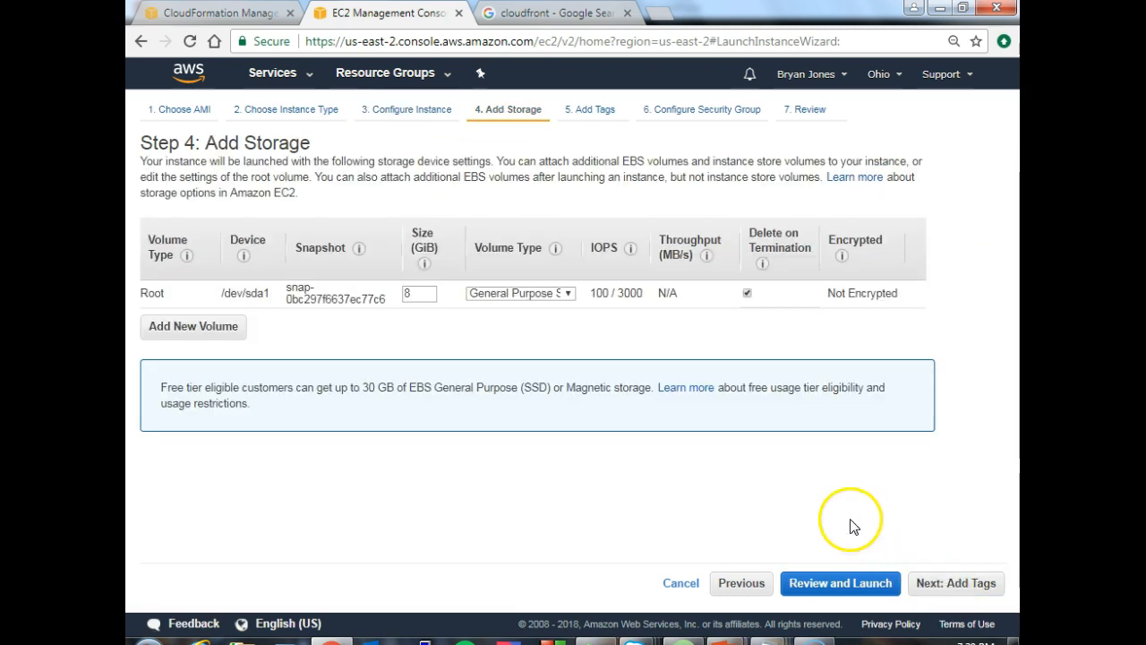
# - Set the root volume's size to 20 GiB
pyautogui.click(407, 295)
pyautogui.doubleClick(406, 295)
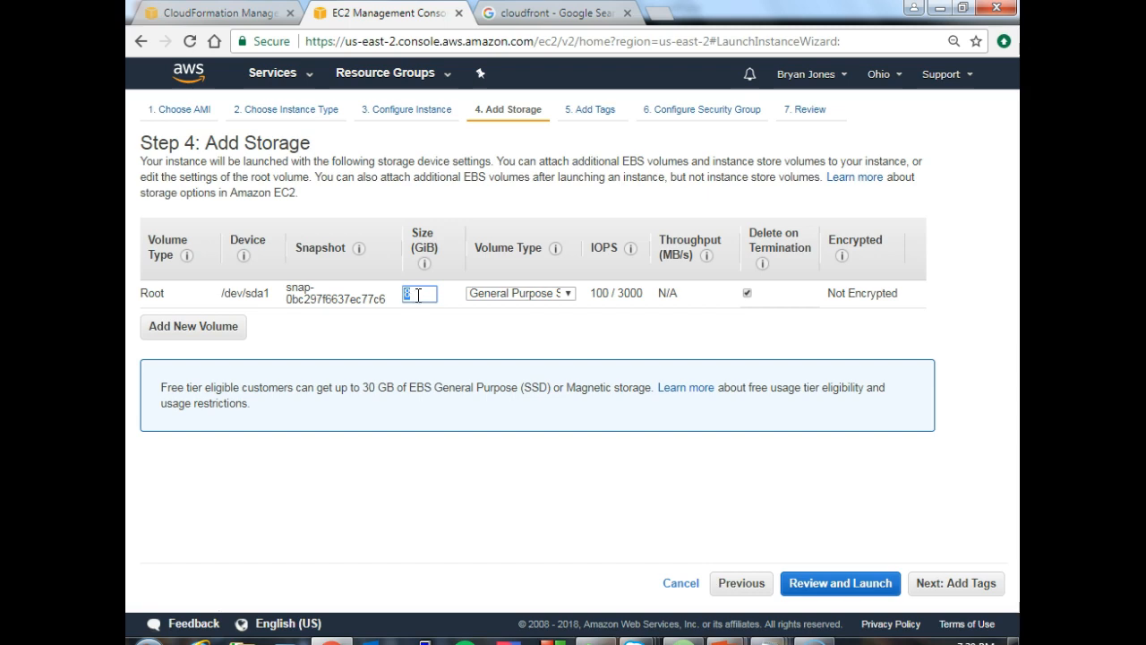
pyautogui.write('20')
pyautogui.click(465, 338)
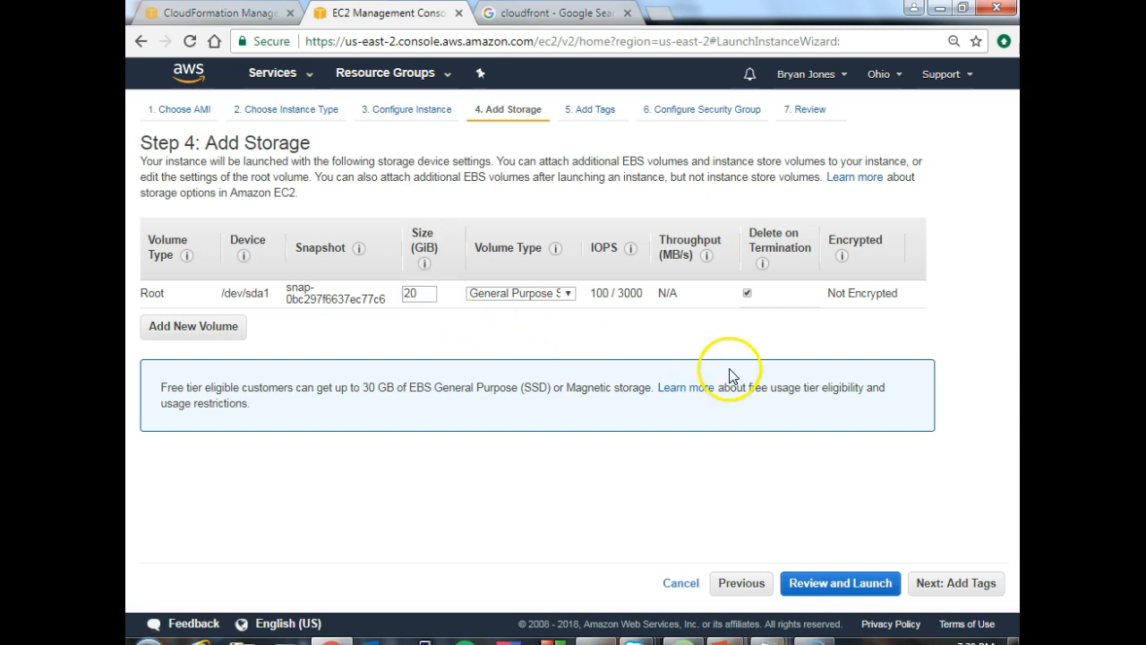
pyautogui.click(760, 347)
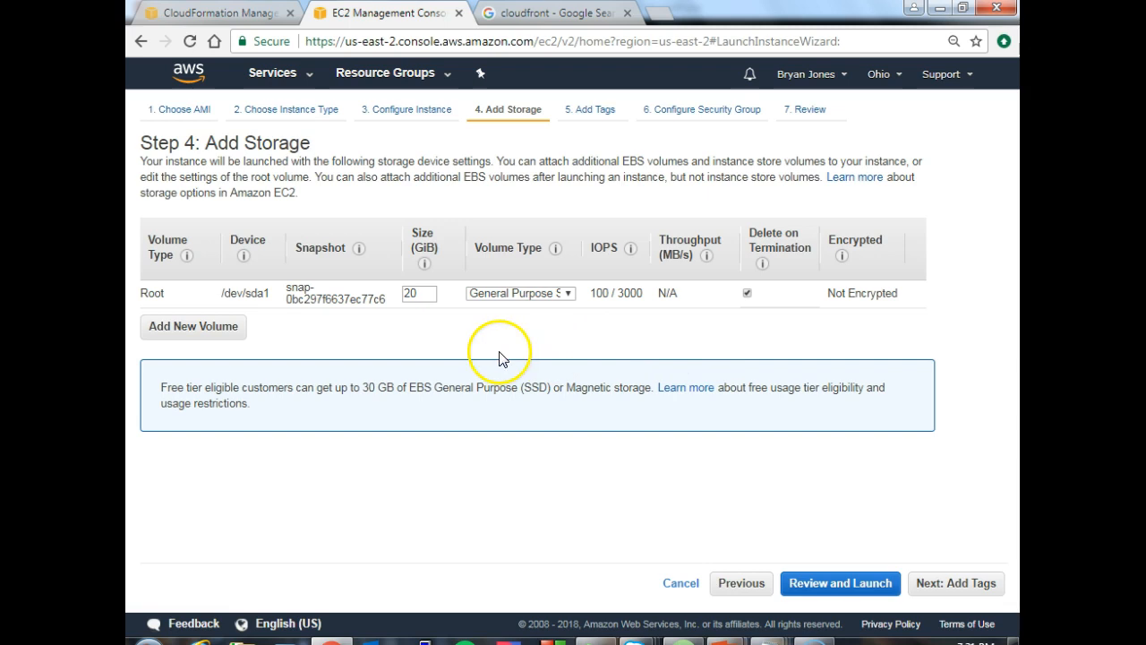
# - Set the root volume's size to 8 GiB and leave Delete on Termination enabled for it
pyautogui.doubleClick(420, 292)
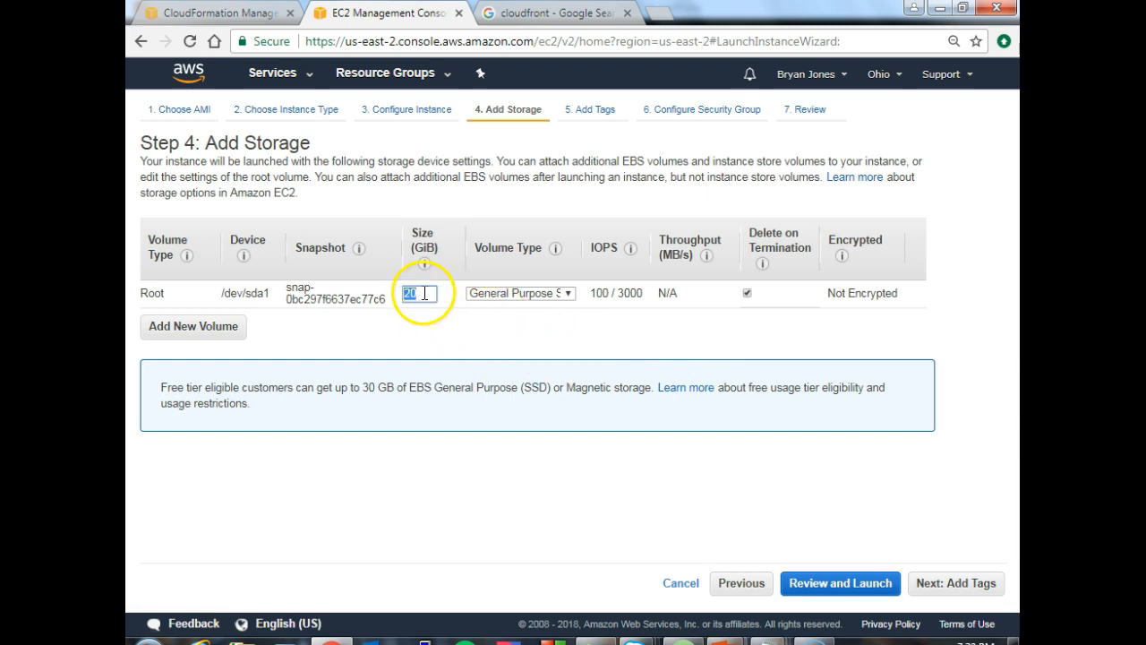
pyautogui.write('8')
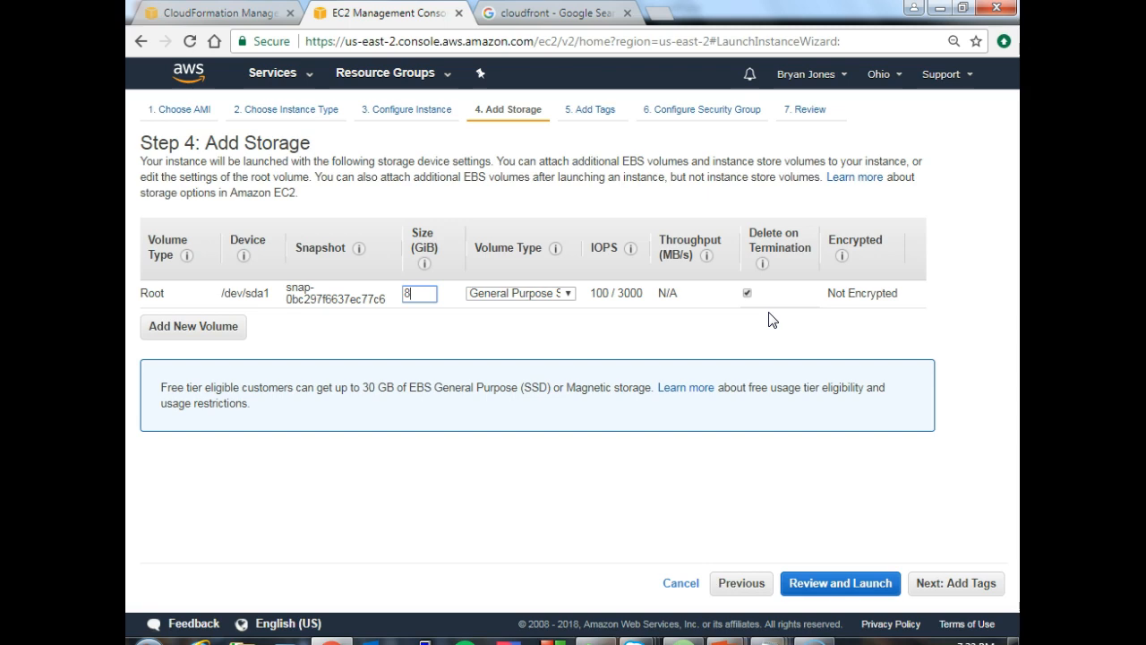
pyautogui.click(747, 294)
# - Add a new EBS volume and set its size to 21 GiB
pyautogui.click(215, 337)
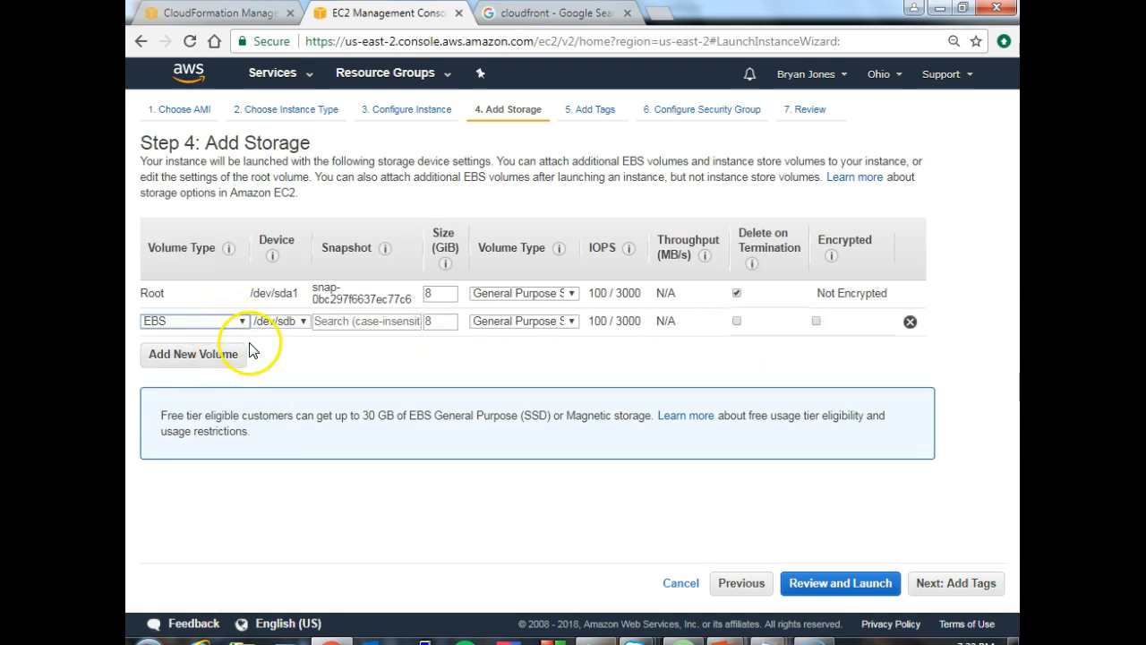
pyautogui.doubleClick(428, 322)
pyautogui.rightClick(428, 324)
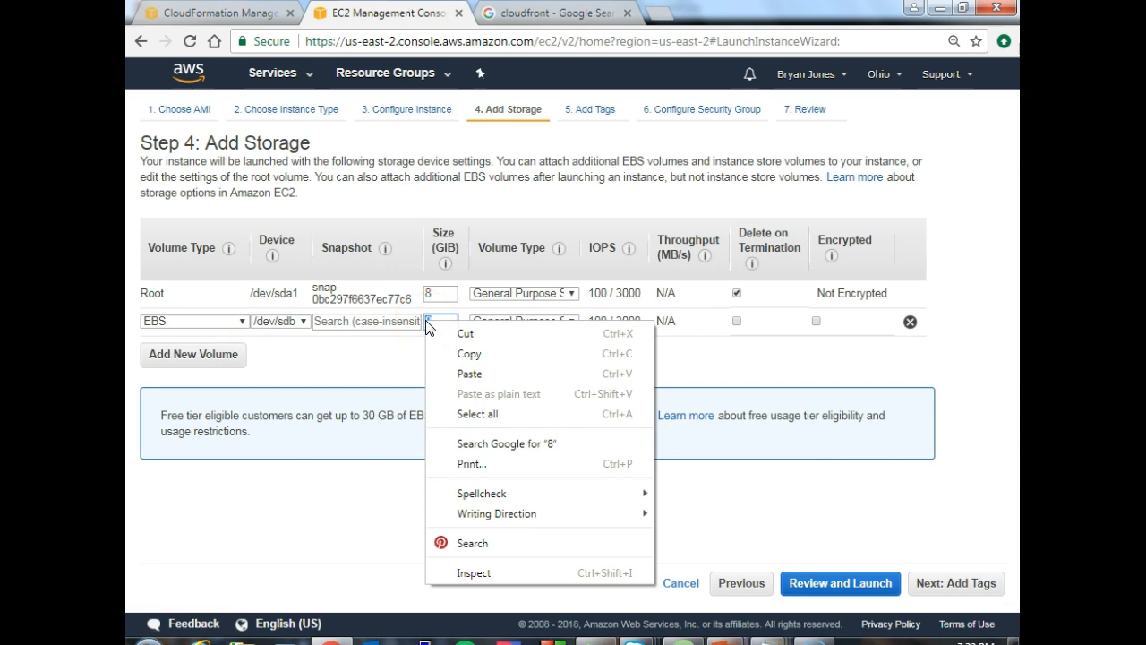
pyautogui.press('Escape')
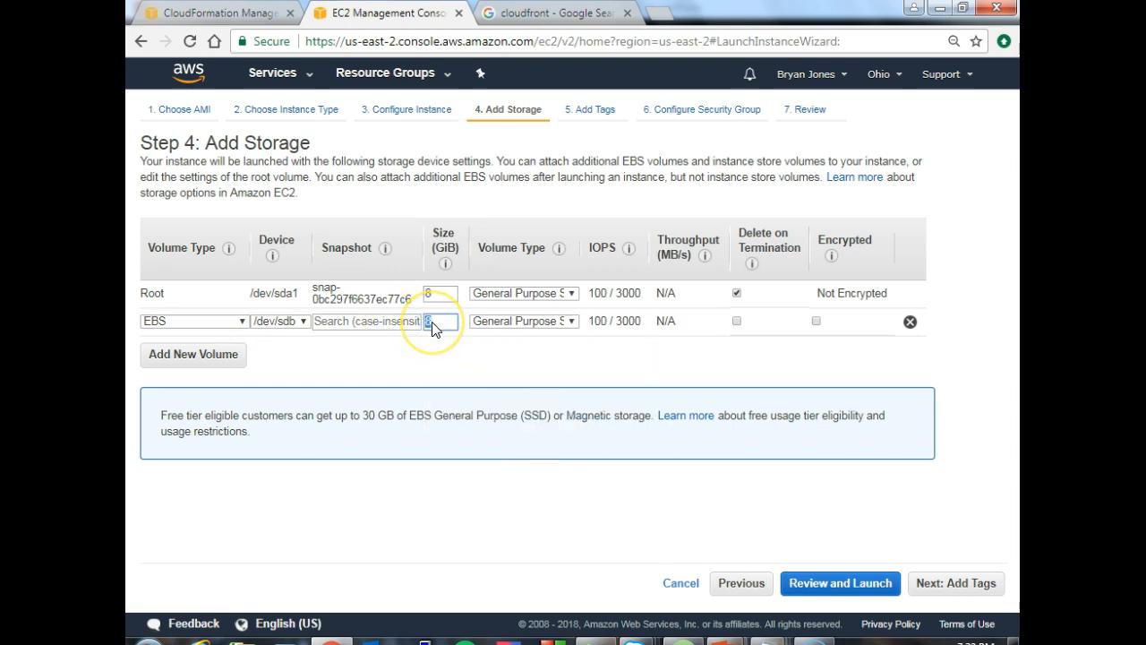
pyautogui.write('21')
# - Keep /dev/sdb as the additional volume's device and enable Delete on Termination for that volume
pyautogui.doubleClick(440, 295)
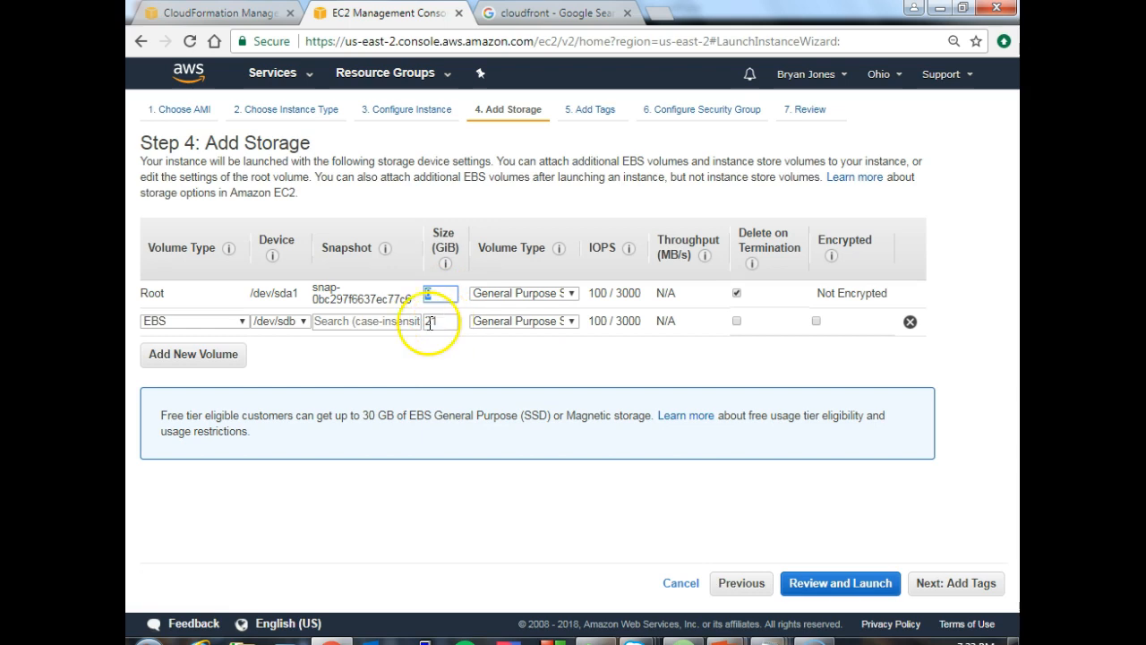
pyautogui.click(303, 323)
pyautogui.click(303, 323)
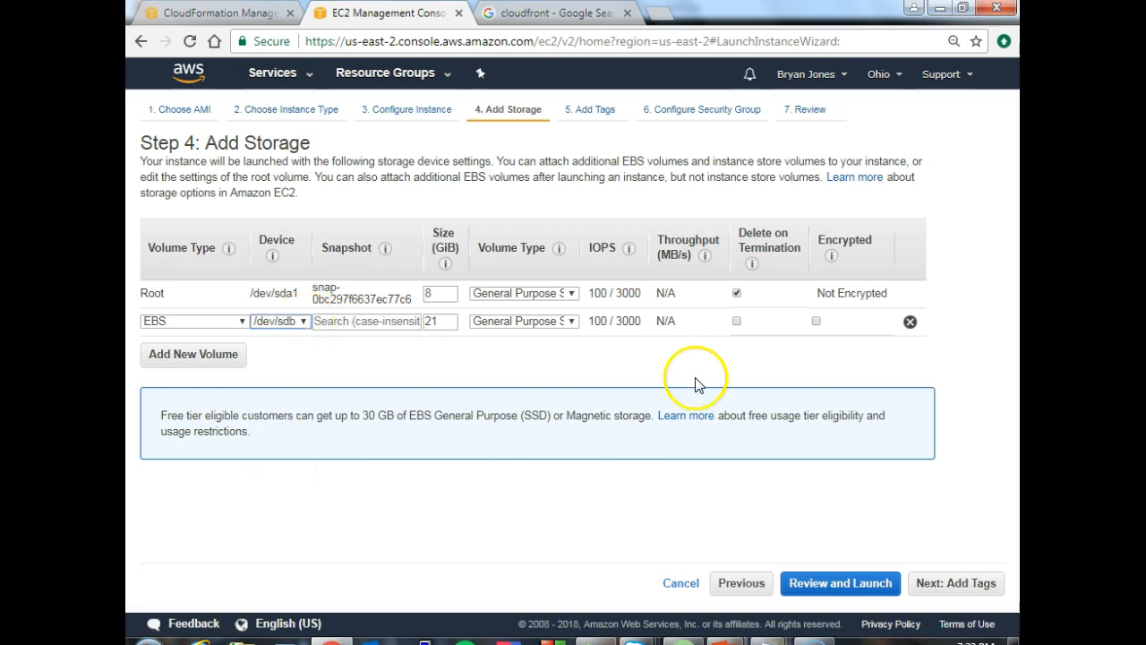
pyautogui.click(737, 321)
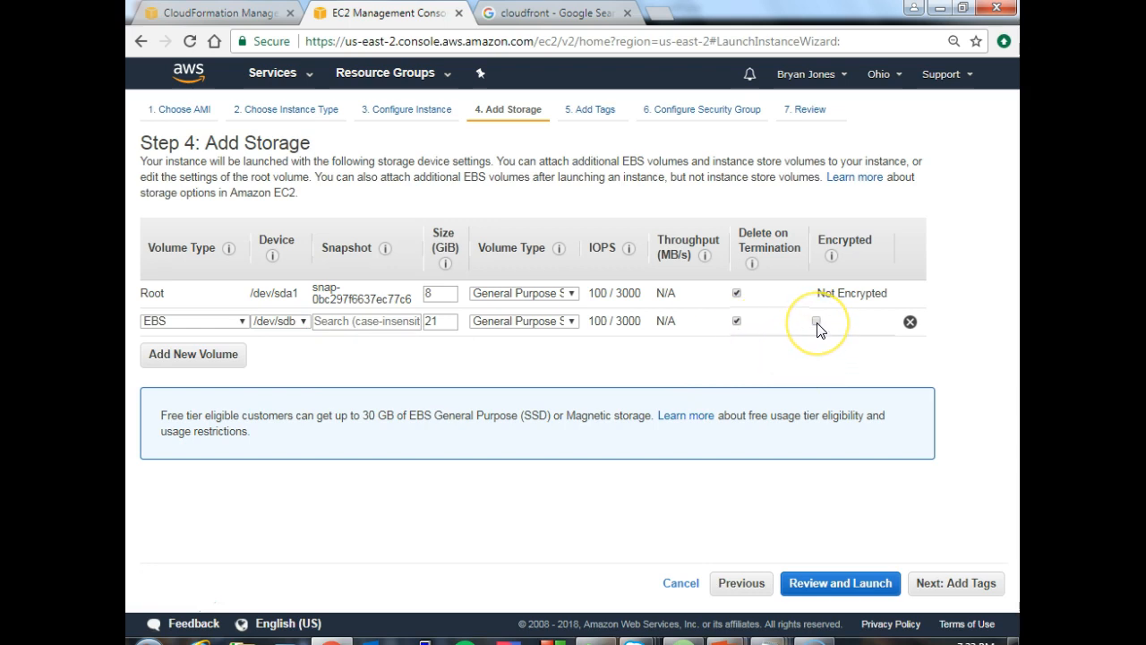
# - Continue to the tags and add one with the key Name and the value test-1
pyautogui.click(956, 584)
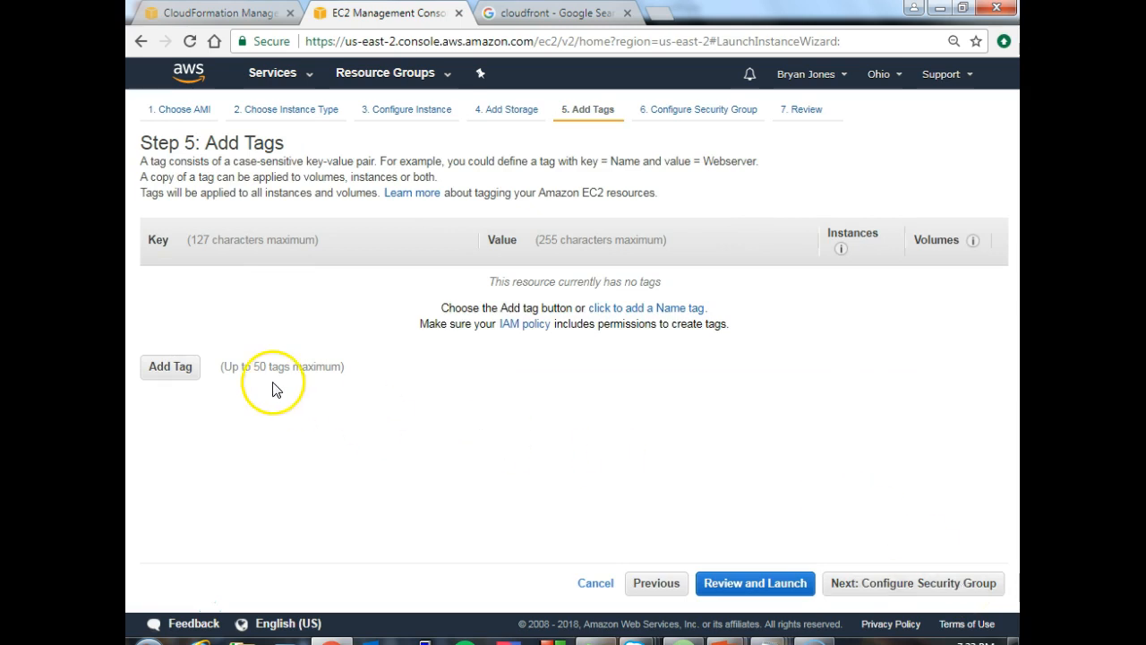
pyautogui.click(175, 367)
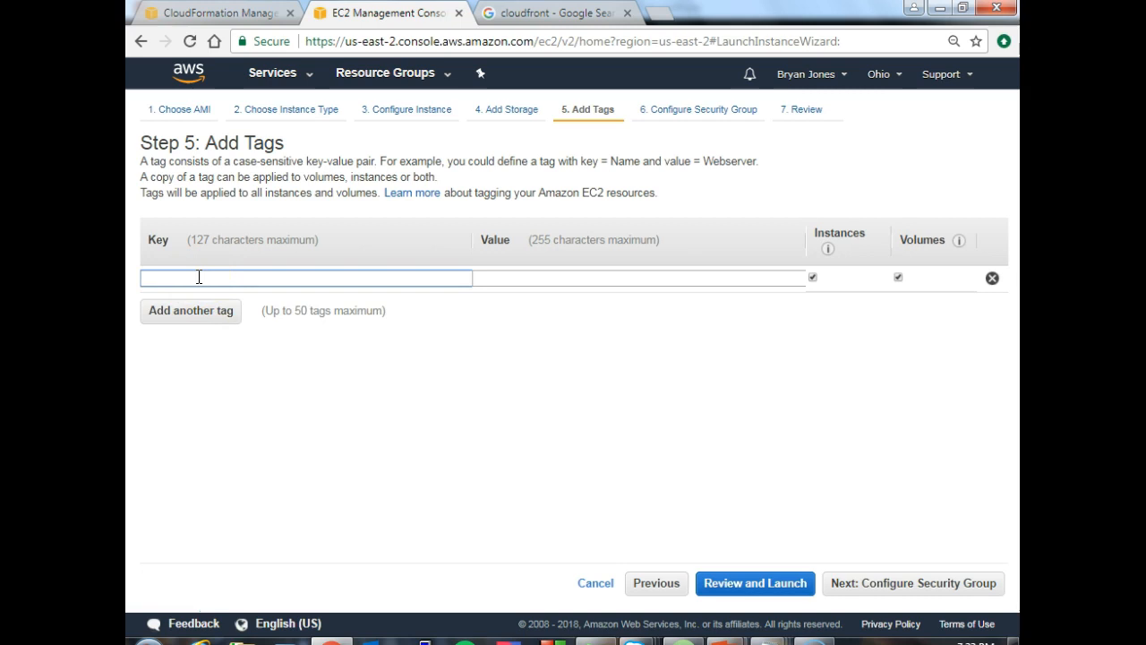
pyautogui.write('Name')
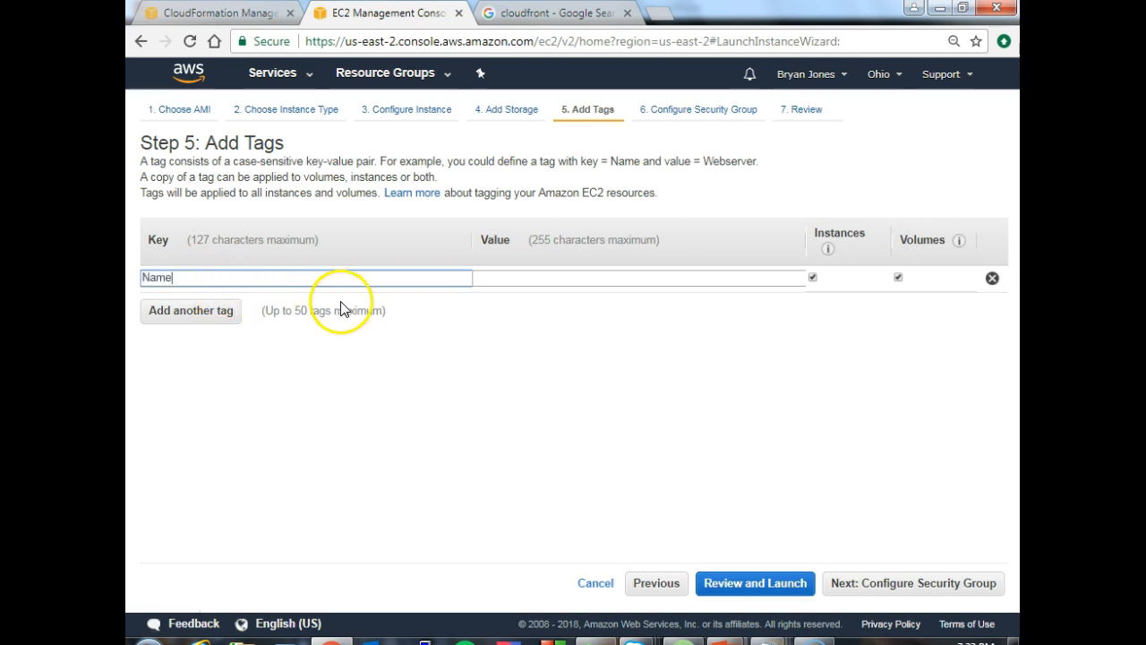
pyautogui.click(488, 283)
pyautogui.write('test-1')
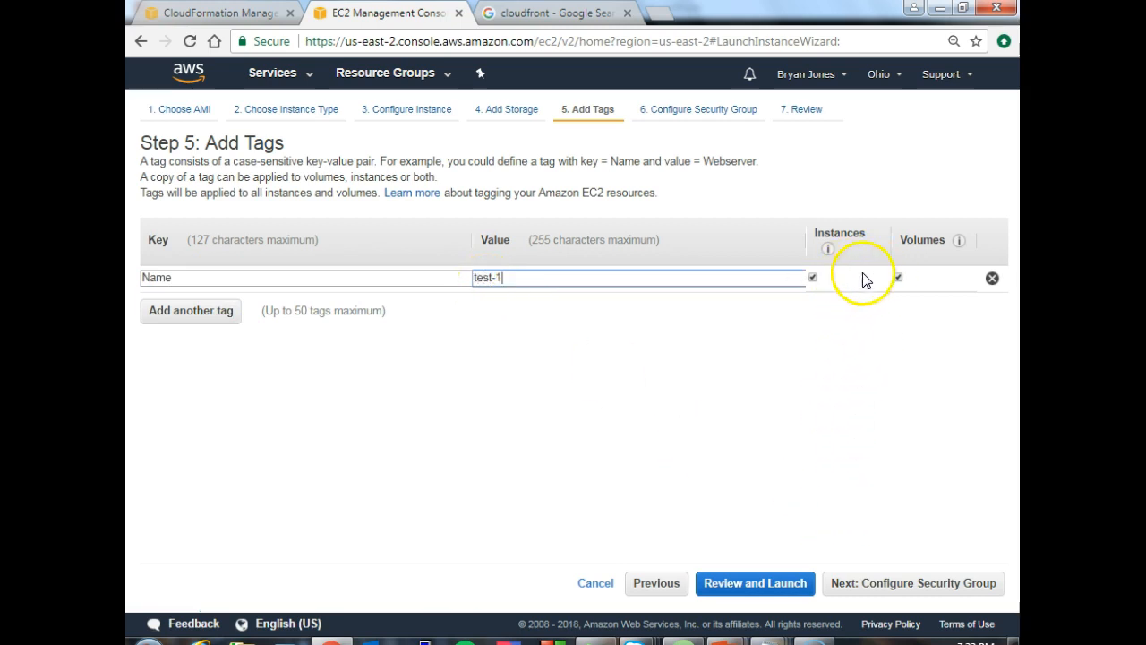
# - Accept the new security group launch-wizard-1 with its SSH rule and review the instance launch summary
pyautogui.click(894, 583)
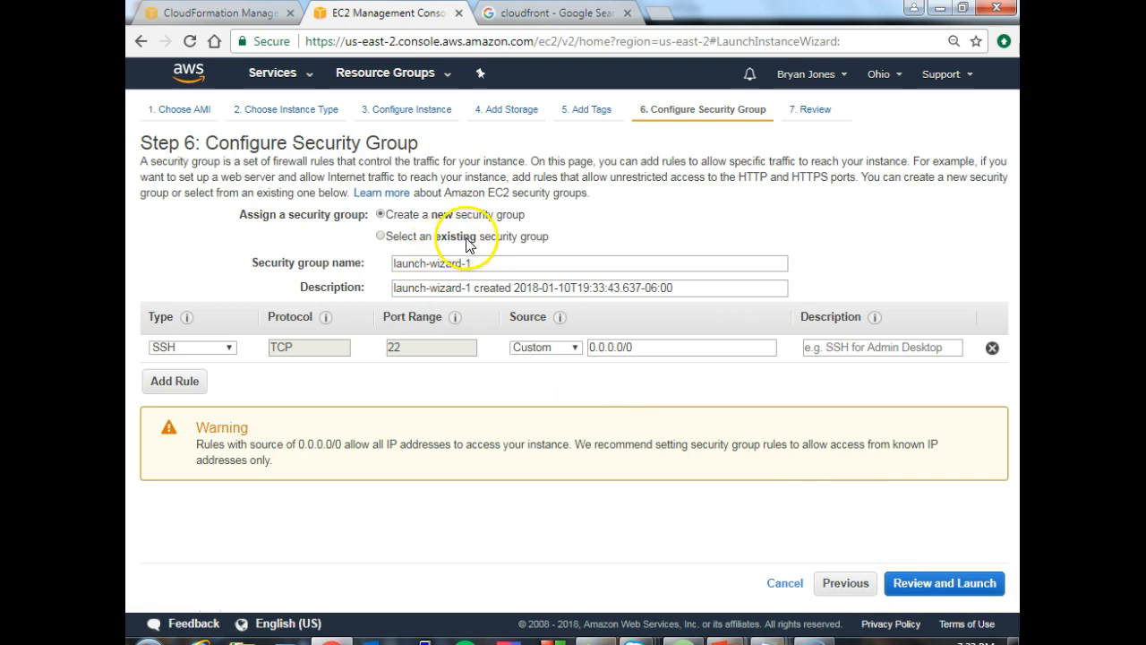
pyautogui.click(962, 583)
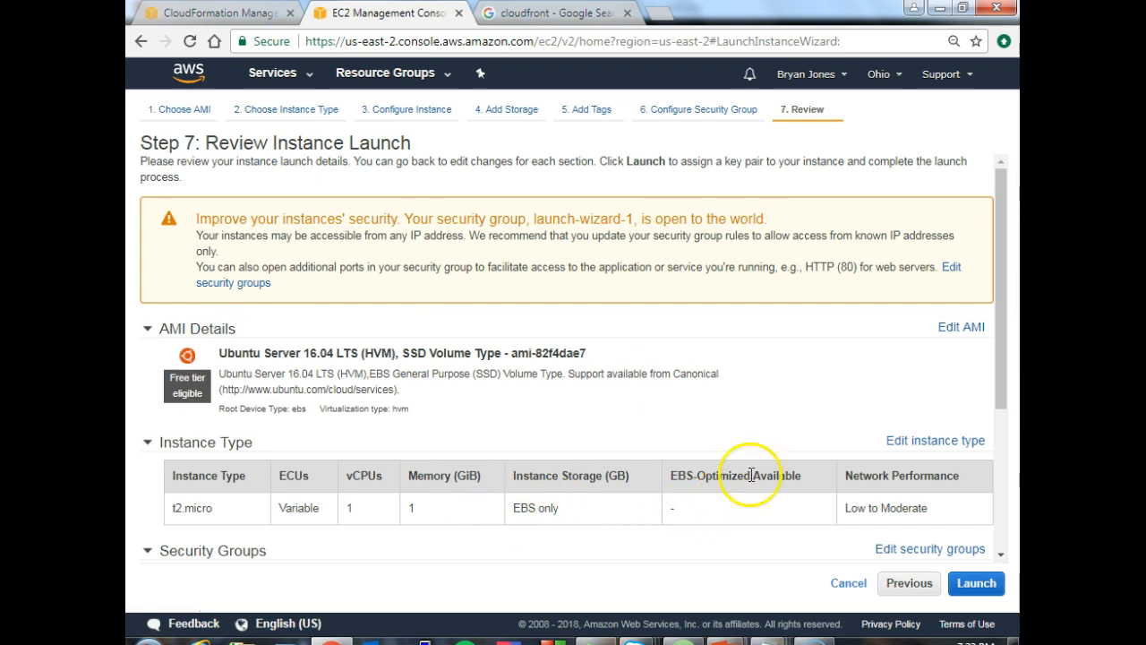
pyautogui.moveTo(1001, 274); pyautogui.dragTo(994, 442)
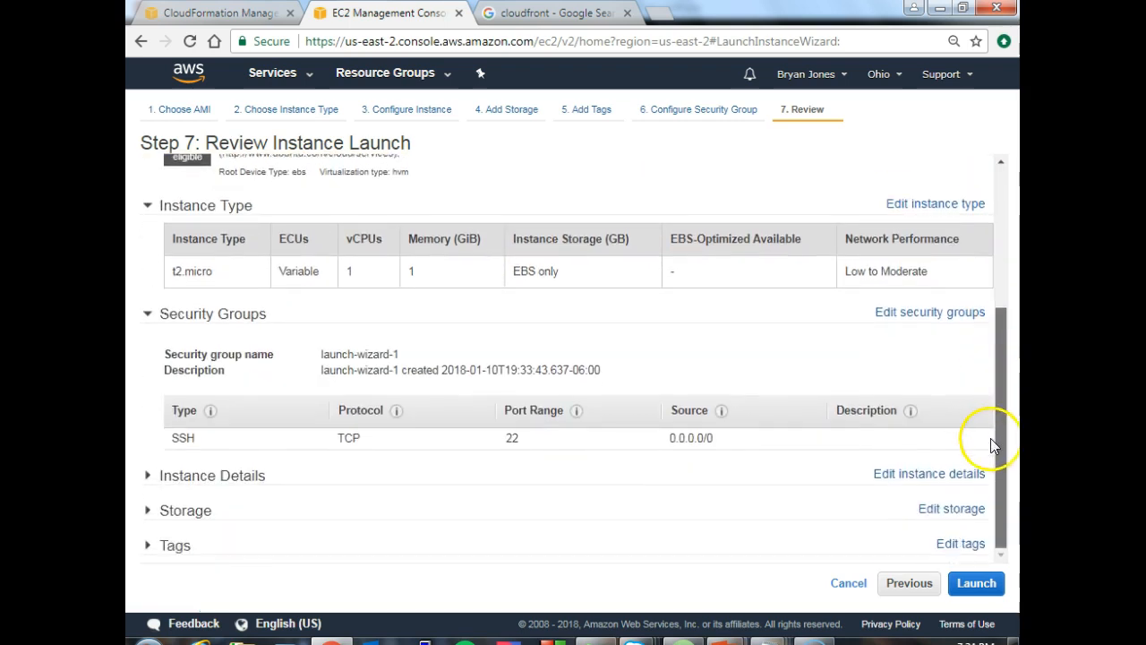
# - Launch the instance with Proceed without a key pair selected, acknowledging that connecting requires the password built into the AMI
pyautogui.click(973, 577)
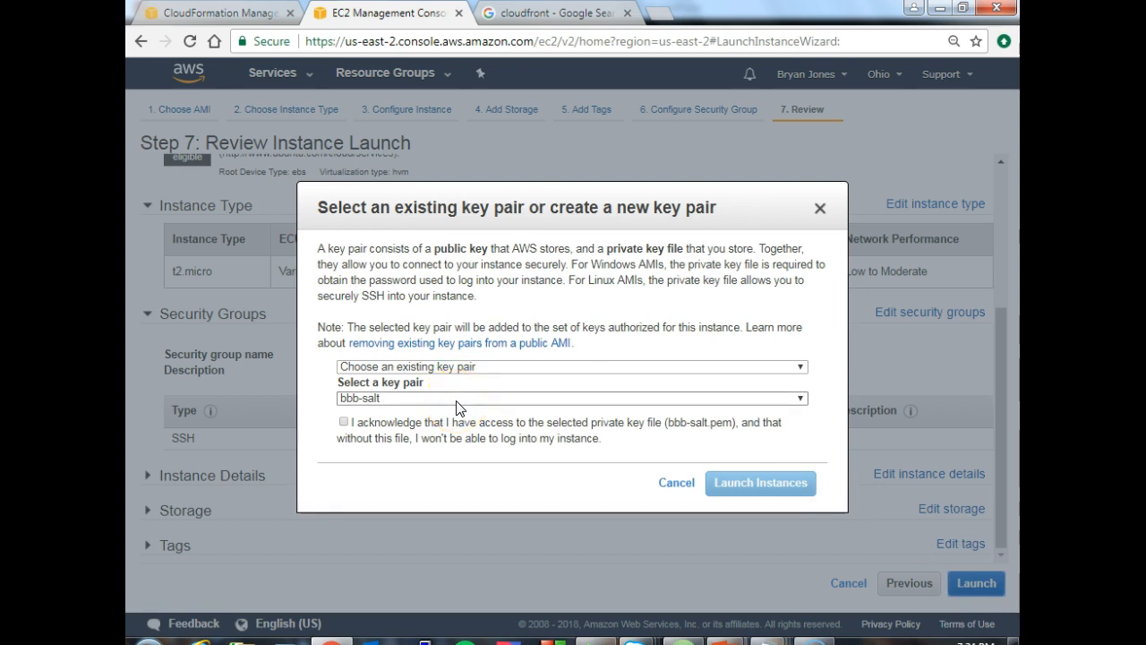
pyautogui.click(454, 369)
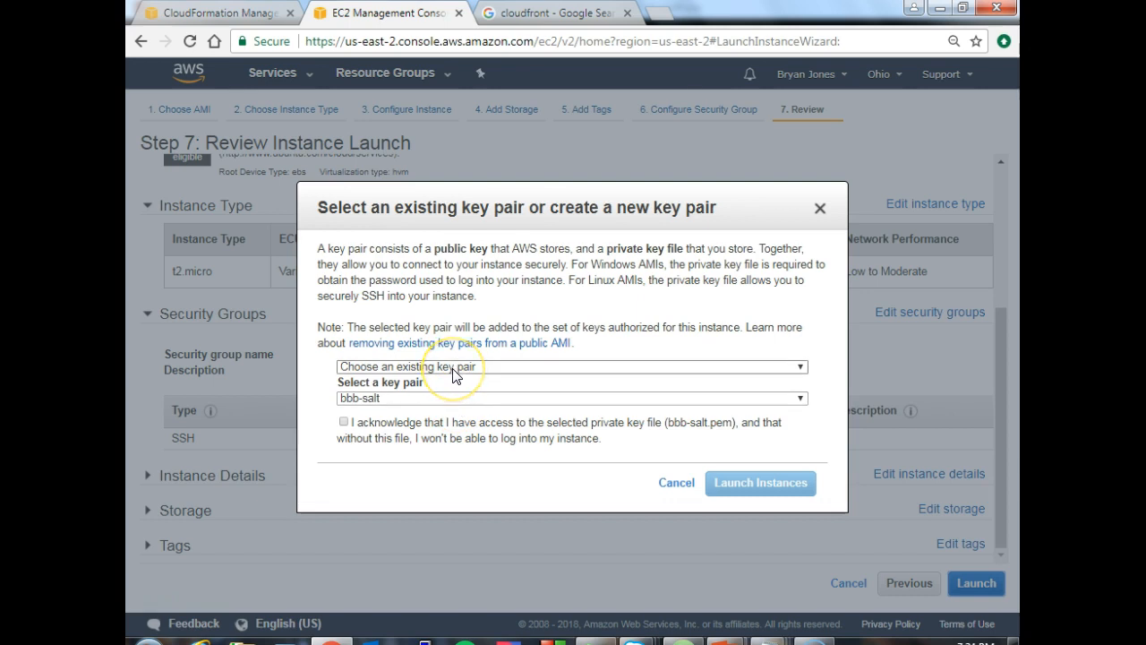
pyautogui.click(453, 368)
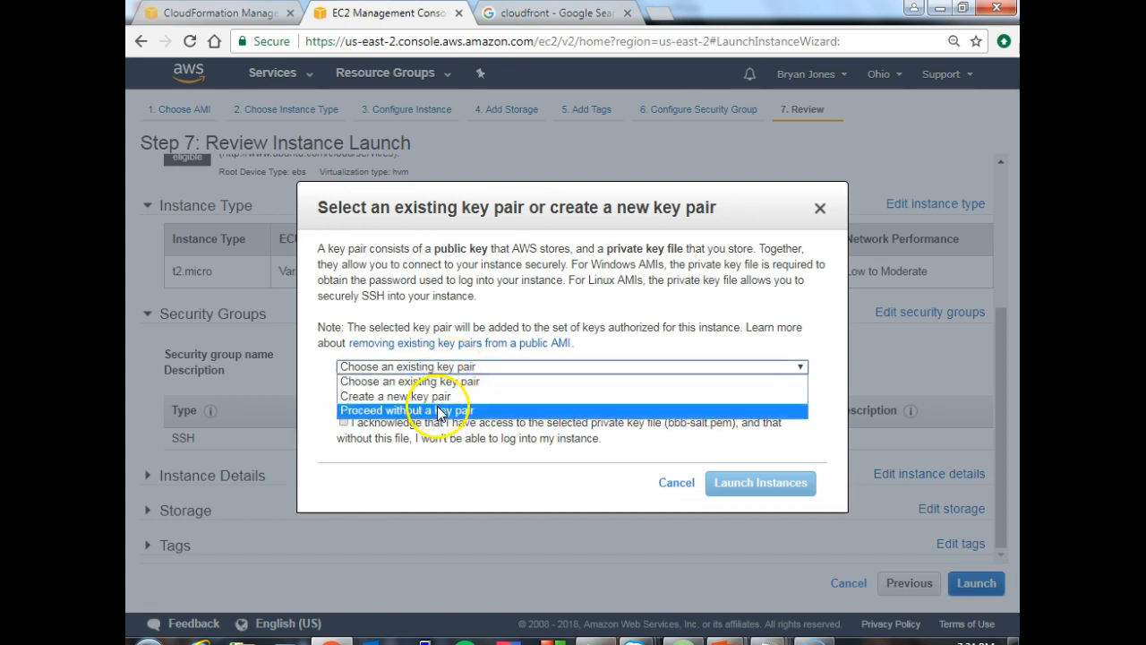
pyautogui.click(438, 410)
pyautogui.click(343, 383)
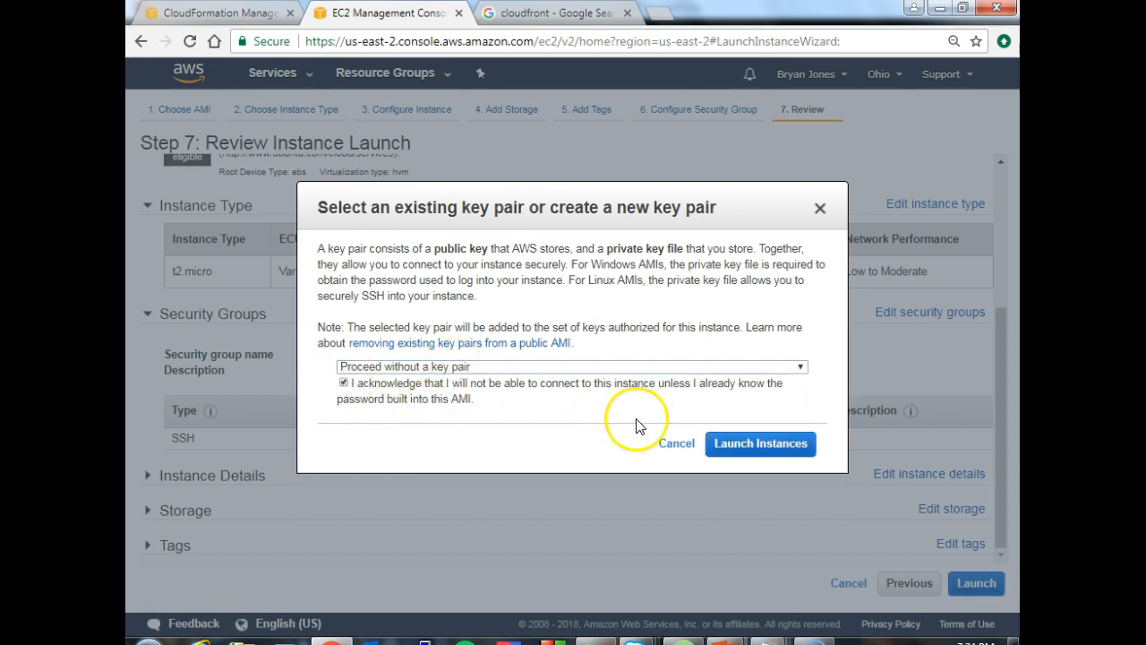
pyautogui.click(730, 442)
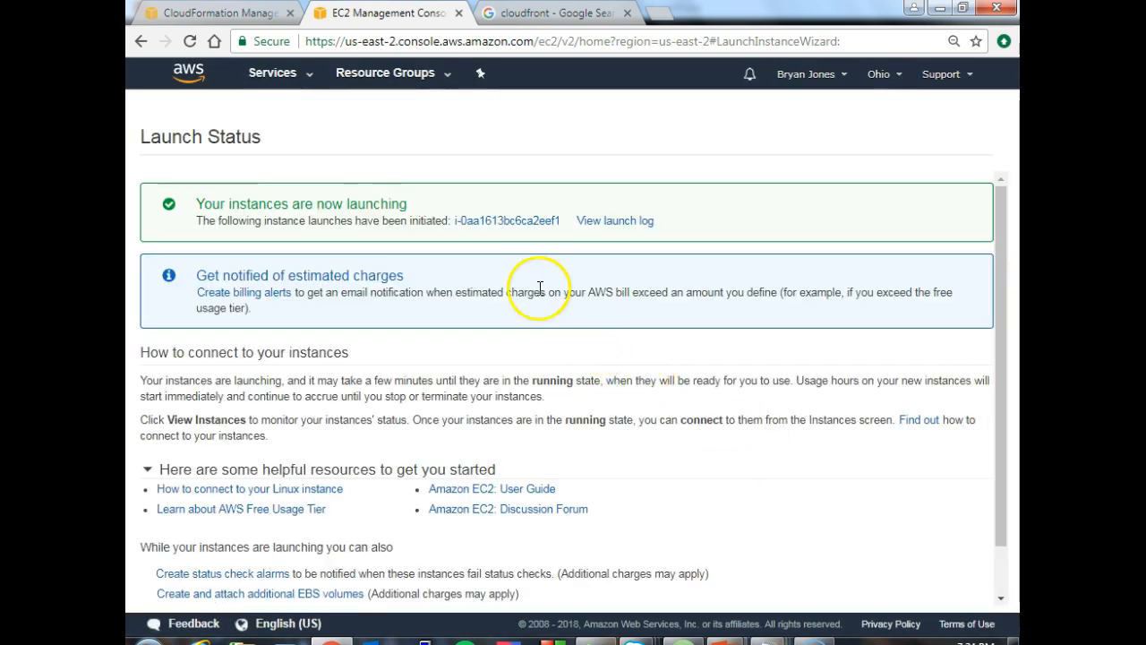
# - Open the newly launched instance from the launch status and clear the instance ID filter from the instances list
pyautogui.click(503, 224)
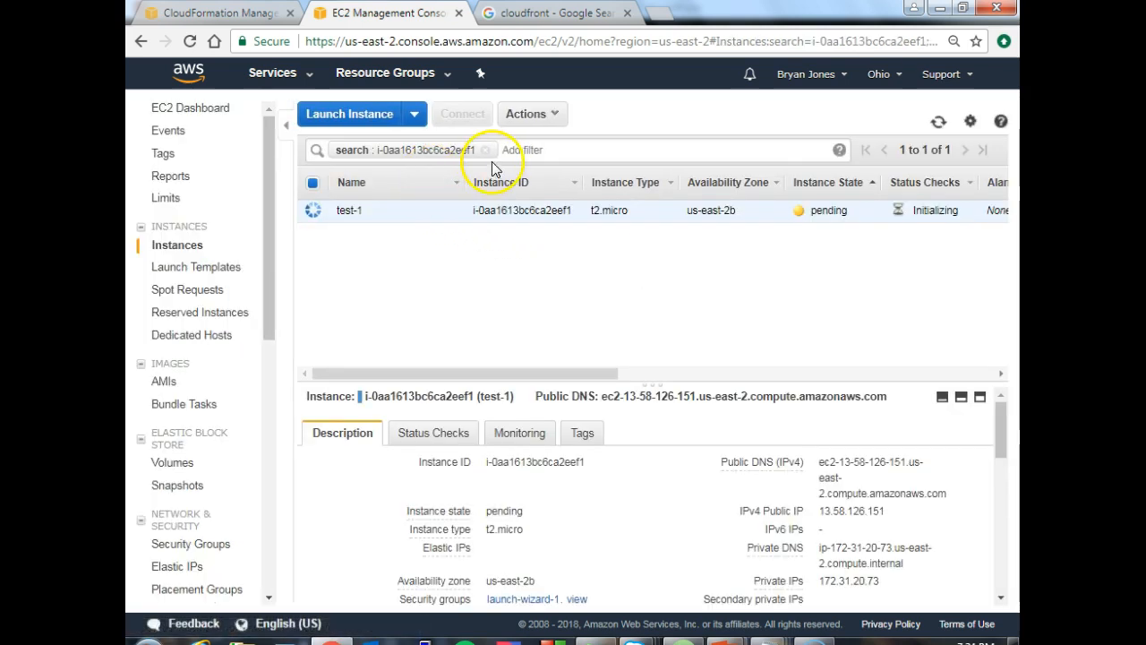
pyautogui.click(485, 151)
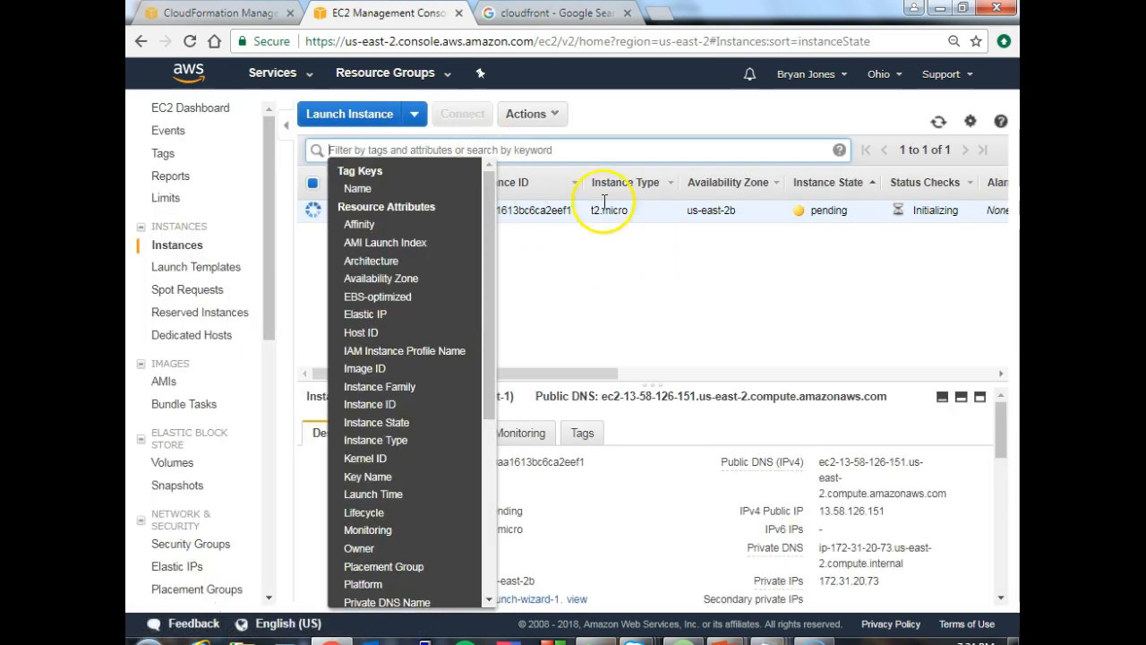
pyautogui.click(602, 112)
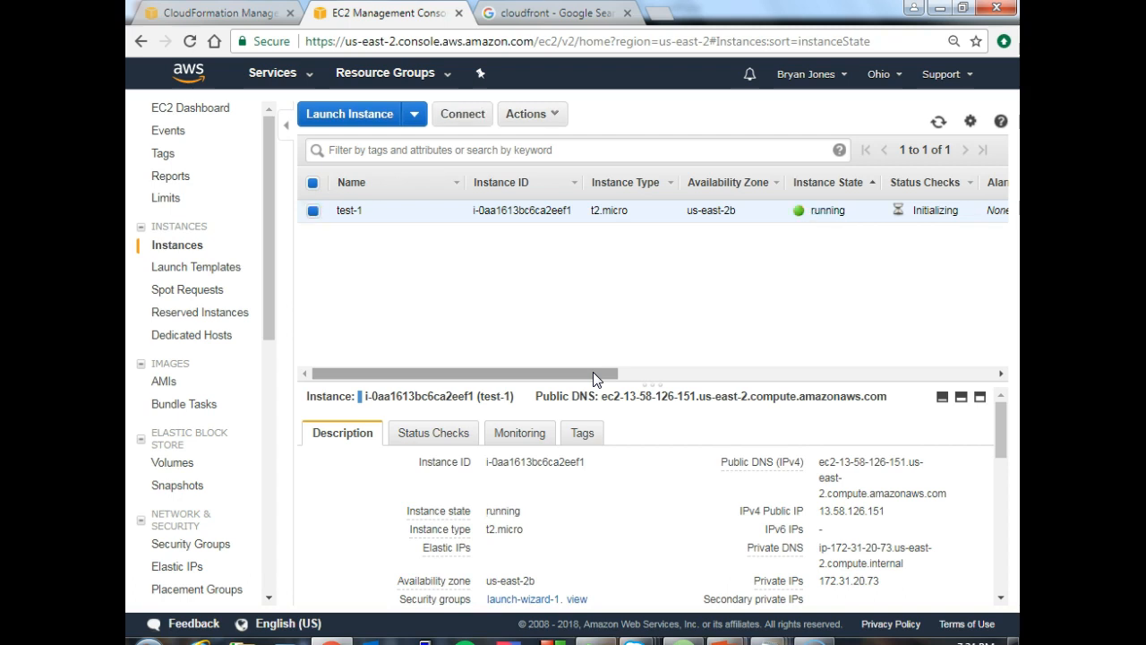
# - Examine the test-1 instance's description, including its public DNS, public and private IP addresses, and network details
pyautogui.moveTo(822, 462)
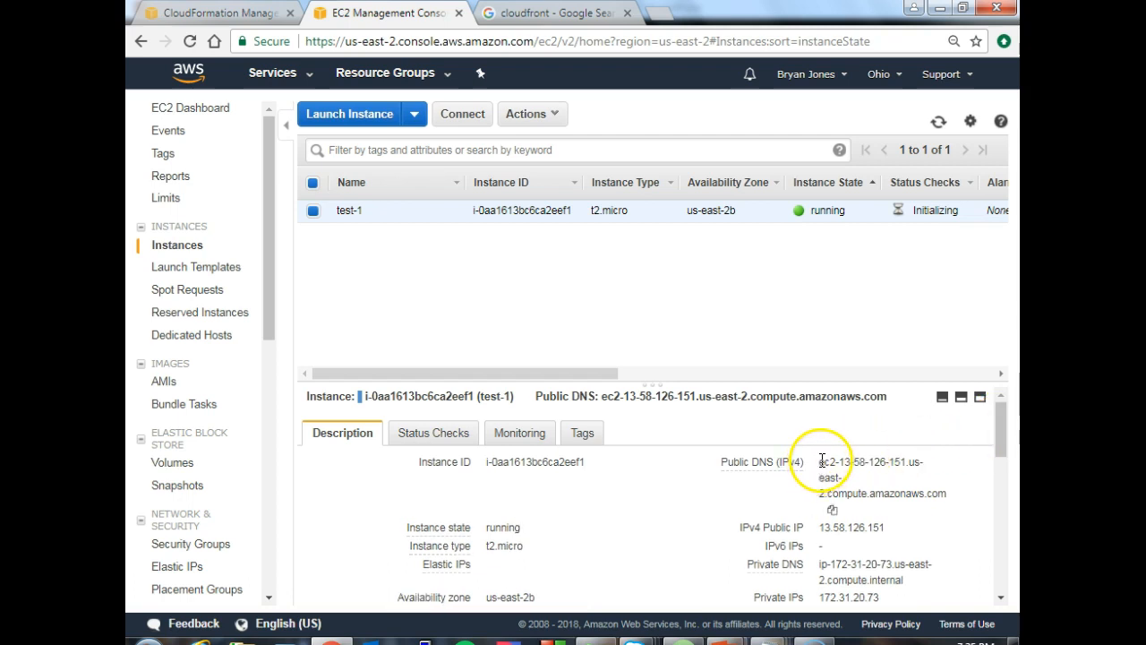
pyautogui.moveTo(818, 463); pyautogui.dragTo(842, 480)
pyautogui.moveTo(819, 528); pyautogui.dragTo(860, 513)
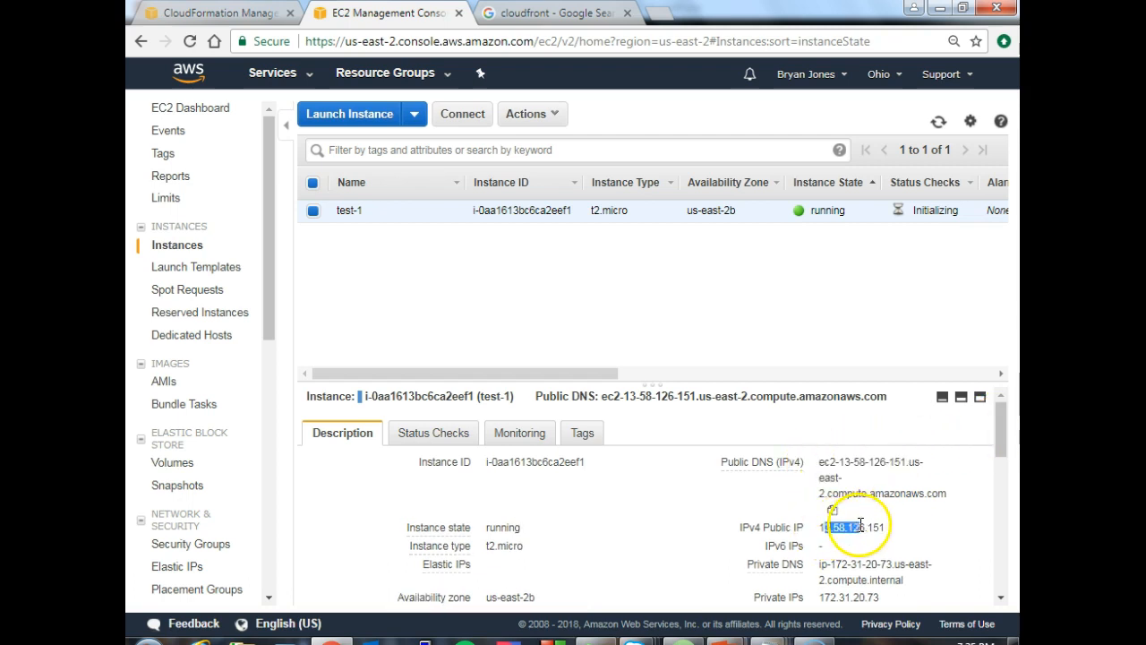
pyautogui.moveTo(829, 583); pyautogui.dragTo(853, 582)
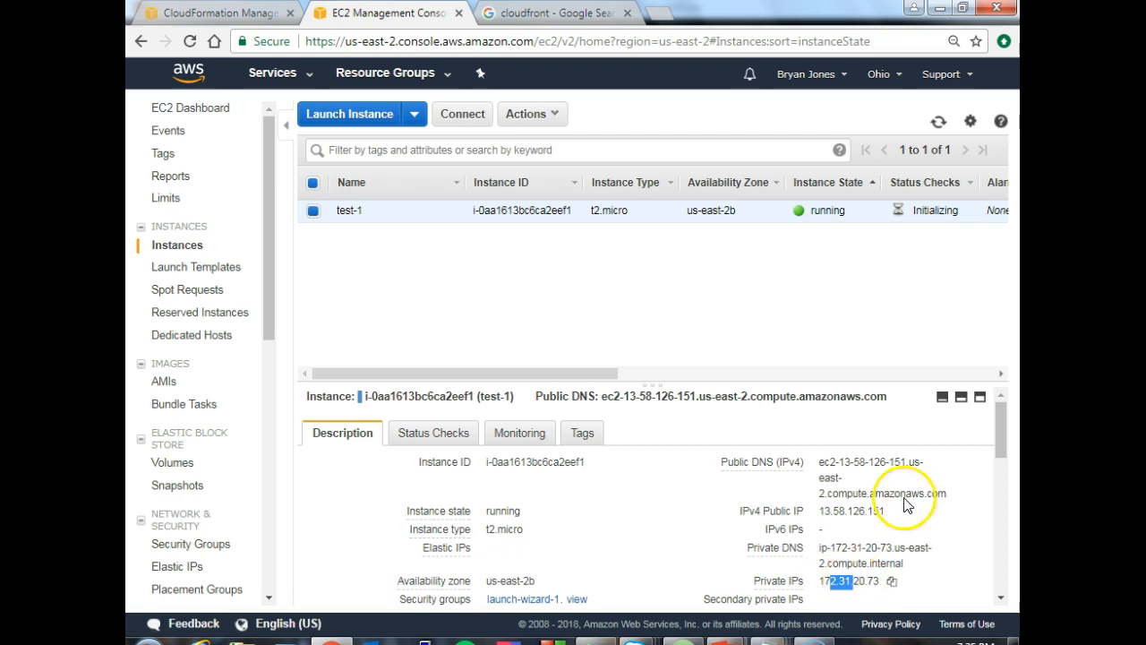
pyautogui.moveTo(1000, 437); pyautogui.dragTo(997, 461)
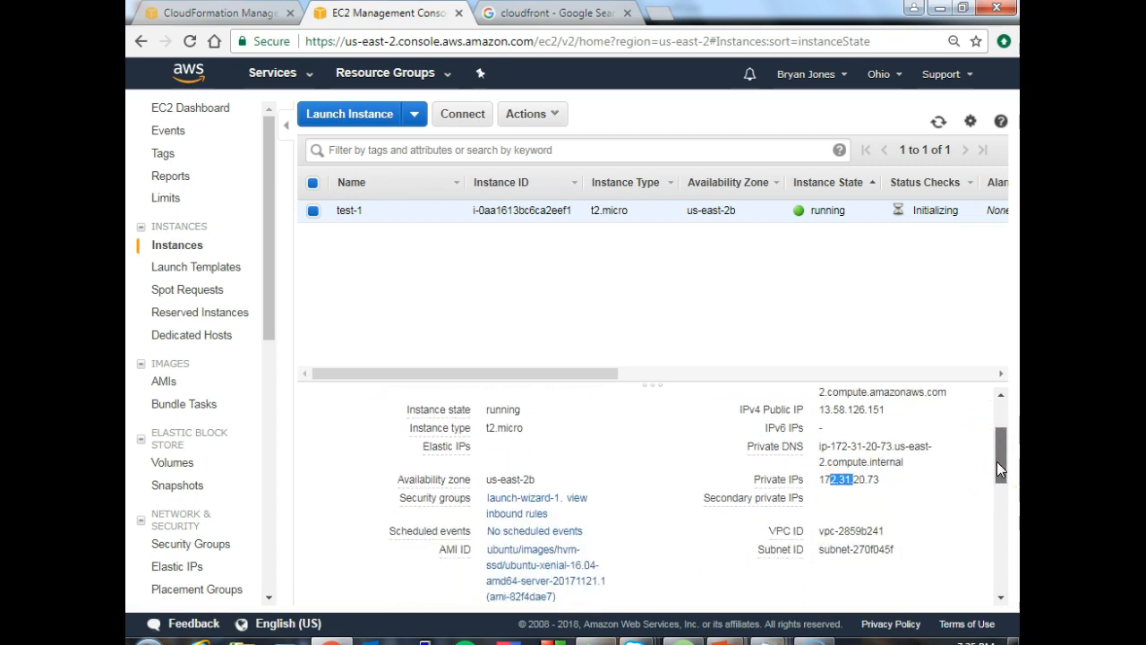
pyautogui.moveTo(996, 462); pyautogui.dragTo(999, 415)
# - Switch to the running PowerPoint slide show and advance to the VPC Concepts (Networking) slide
pyautogui.click(818, 634)
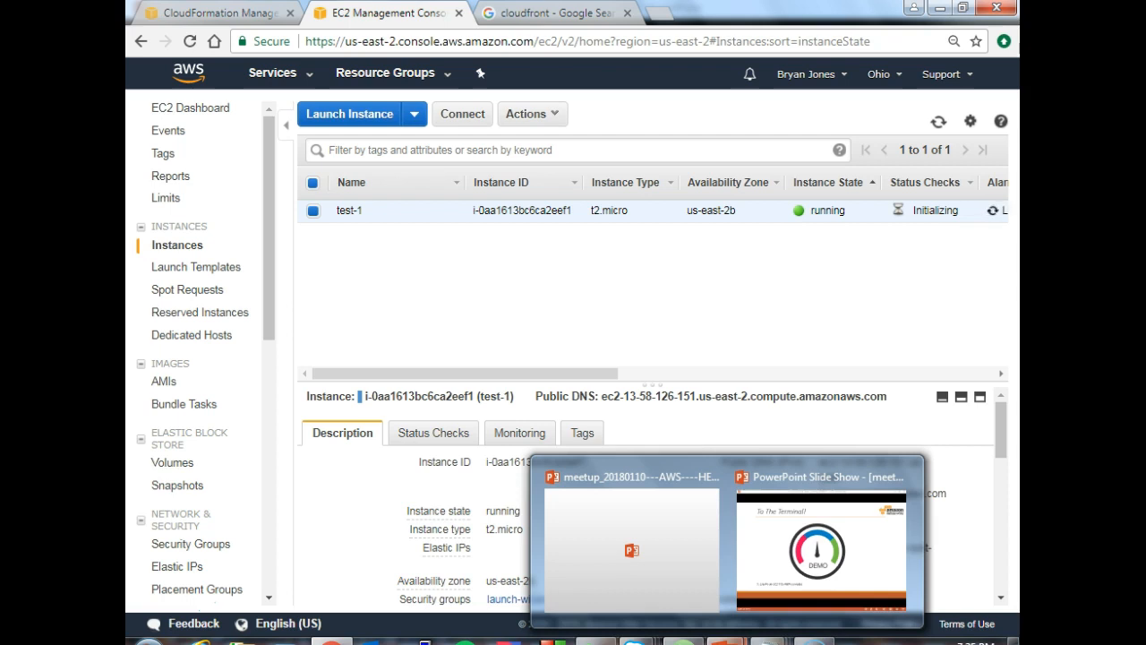
pyautogui.click(781, 591)
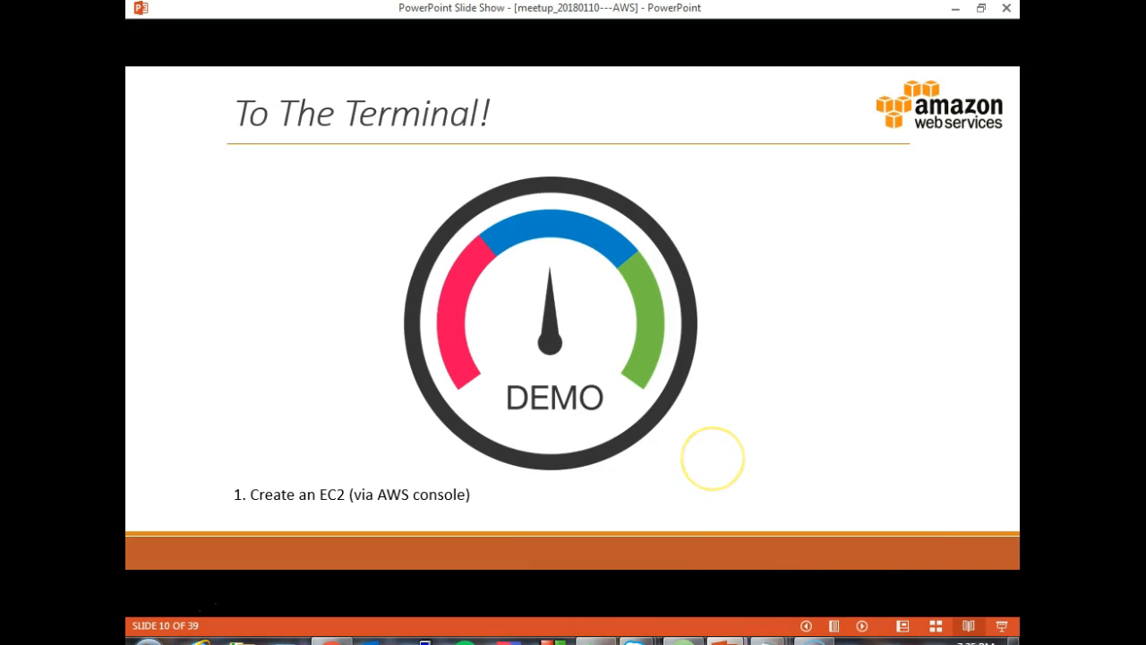
pyautogui.press('Right')
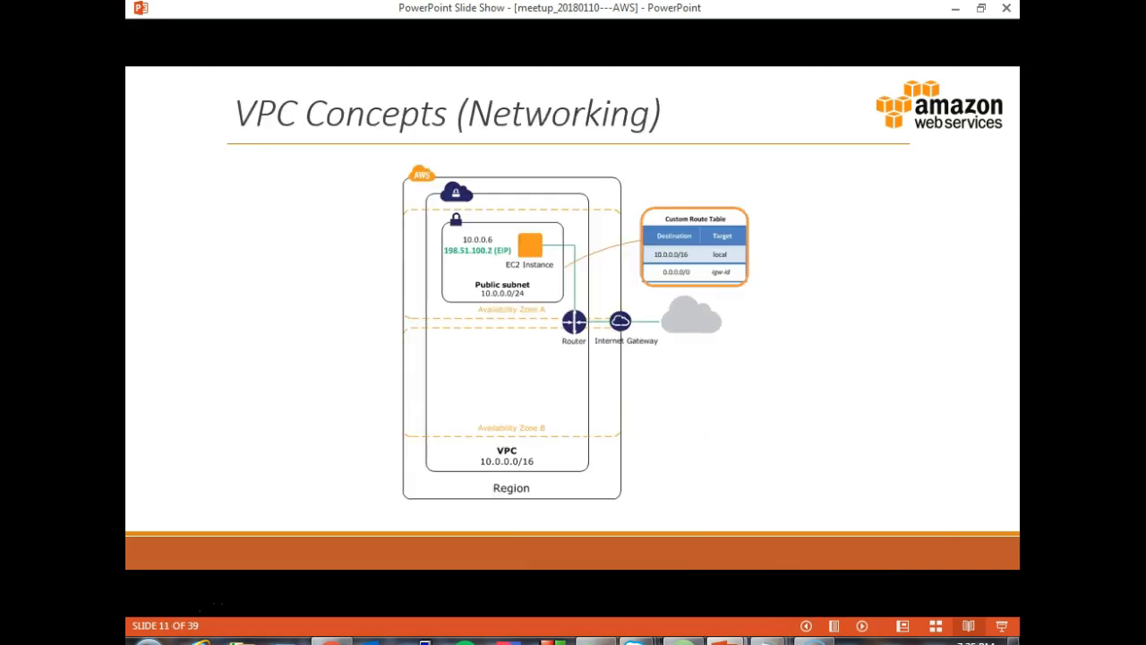
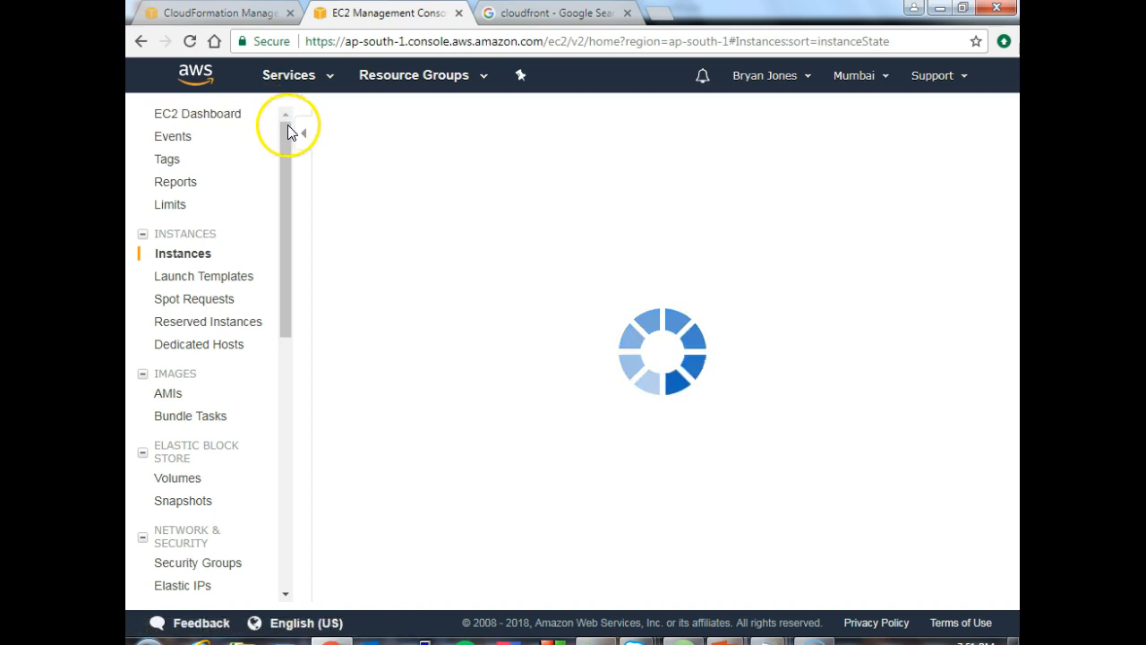
# - Open the VPC service from the AWS console home and examine the VPC listed for the Mumbai region
pyautogui.click(197, 79)
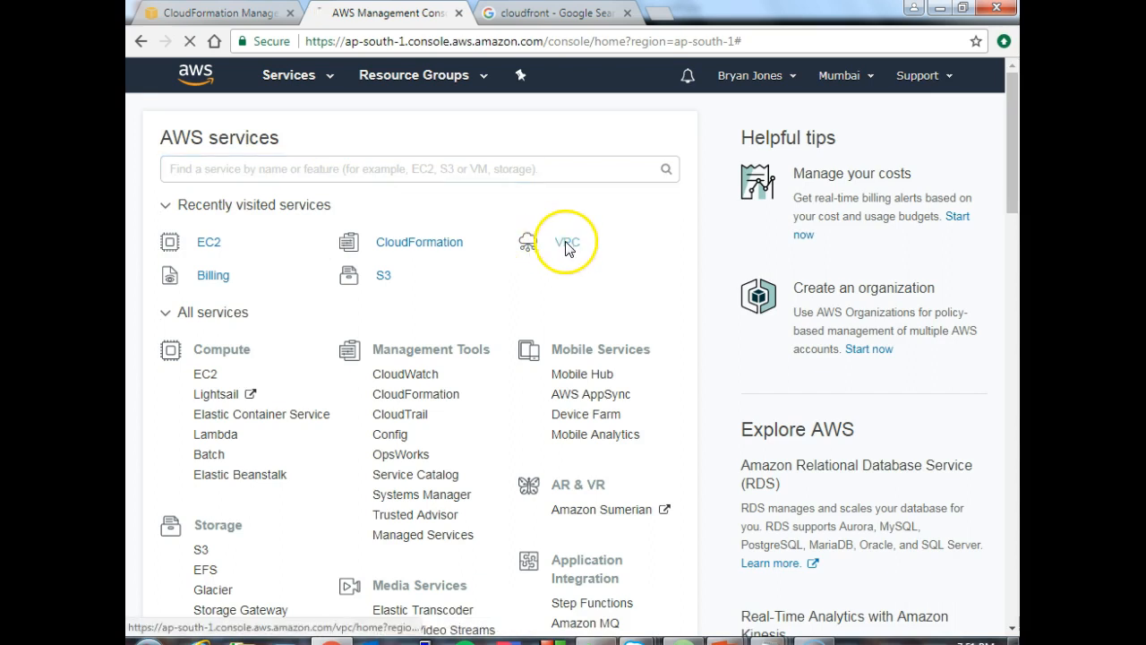
pyautogui.click(567, 243)
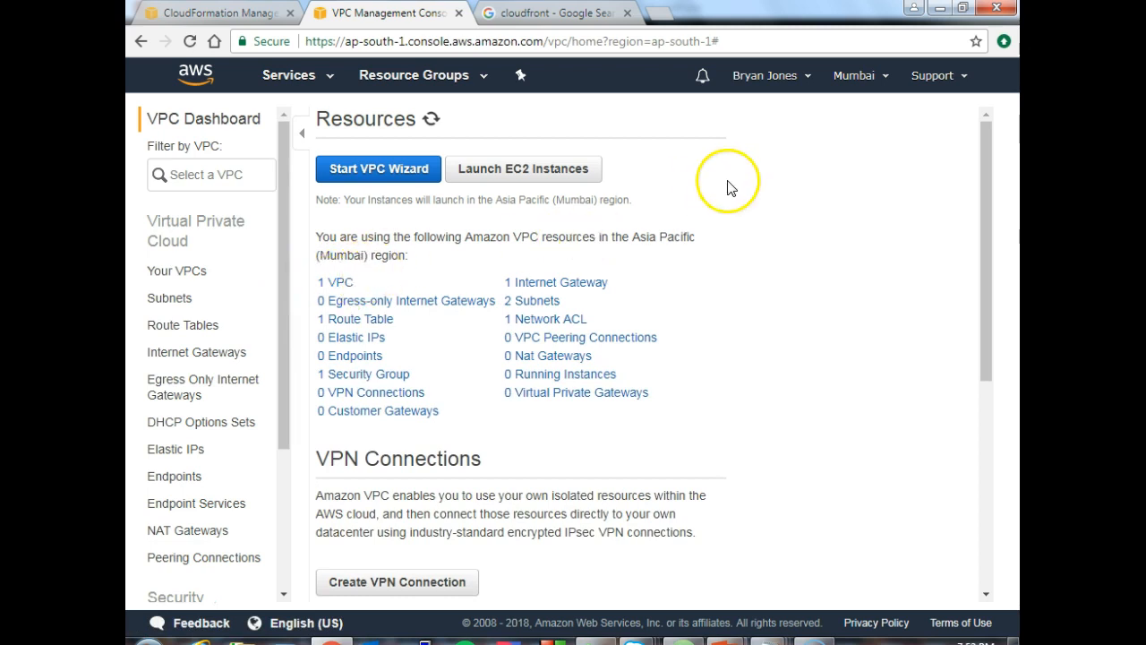
pyautogui.click(340, 285)
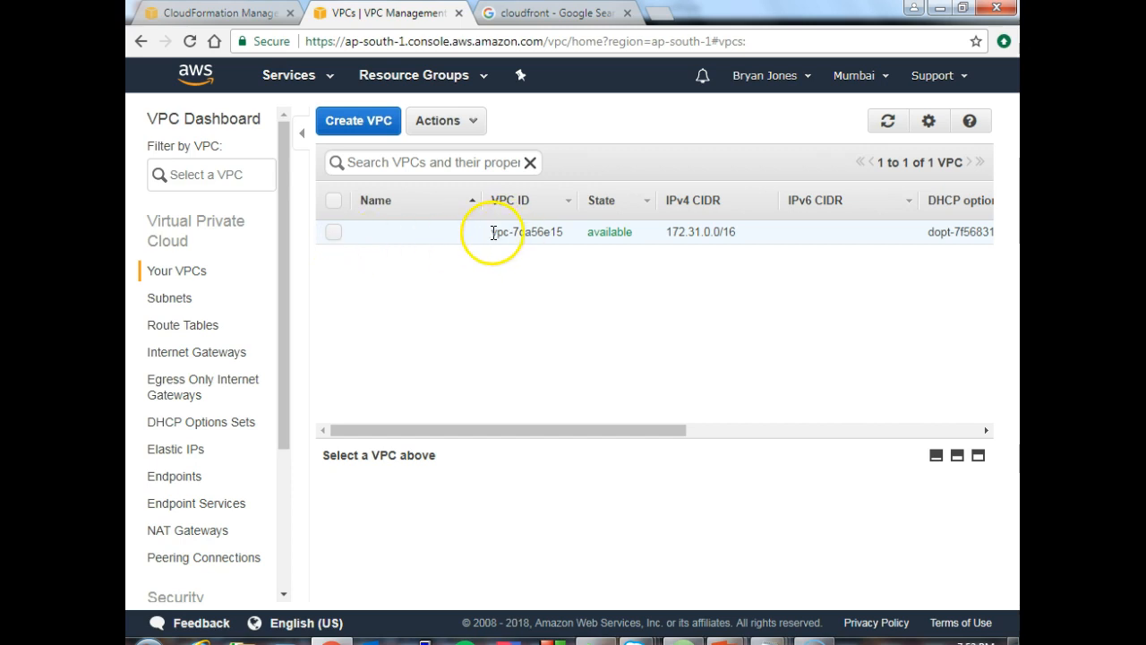
pyautogui.moveTo(493, 232); pyautogui.dragTo(575, 243)
pyautogui.click(574, 242)
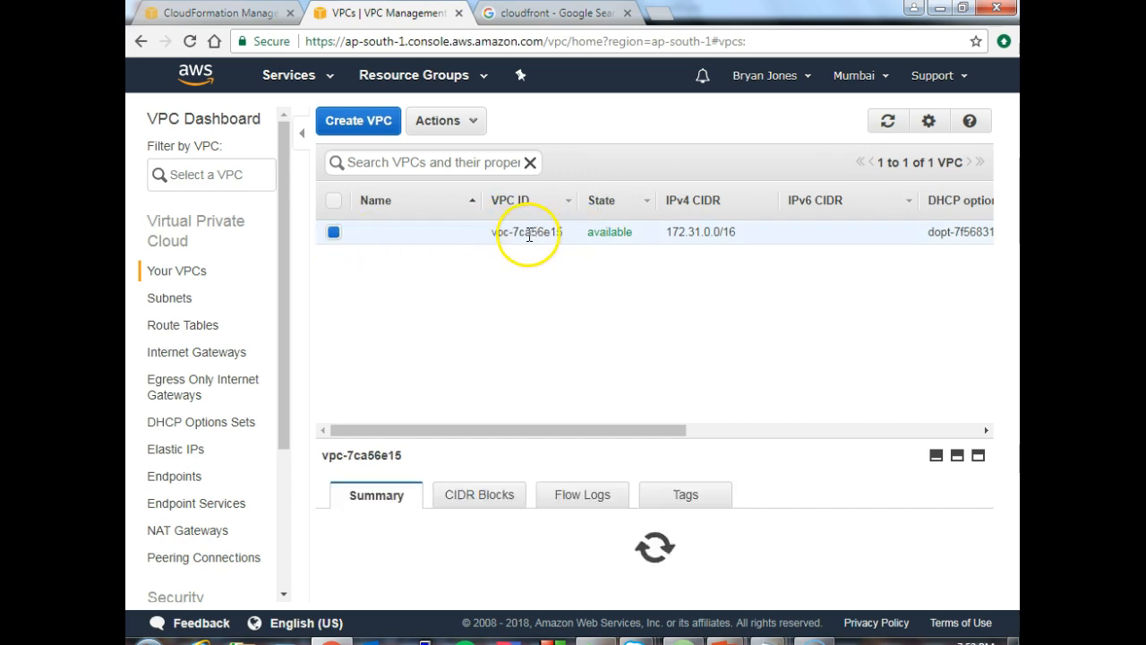
pyautogui.click(333, 232)
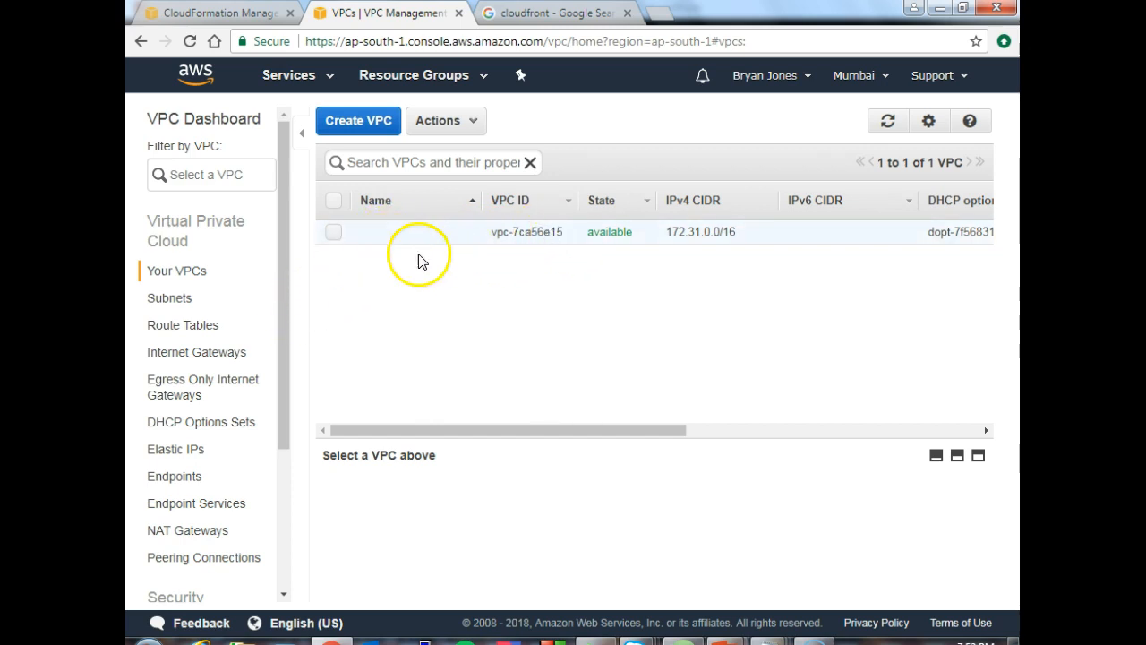
# - Examine the summary and route table of subnet-033de96a in the VPC's subnets list
pyautogui.click(174, 305)
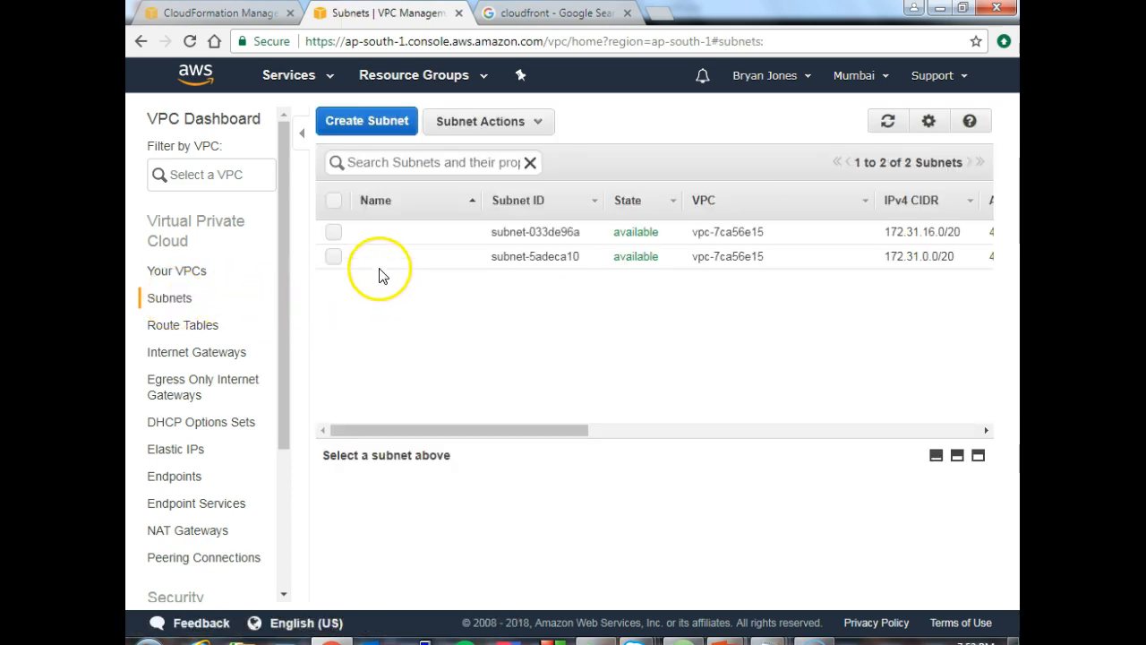
pyautogui.click(331, 235)
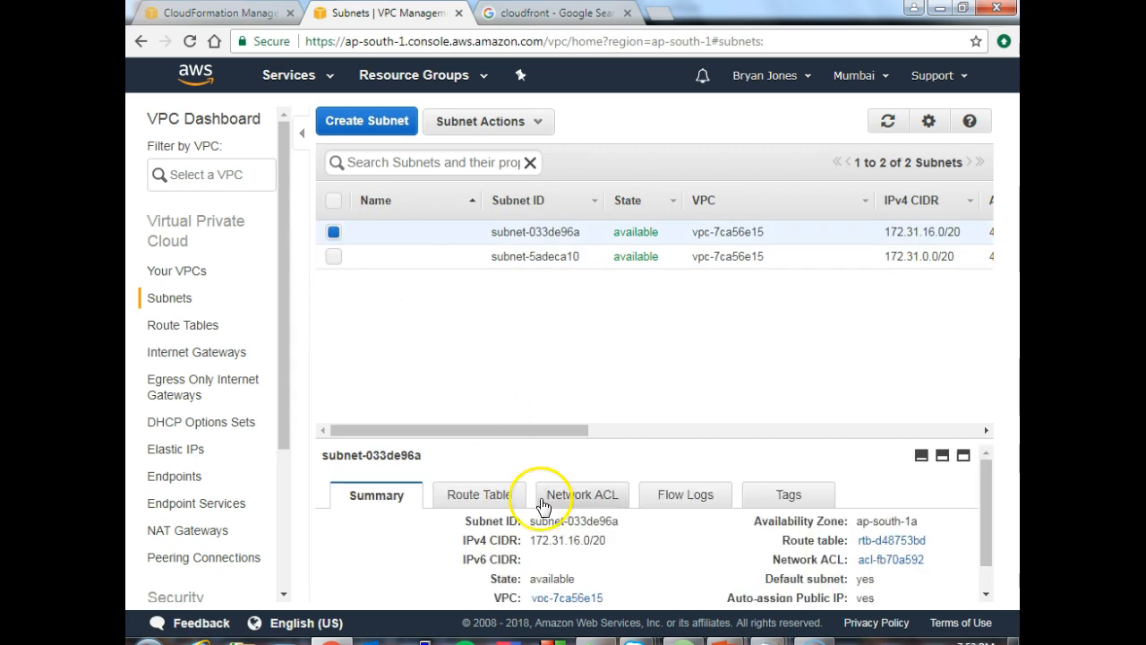
pyautogui.moveTo(530, 445); pyautogui.dragTo(530, 380)
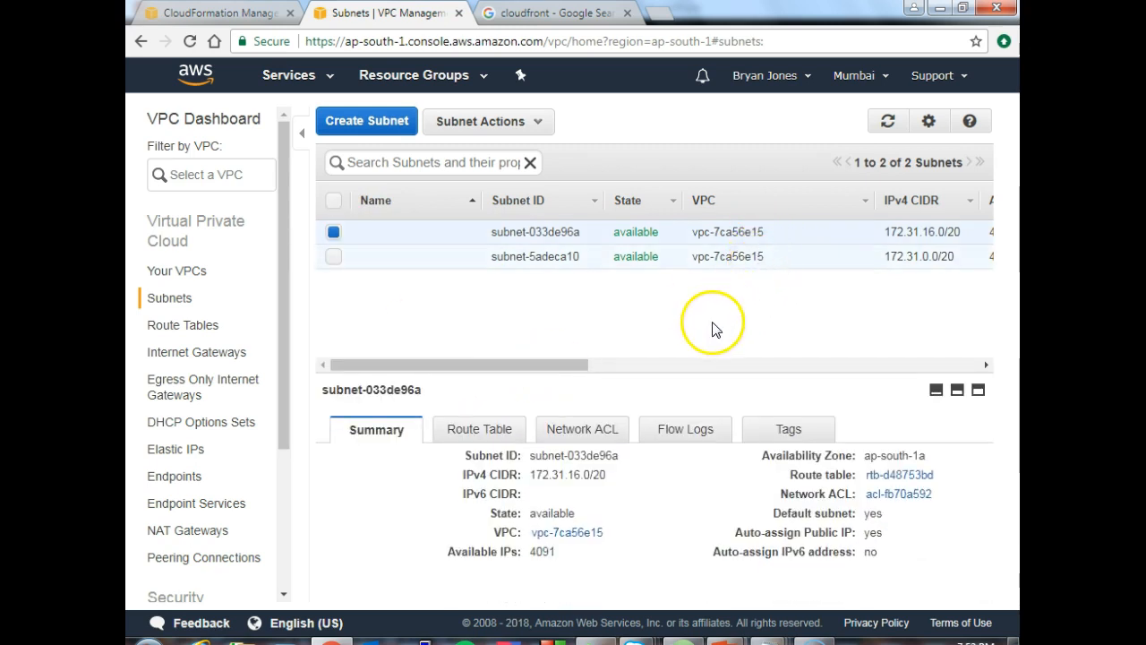
pyautogui.click(502, 434)
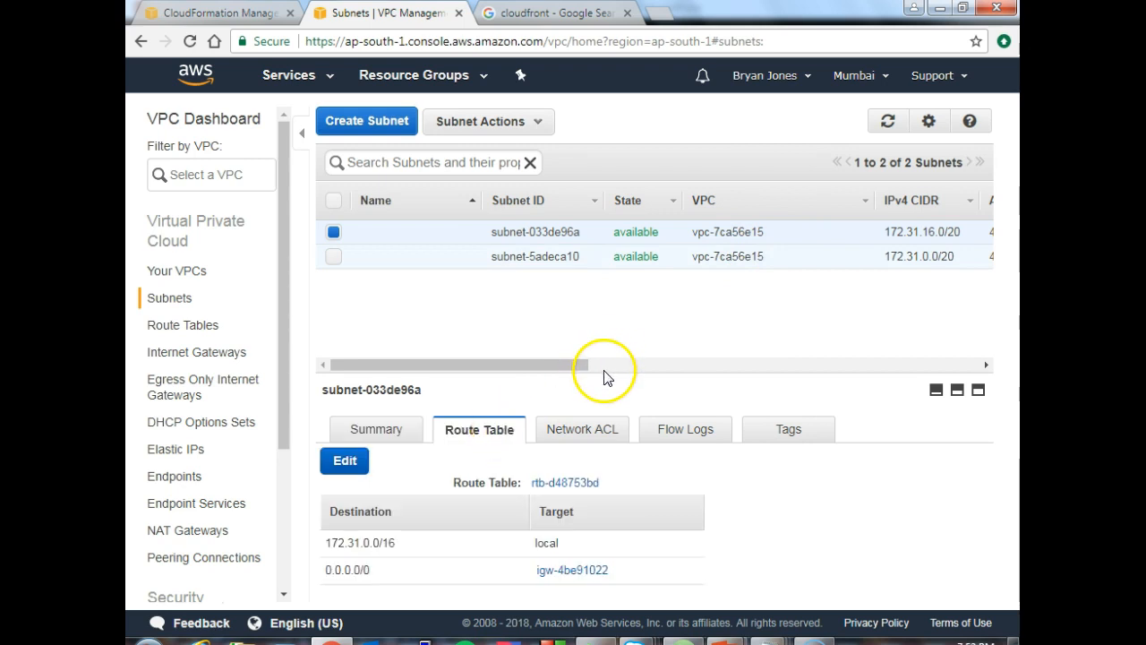
pyautogui.moveTo(602, 373); pyautogui.dragTo(595, 337)
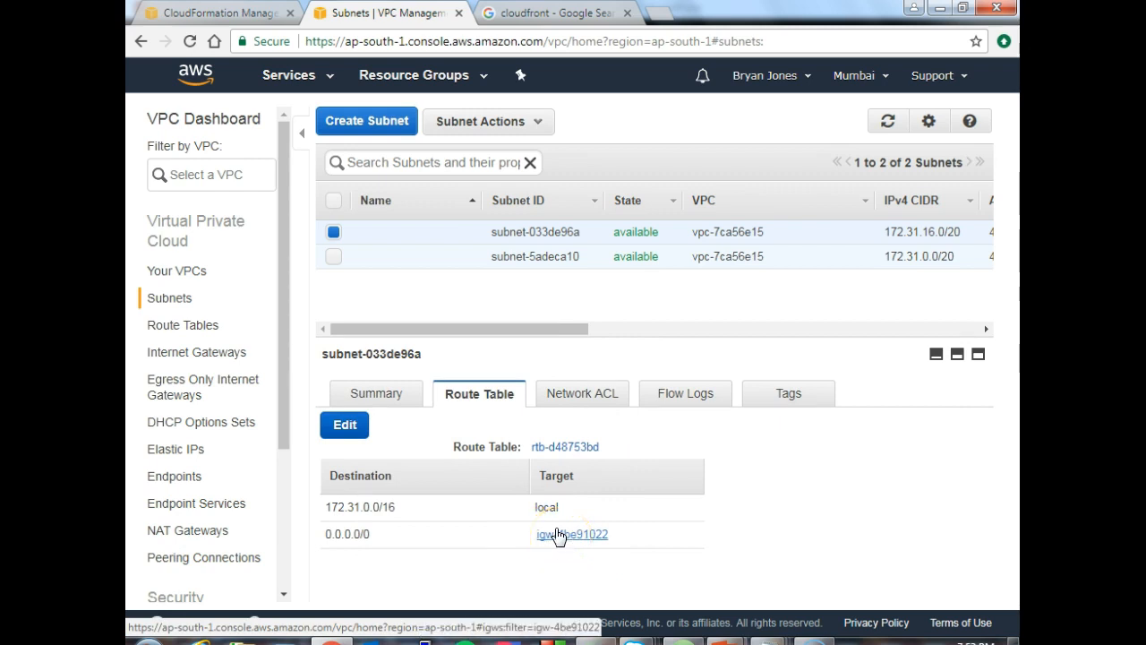
# - Select only subnet-5adeca10 and examine the inbound and outbound rules of its network ACL
pyautogui.click(333, 256)
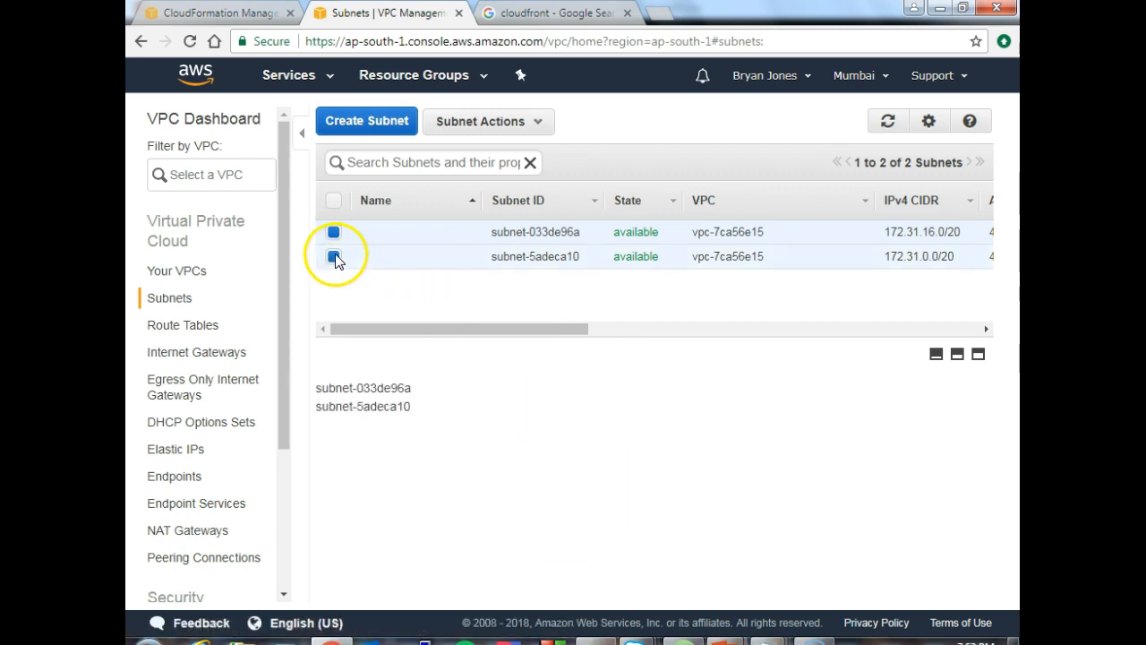
pyautogui.click(334, 235)
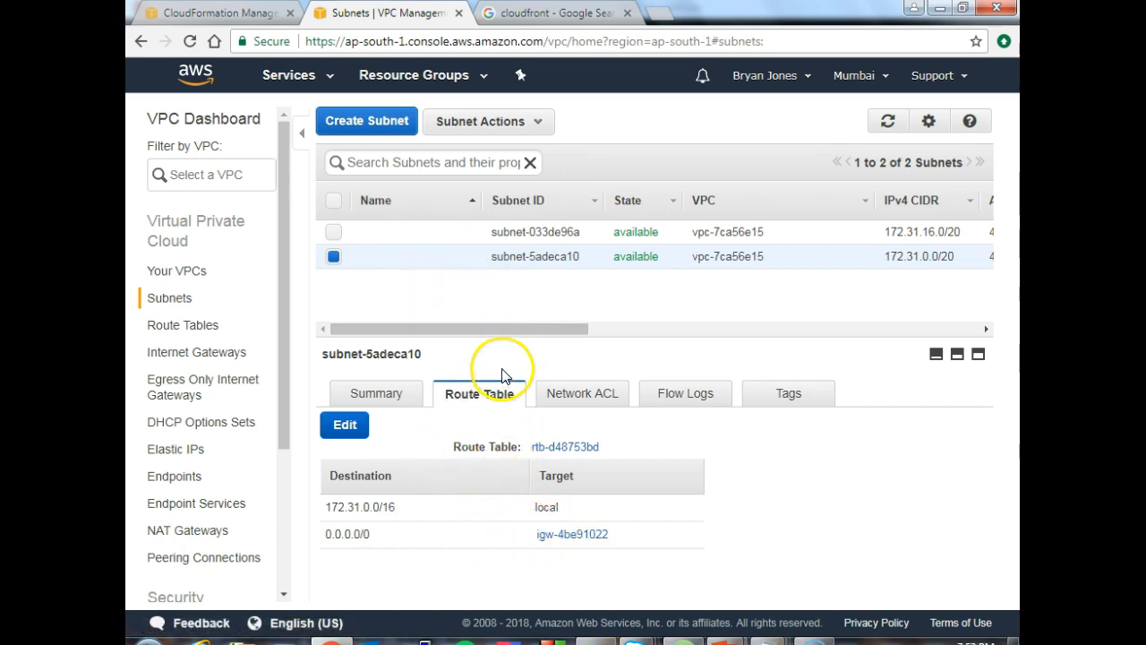
pyautogui.click(567, 396)
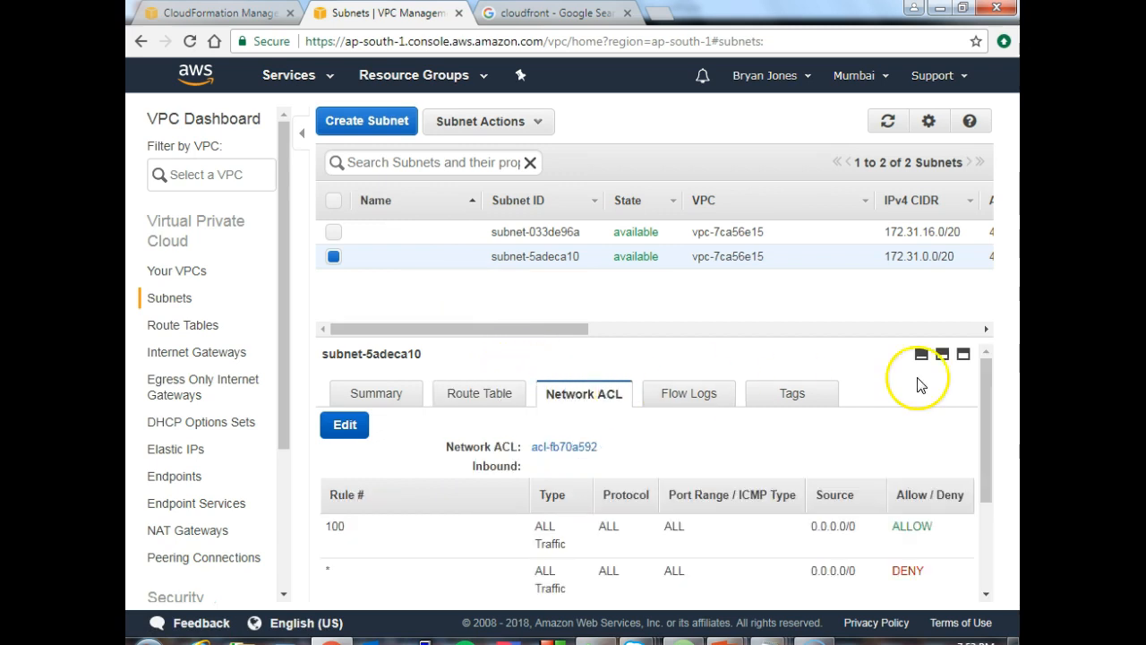
pyautogui.moveTo(986, 376); pyautogui.dragTo(983, 421)
pyautogui.hotkey('ctrl', '-')
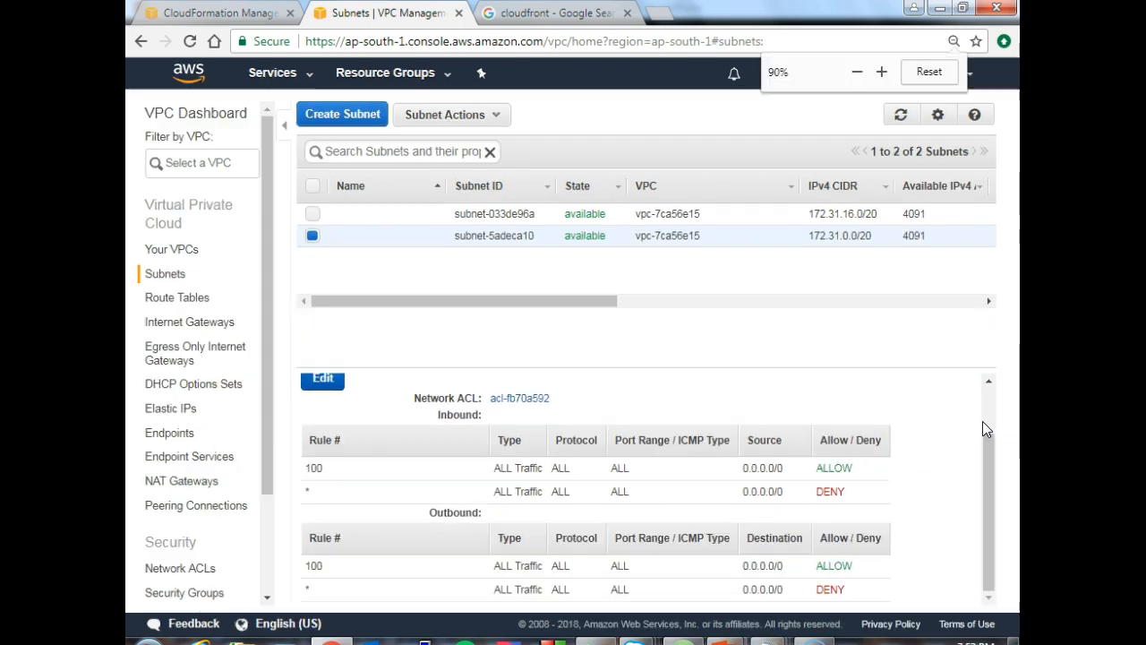
pyautogui.moveTo(989, 440); pyautogui.dragTo(975, 462)
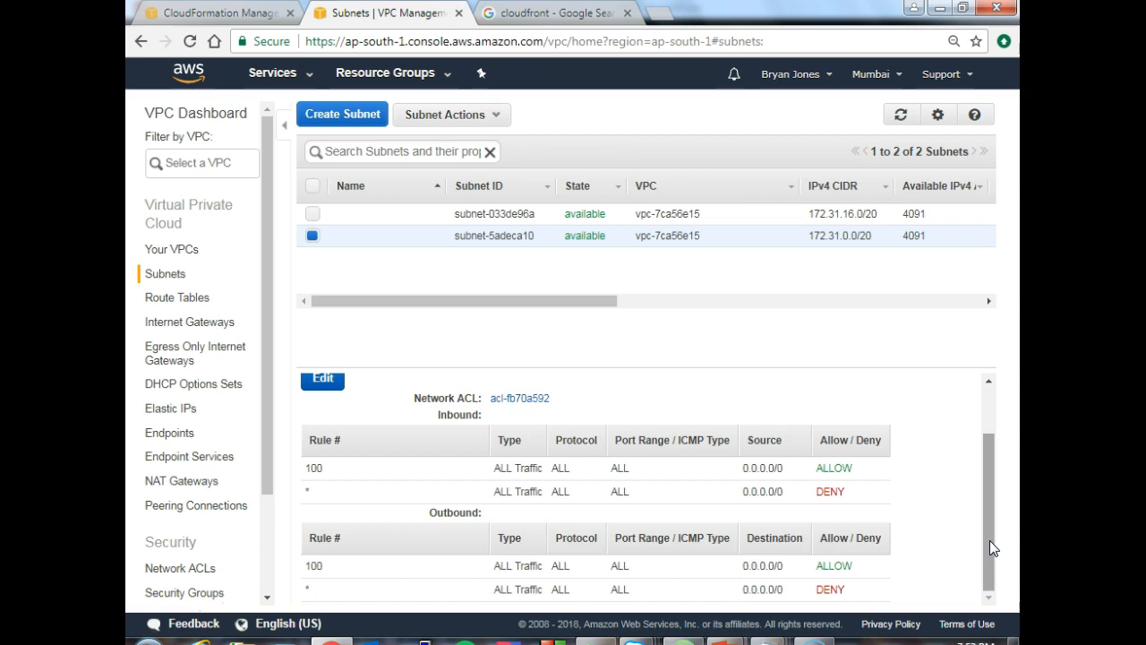
pyautogui.moveTo(989, 540)
pyautogui.mouseDown()
pyautogui.moveTo(992, 510)
pyautogui.moveTo(990, 556)
pyautogui.mouseUp()
pyautogui.moveTo(992, 543); pyautogui.dragTo(992, 543)
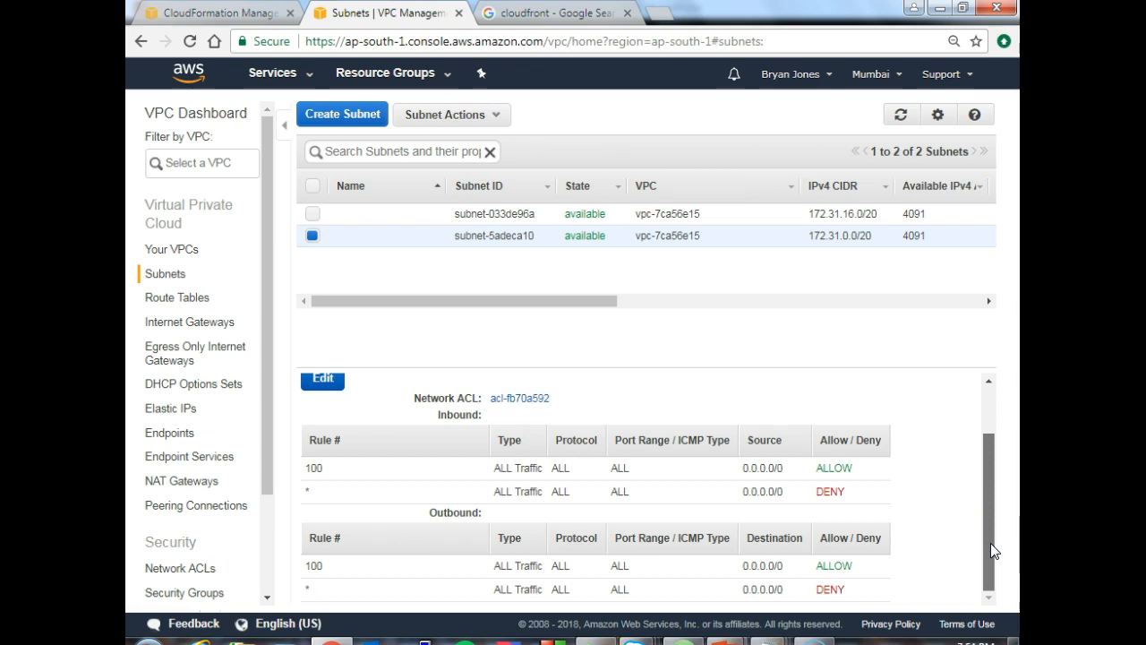
# - Open the network ACL assignment of subnet-5adeca10 for editing and look through its options and rules
pyautogui.click(325, 380)
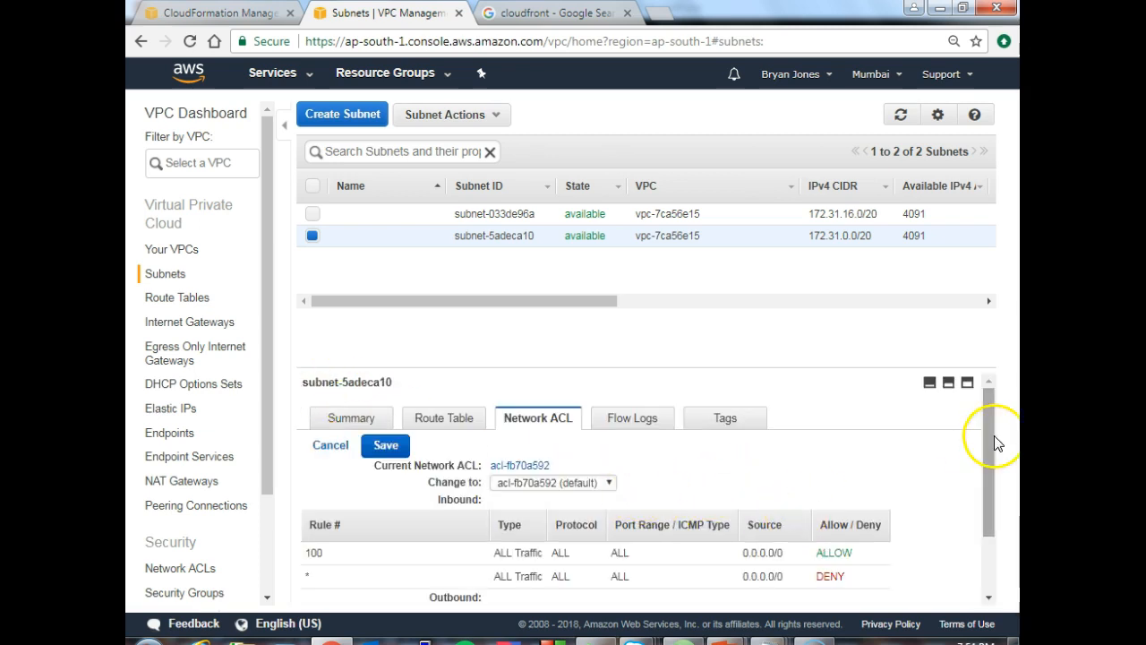
pyautogui.moveTo(990, 419); pyautogui.dragTo(983, 453)
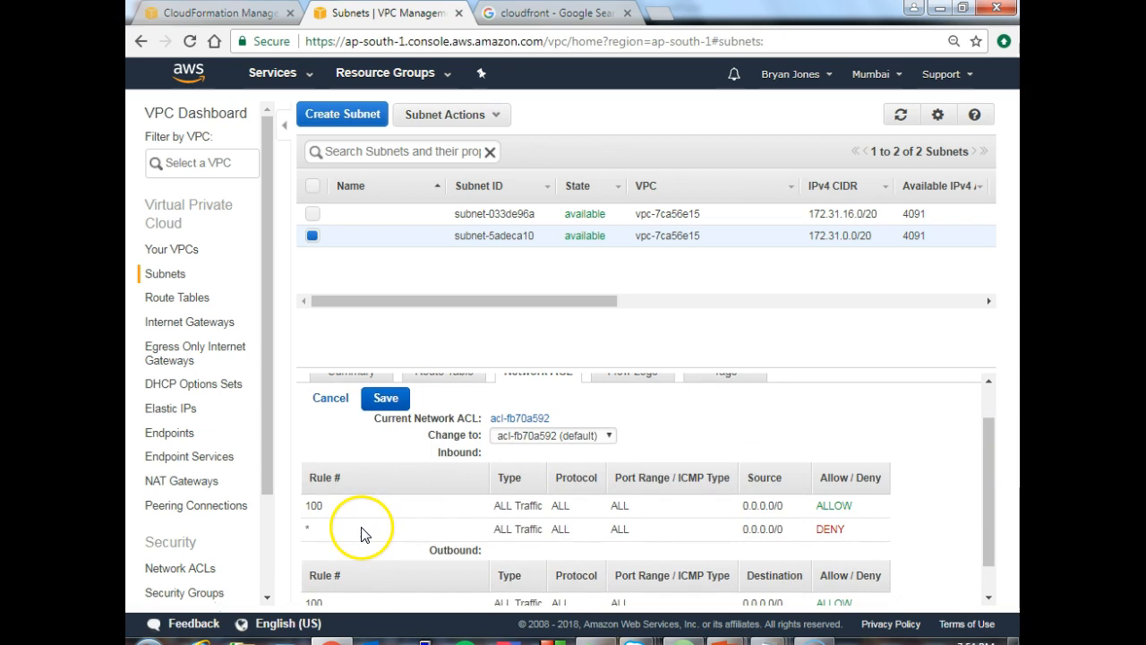
pyautogui.moveTo(987, 426); pyautogui.dragTo(986, 388)
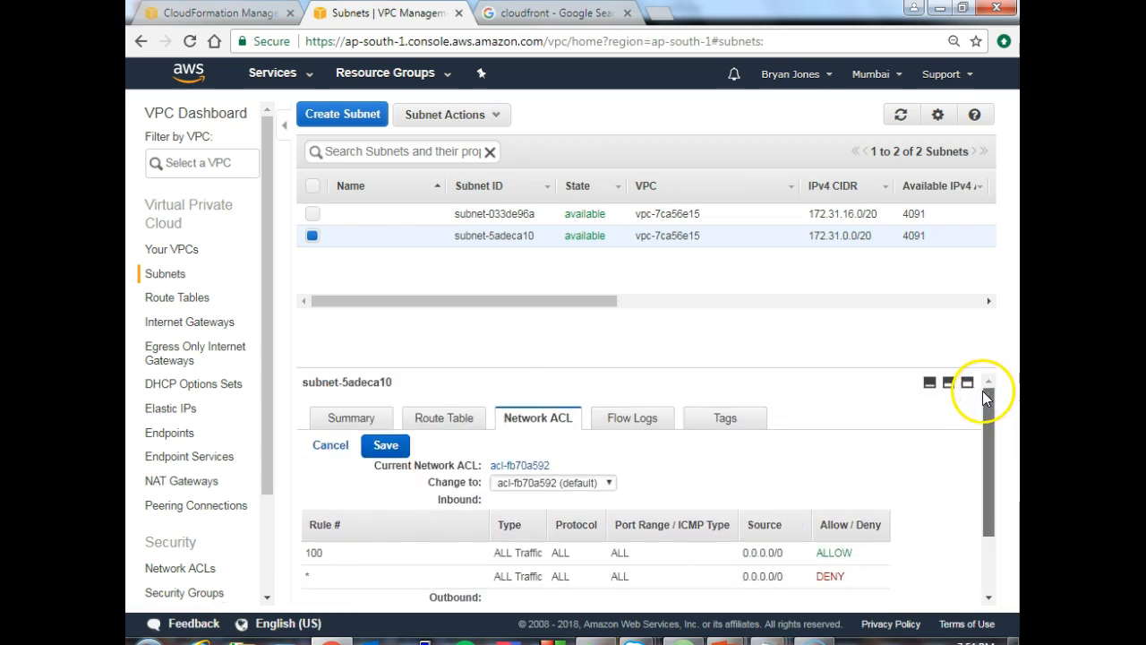
# - Open network ACL acl-fb70a592 from the subnet's details and put its inbound rules into edit mode
pyautogui.click(522, 467)
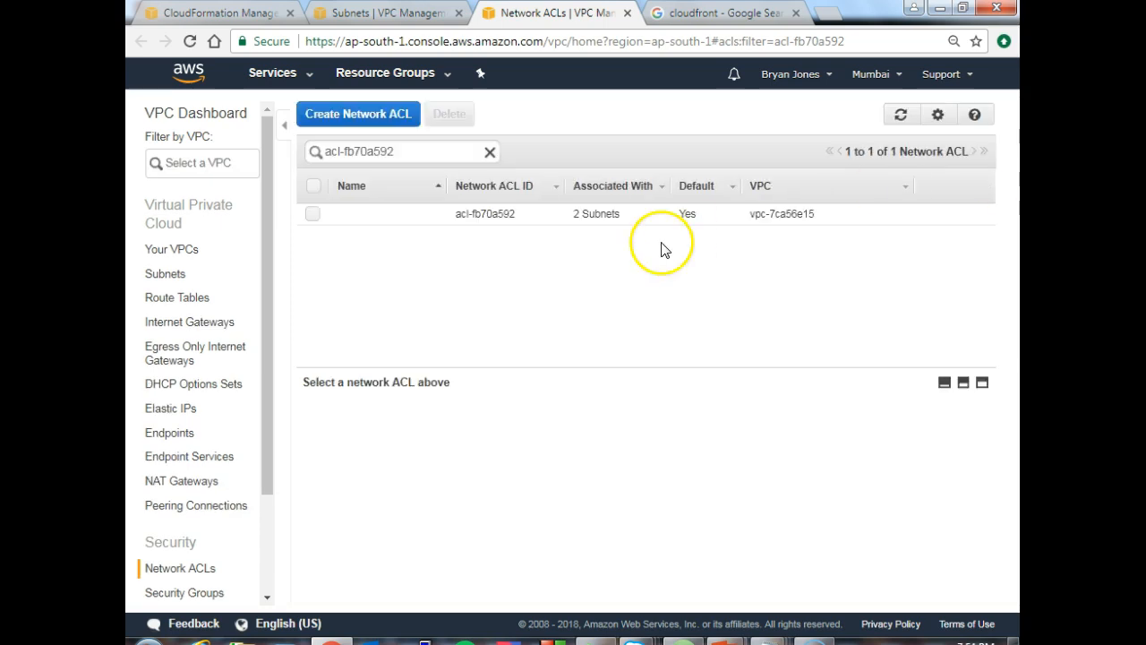
pyautogui.click(311, 215)
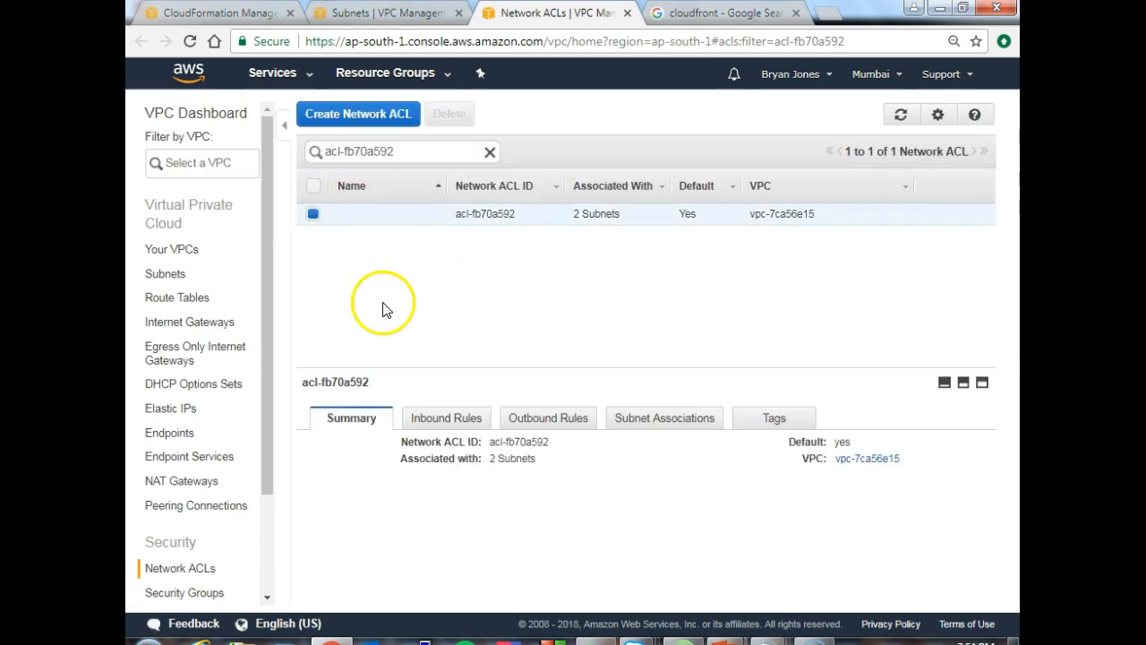
pyautogui.click(442, 415)
pyautogui.click(322, 473)
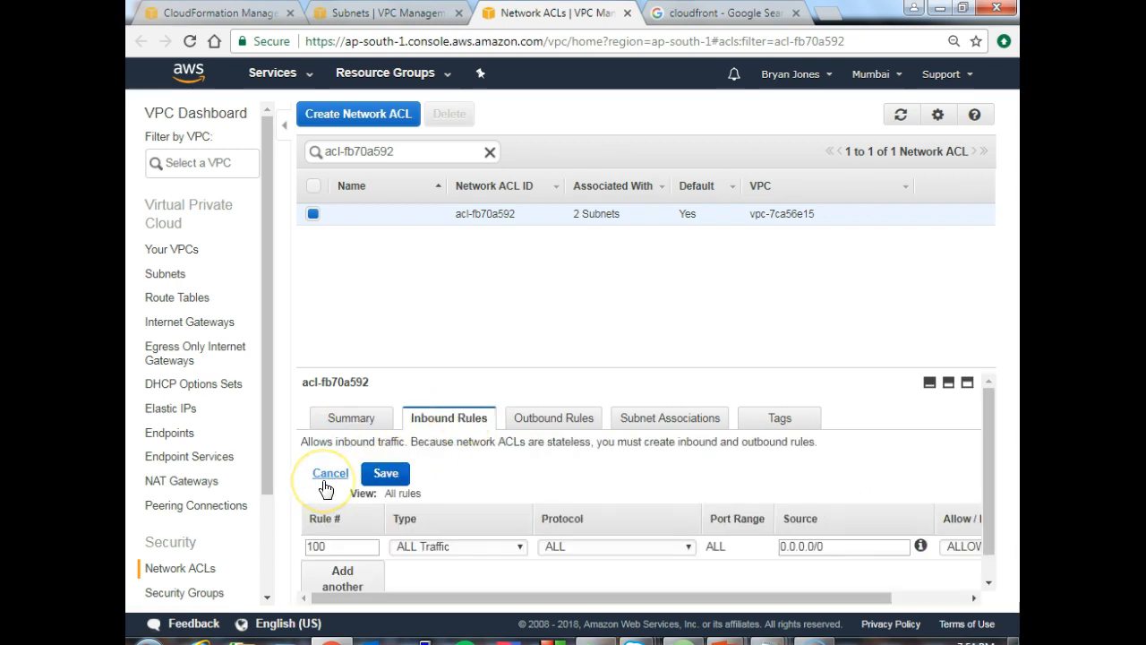
# - Add another inbound rule to the network ACL, numbered 10 and of type HTTPS (443)
pyautogui.moveTo(989, 433); pyautogui.dragTo(988, 483)
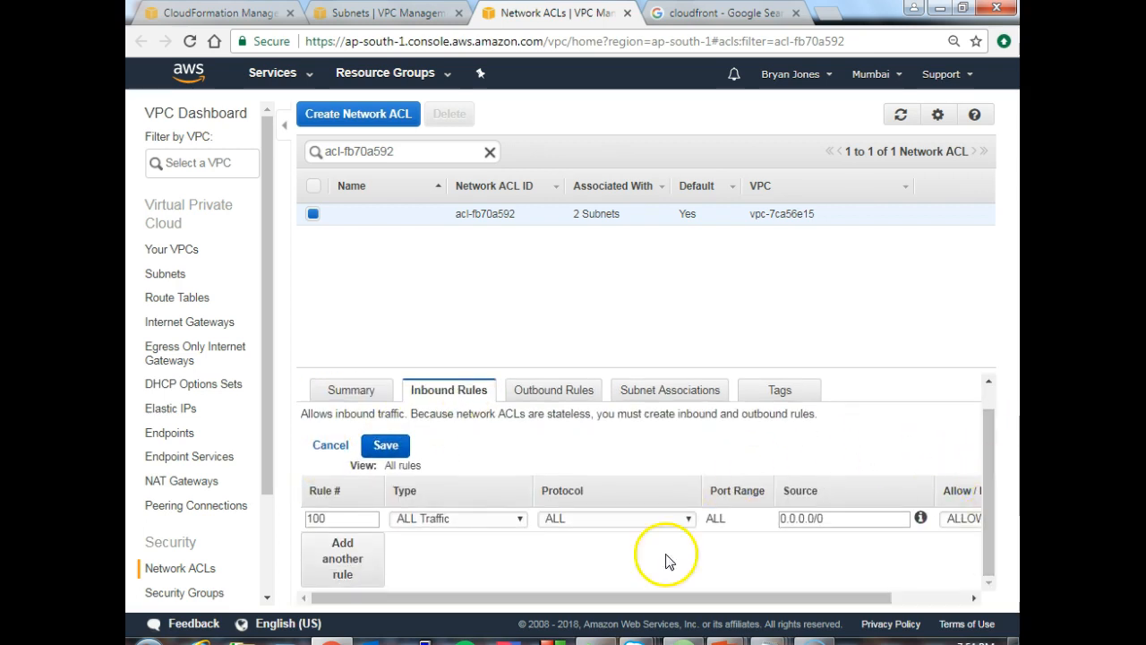
pyautogui.click(358, 561)
pyautogui.click(338, 544)
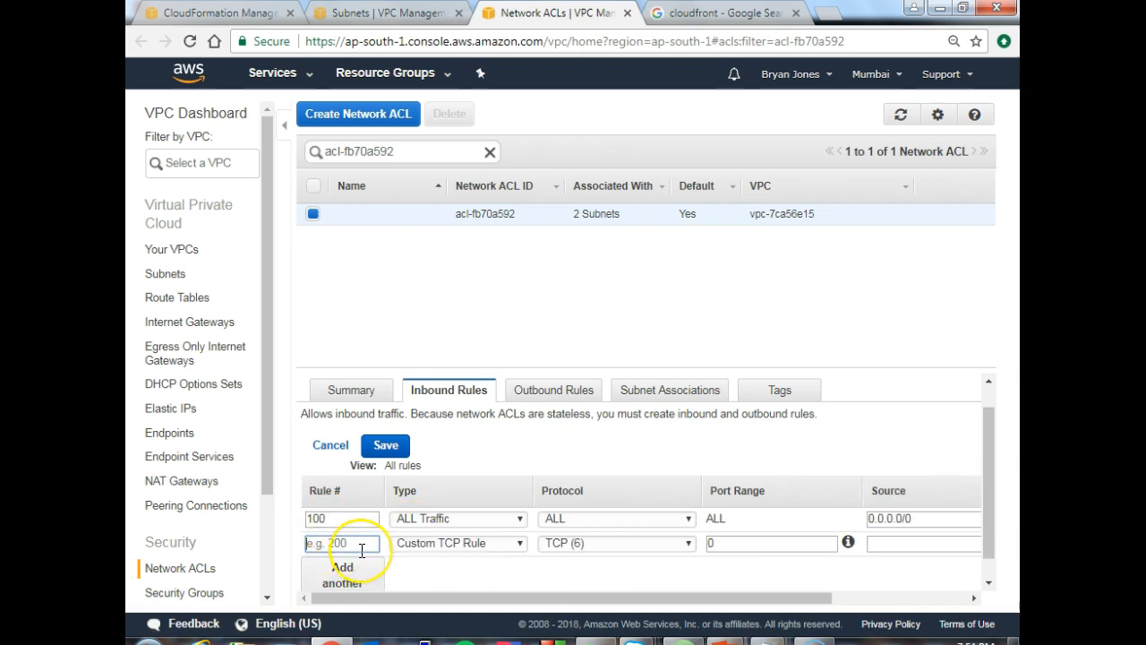
pyautogui.write('10')
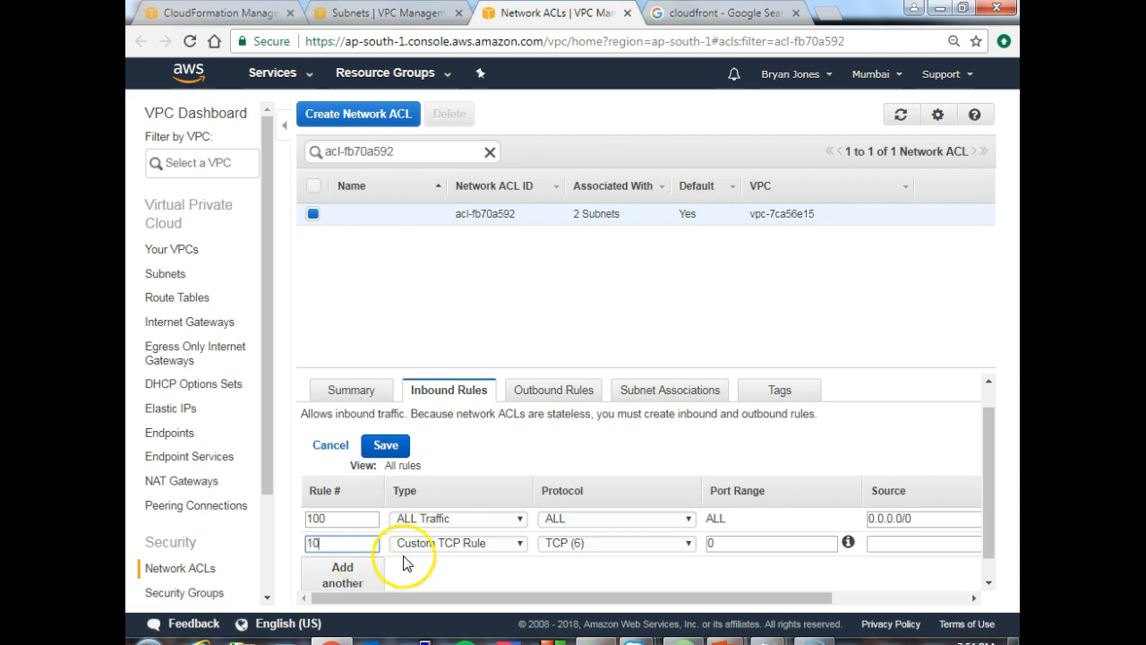
pyautogui.click(504, 544)
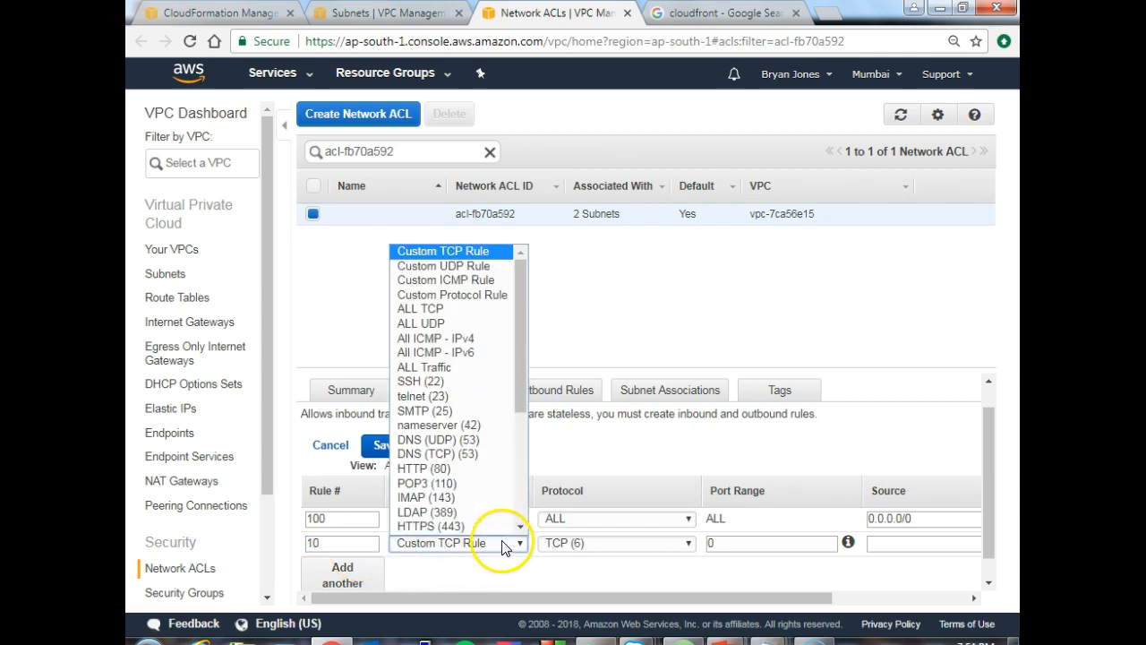
pyautogui.click(460, 527)
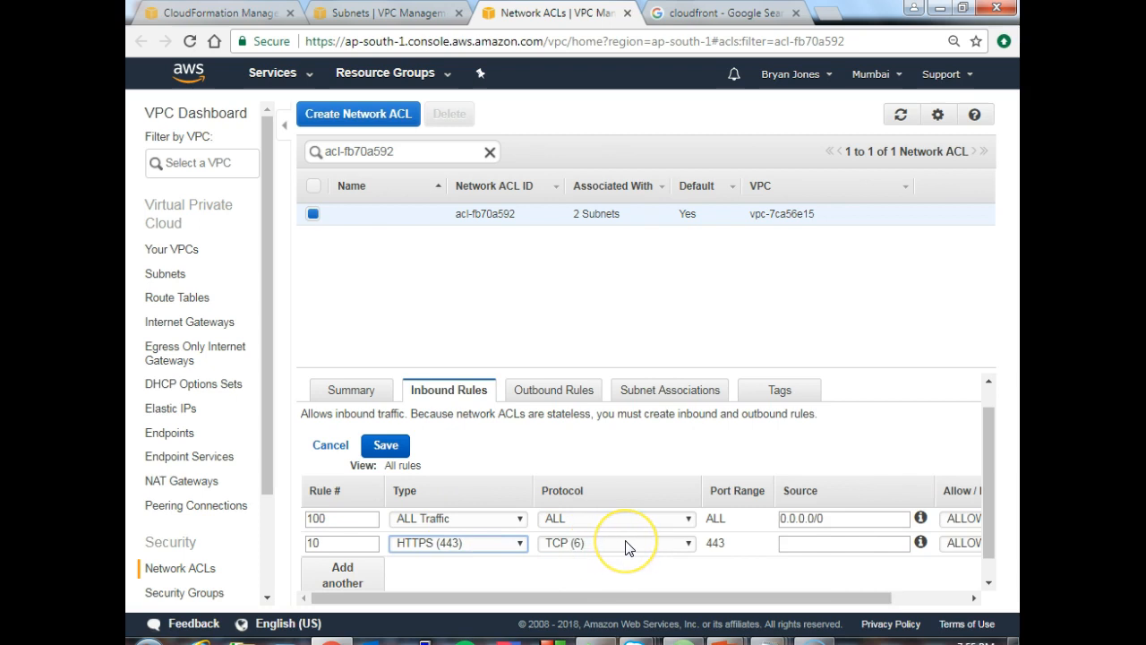
# - Set inbound rule 10's source to 0.0.0.0/0 and its action to DENY, and save the inbound rules
pyautogui.click(686, 544)
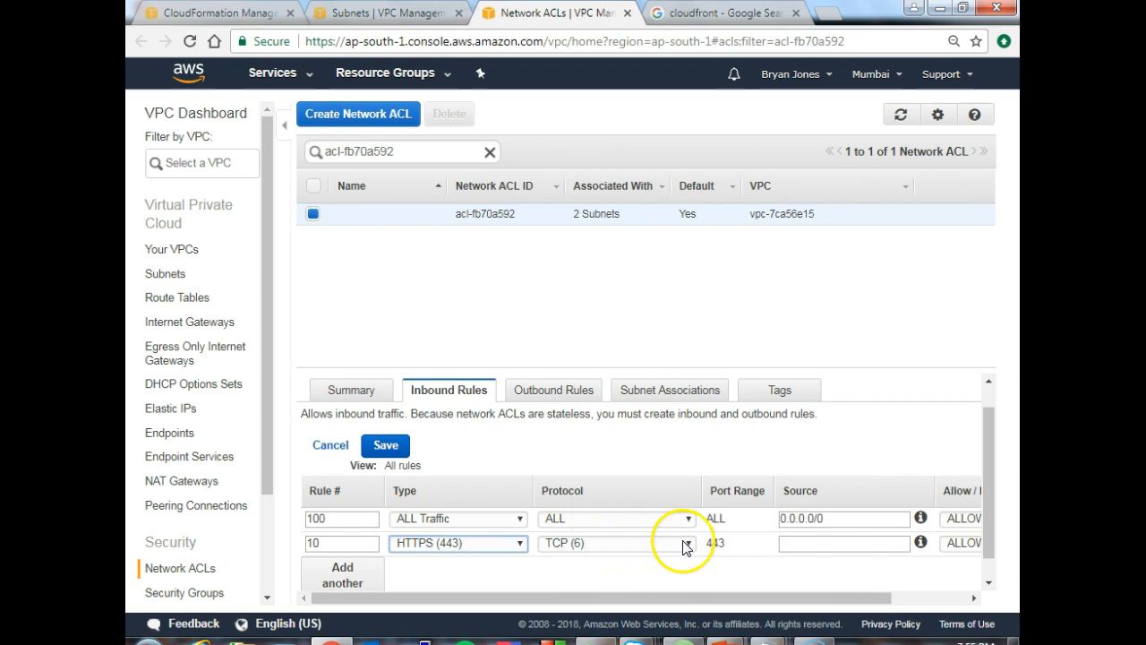
pyautogui.click(795, 546)
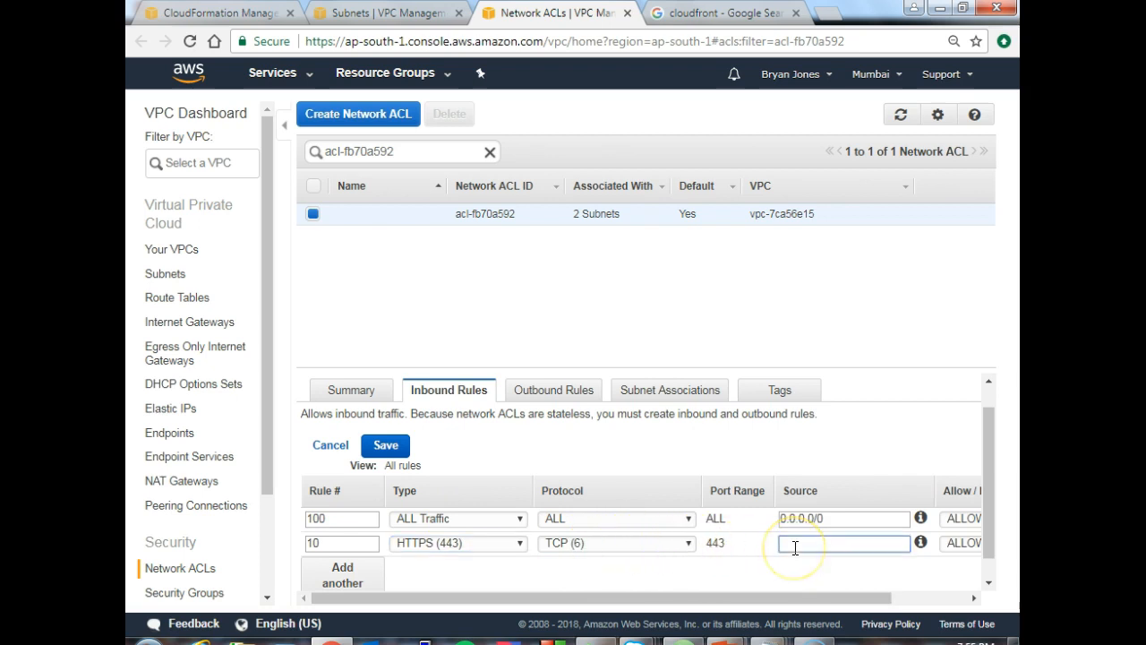
pyautogui.write('0.0.0.0/0')
pyautogui.moveTo(858, 600); pyautogui.dragTo(810, 598)
pyautogui.click(917, 544)
pyautogui.click(892, 573)
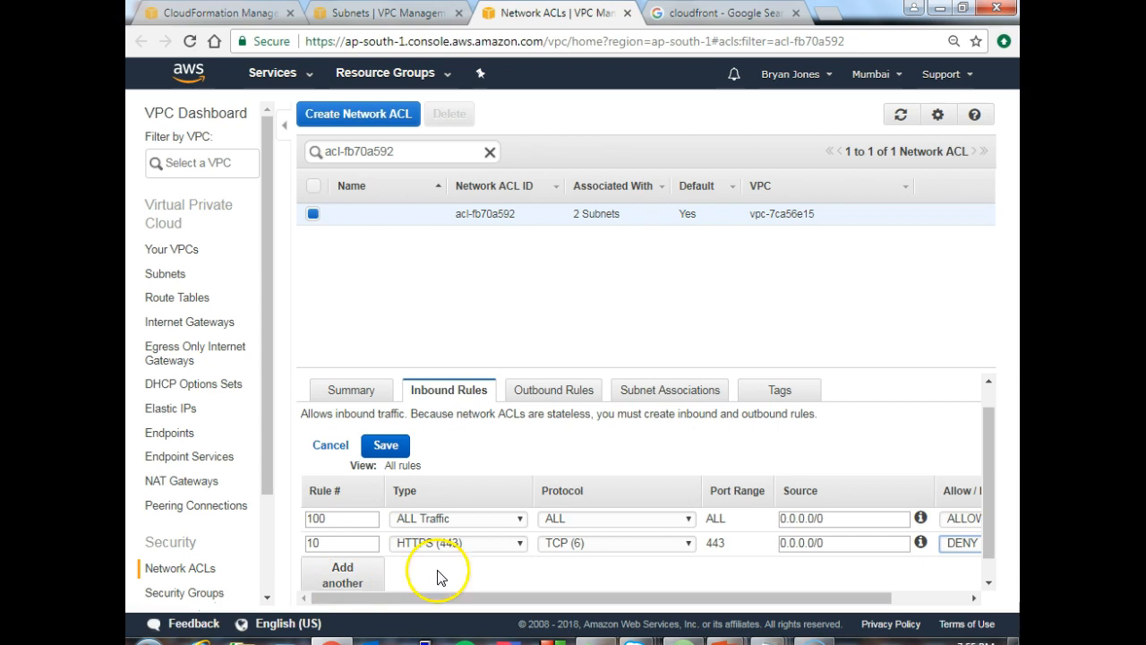
pyautogui.click(386, 445)
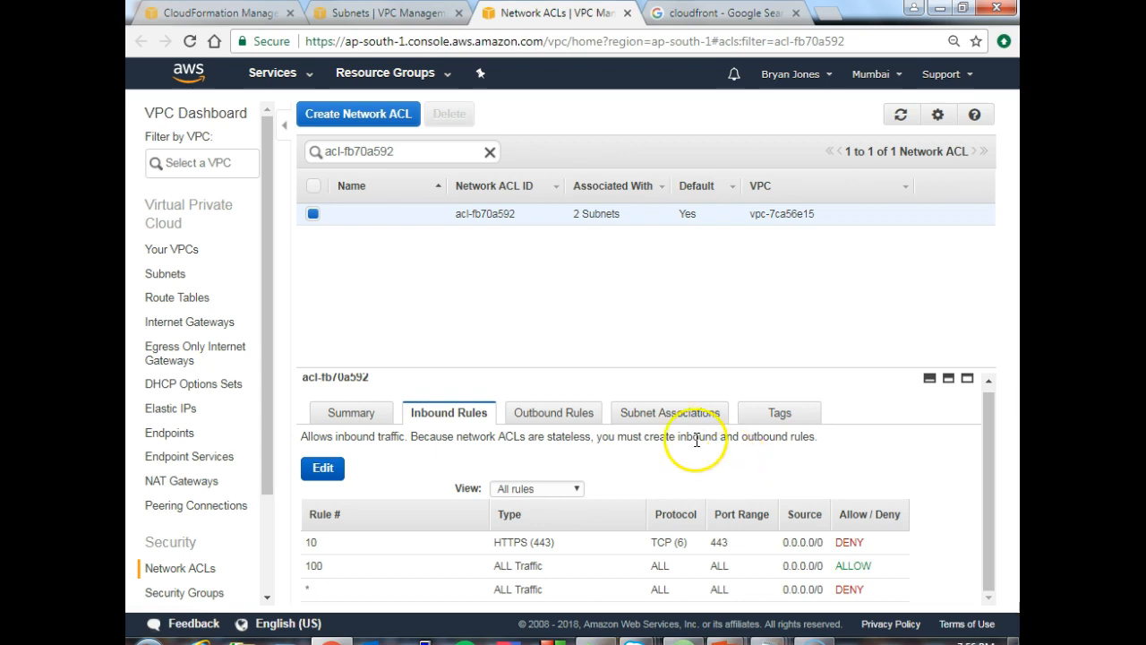
# - Examine the outbound rules and subnet associations of network ACL acl-fb70a592
pyautogui.click(562, 417)
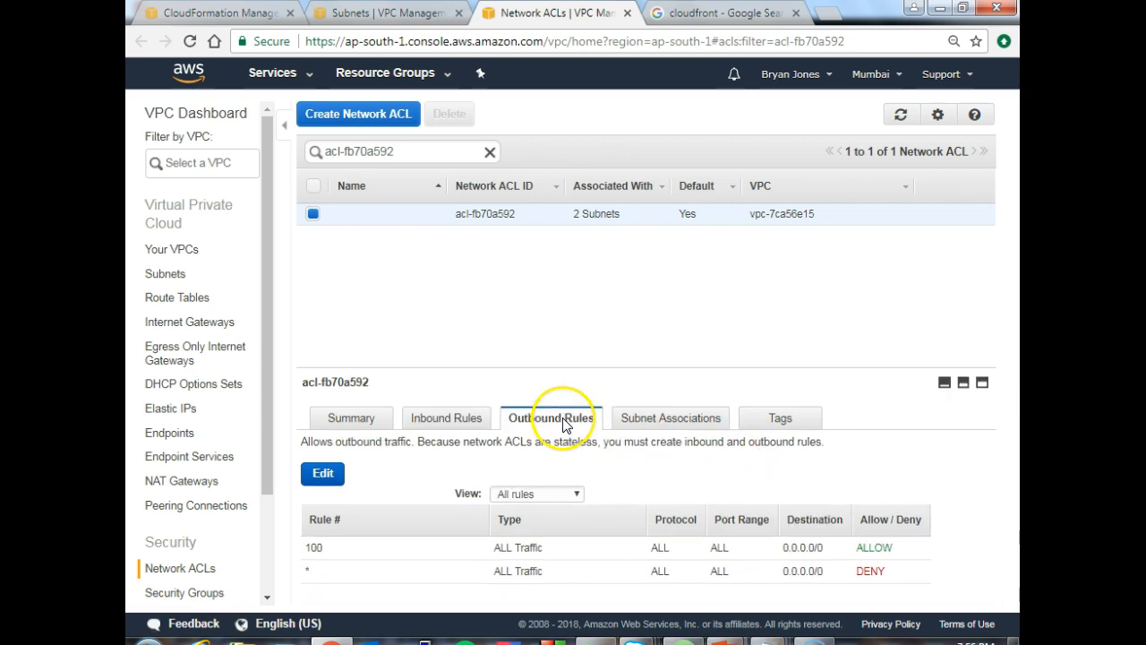
pyautogui.click(656, 428)
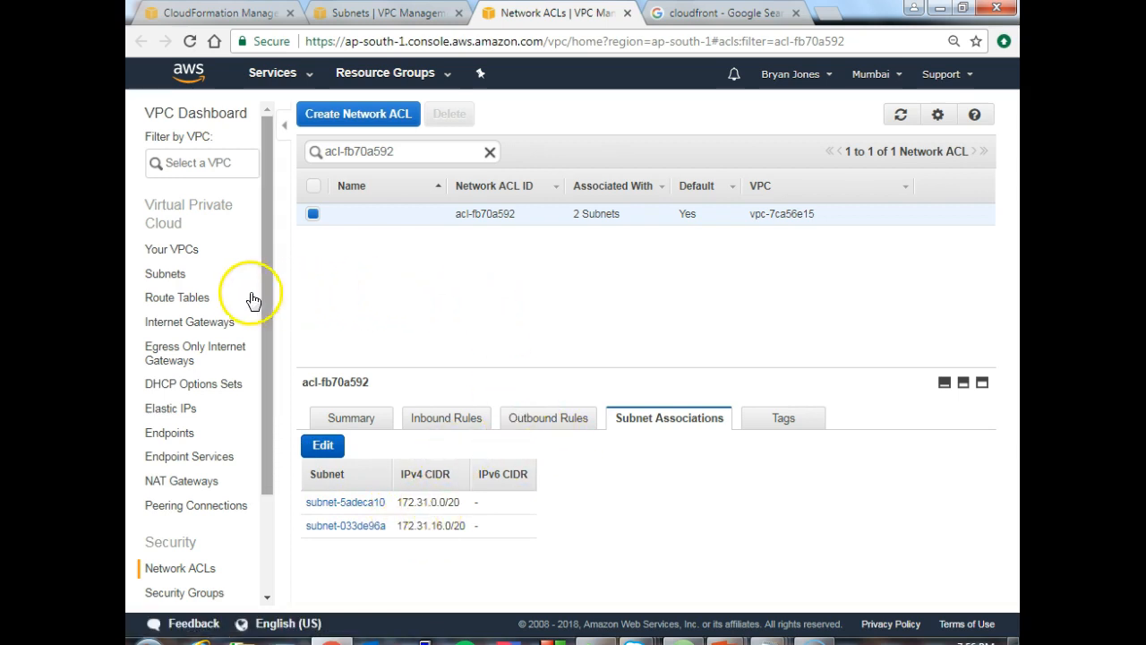
# - Open the route tables list and examine the routes of the VPC's main route table
pyautogui.click(195, 301)
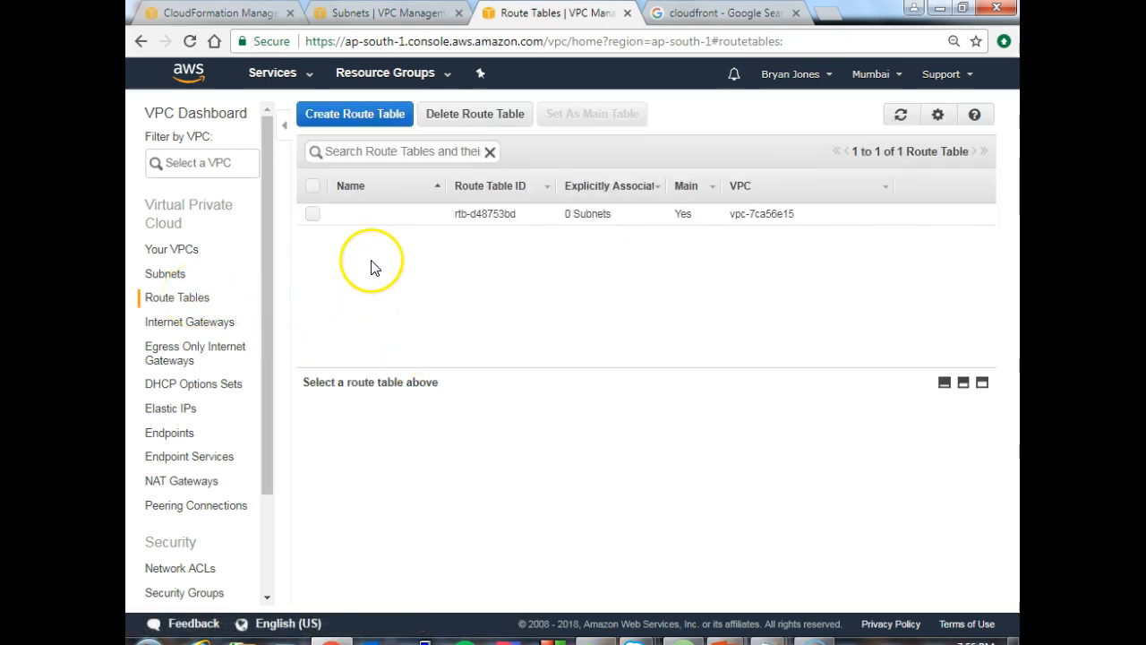
pyautogui.click(312, 213)
pyautogui.click(432, 421)
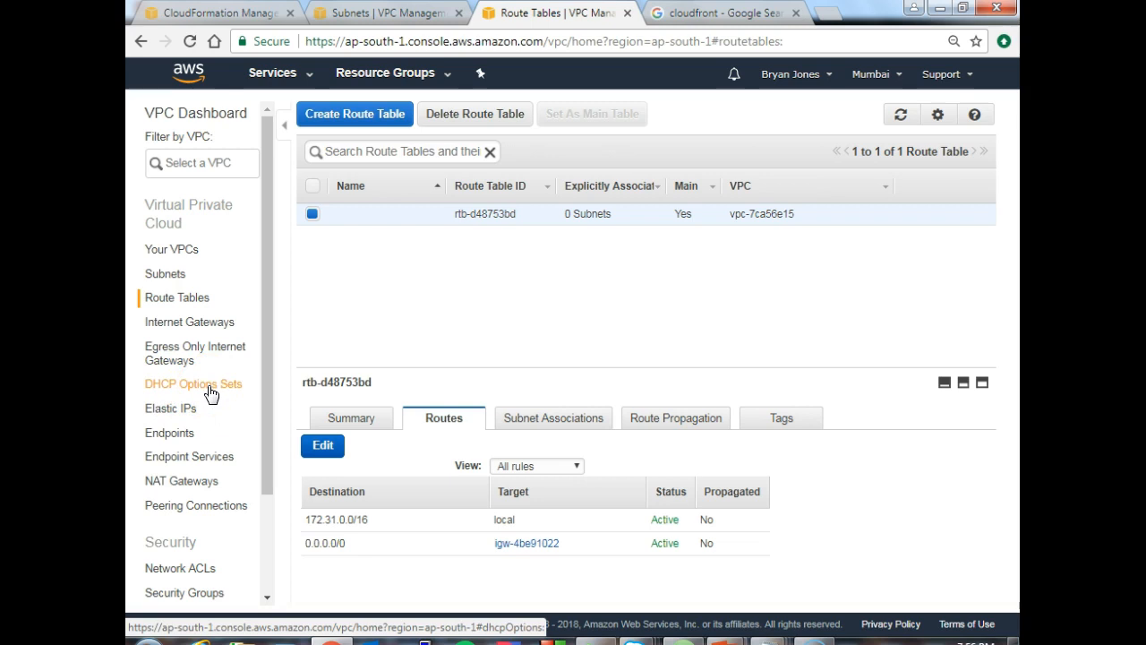
# - Open the internet gateways list and examine the summary and tags of the gateway attached to the VPC
pyautogui.click(187, 326)
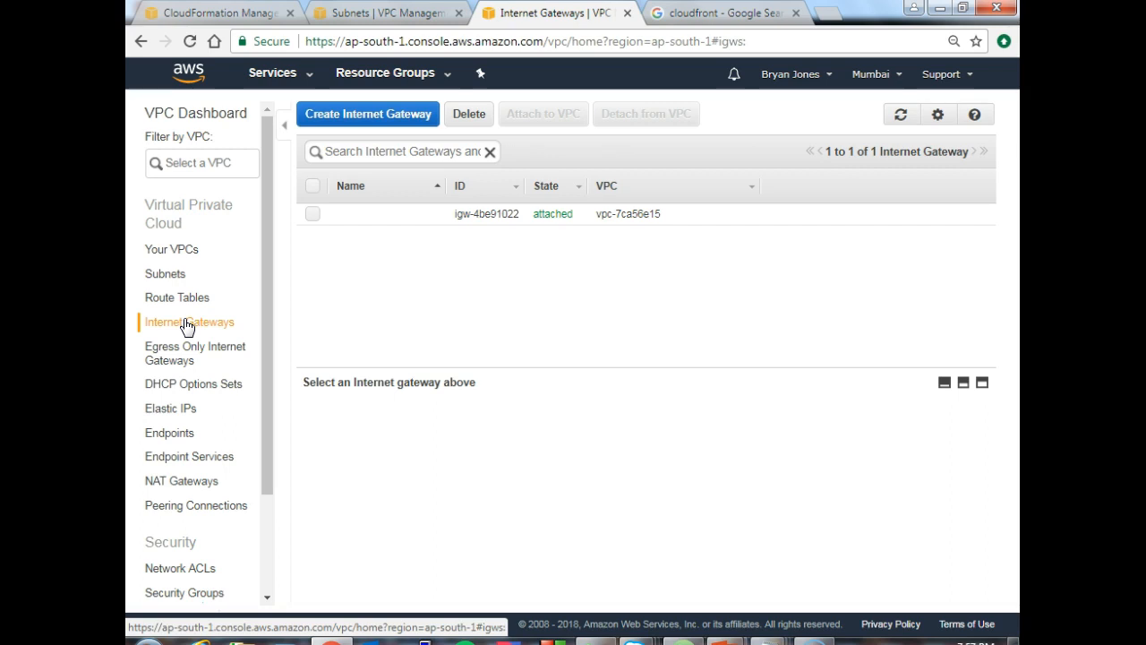
pyautogui.click(312, 215)
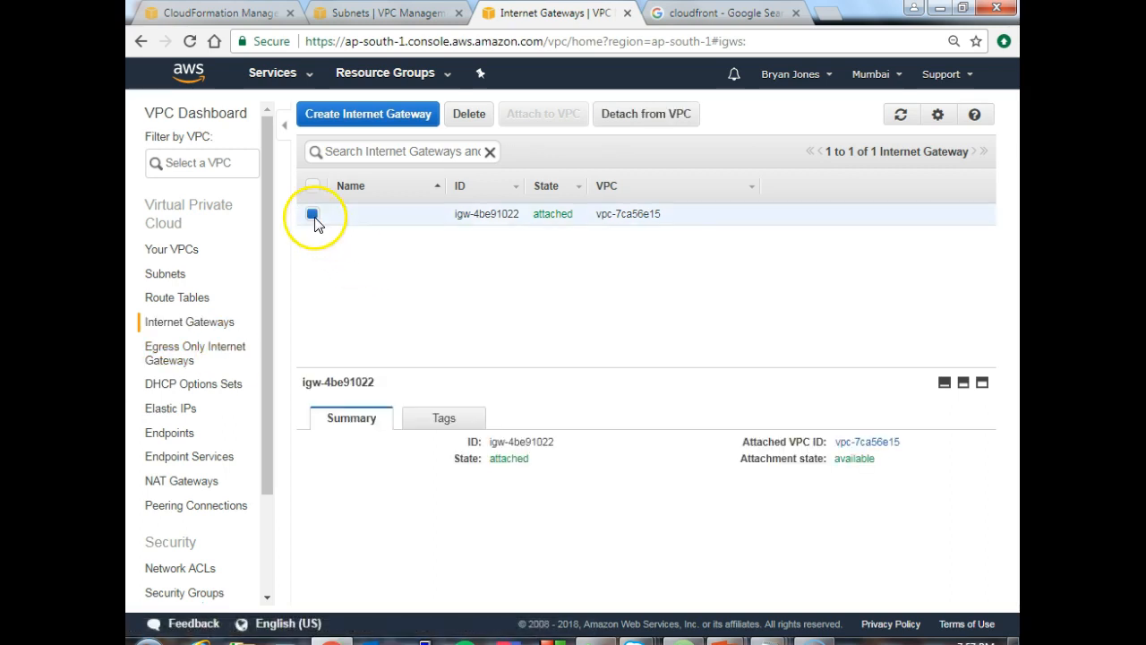
pyautogui.click(445, 420)
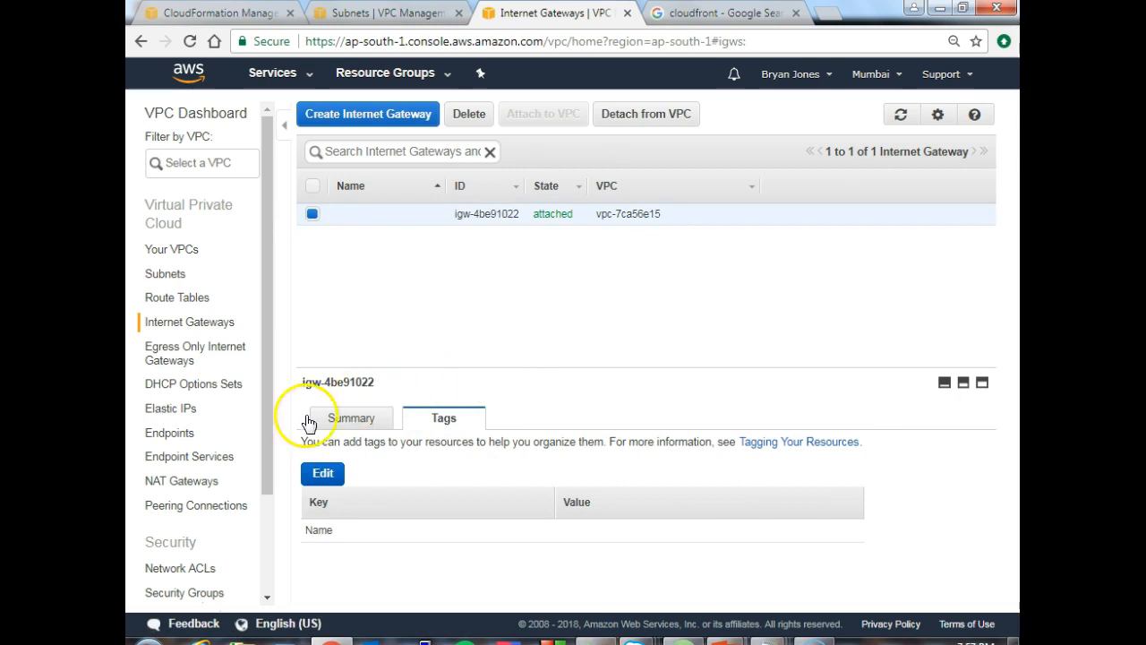
# - View the region's Elastic IPs and NAT gateways, and look over the remaining VPC component categories
pyautogui.click(186, 410)
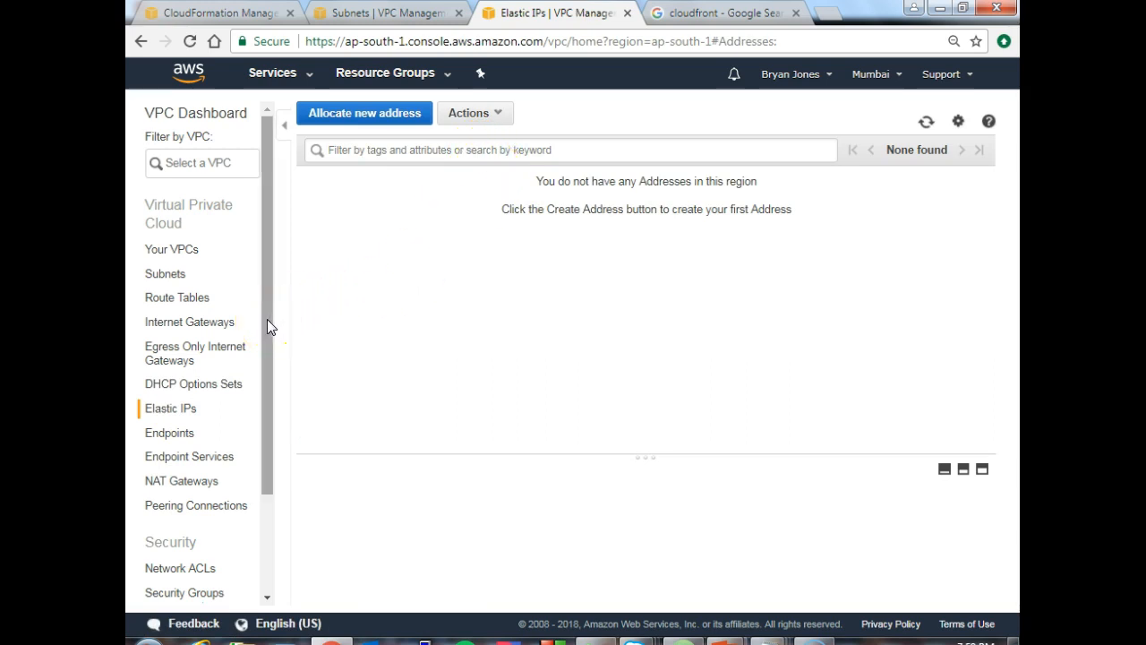
pyautogui.click(197, 484)
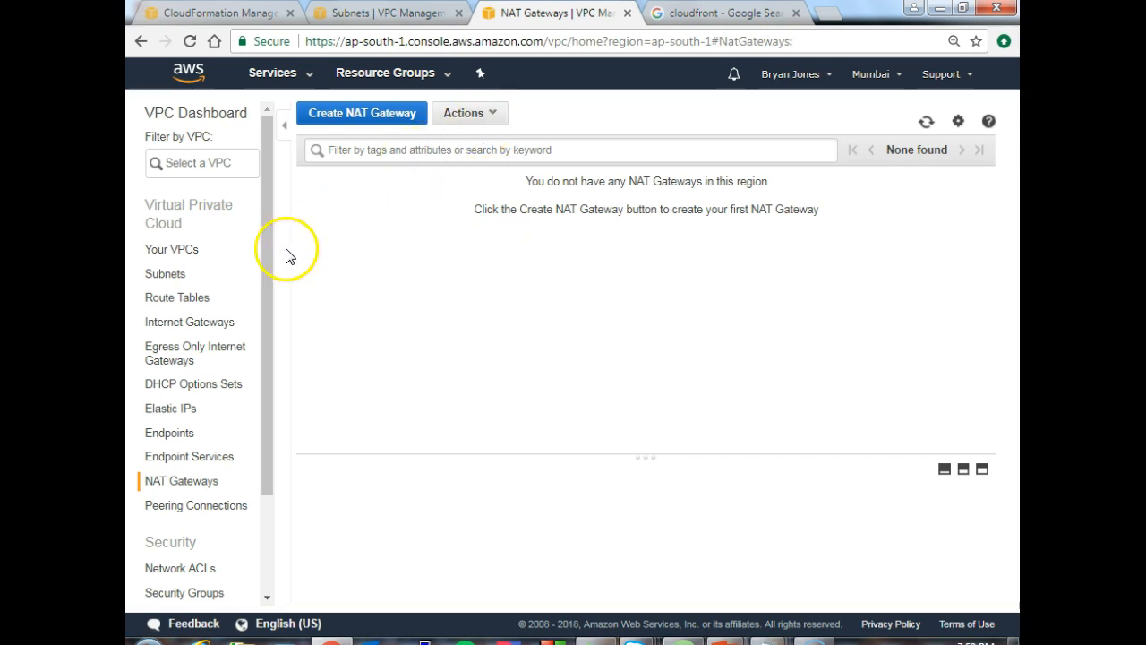
pyautogui.moveTo(267, 270); pyautogui.dragTo(273, 385)
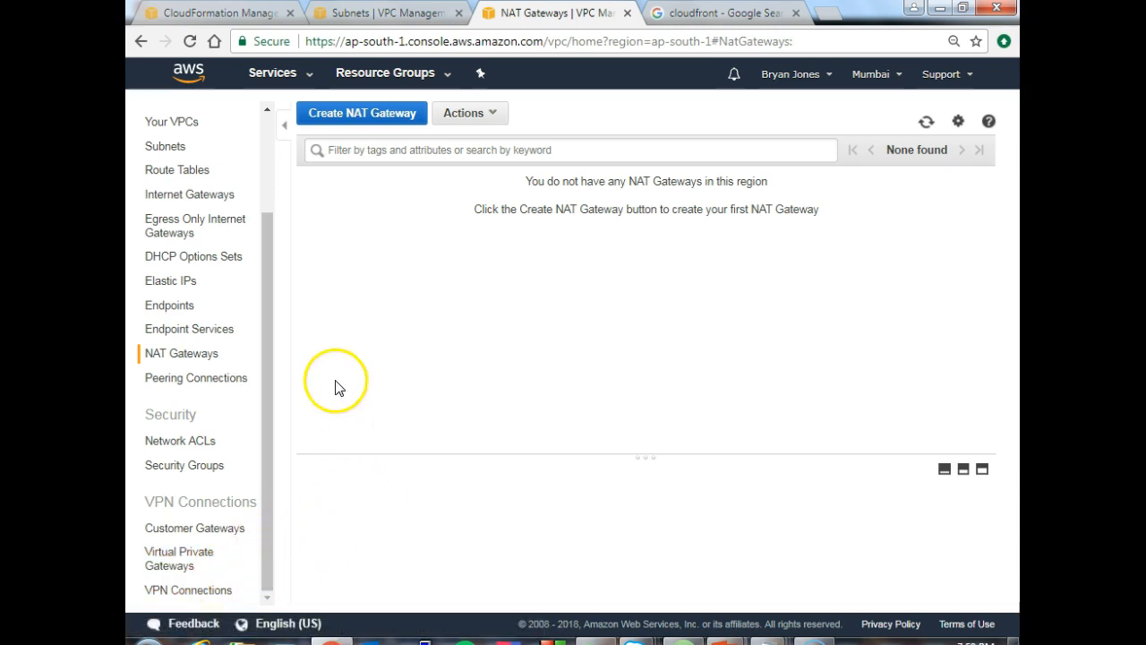
pyautogui.moveTo(262, 246); pyautogui.dragTo(263, 138)
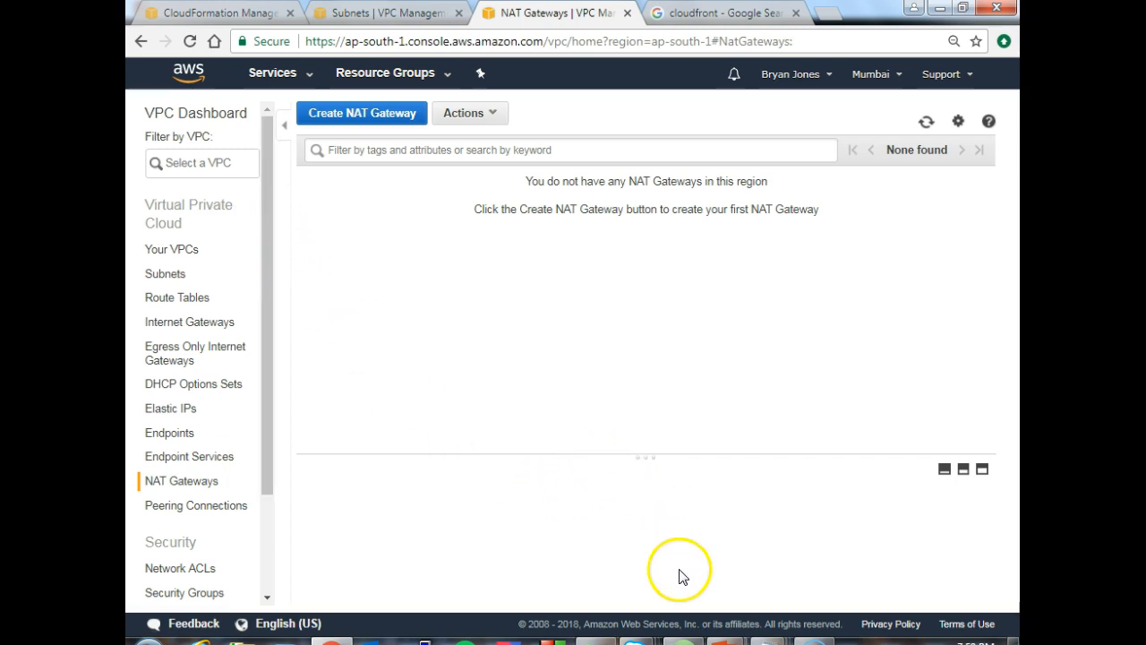
# - Switch to the PowerPoint slide show and advance to the CloudFormation Concepts slide
pyautogui.moveTo(725, 637)
pyautogui.click(798, 581)
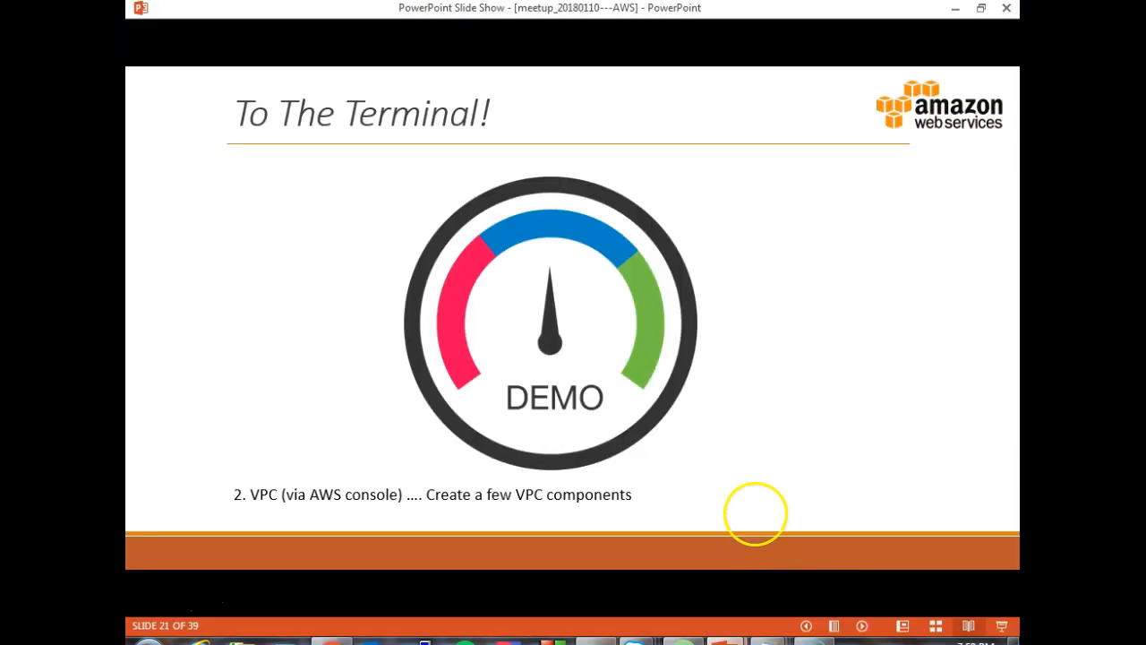
pyautogui.click(755, 513)
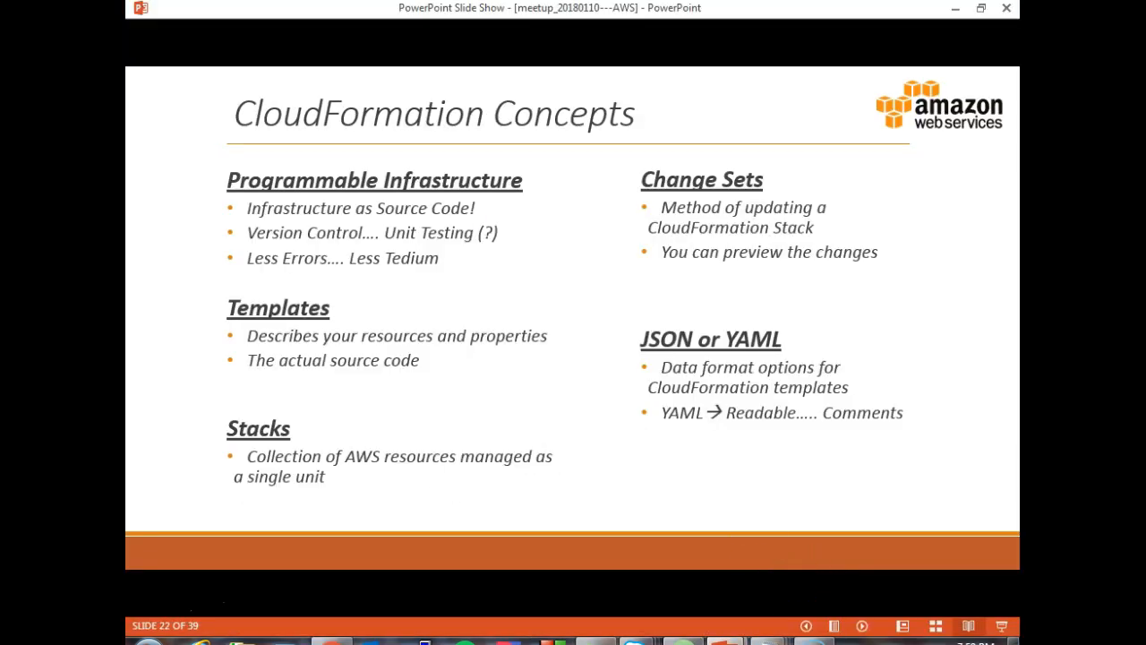
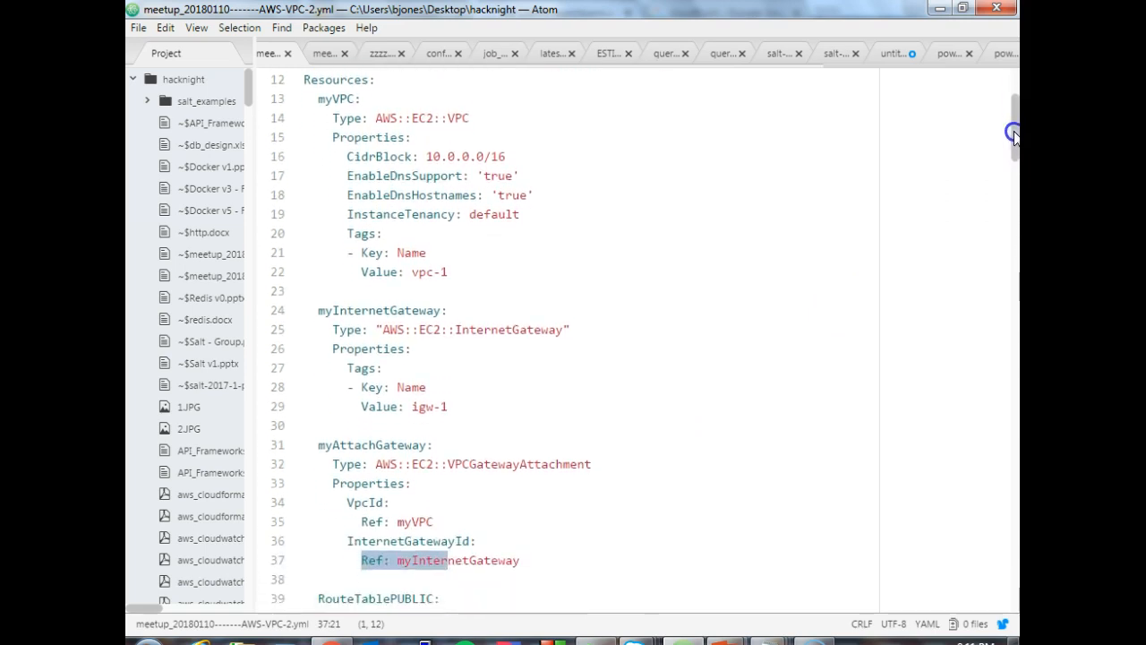
# - Examine the myVPC and myInternetGateway resource definitions in the VPC template, highlighting each block
pyautogui.click(319, 101)
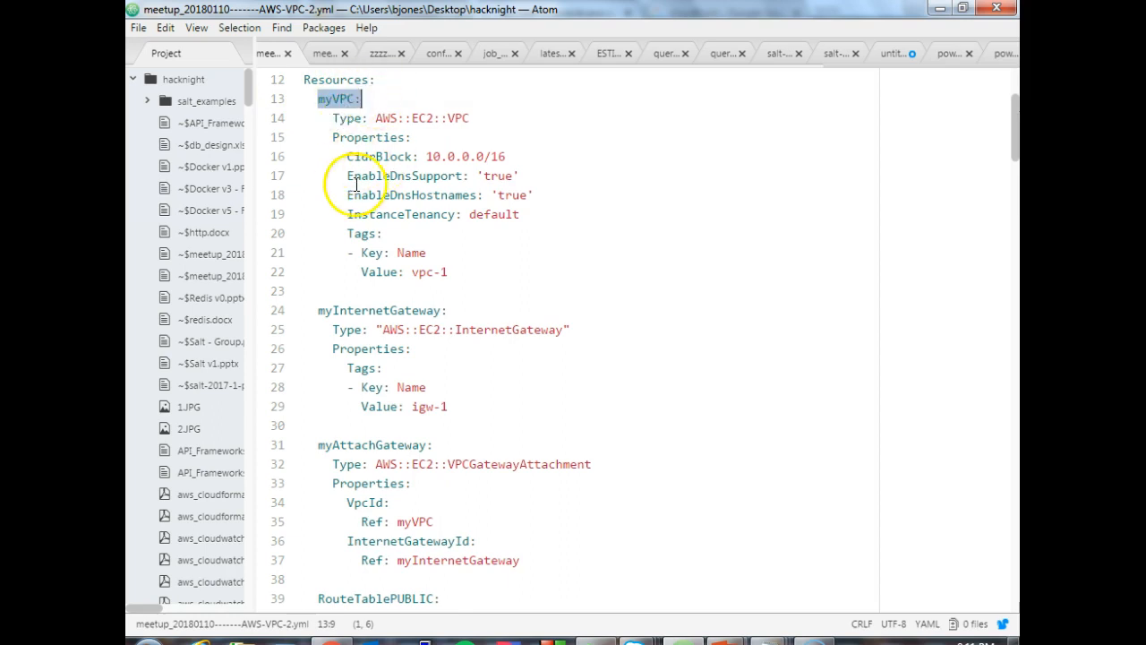
pyautogui.click(333, 115)
pyautogui.moveTo(320, 99); pyautogui.dragTo(475, 269)
pyautogui.moveTo(321, 309); pyautogui.dragTo(448, 406)
pyautogui.click(477, 442)
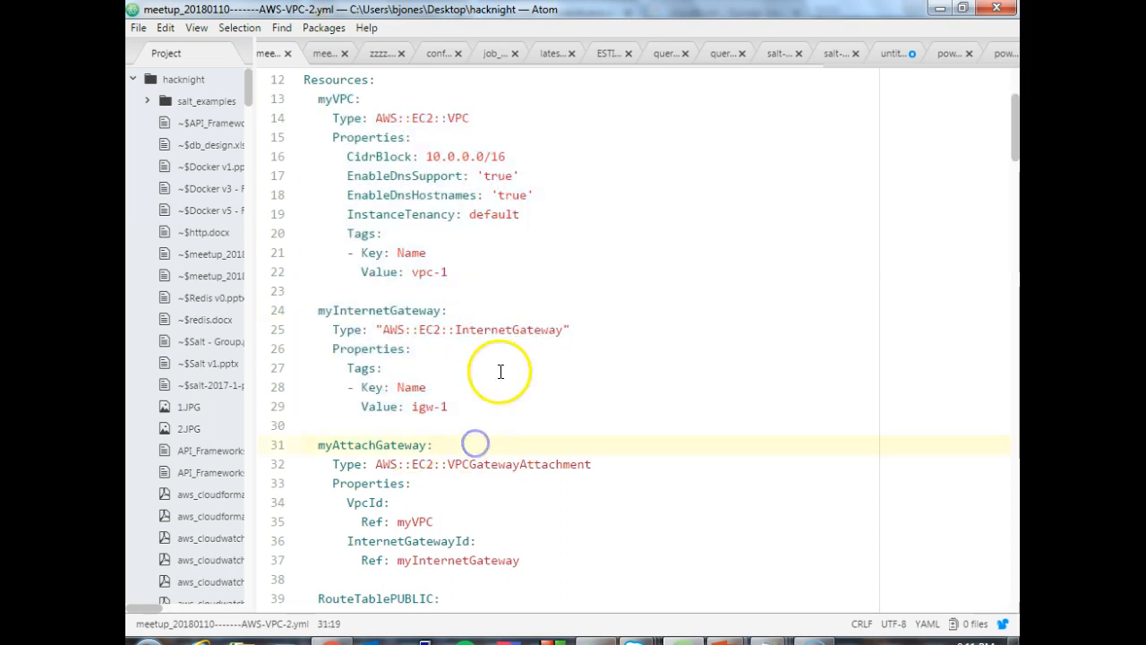
# - Review the myAttachGateway resource's type and highlight its VpcId and InternetGatewayId references
pyautogui.moveTo(1012, 130)
pyautogui.mouseDown()
pyautogui.moveTo(1013, 157)
pyautogui.moveTo(1011, 132)
pyautogui.mouseUp()
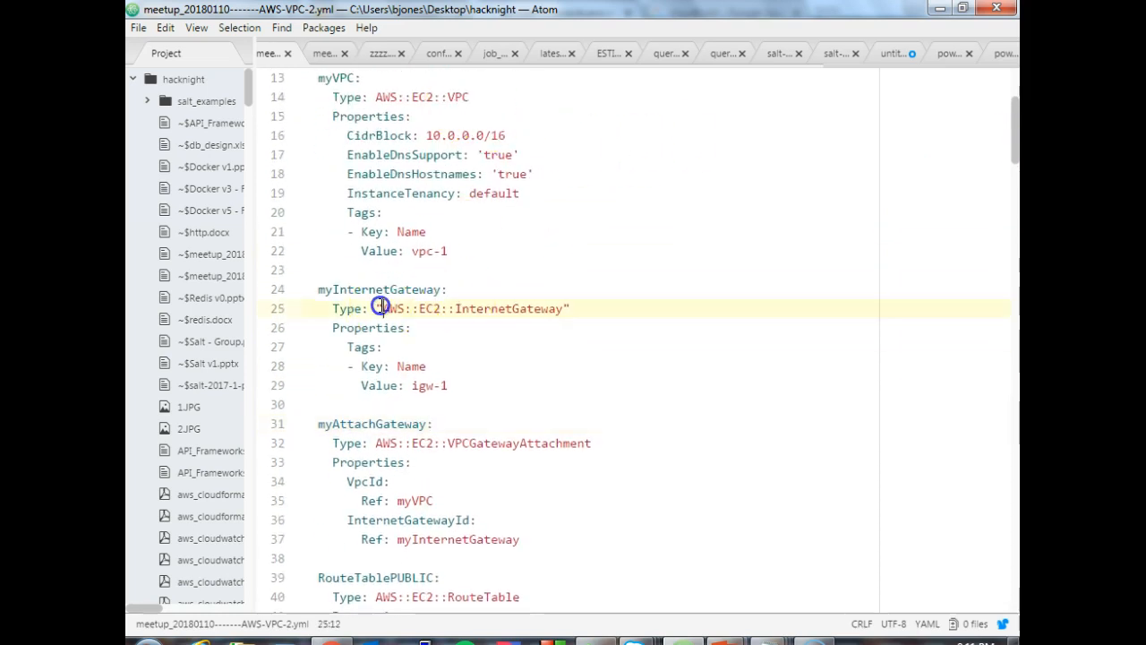
pyautogui.click(455, 444)
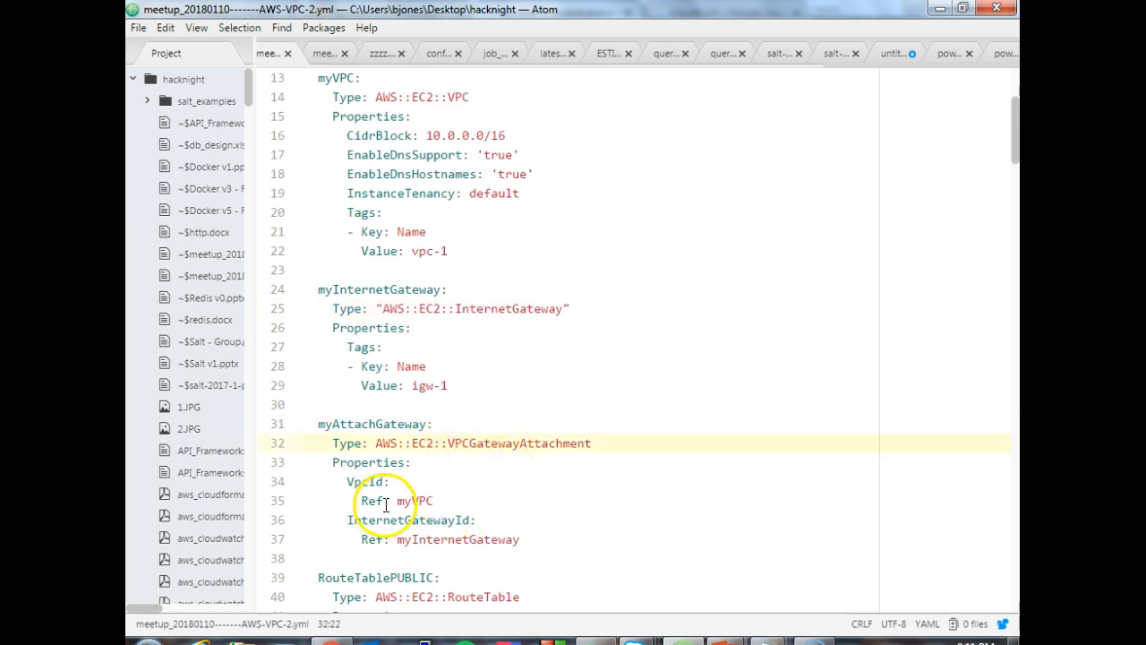
pyautogui.moveTo(333, 480); pyautogui.dragTo(471, 544)
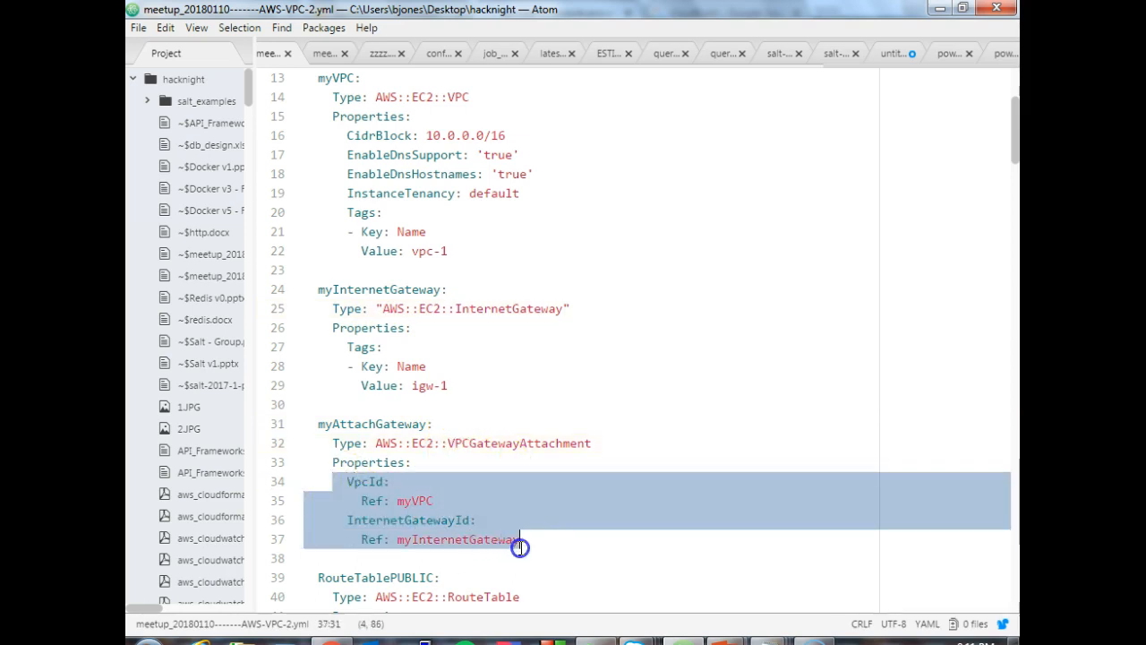
# - Examine the RouteTablePUBLIC and RouteTablePRIVATE definitions, highlighting the public table's resource type, VPC reference and tags
pyautogui.moveTo(1013, 135); pyautogui.dragTo(1010, 195)
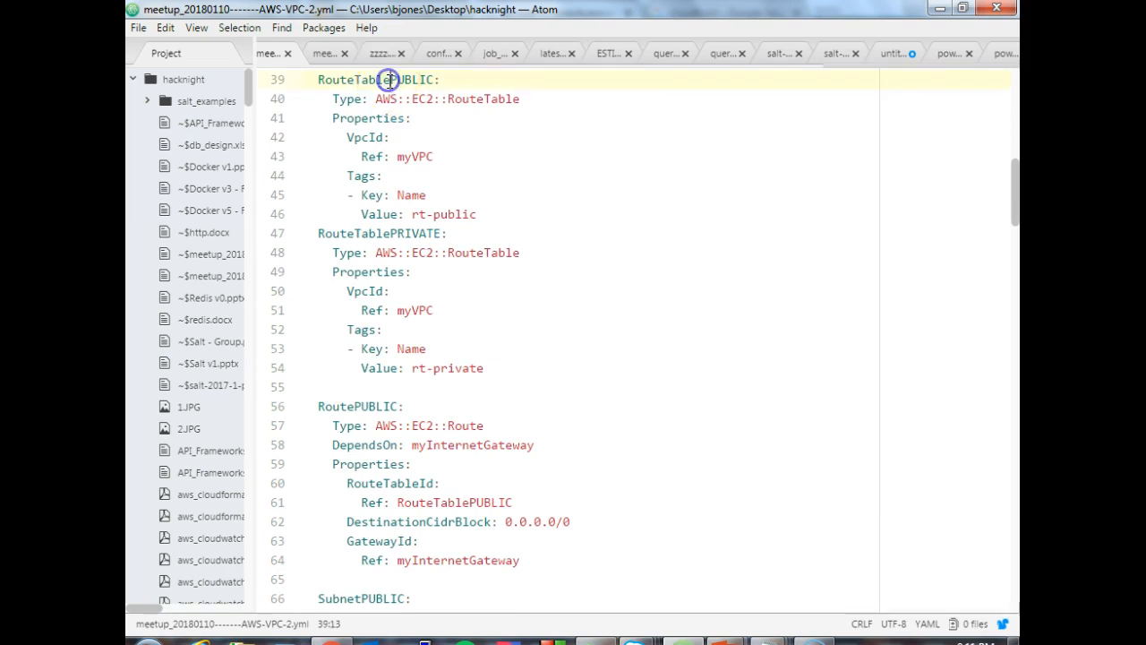
pyautogui.click(391, 234)
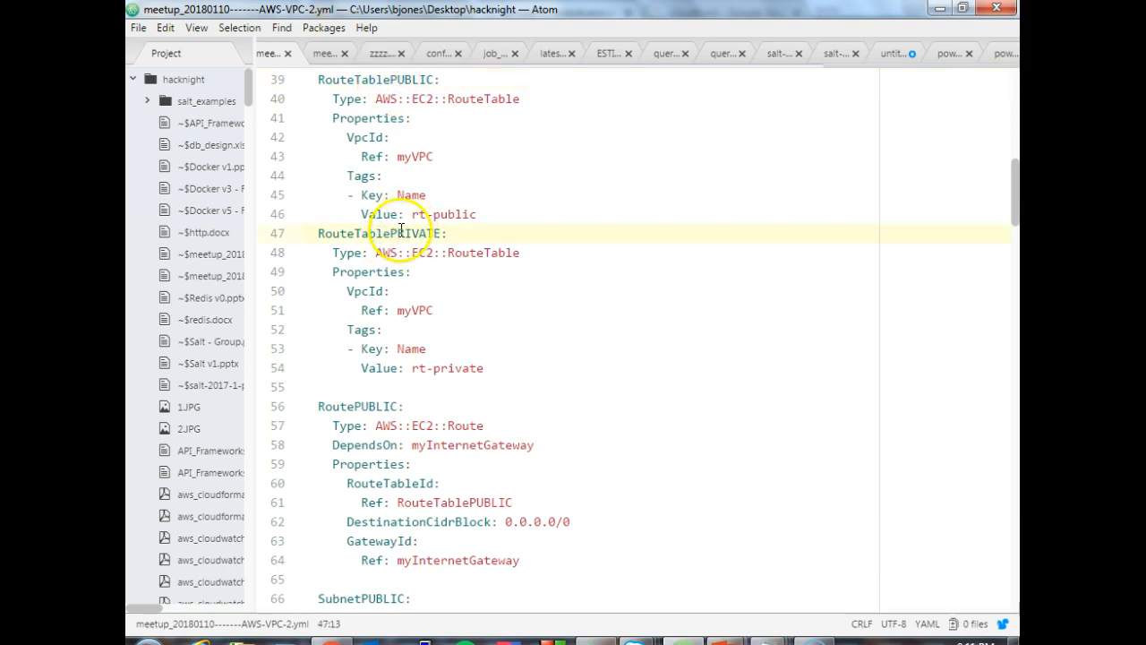
pyautogui.moveTo(375, 98); pyautogui.dragTo(507, 99)
pyautogui.moveTo(347, 137); pyautogui.dragTo(475, 216)
pyautogui.click(412, 331)
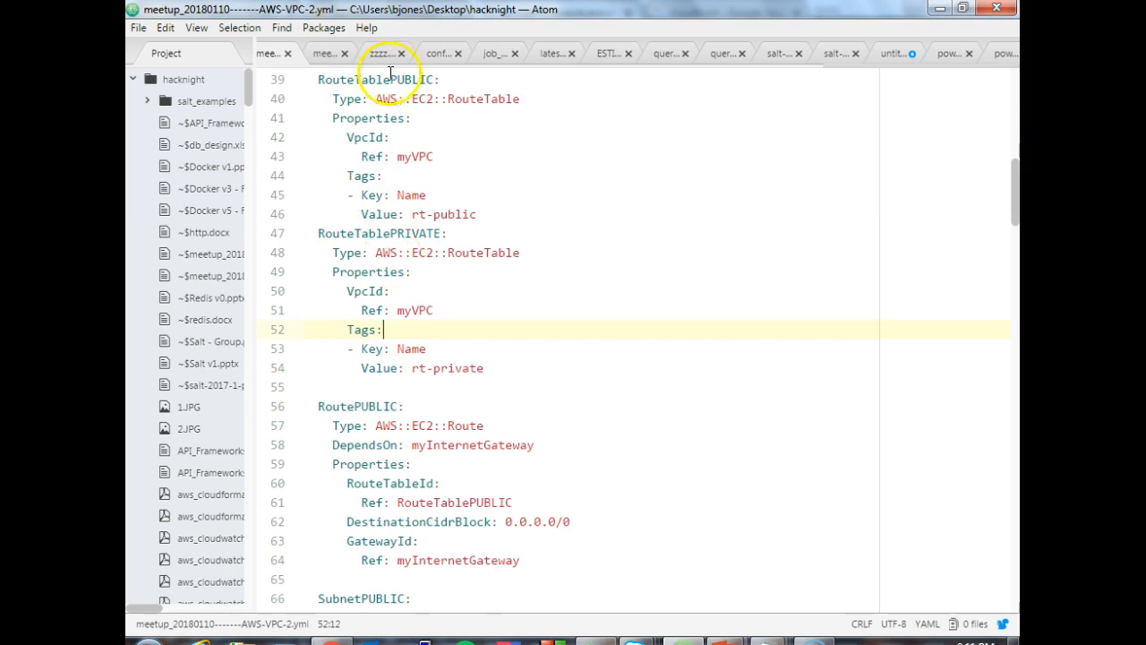
# - Highlight the RoutePUBLIC resource block and its myInternetGateway reference under GatewayId
pyautogui.moveTo(1016, 208); pyautogui.dragTo(1016, 243)
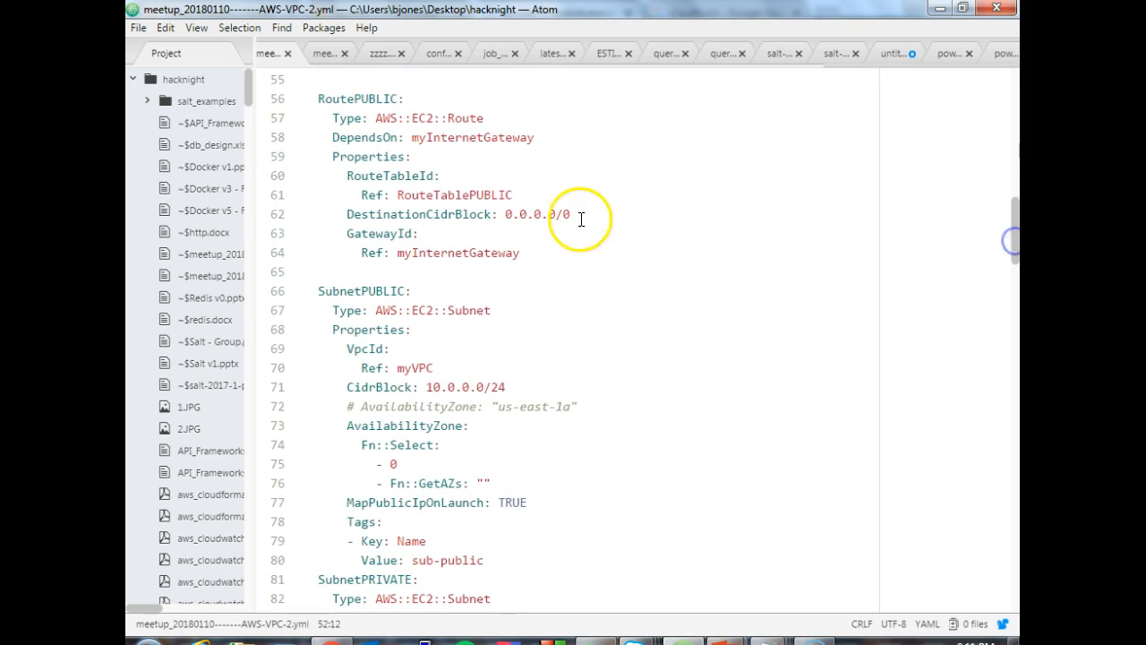
pyautogui.moveTo(317, 97); pyautogui.dragTo(545, 252)
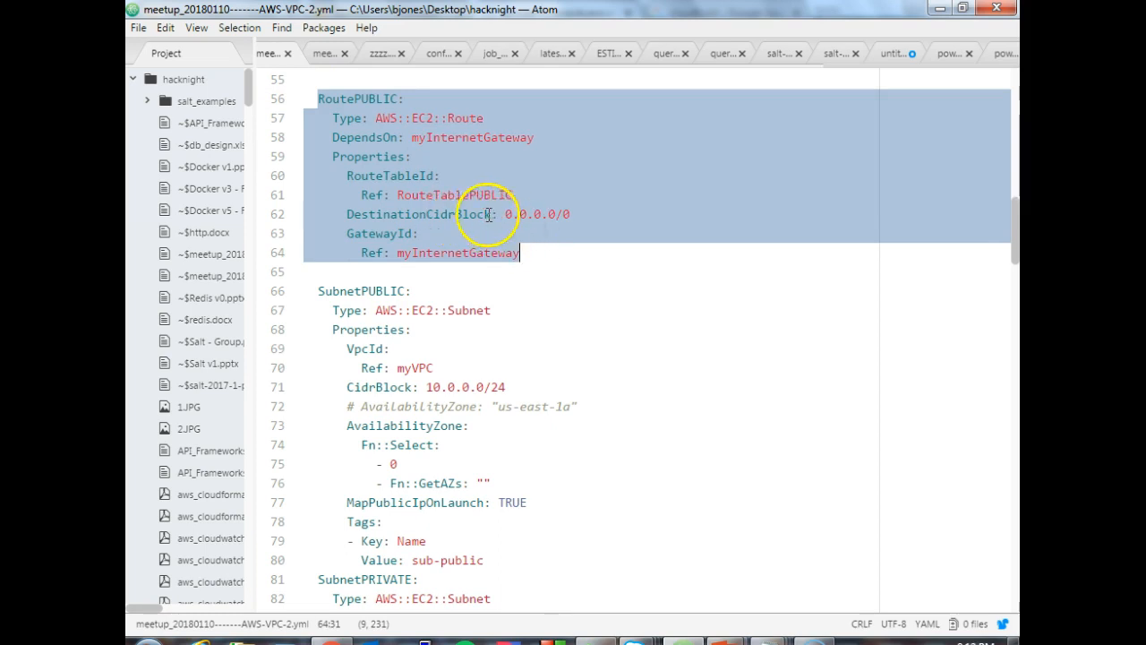
pyautogui.click(400, 255)
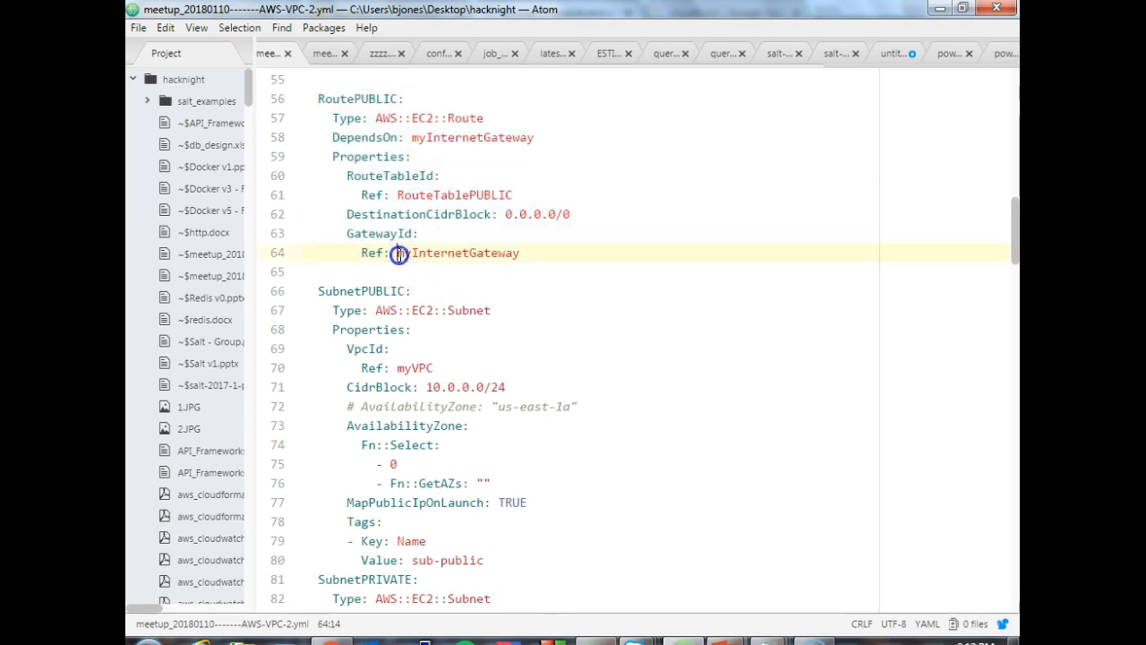
pyautogui.moveTo(399, 254); pyautogui.dragTo(506, 259)
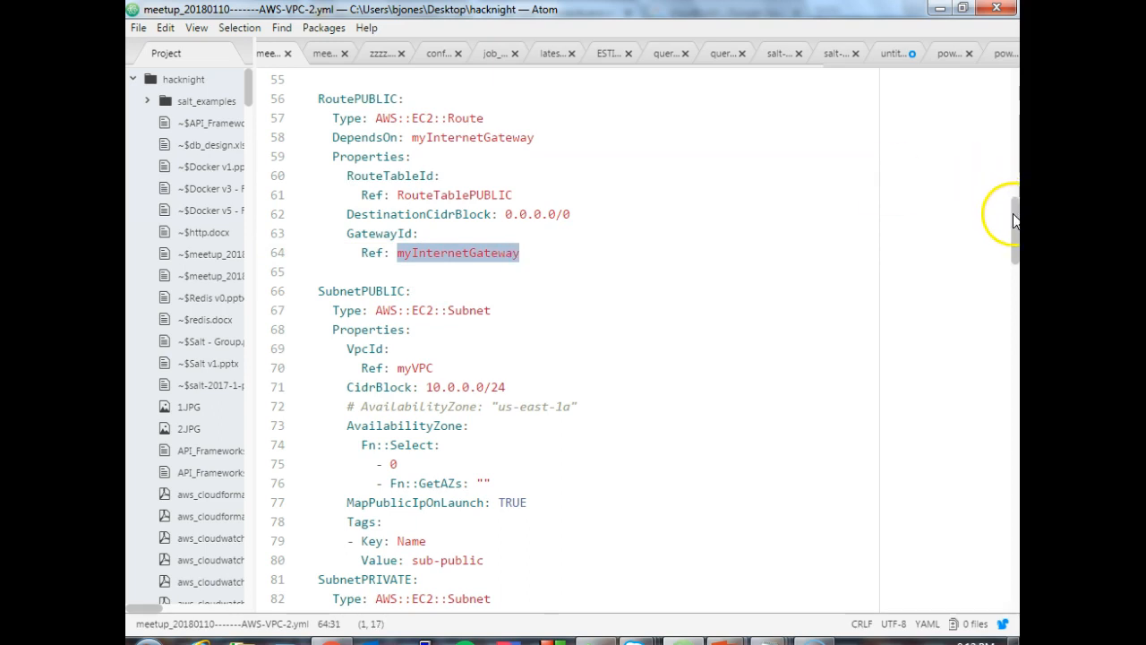
# - Examine the SubnetPUBLIC resource and highlight its whole definition through the sub-public name tag
pyautogui.moveTo(1013, 218); pyautogui.dragTo(1008, 239)
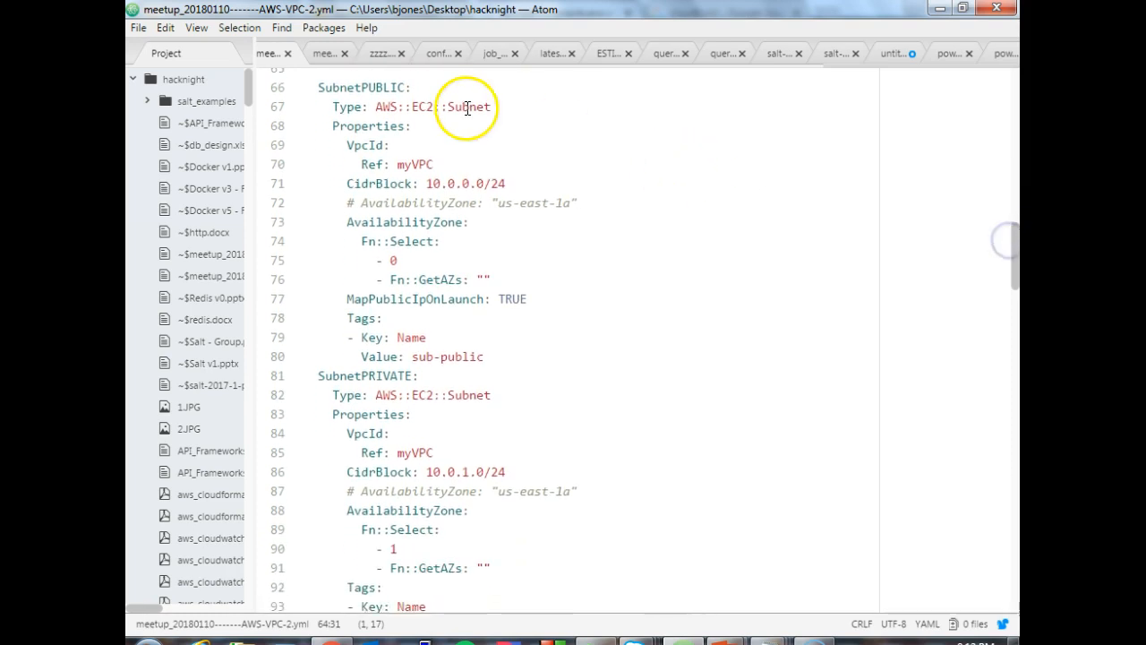
pyautogui.moveTo(318, 90); pyautogui.dragTo(431, 400)
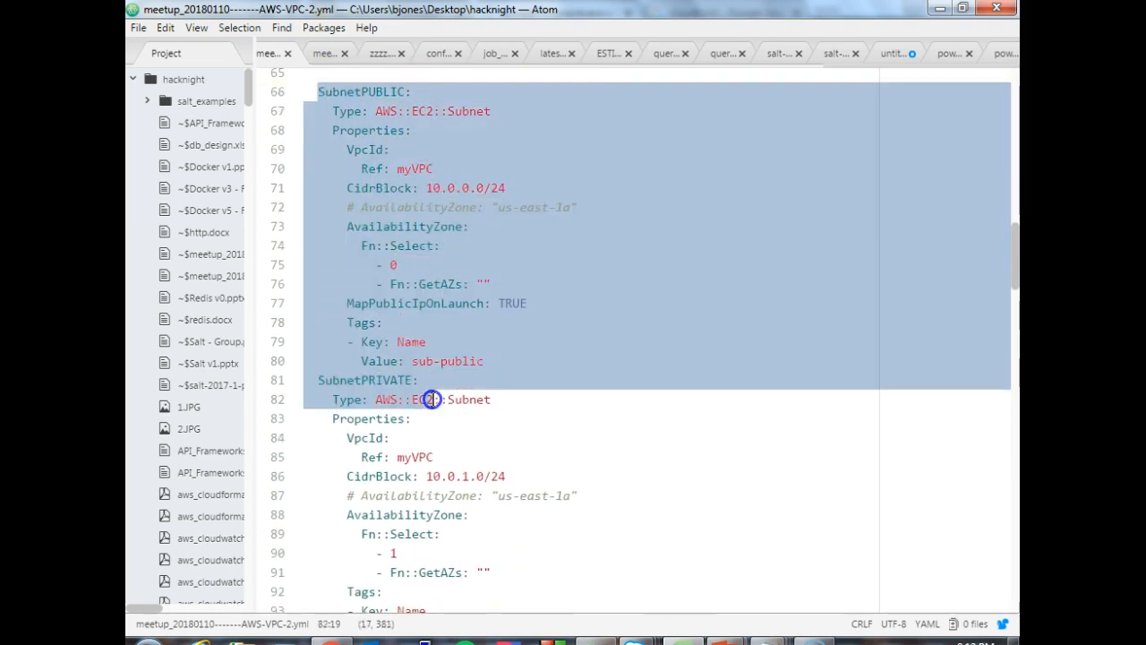
pyautogui.click(435, 343)
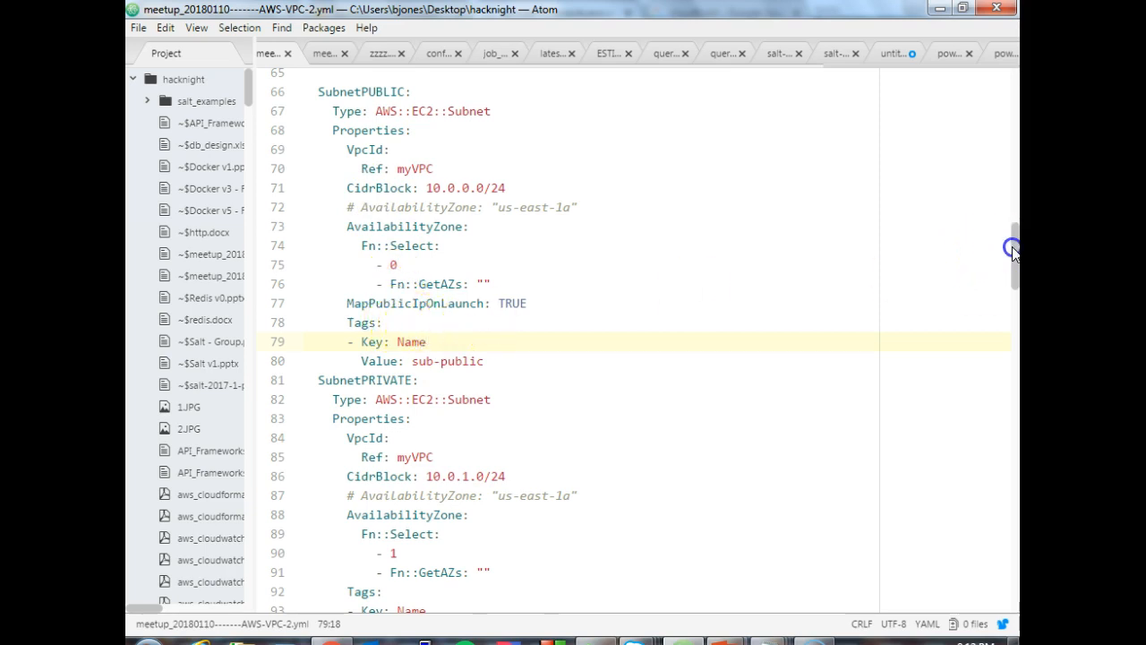
pyautogui.moveTo(1012, 248); pyautogui.dragTo(1013, 249)
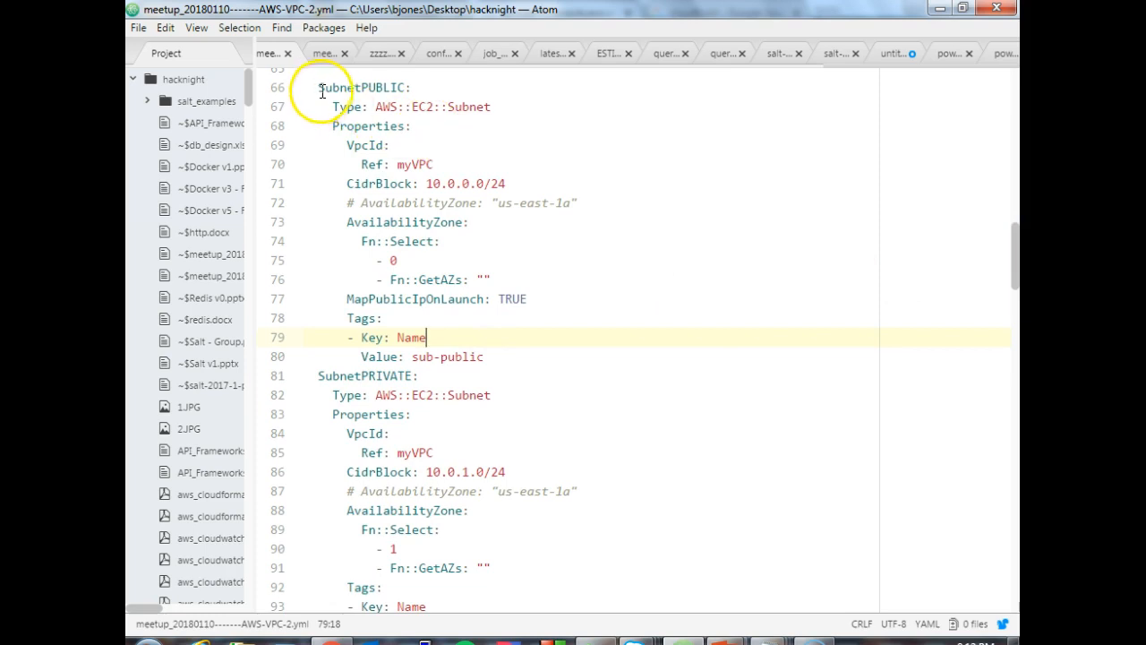
pyautogui.moveTo(321, 87); pyautogui.dragTo(456, 359)
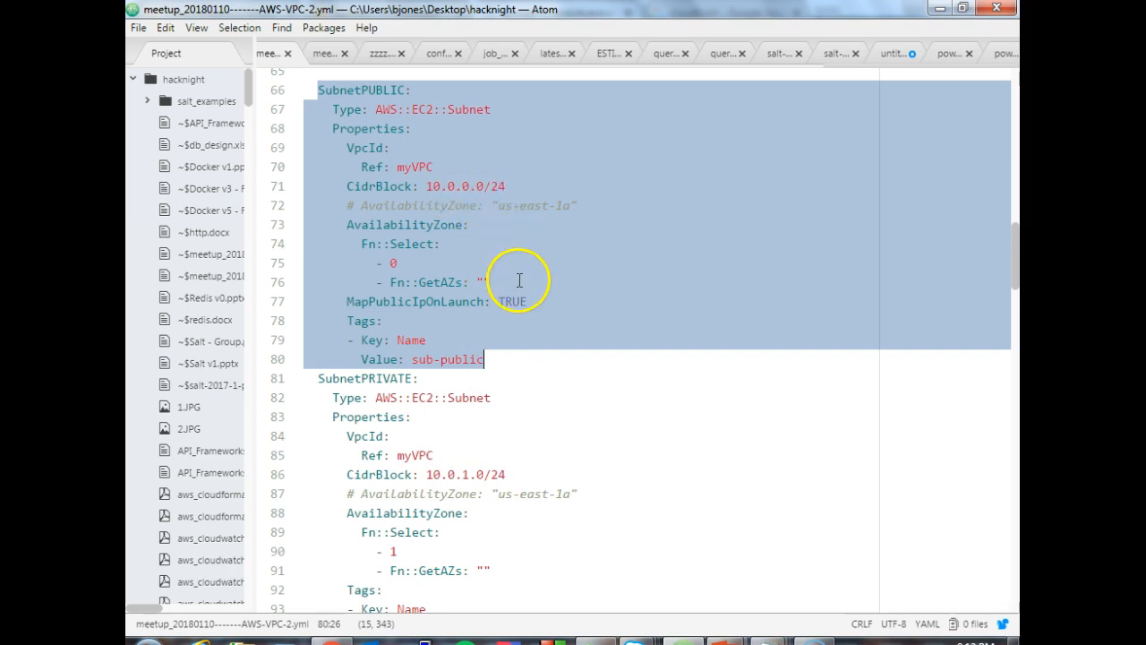
# - Compare the AvailabilityZone Fn::Select and Fn::GetAZs expressions of SubnetPUBLIC and SubnetPRIVATE, highlighting each
pyautogui.click(391, 281)
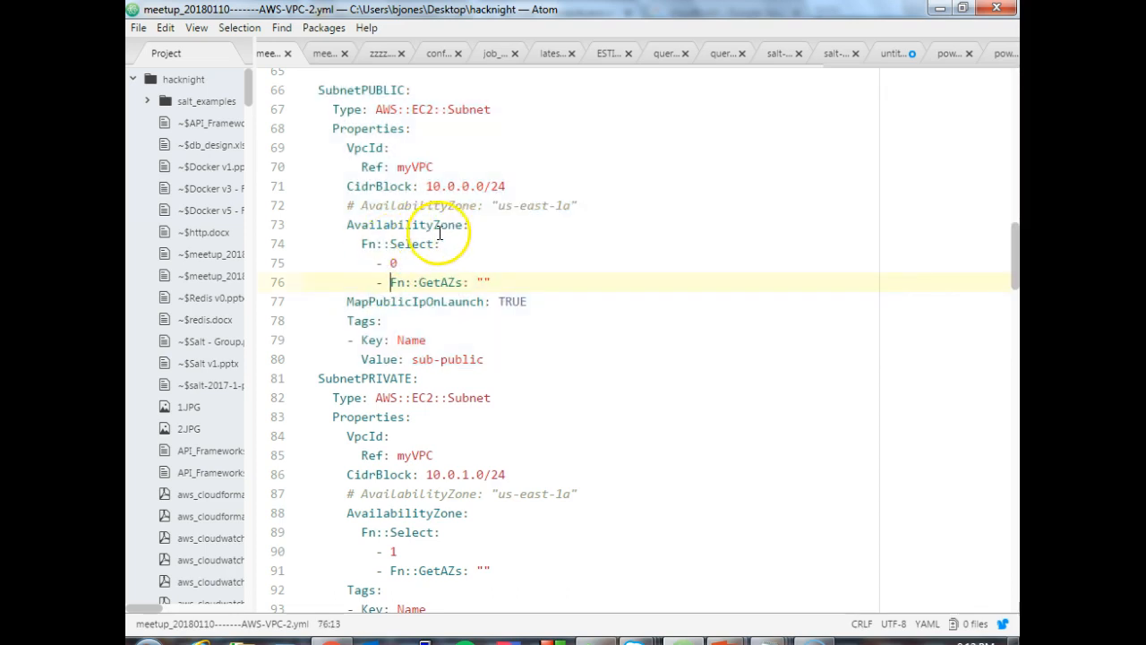
pyautogui.moveTo(362, 243); pyautogui.dragTo(448, 257)
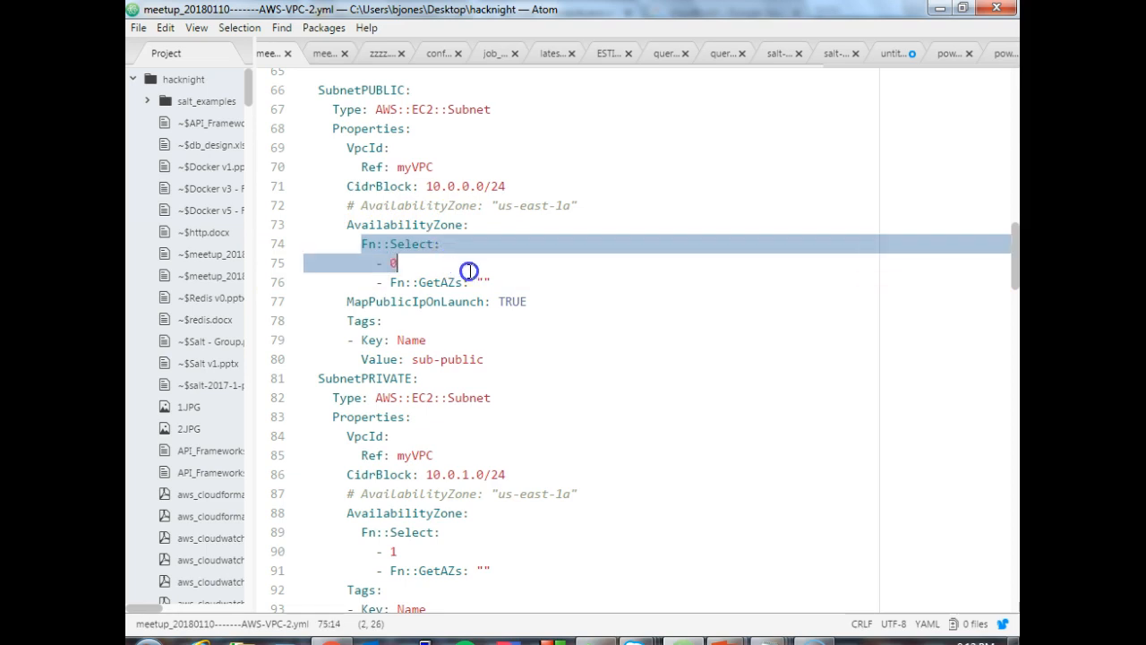
pyautogui.moveTo(469, 271); pyautogui.dragTo(493, 282)
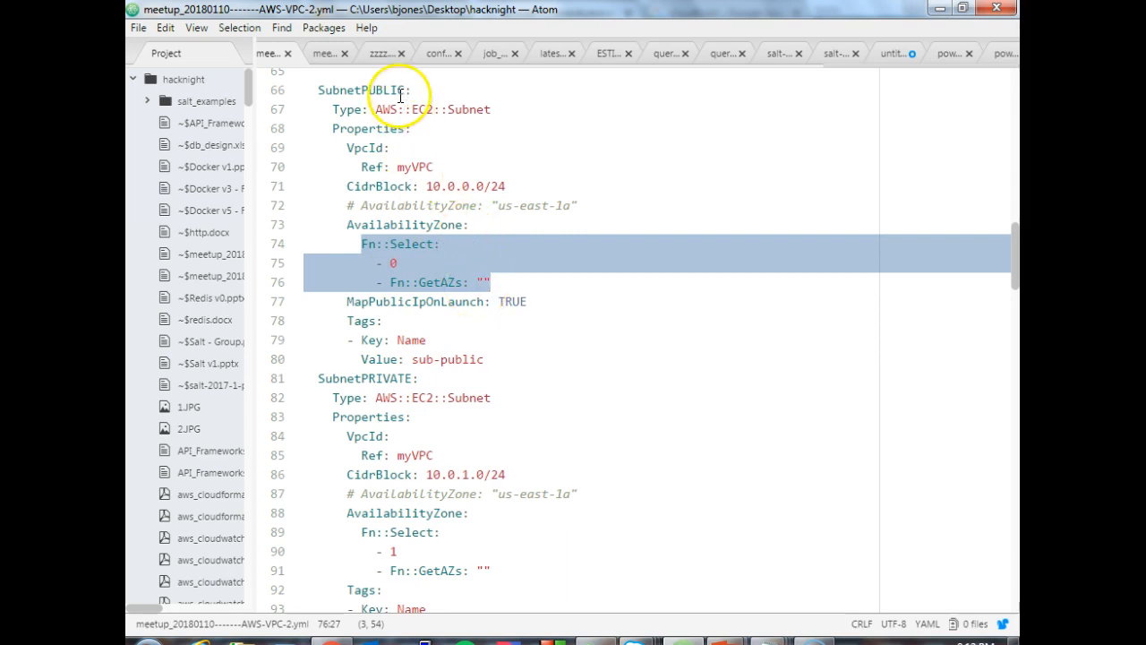
pyautogui.moveTo(347, 532); pyautogui.dragTo(501, 568)
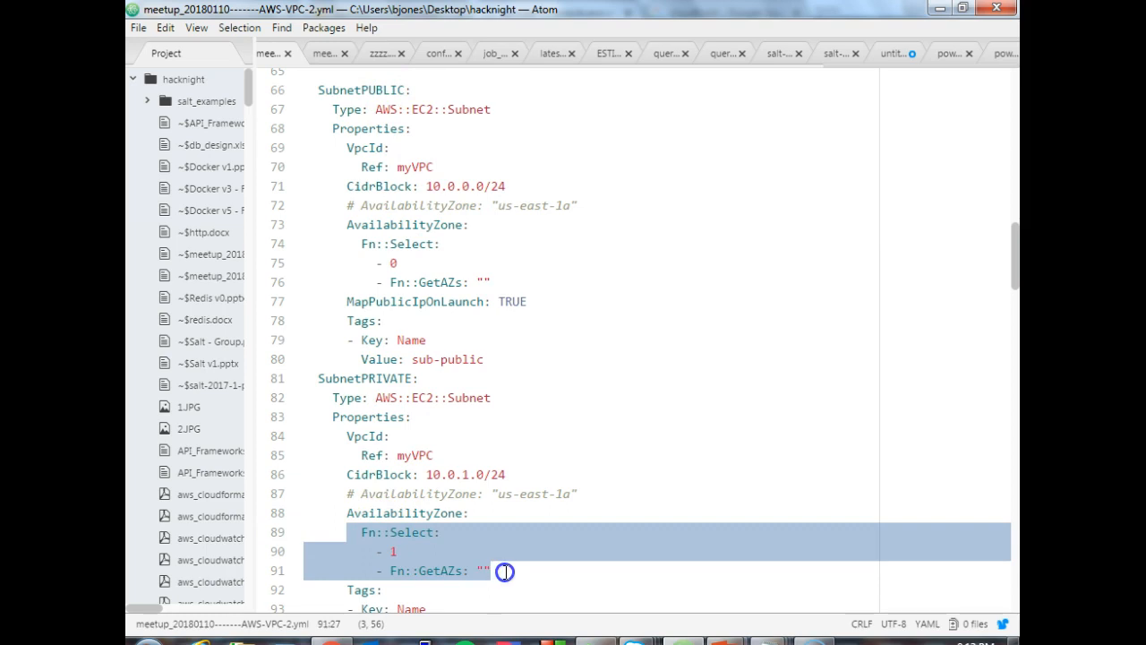
pyautogui.click(394, 553)
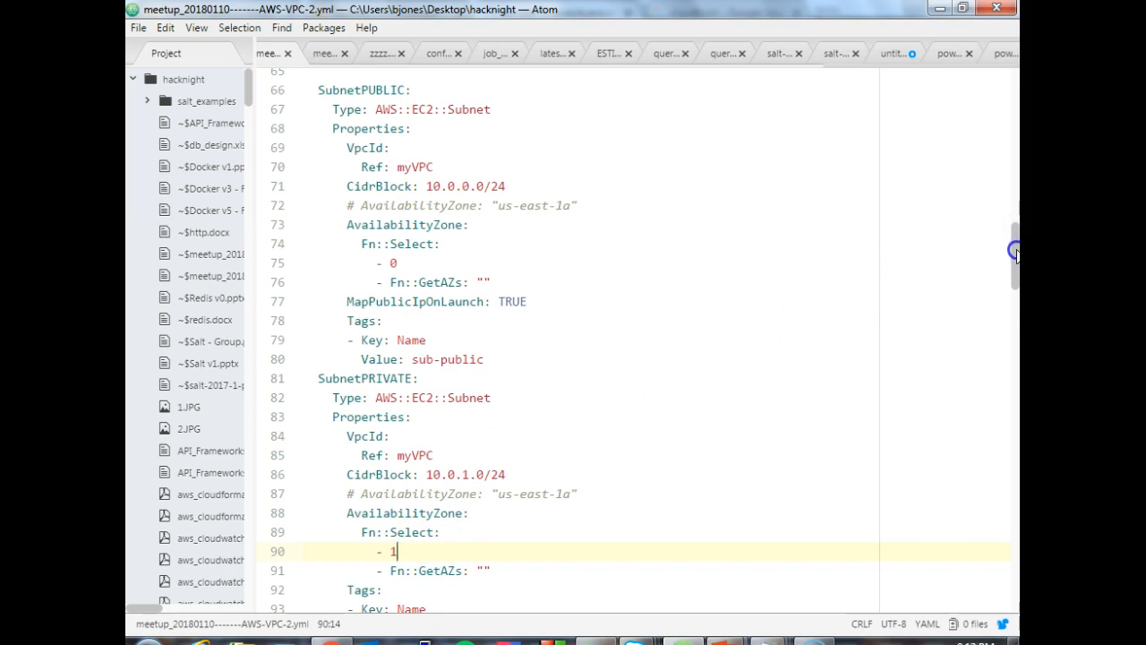
# - Examine the public and private subnet route table associations, highlighting their subnet and route table references
pyautogui.moveTo(1014, 251); pyautogui.dragTo(1004, 314)
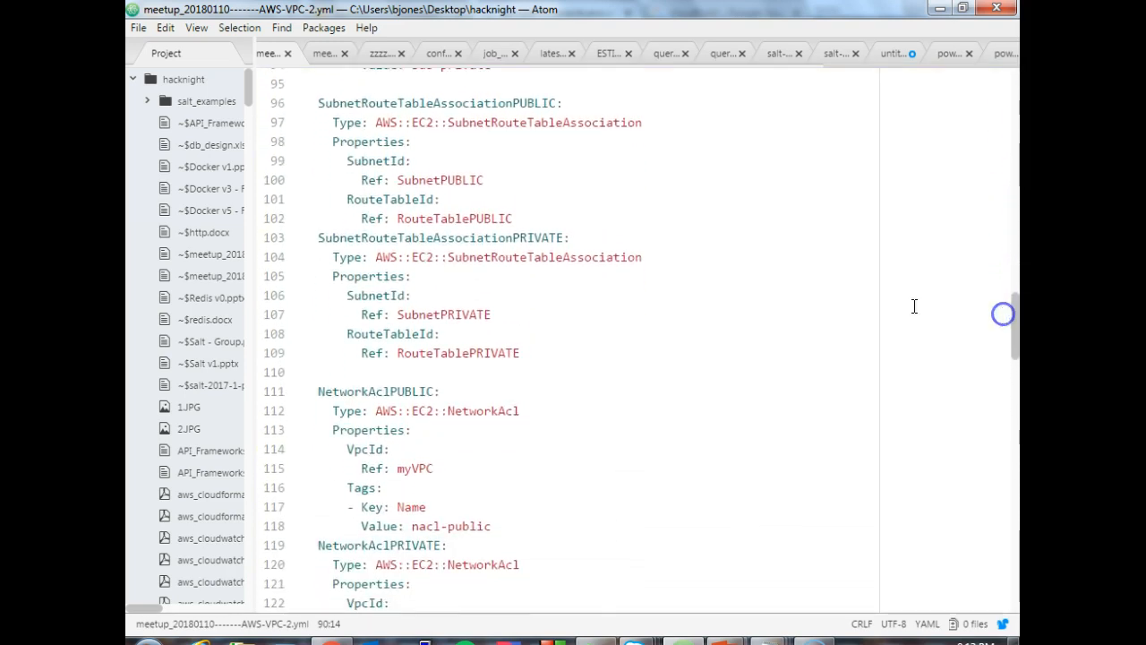
pyautogui.click(318, 103)
pyautogui.moveTo(318, 103); pyautogui.dragTo(537, 348)
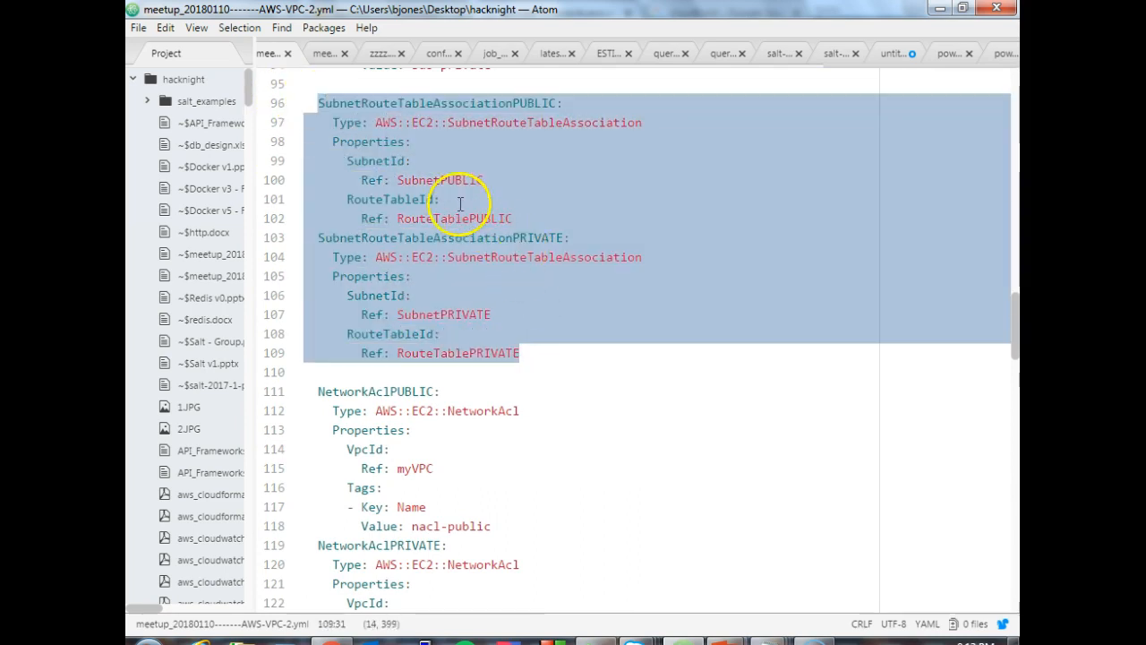
pyautogui.click(399, 219)
pyautogui.doubleClick(403, 218)
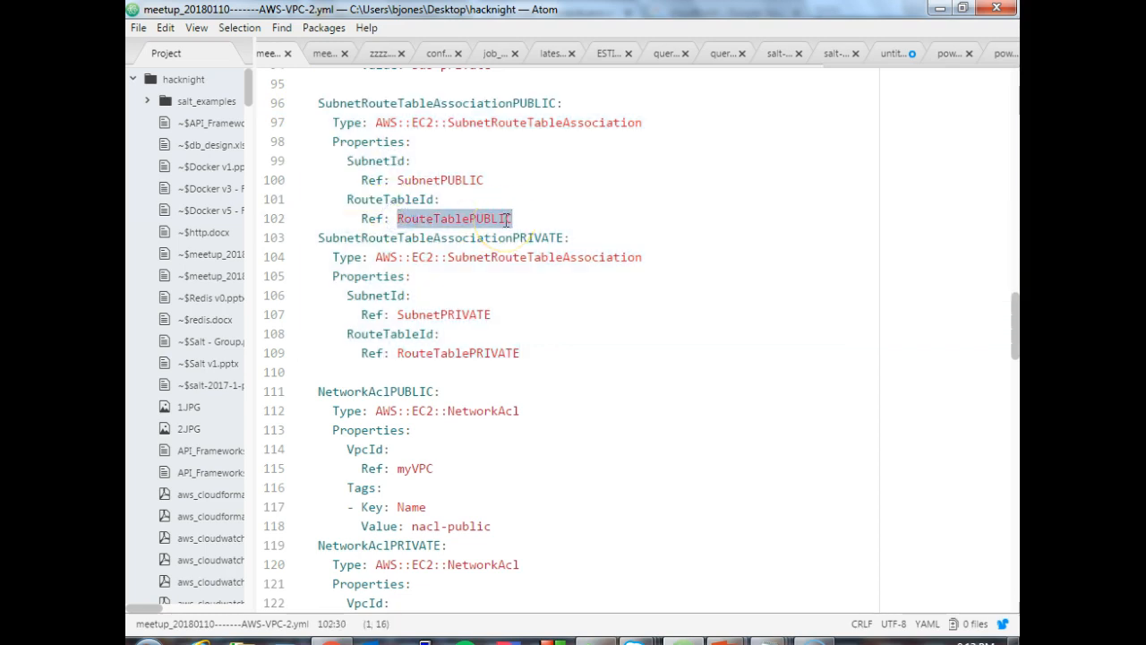
pyautogui.click(404, 180)
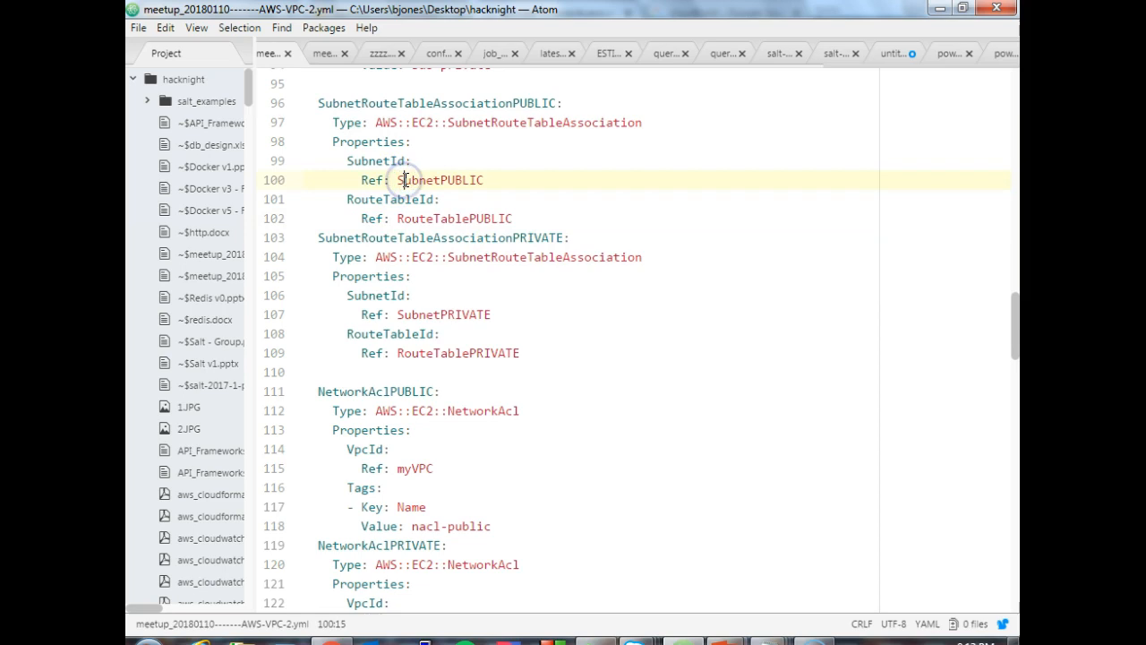
pyautogui.moveTo(404, 180); pyautogui.dragTo(494, 180)
pyautogui.moveTo(399, 314); pyautogui.dragTo(530, 360)
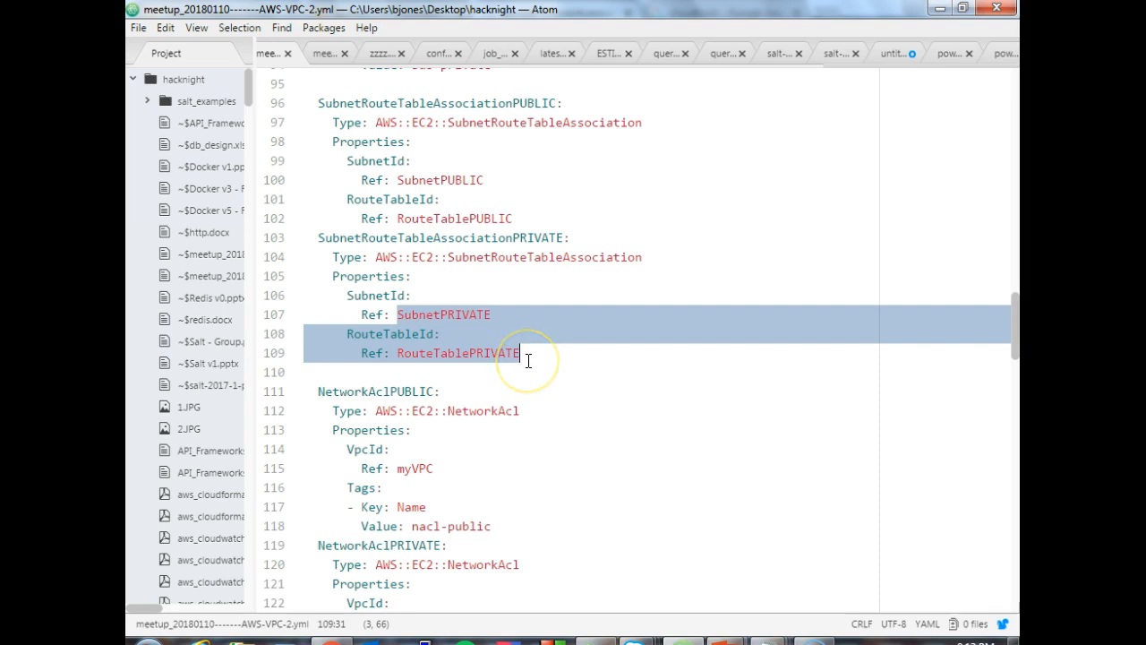
# - Highlight the NetworkAclPUBLIC and NetworkAclPRIVATE resource definitions in turn
pyautogui.moveTo(1014, 318); pyautogui.dragTo(1015, 354)
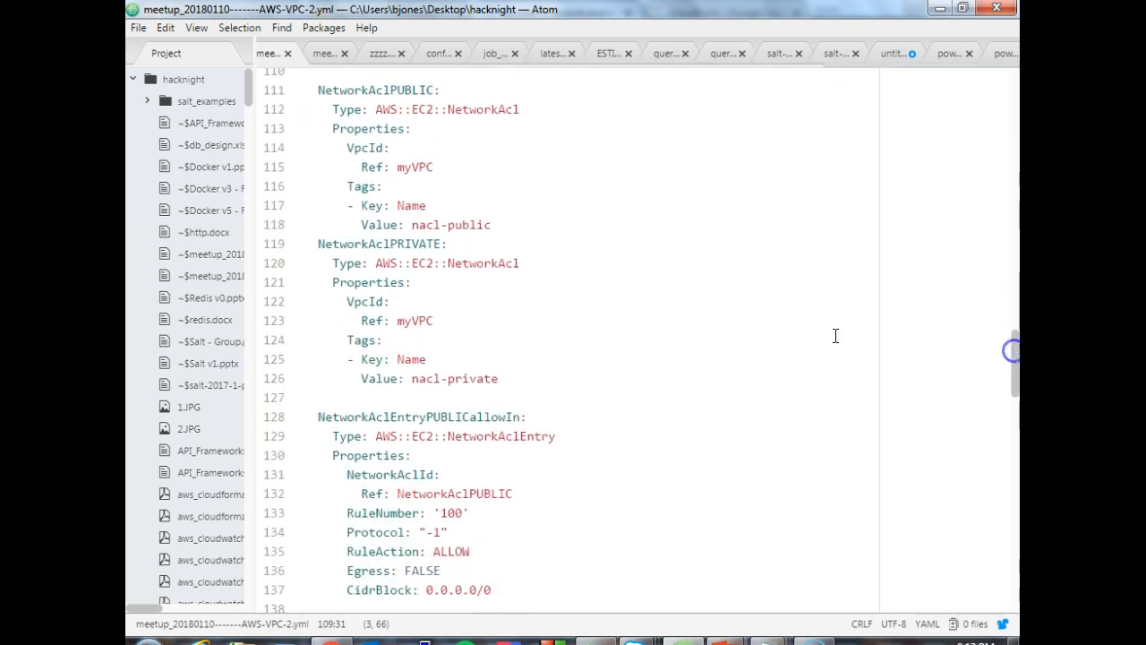
pyautogui.moveTo(318, 90); pyautogui.dragTo(493, 224)
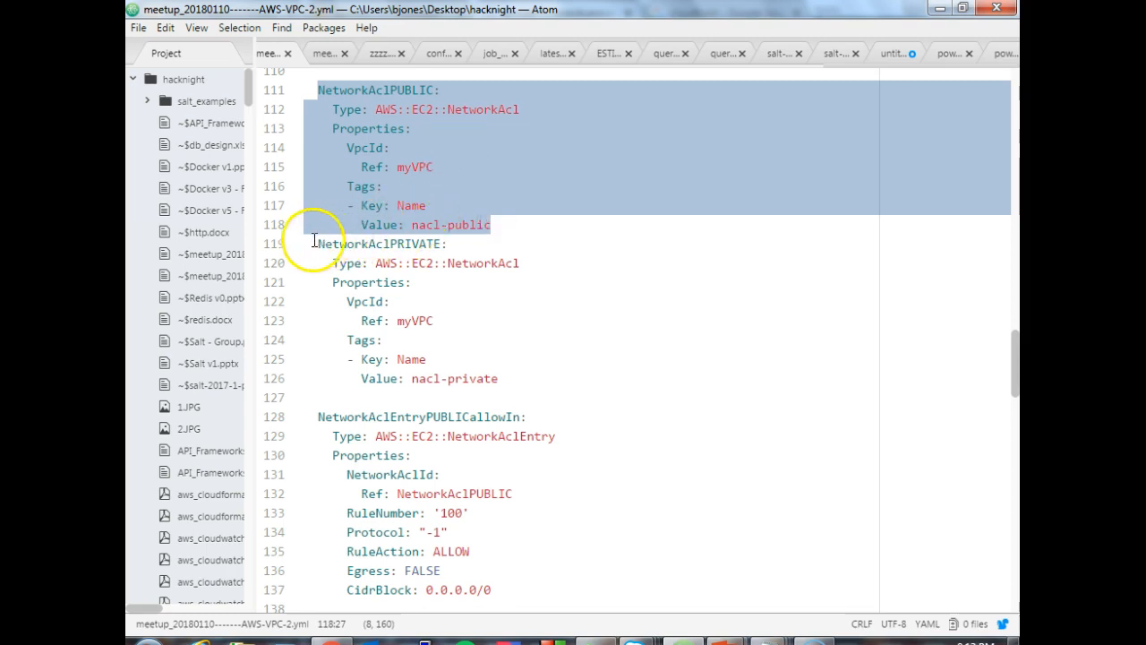
pyautogui.moveTo(317, 244); pyautogui.dragTo(332, 244)
pyautogui.moveTo(466, 331); pyautogui.dragTo(515, 371)
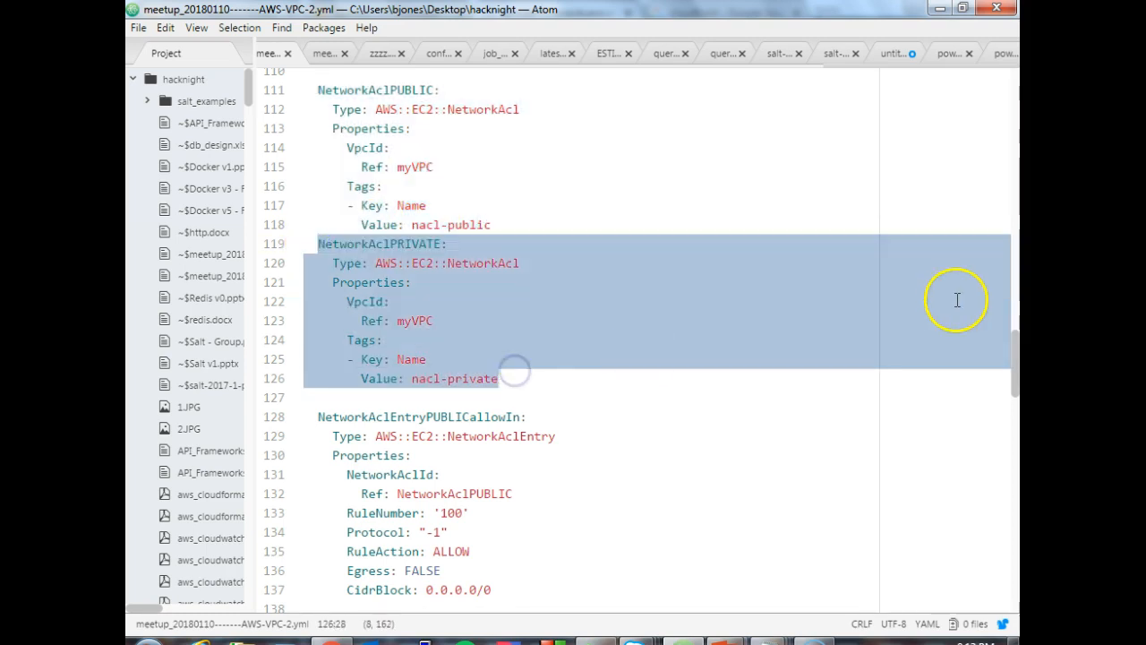
# - Examine the public network ACL's inbound and outbound allow entries, highlighting each full rule definition
pyautogui.moveTo(1013, 349); pyautogui.dragTo(1013, 392)
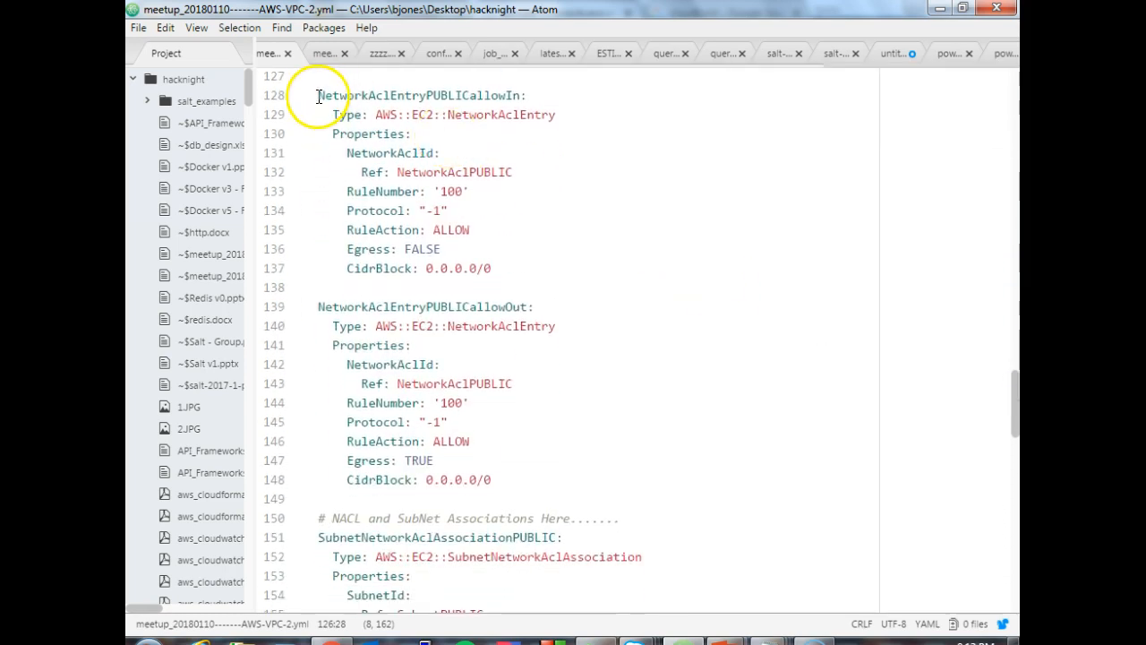
pyautogui.moveTo(319, 93); pyautogui.dragTo(525, 100)
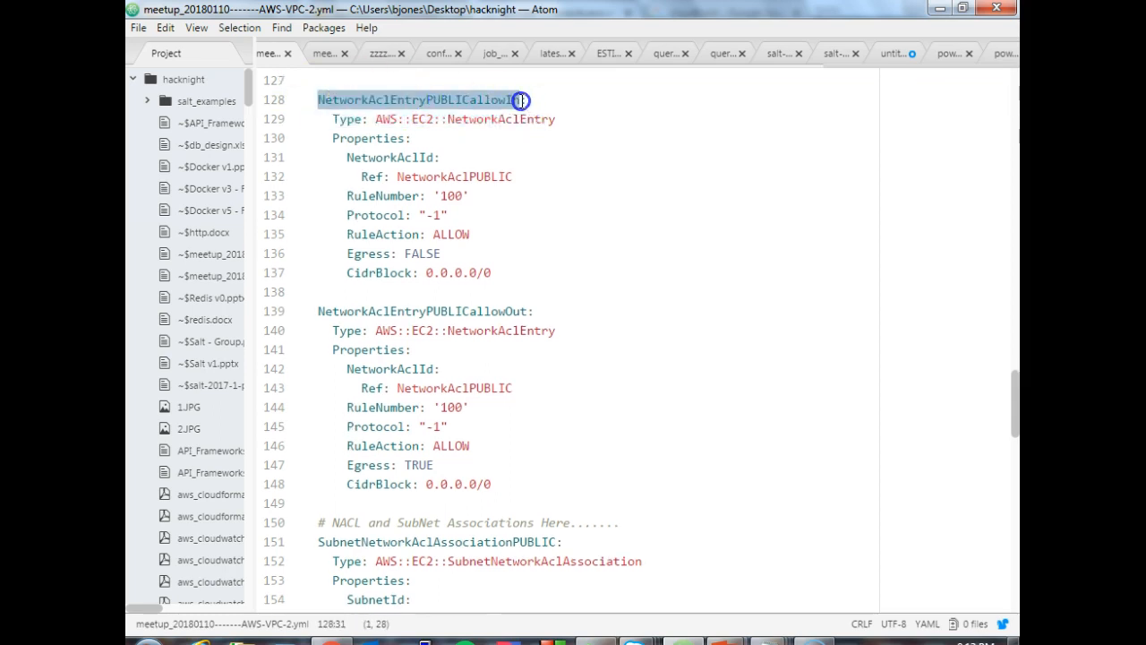
pyautogui.moveTo(520, 107); pyautogui.dragTo(527, 208)
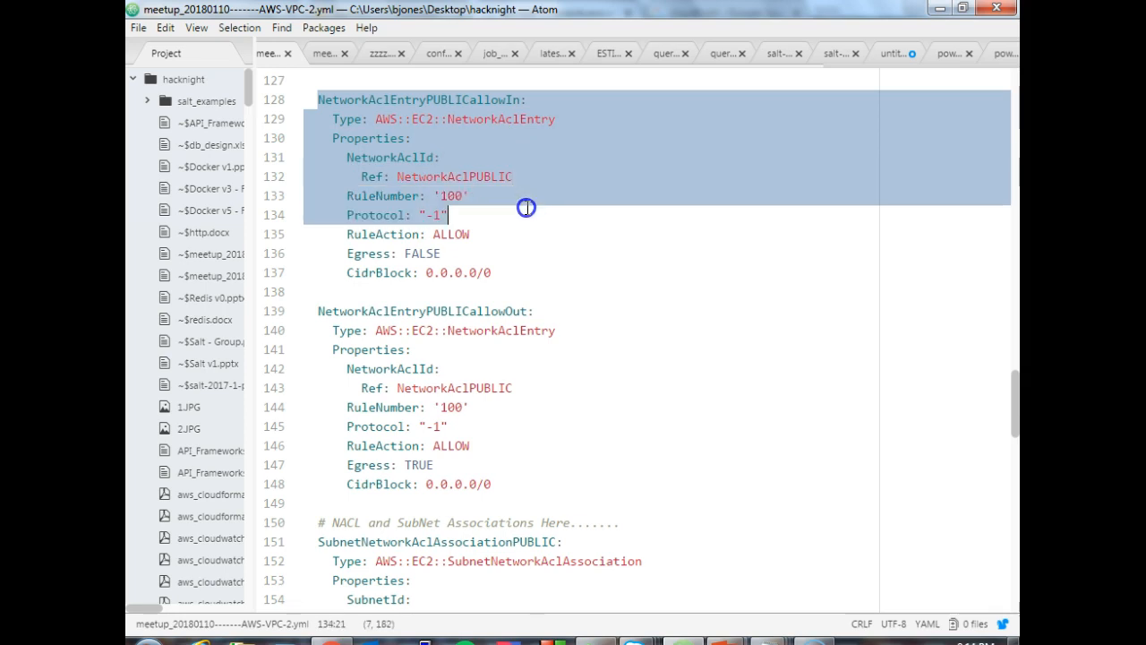
pyautogui.moveTo(527, 223); pyautogui.dragTo(525, 270)
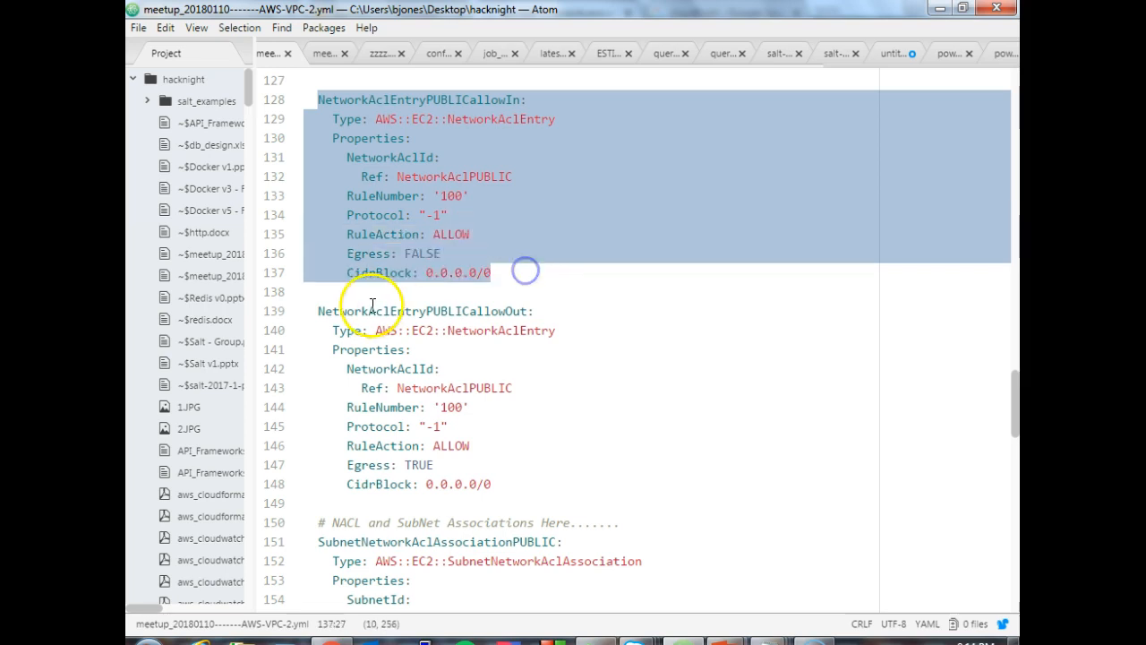
pyautogui.moveTo(315, 309); pyautogui.dragTo(525, 477)
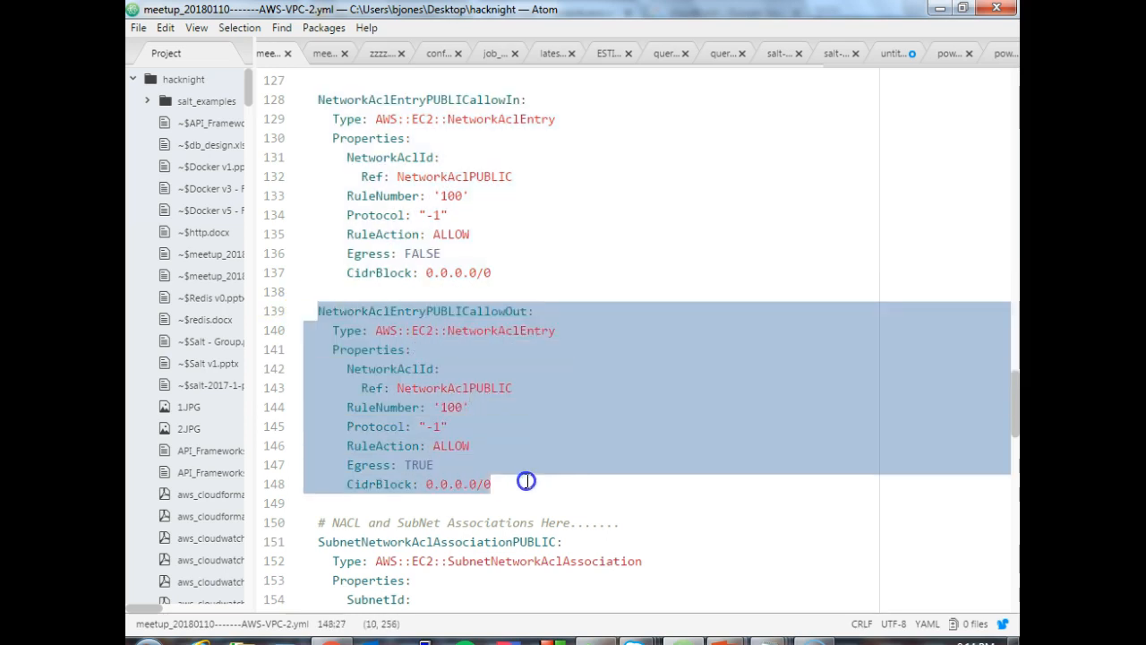
# - Examine the subnet network ACL associations and SecurityGroupPUBLIC's ingress rules, highlighting the port 80 and 443 rules and marking the port 22 rule
pyautogui.moveTo(1015, 397); pyautogui.dragTo(1016, 452)
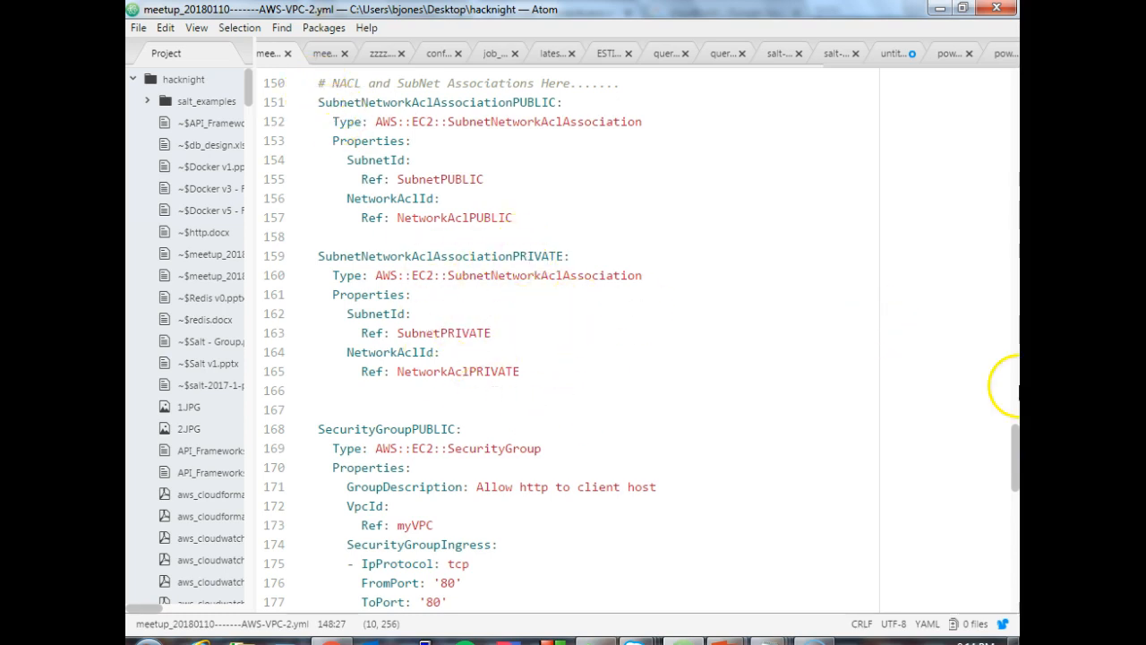
pyautogui.moveTo(1015, 443); pyautogui.dragTo(1009, 484)
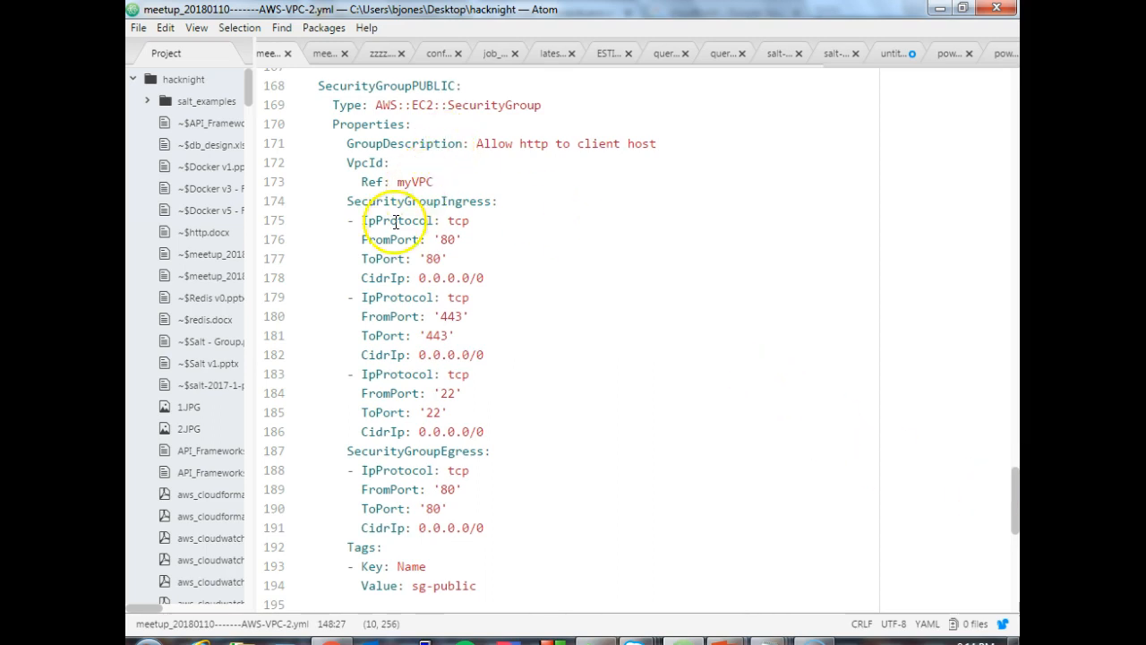
pyautogui.moveTo(318, 220); pyautogui.dragTo(492, 279)
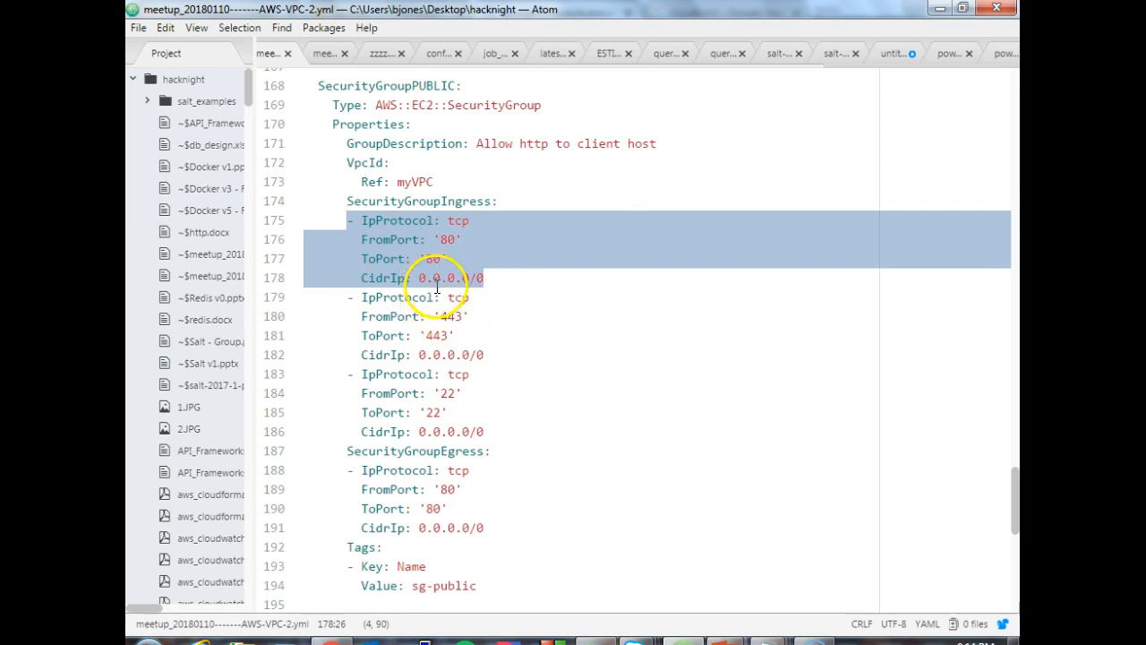
pyautogui.click(349, 295)
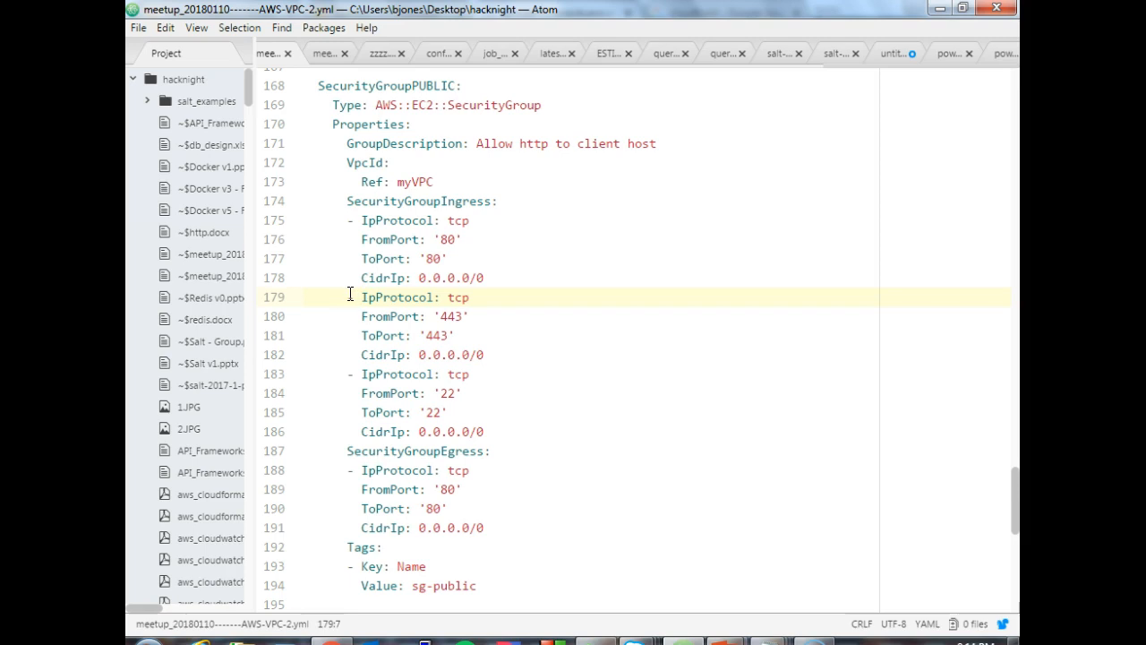
pyautogui.moveTo(348, 294); pyautogui.dragTo(505, 355)
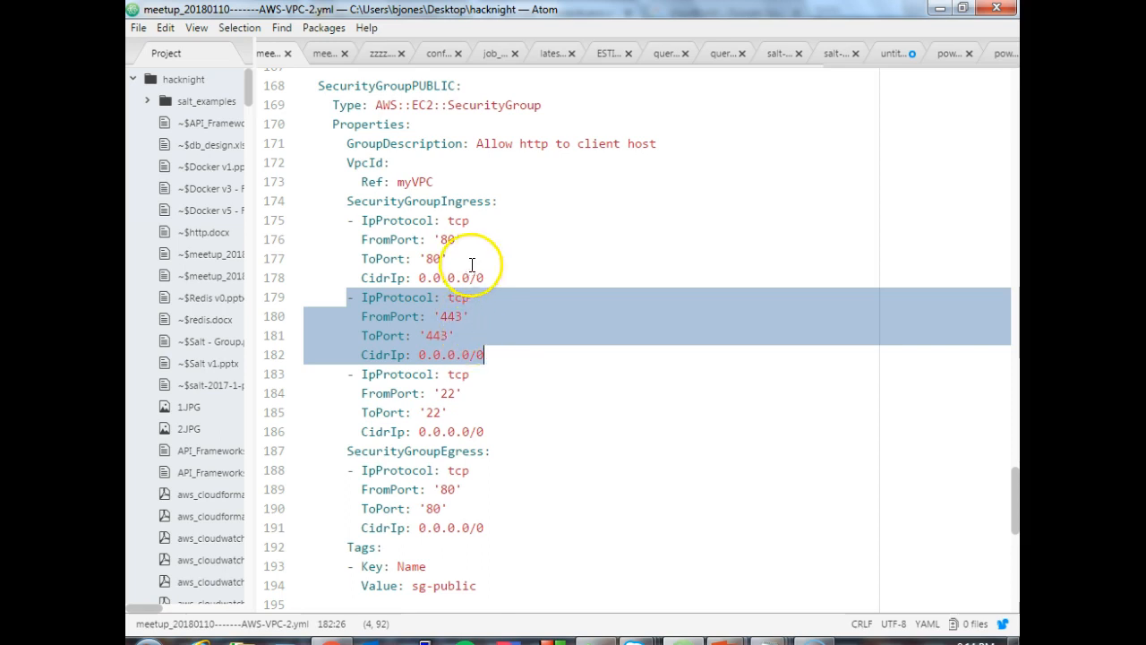
pyautogui.click(406, 234)
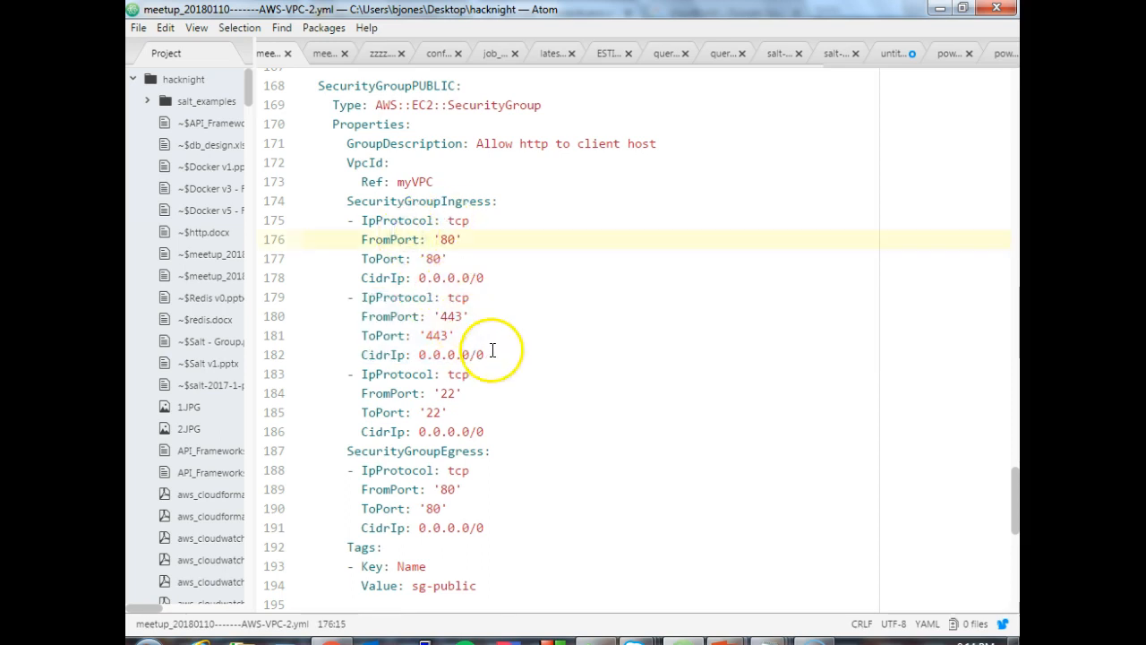
pyautogui.doubleClick(437, 394)
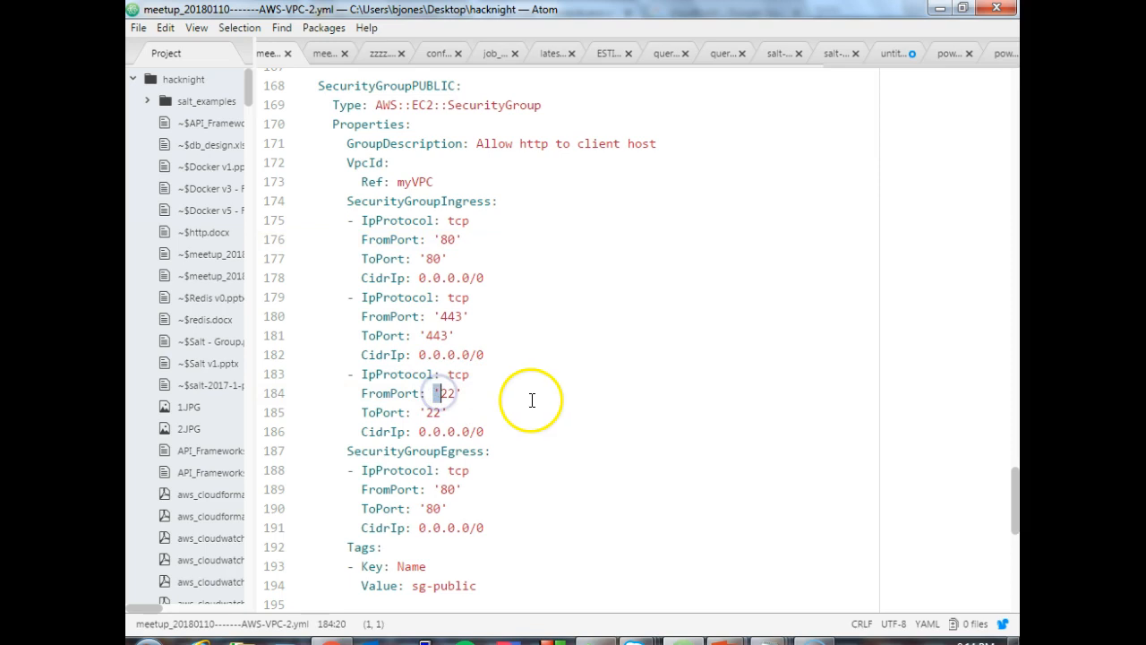
pyautogui.click(472, 375)
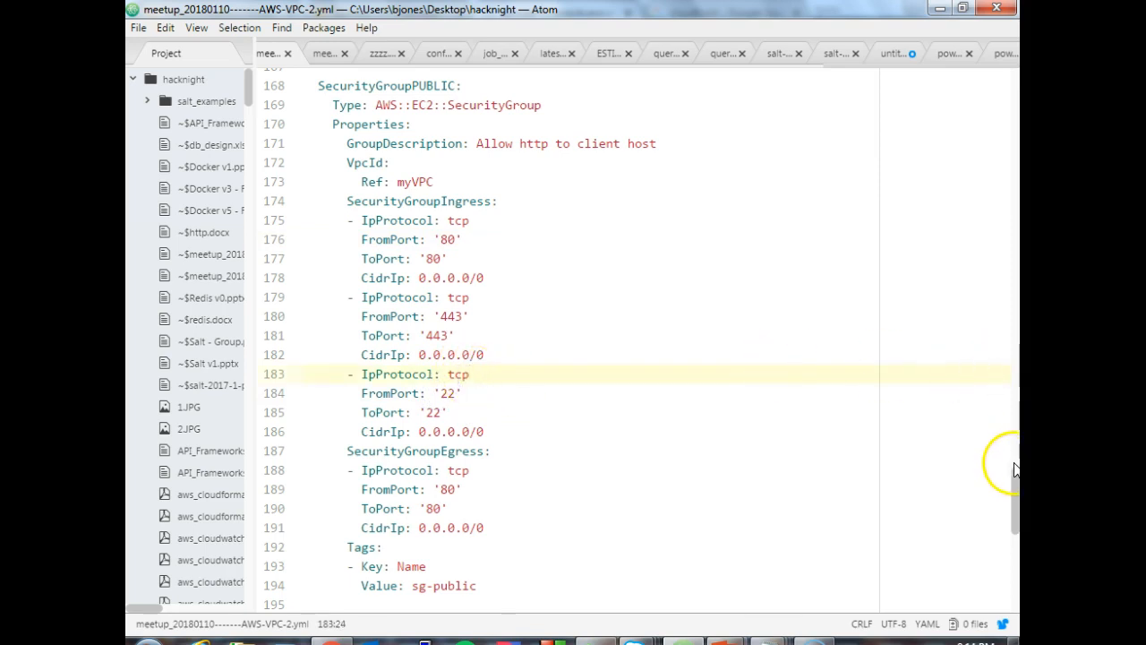
# - Highlight the SecurityGroupEgress rule and the Name tag of SecurityGroupPUBLIC in turn
pyautogui.moveTo(1015, 480); pyautogui.dragTo(1016, 495)
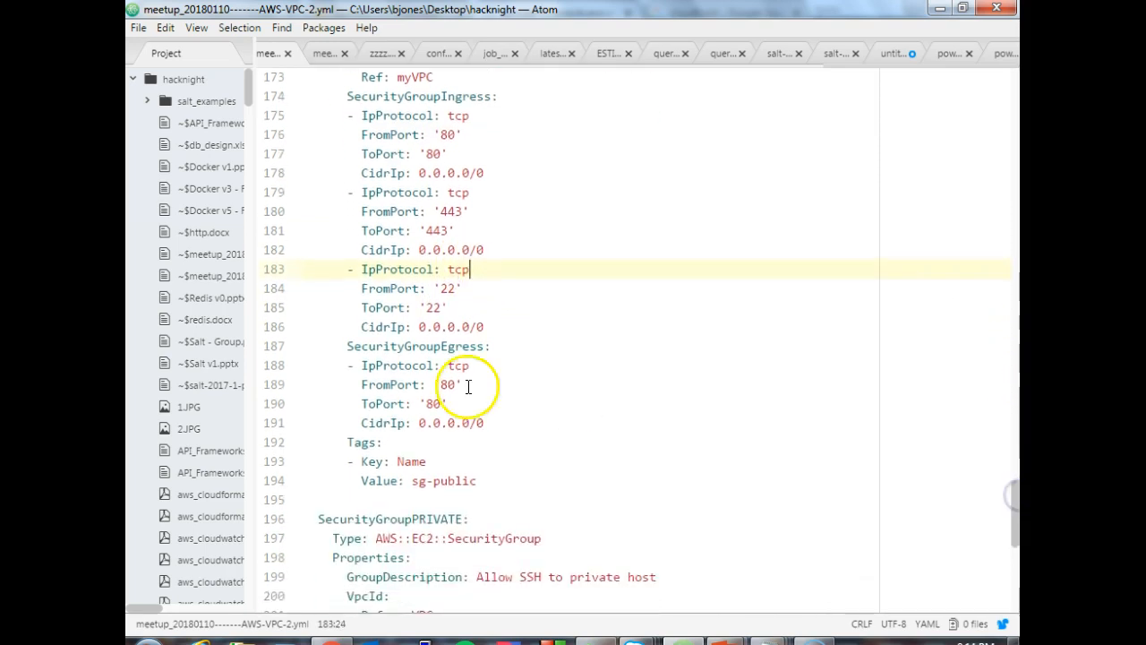
pyautogui.moveTo(340, 348); pyautogui.dragTo(496, 423)
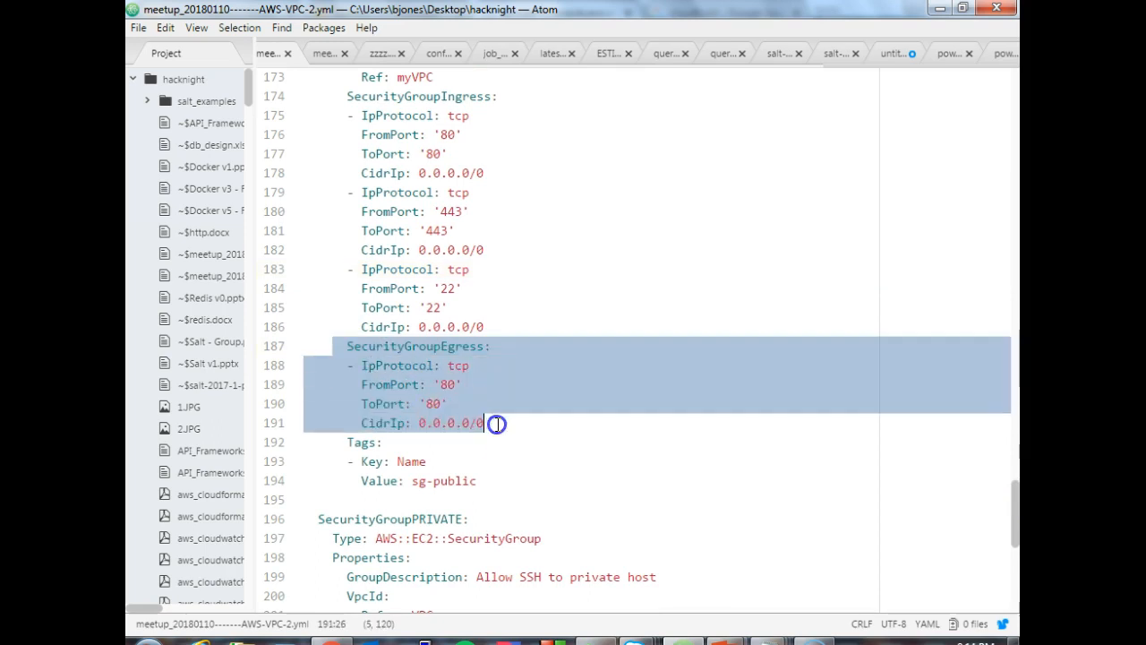
pyautogui.click(505, 422)
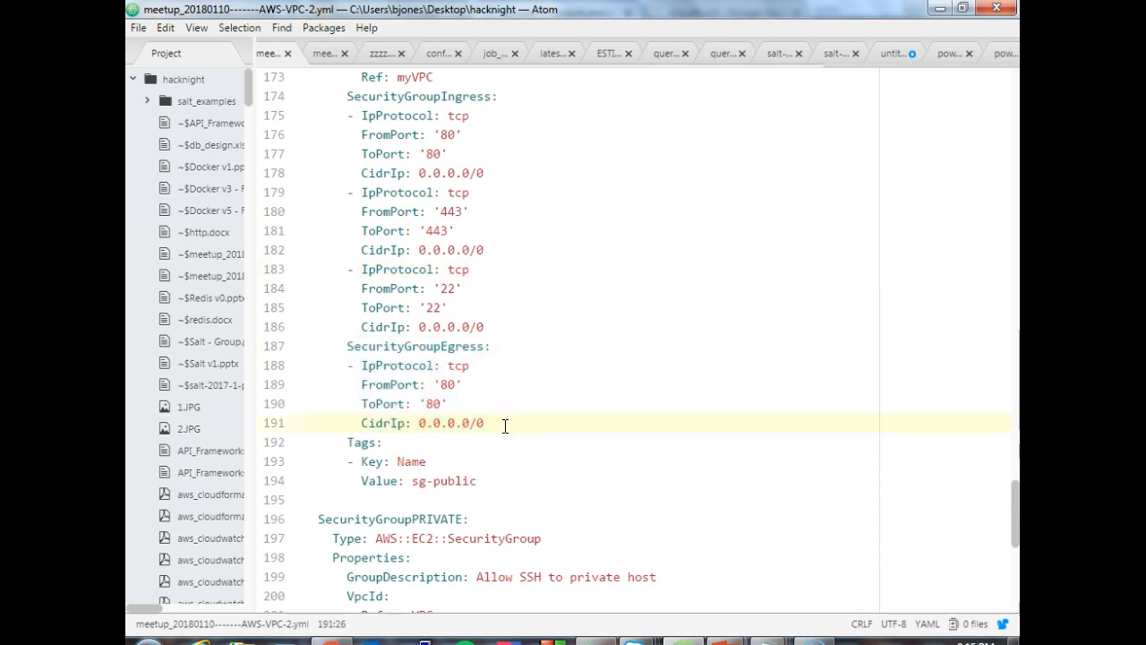
pyautogui.moveTo(347, 443); pyautogui.dragTo(482, 481)
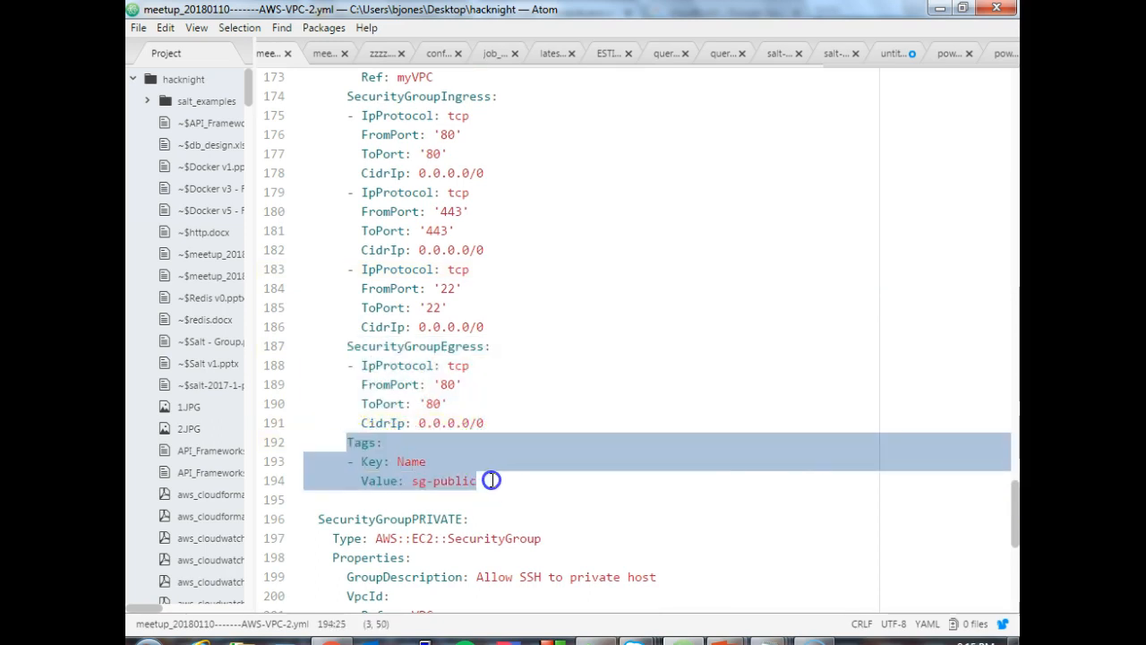
# - Examine the SecurityGroupPRIVATE resource, highlighting its whole definition, and clear the highlight
pyautogui.moveTo(1016, 497); pyautogui.dragTo(1014, 551)
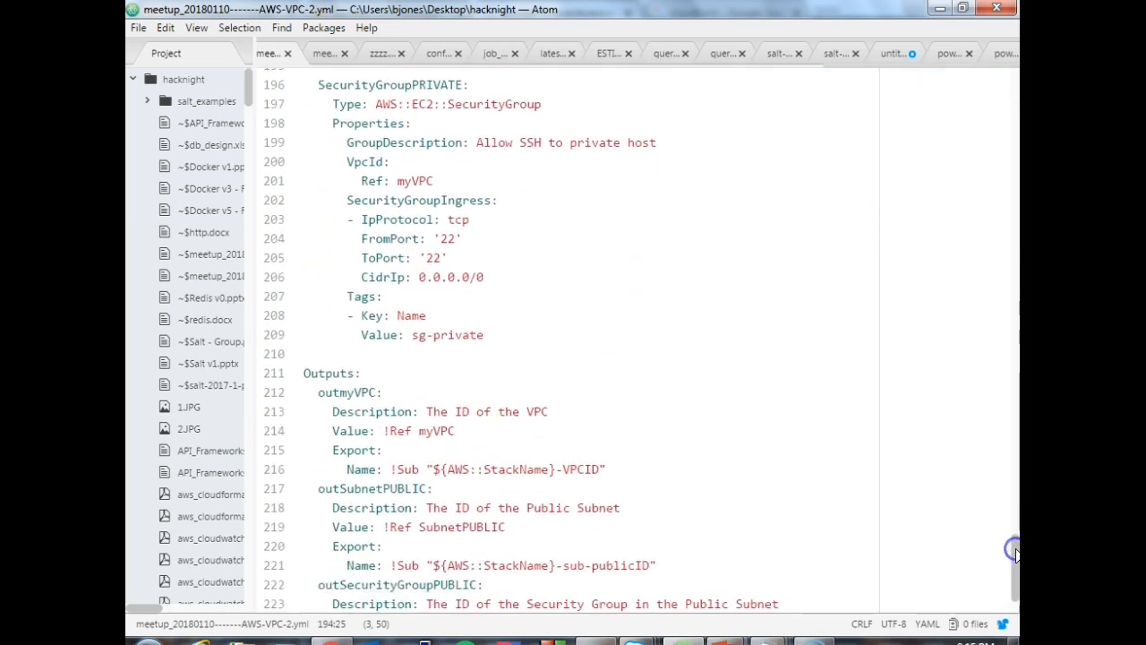
pyautogui.moveTo(313, 86); pyautogui.dragTo(533, 330)
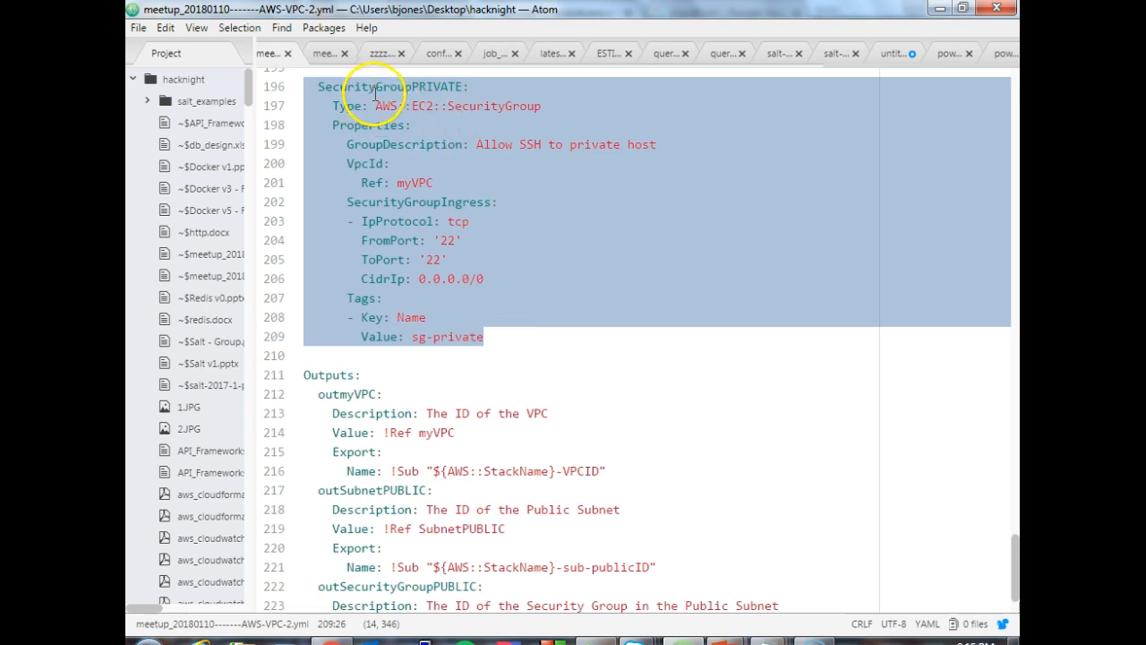
pyautogui.click(624, 330)
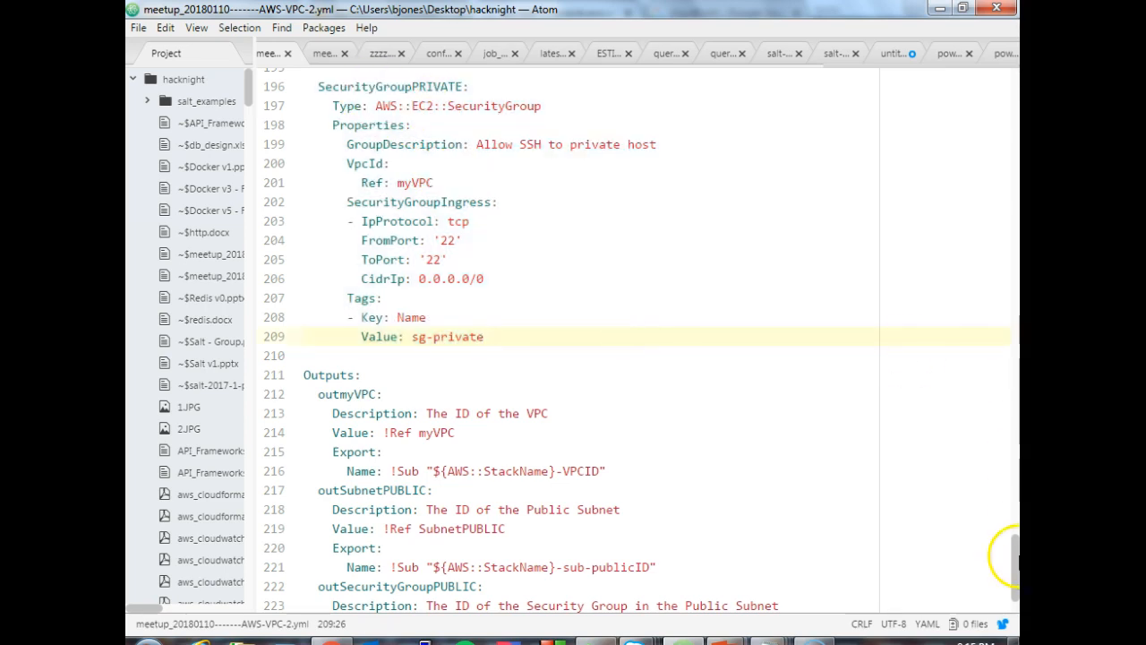
# - Examine the Outputs section, highlighting the outmyVPC and outSubnetPUBLIC names and the !Ref value of outmyVPC
pyautogui.scroll(-2, 1015, 585)
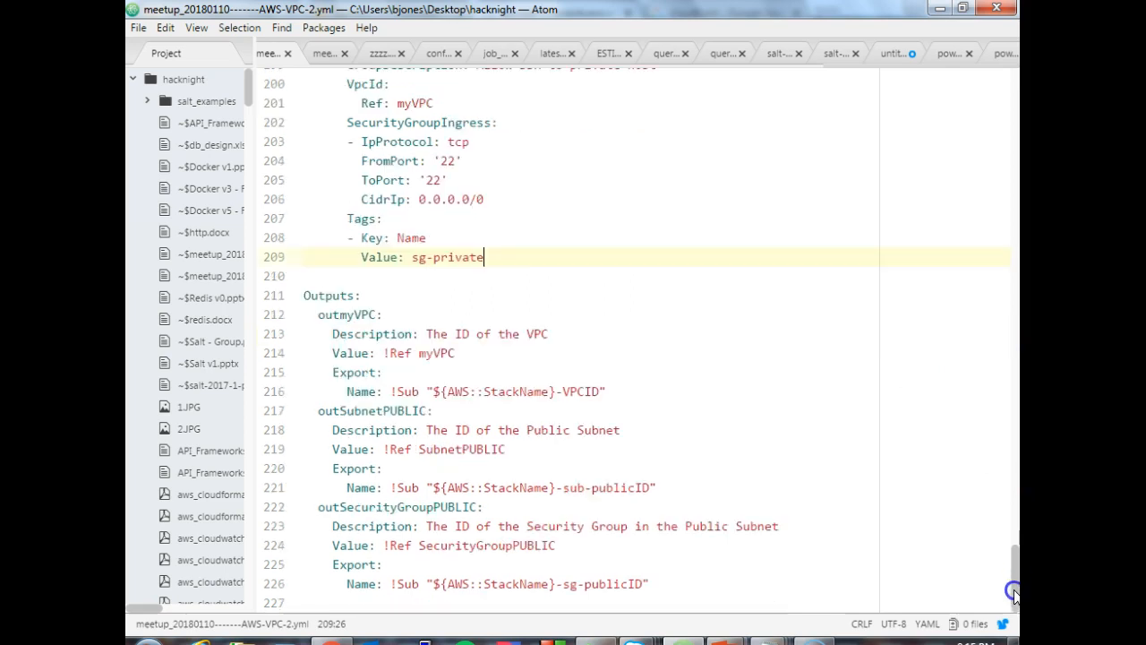
pyautogui.moveTo(305, 315); pyautogui.dragTo(384, 314)
pyautogui.moveTo(304, 411); pyautogui.dragTo(428, 411)
pyautogui.click(333, 334)
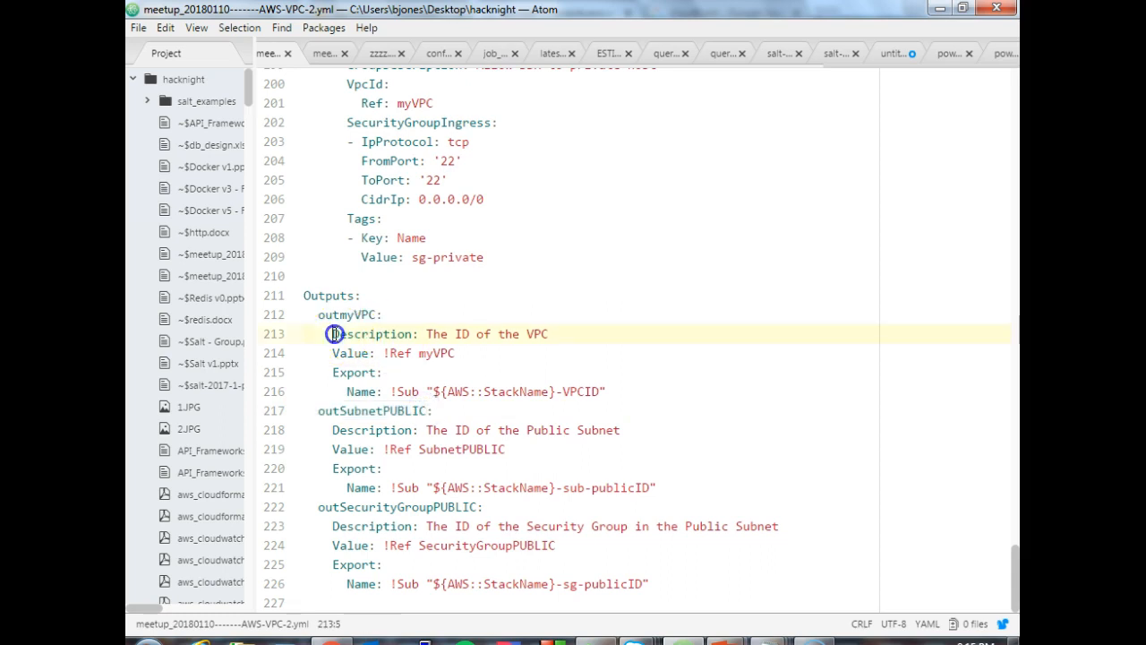
pyautogui.moveTo(333, 353); pyautogui.dragTo(456, 353)
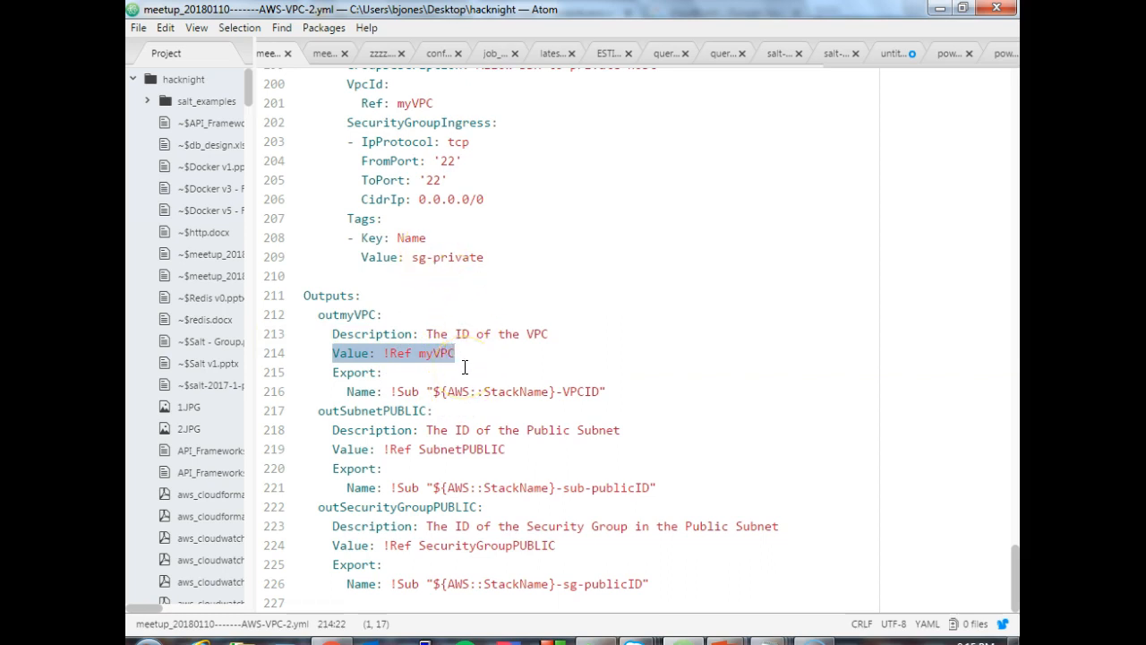
pyautogui.click(392, 353)
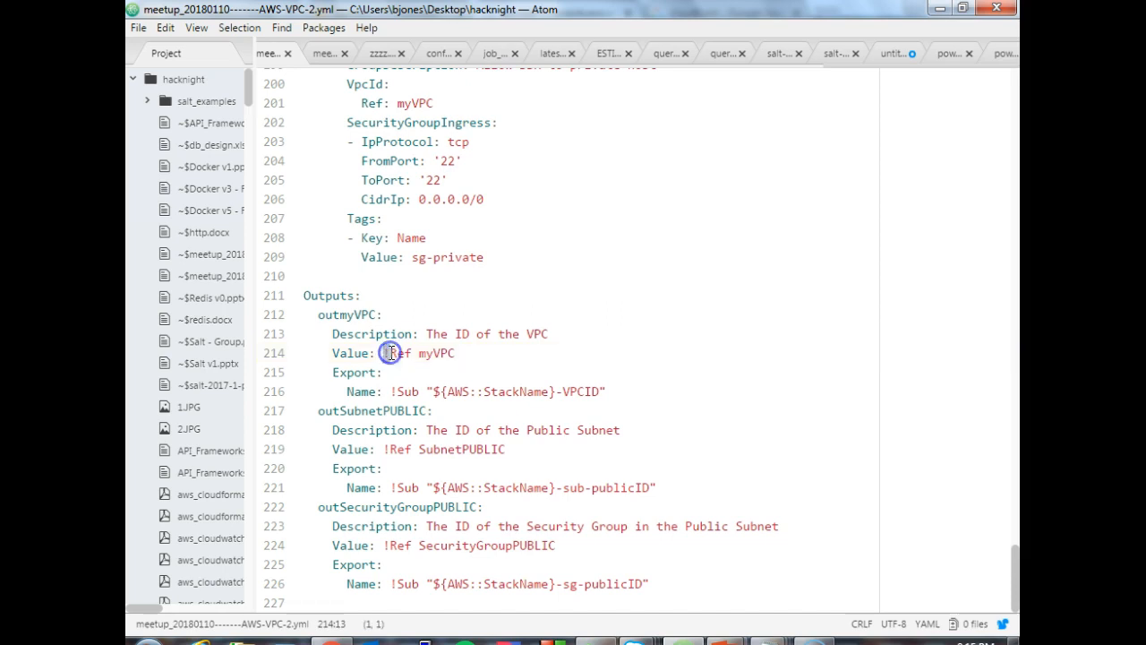
pyautogui.click(391, 392)
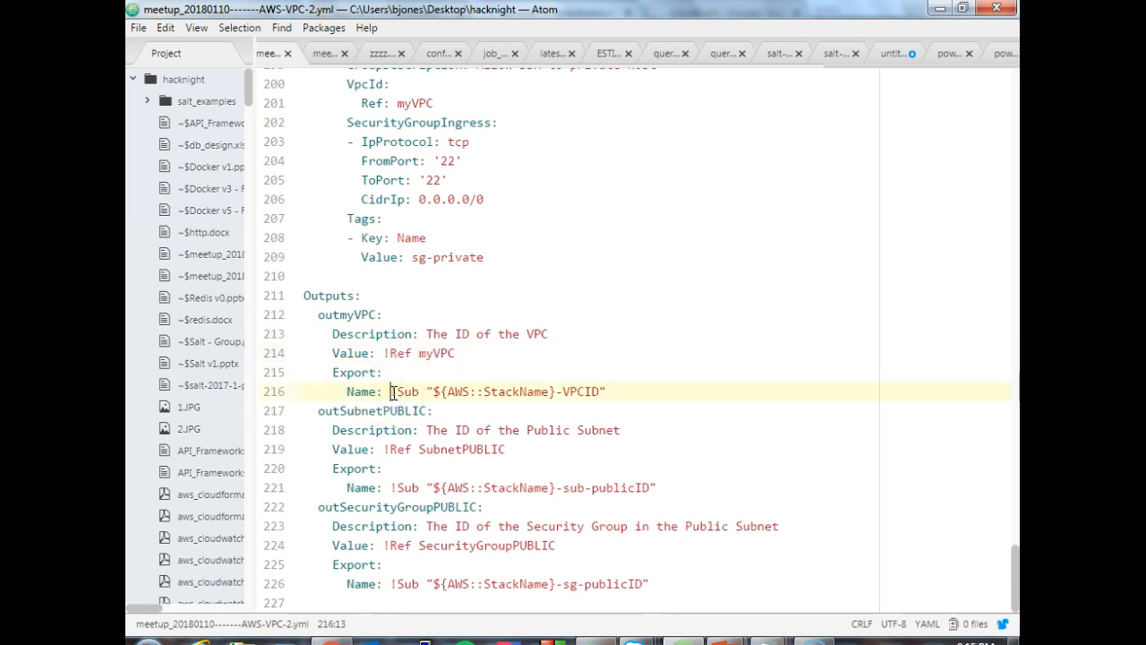
pyautogui.click(391, 353)
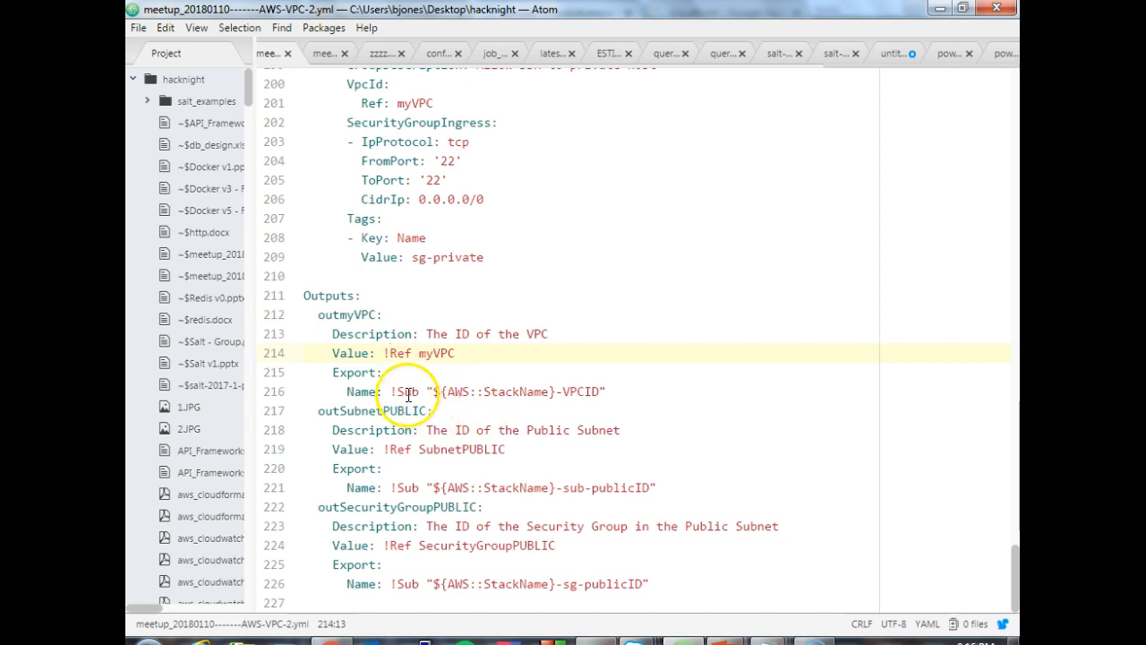
# - Examine the outmyVPC export name, highlighting the full line, the !Sub function and the AWS::StackName variable
pyautogui.moveTo(347, 391); pyautogui.dragTo(542, 391)
pyautogui.moveTo(648, 385); pyautogui.dragTo(649, 386)
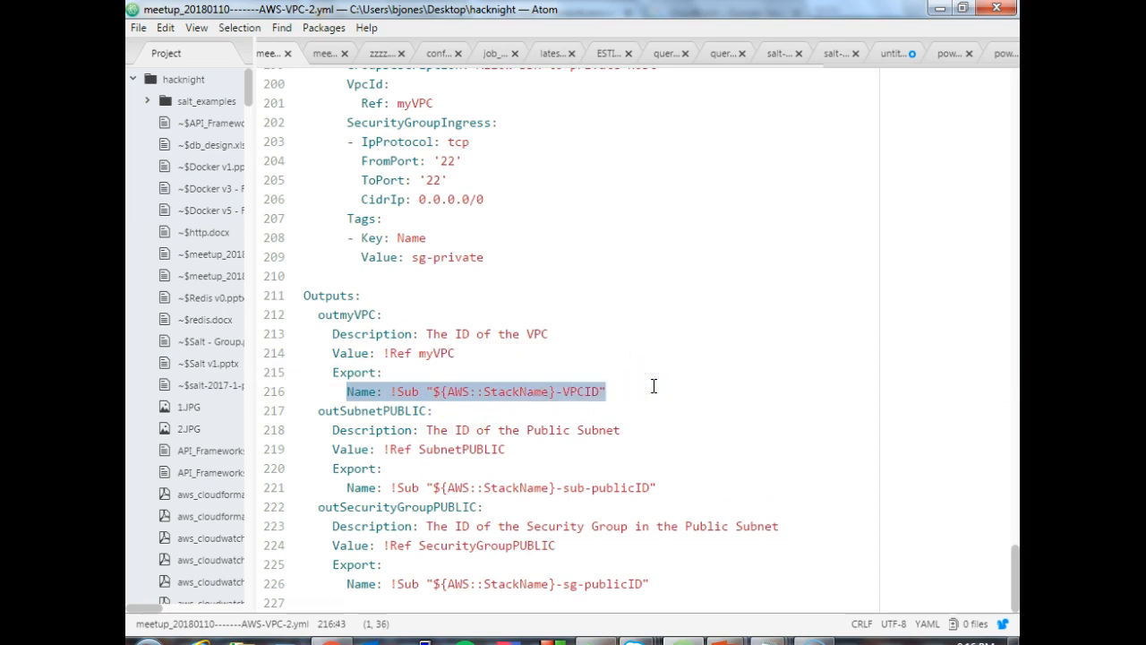
pyautogui.click(623, 390)
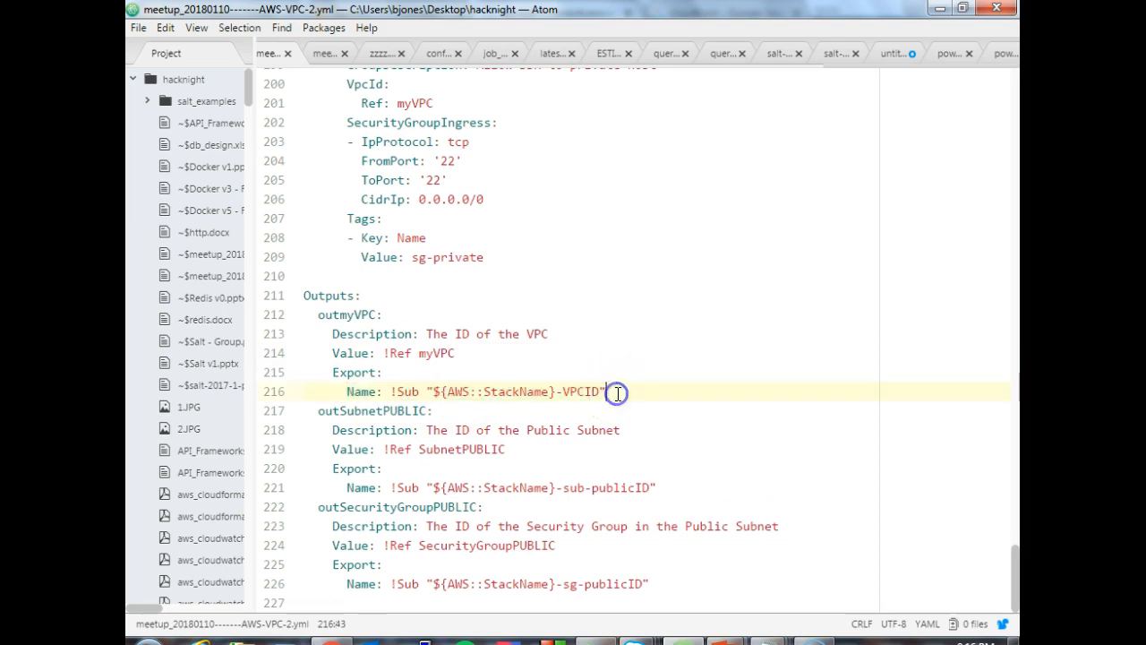
pyautogui.moveTo(391, 392); pyautogui.dragTo(421, 392)
pyautogui.click(439, 392)
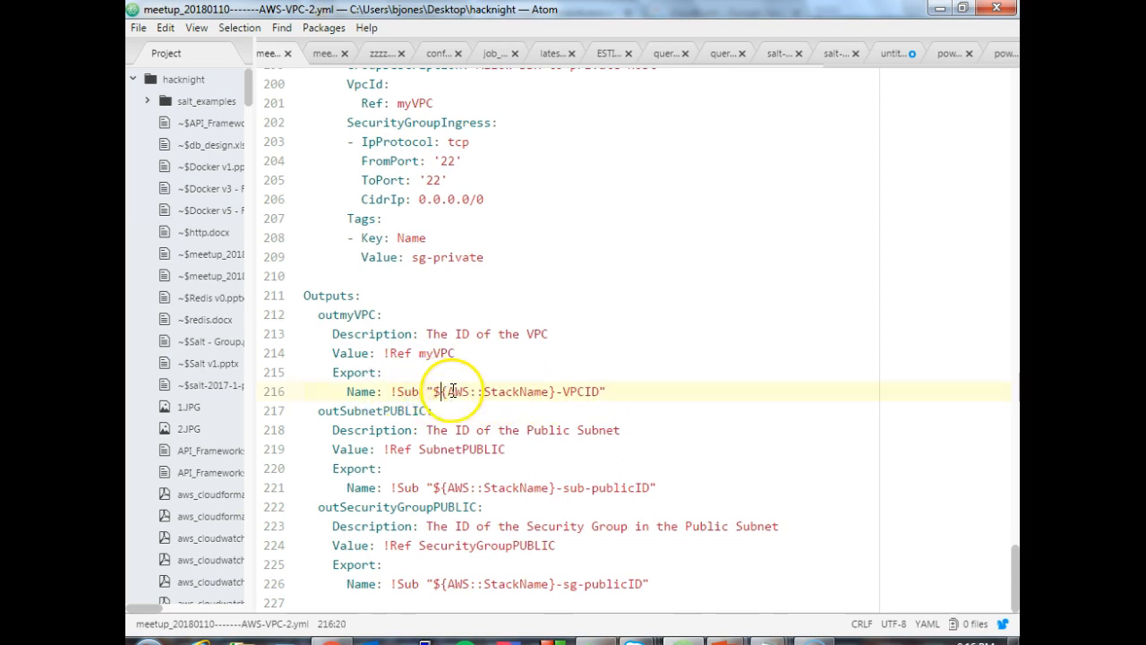
pyautogui.moveTo(427, 391); pyautogui.dragTo(558, 391)
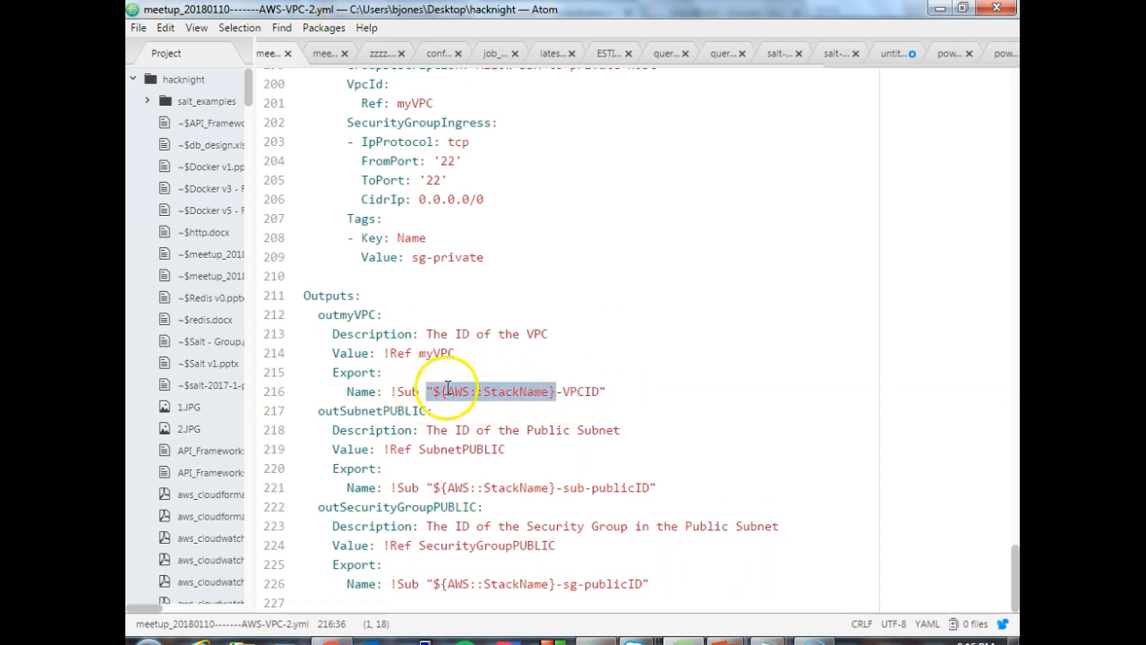
# - Highlight the !Sub export names of outSubnetPUBLIC and outSecurityGroupPUBLIC, and return to the start of the template
pyautogui.click(477, 449)
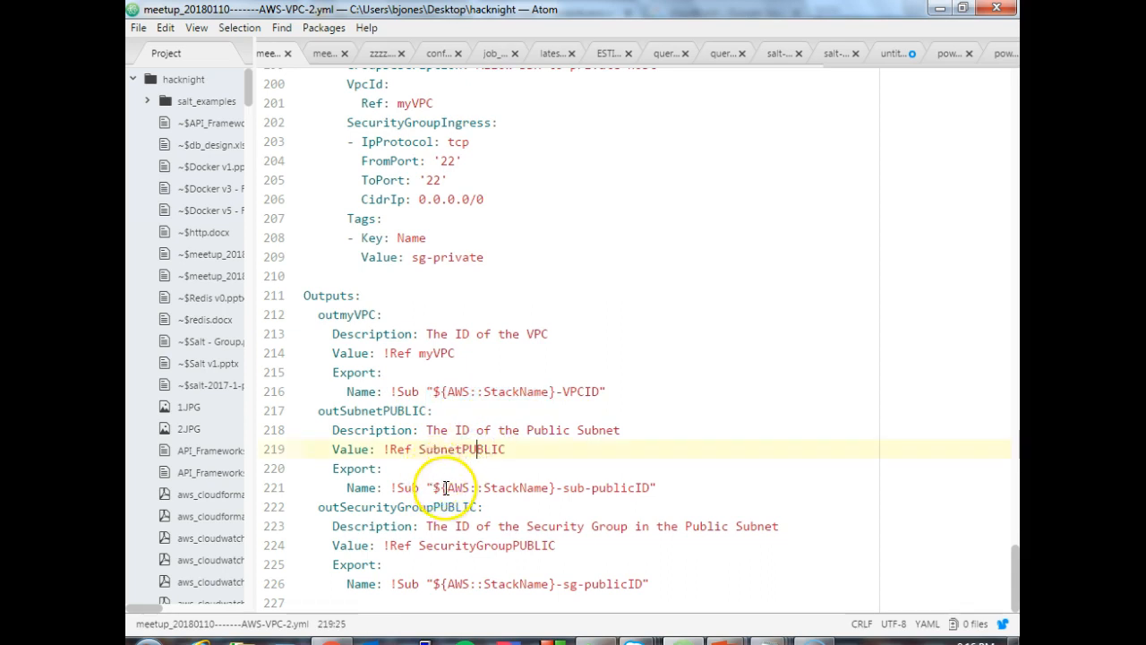
pyautogui.moveTo(392, 486); pyautogui.dragTo(576, 485)
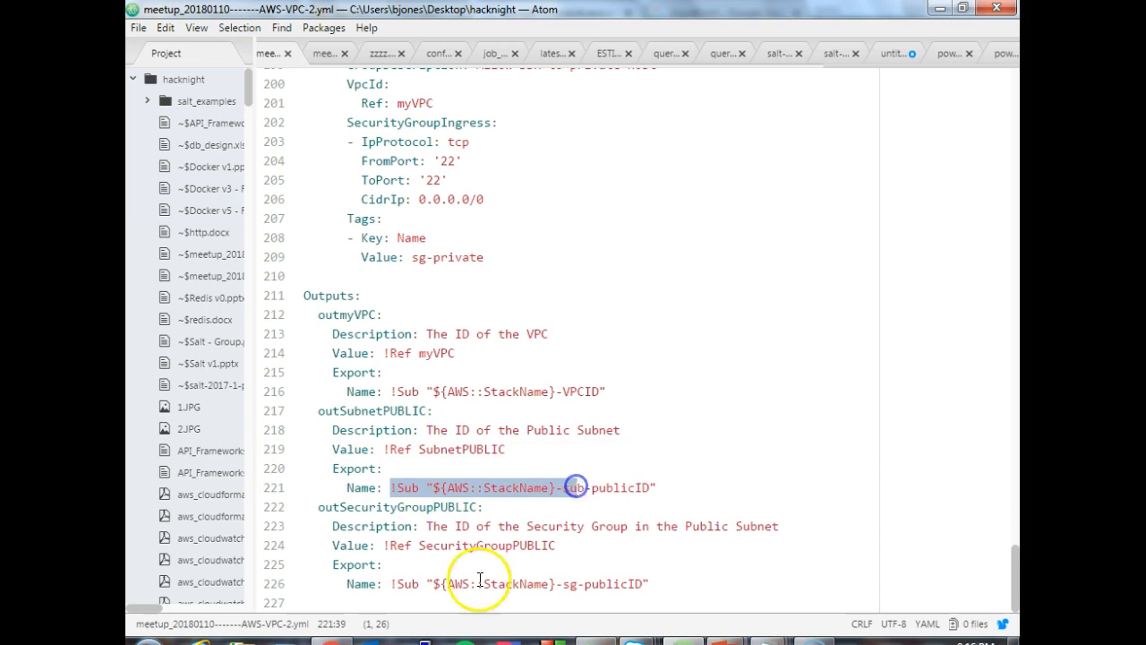
pyautogui.moveTo(397, 583); pyautogui.dragTo(525, 583)
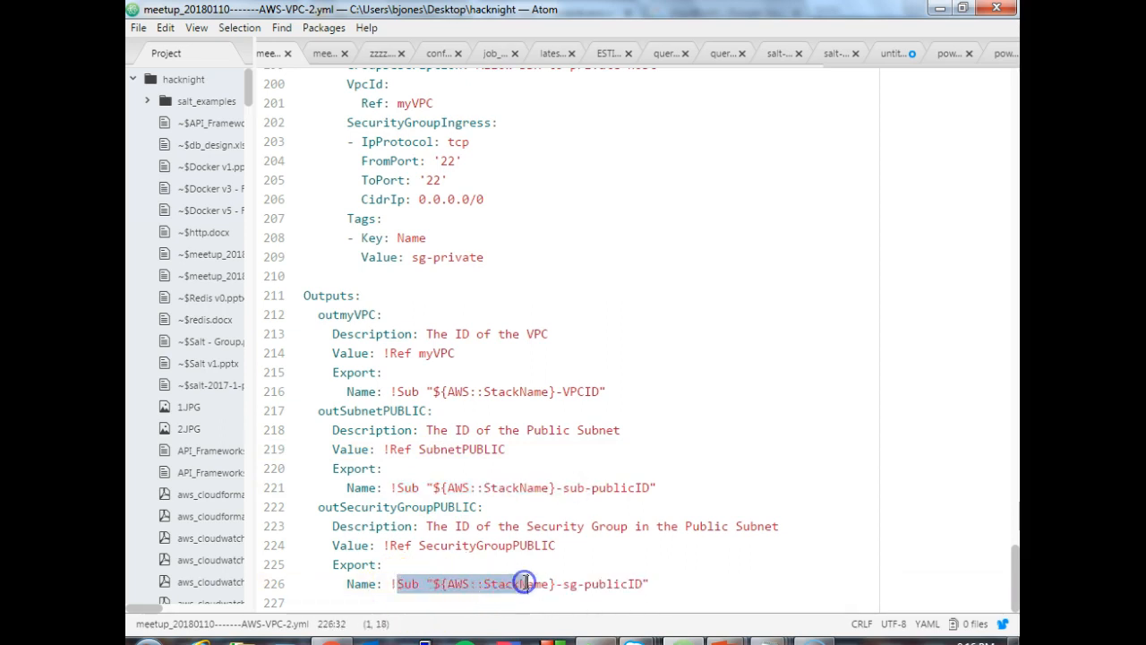
pyautogui.moveTo(1015, 561); pyautogui.dragTo(1016, 76)
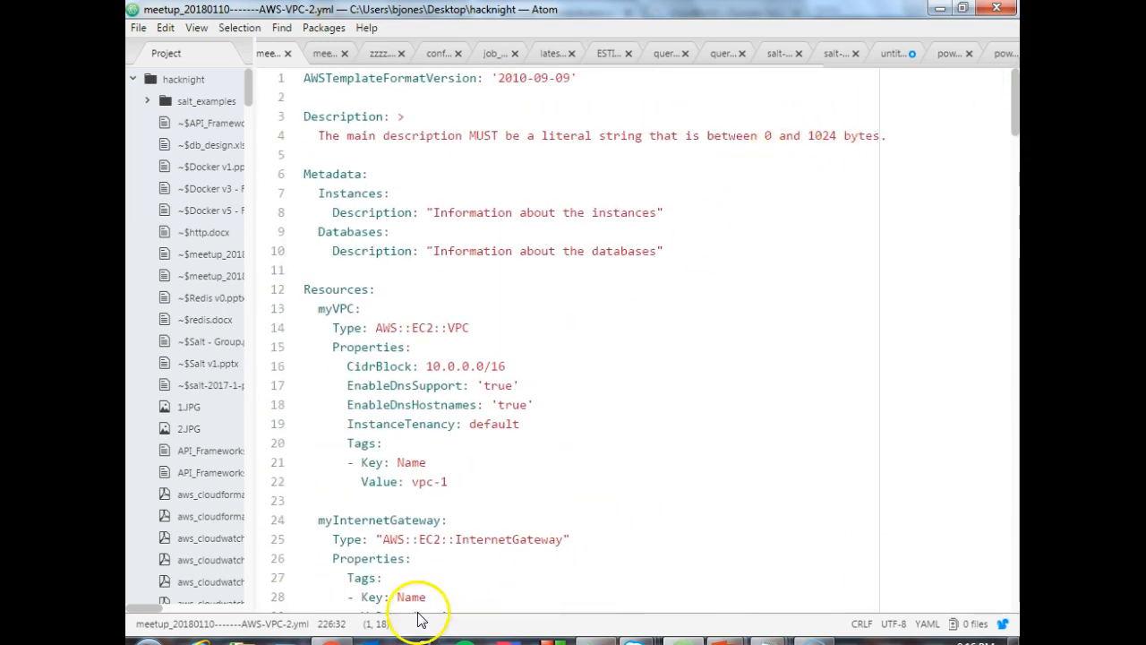
# - Switch to Chrome and reload the VPC console's NAT Gateways page
pyautogui.click(332, 638)
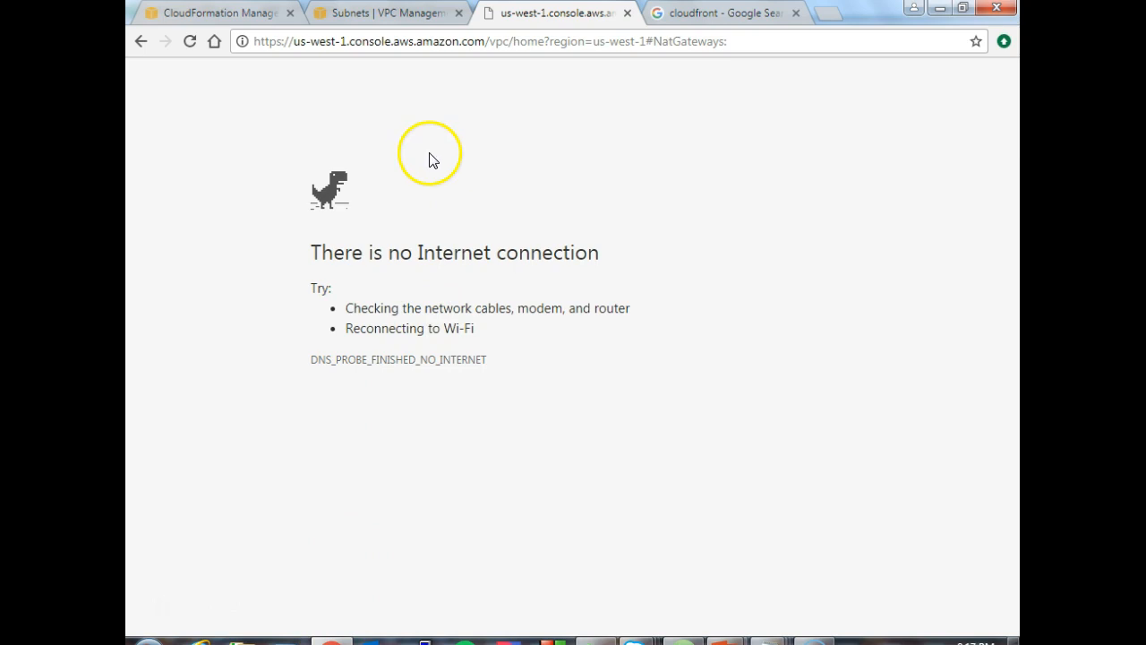
pyautogui.click(190, 40)
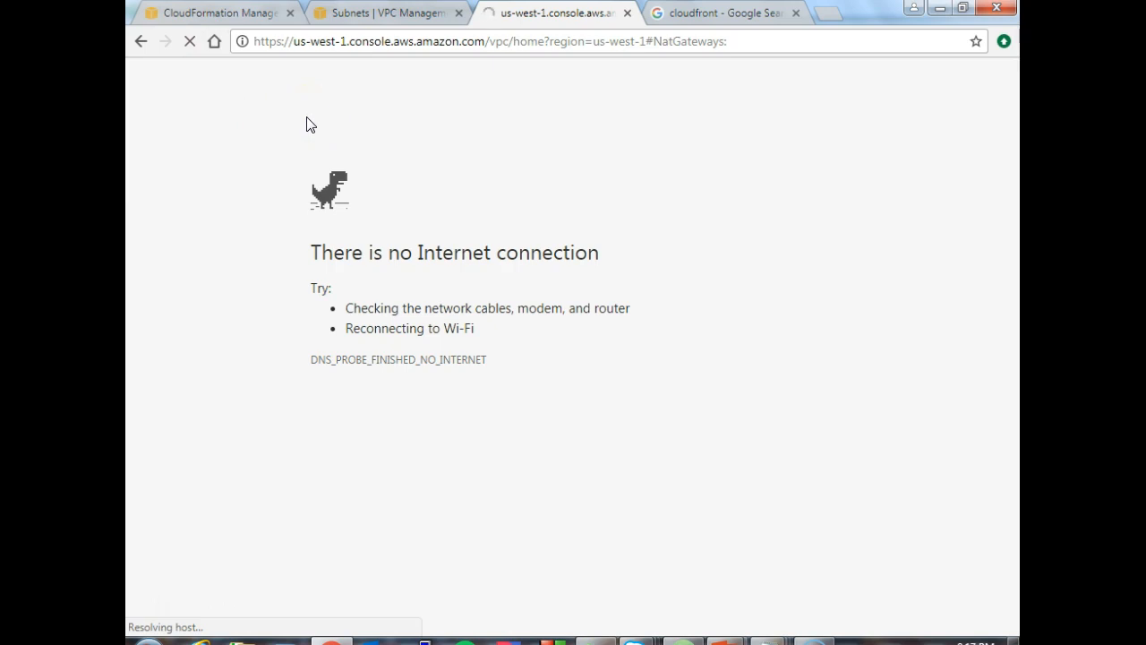
pyautogui.click(417, 179)
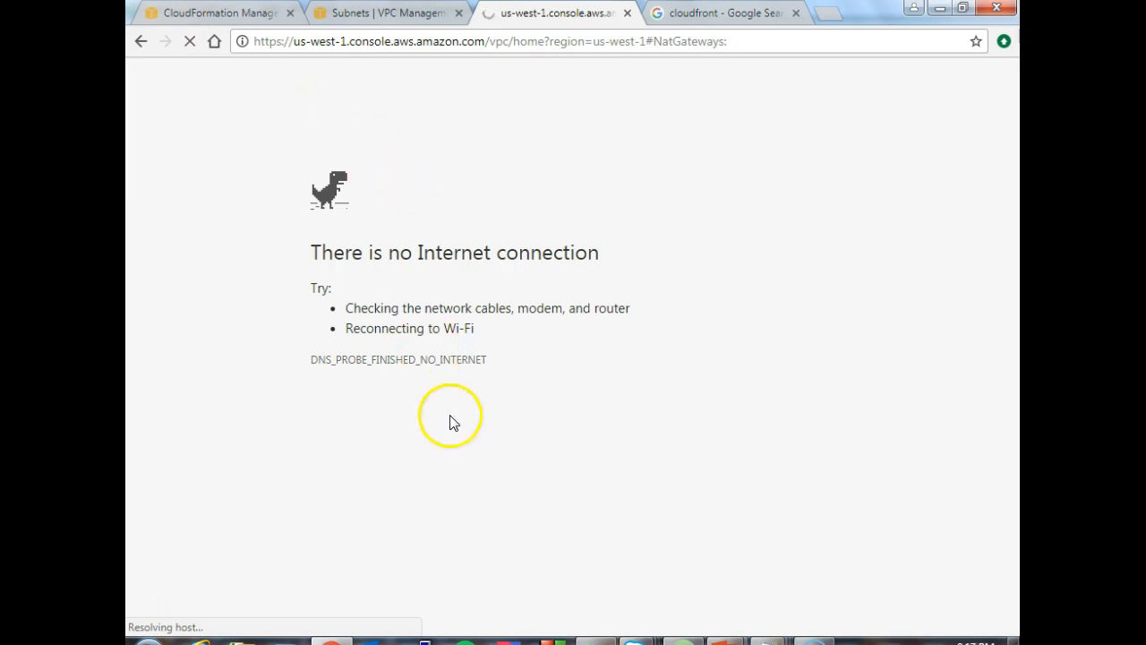
pyautogui.press('space')
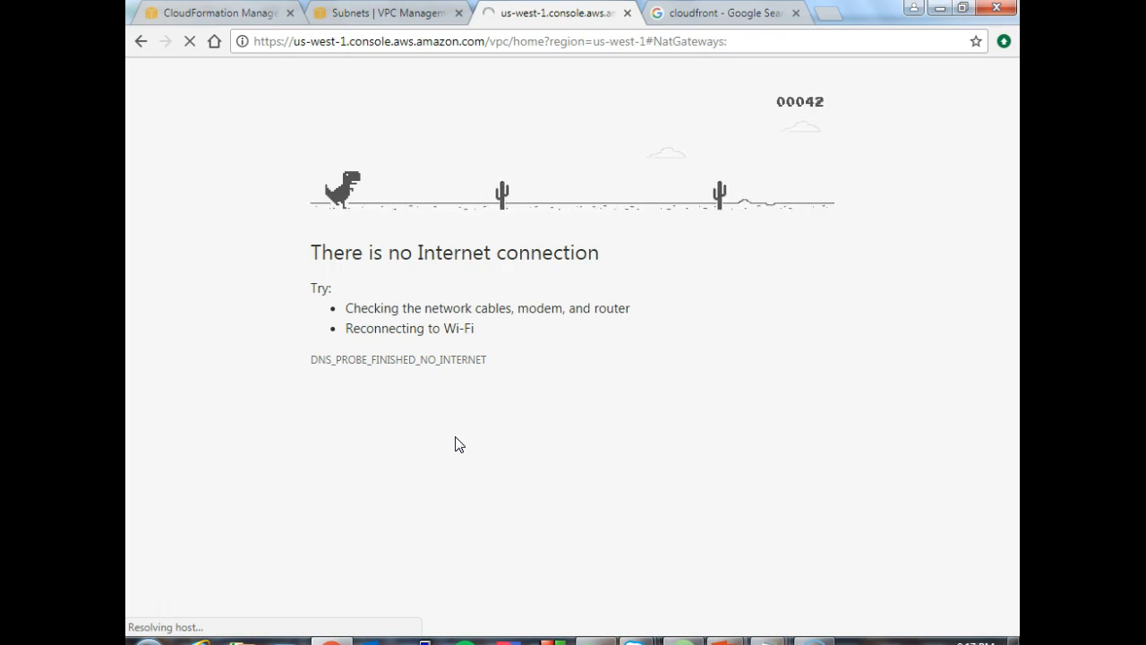
pyautogui.press('space')
pyautogui.press('space')
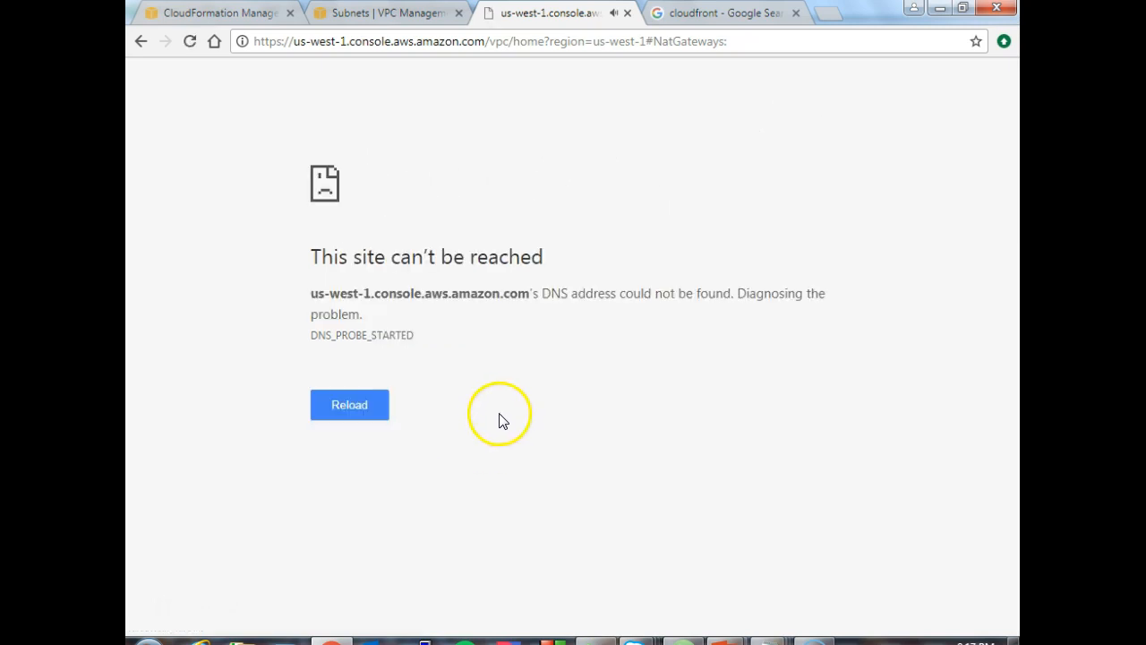
# - Reload the NAT Gateways page, then disconnect from the CIC wireless network and reconnect to it
pyautogui.click(190, 42)
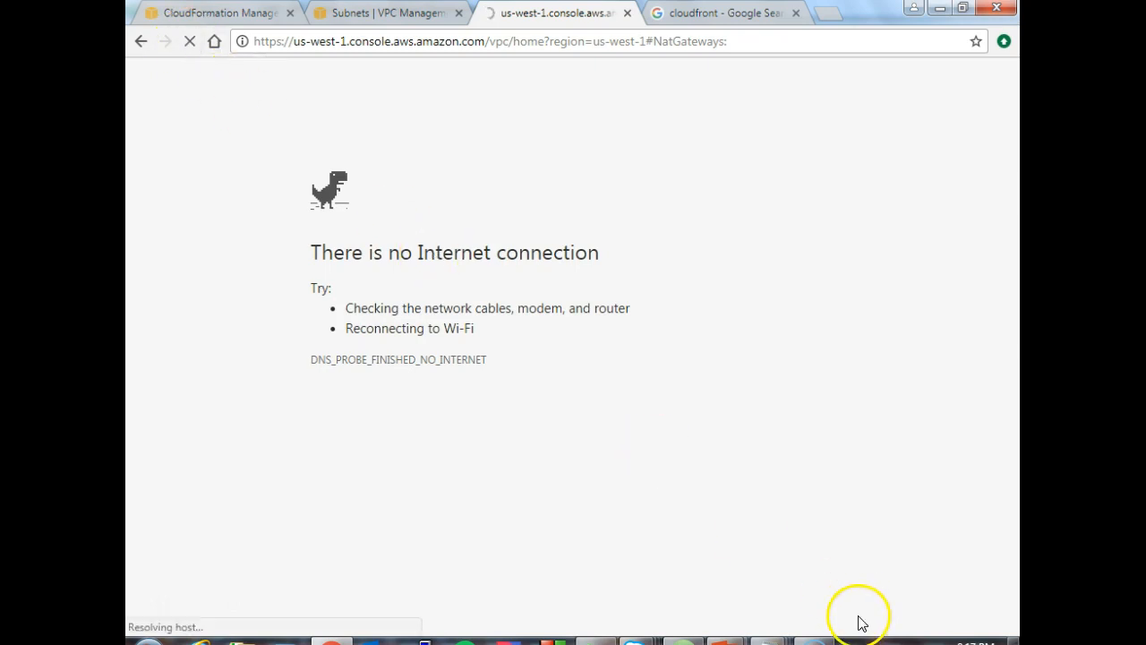
pyautogui.click(926, 642)
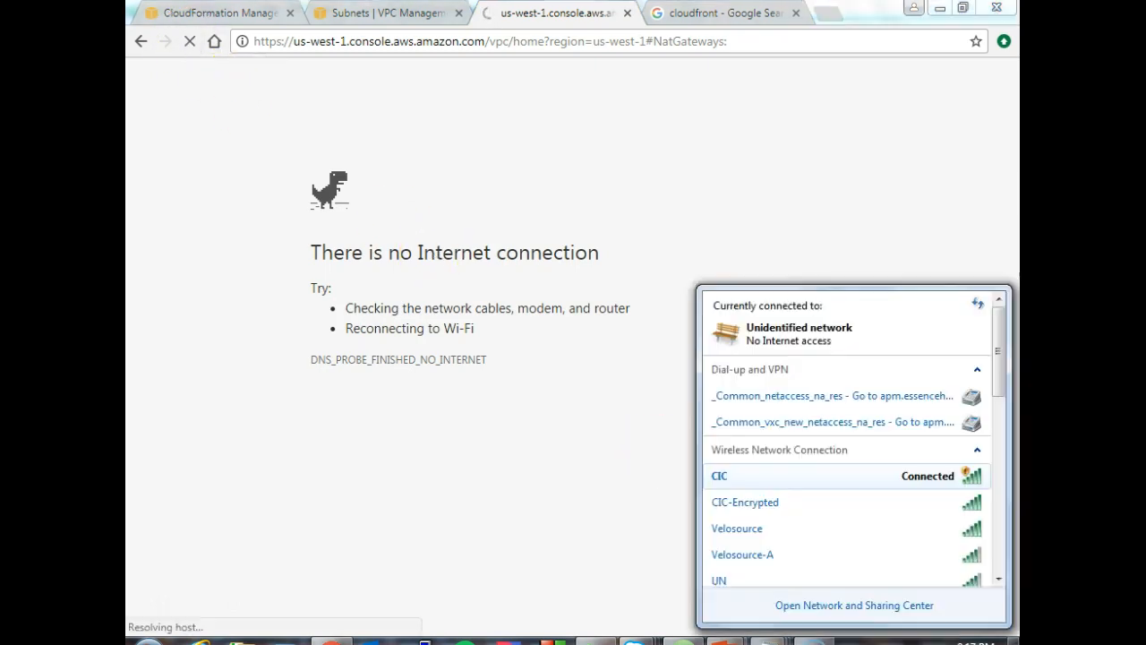
pyautogui.click(909, 480)
pyautogui.click(943, 499)
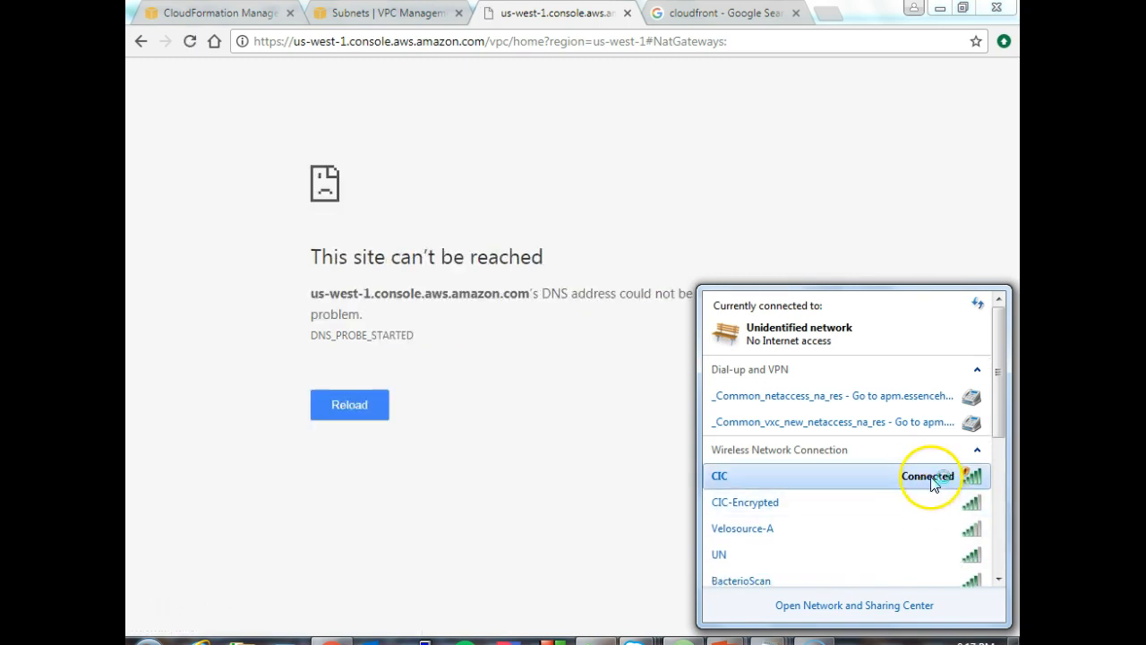
pyautogui.click(931, 475)
pyautogui.click(949, 503)
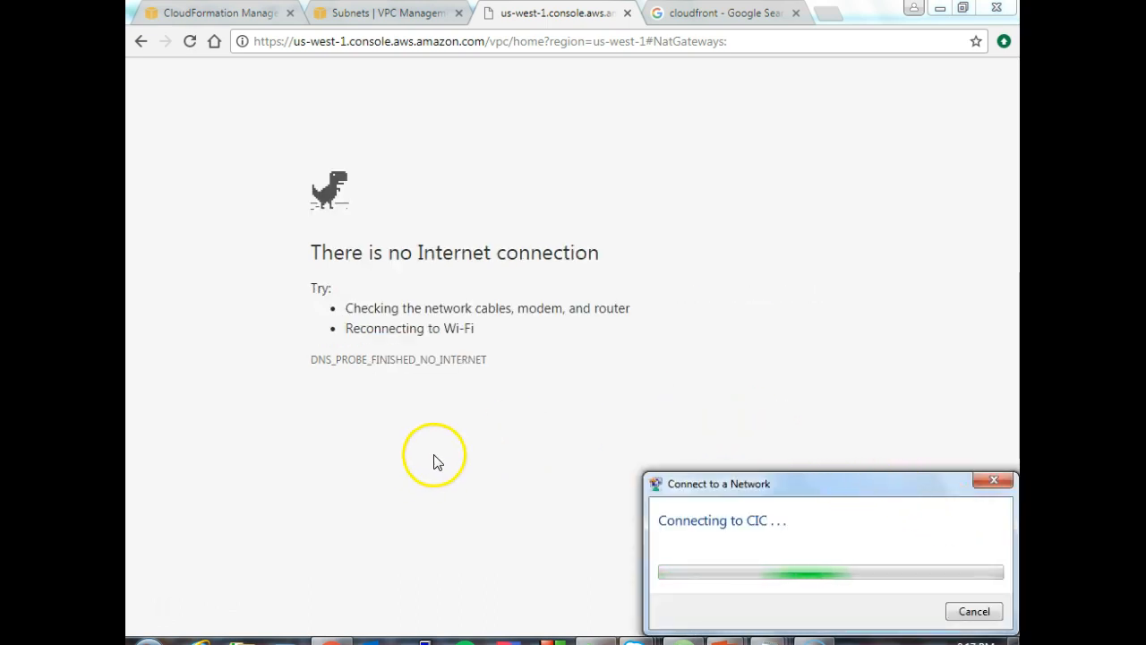
# - Return to the CloudFormation Stacks page for N. California and reload it
pyautogui.click(383, 18)
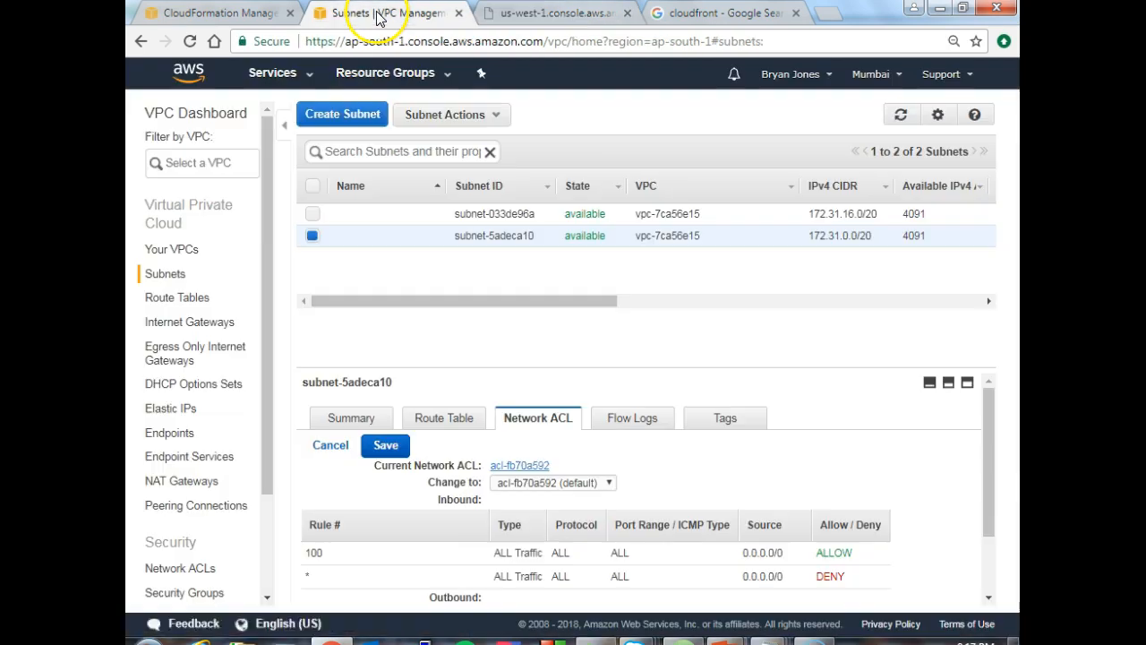
pyautogui.click(226, 11)
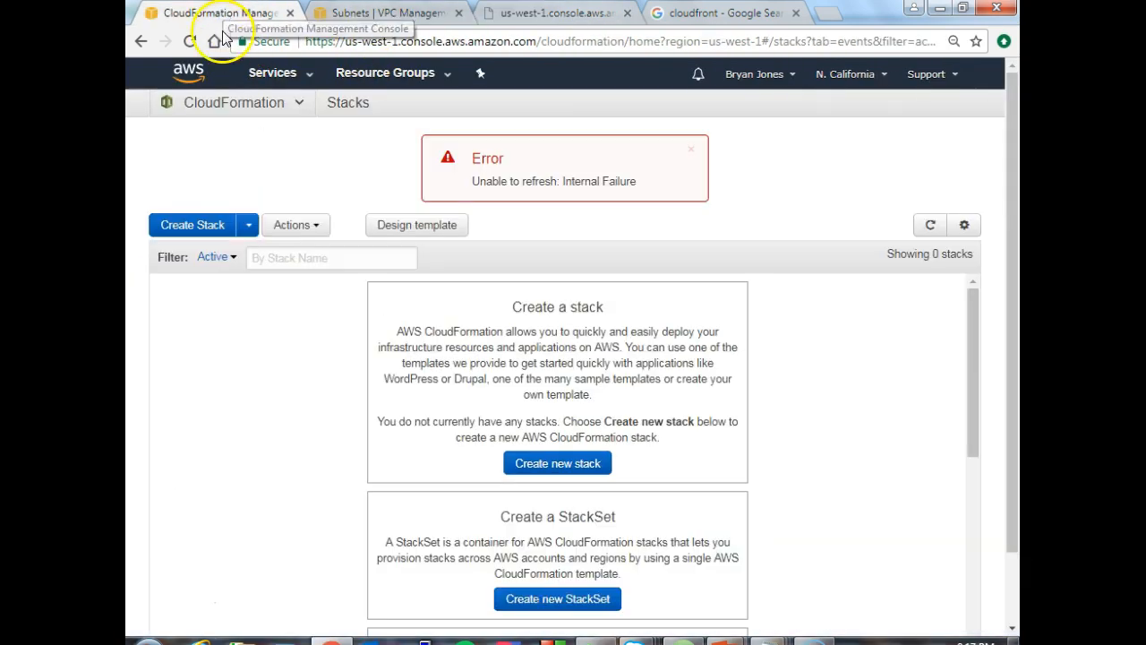
pyautogui.click(189, 45)
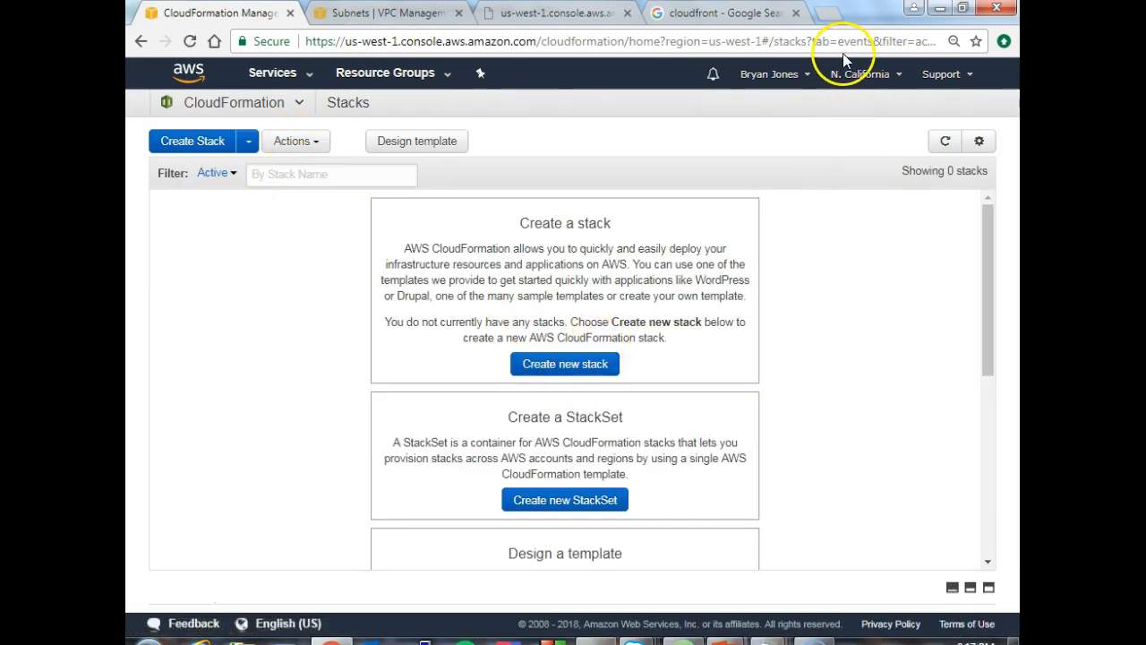
# - Start a new stack, upload meetup_20180110-------AWS-VPC-2.yml from the hacknight folder as its template, and continue to the stack details
pyautogui.click(573, 367)
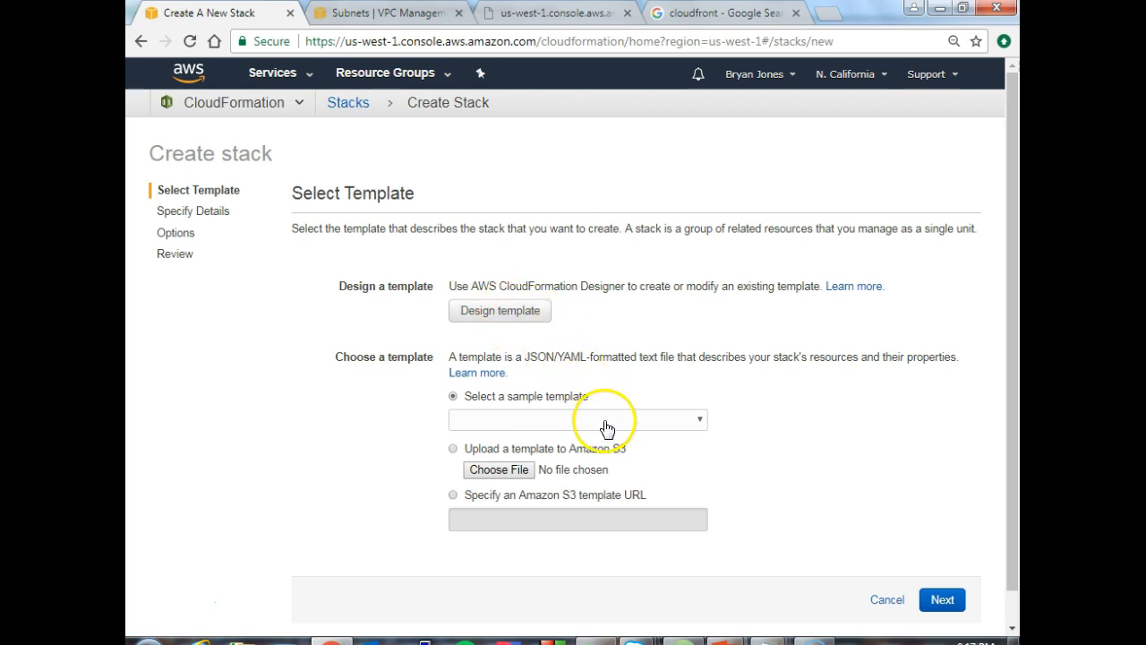
pyautogui.click(507, 472)
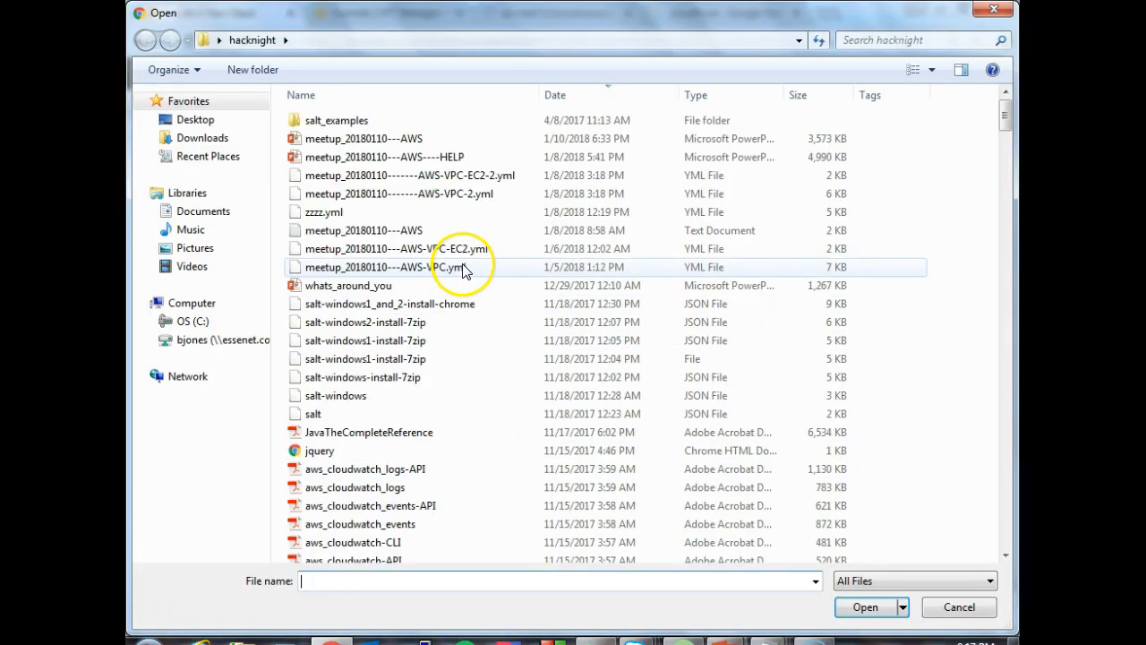
pyautogui.click(460, 196)
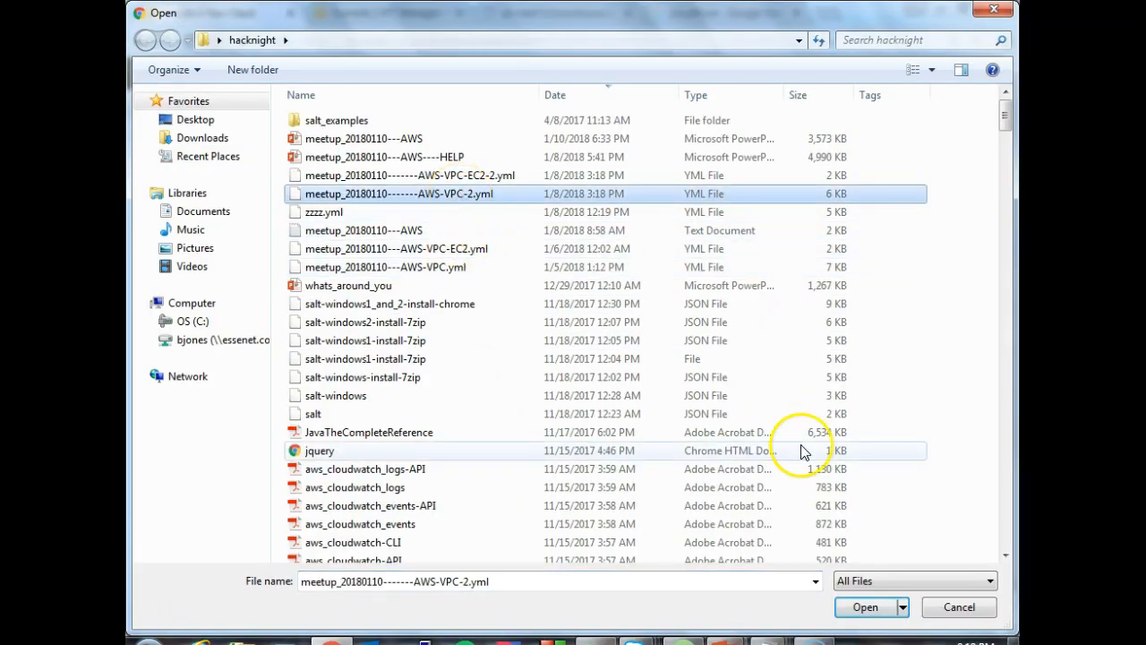
pyautogui.click(865, 608)
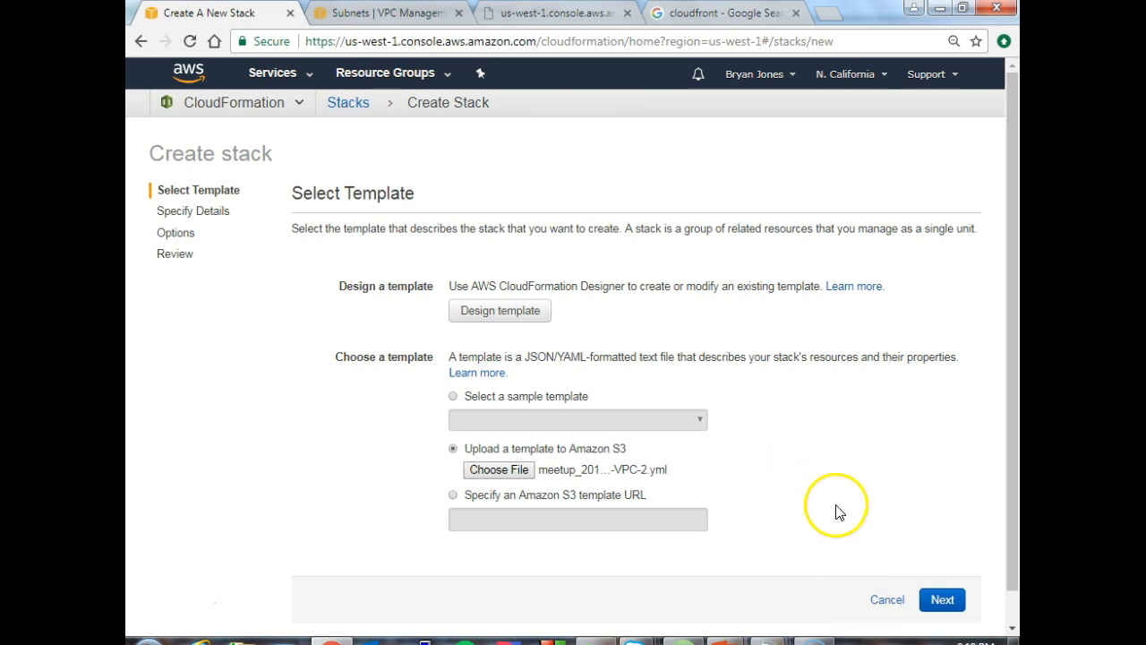
pyautogui.click(943, 600)
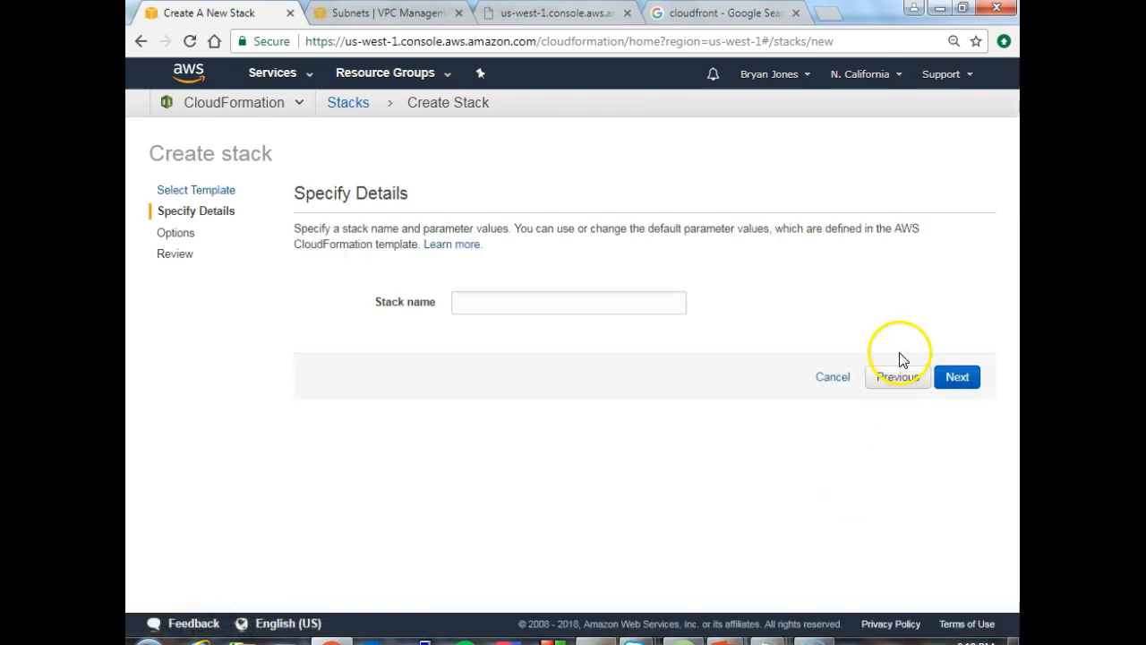
# - Name the stack fullstack and continue to its options
pyautogui.click(496, 306)
pyautogui.write('fullstack')
pyautogui.click(717, 408)
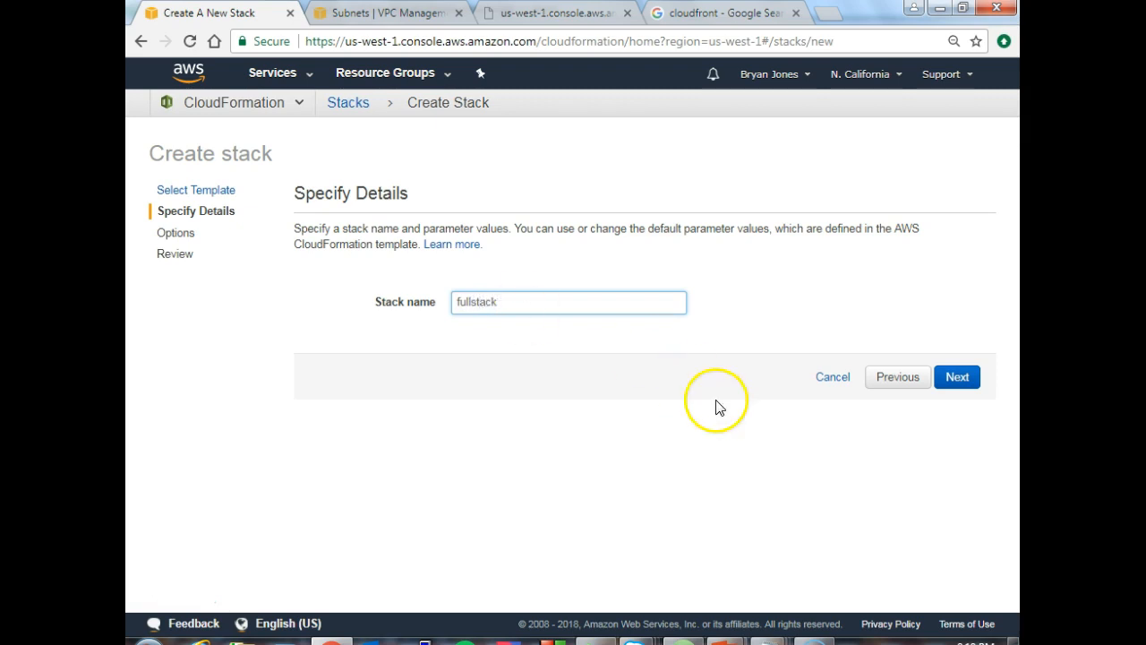
pyautogui.click(958, 378)
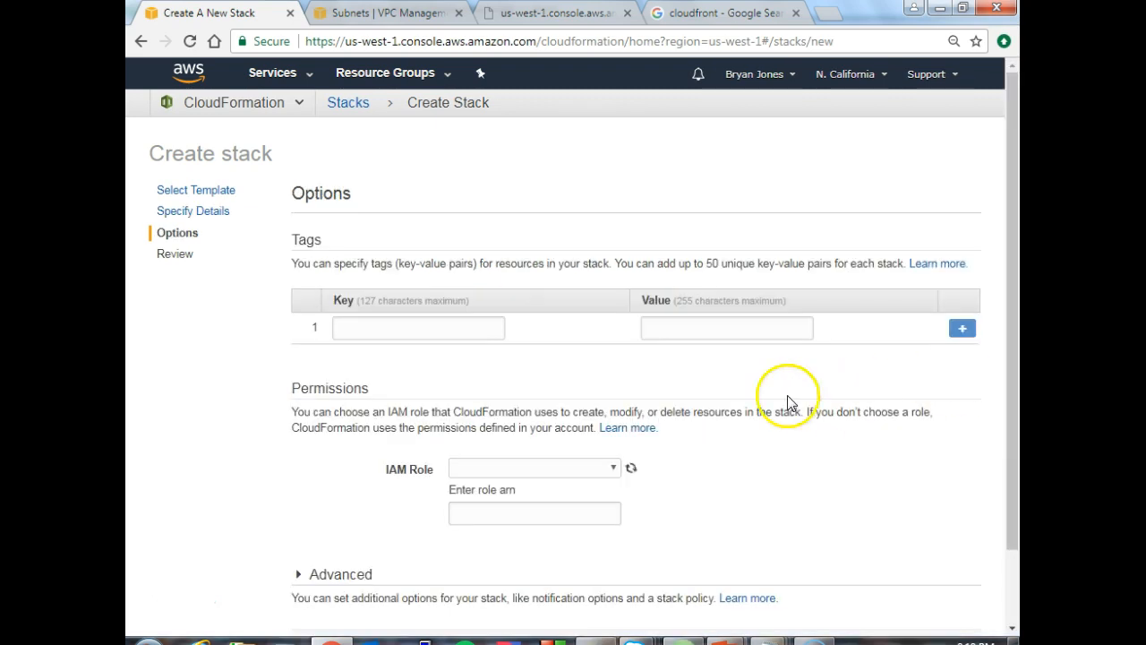
# - Examine the stack's tag fields and the IAM role choices without setting any of them
pyautogui.click(394, 328)
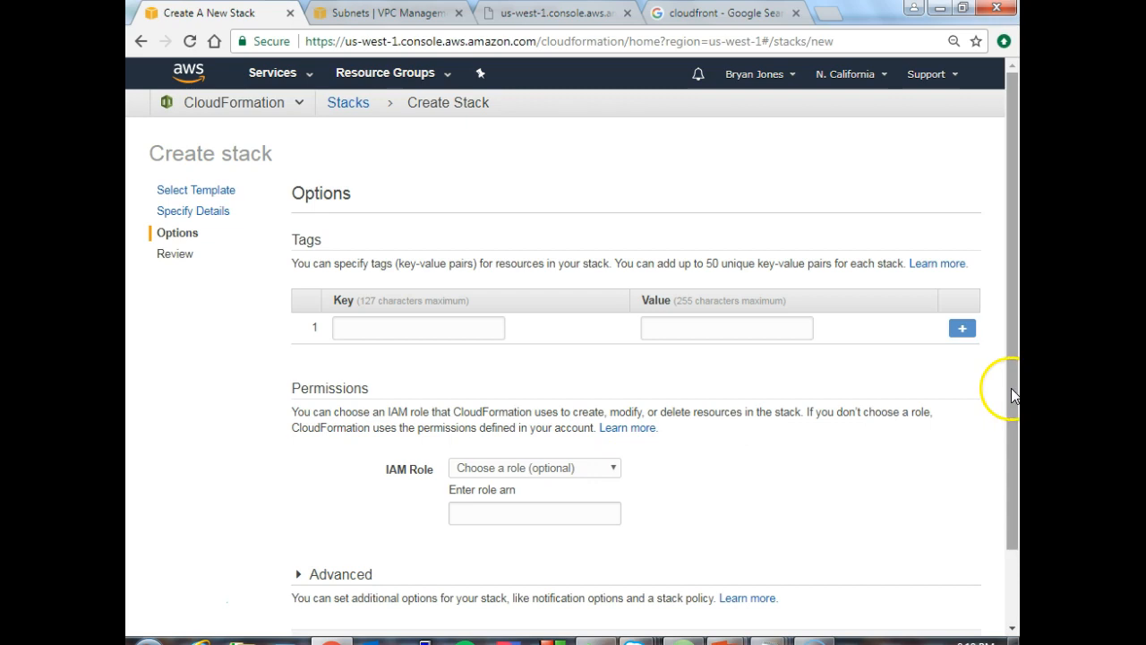
pyautogui.moveTo(1012, 390); pyautogui.dragTo(1005, 460)
pyautogui.click(612, 388)
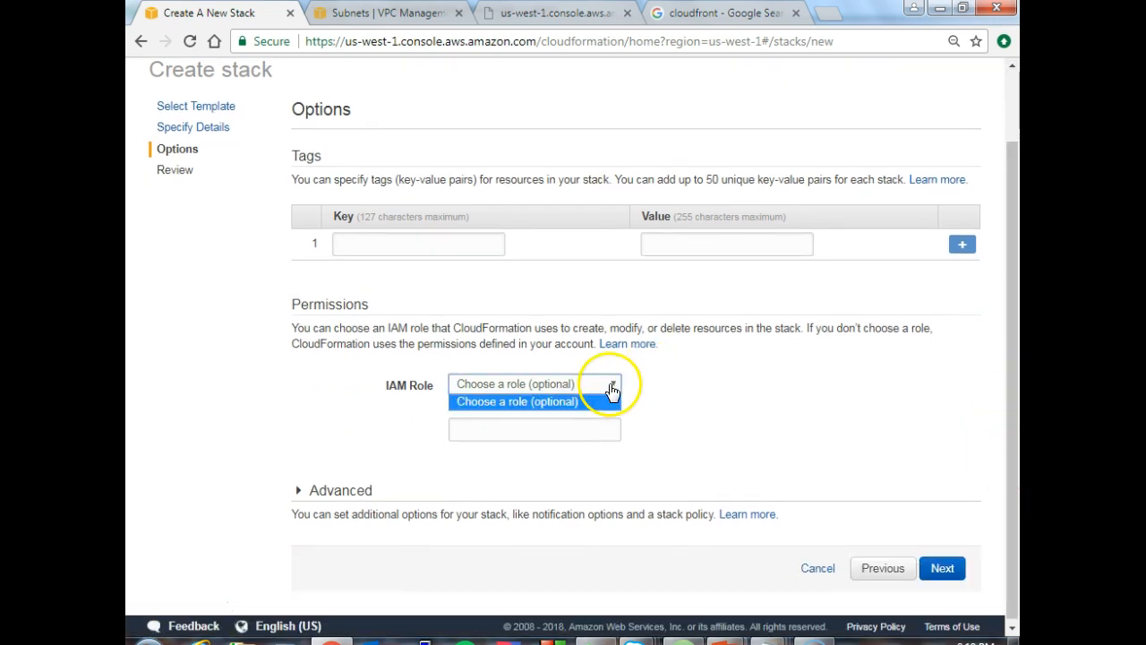
pyautogui.click(653, 397)
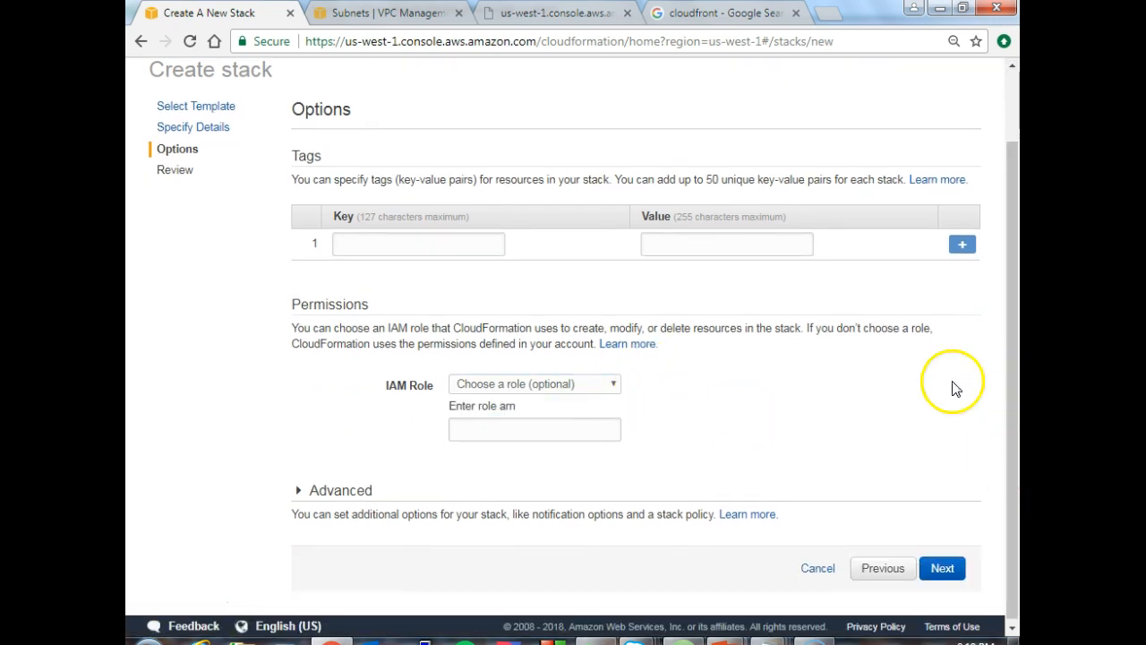
pyautogui.moveTo(1013, 397); pyautogui.dragTo(1015, 422)
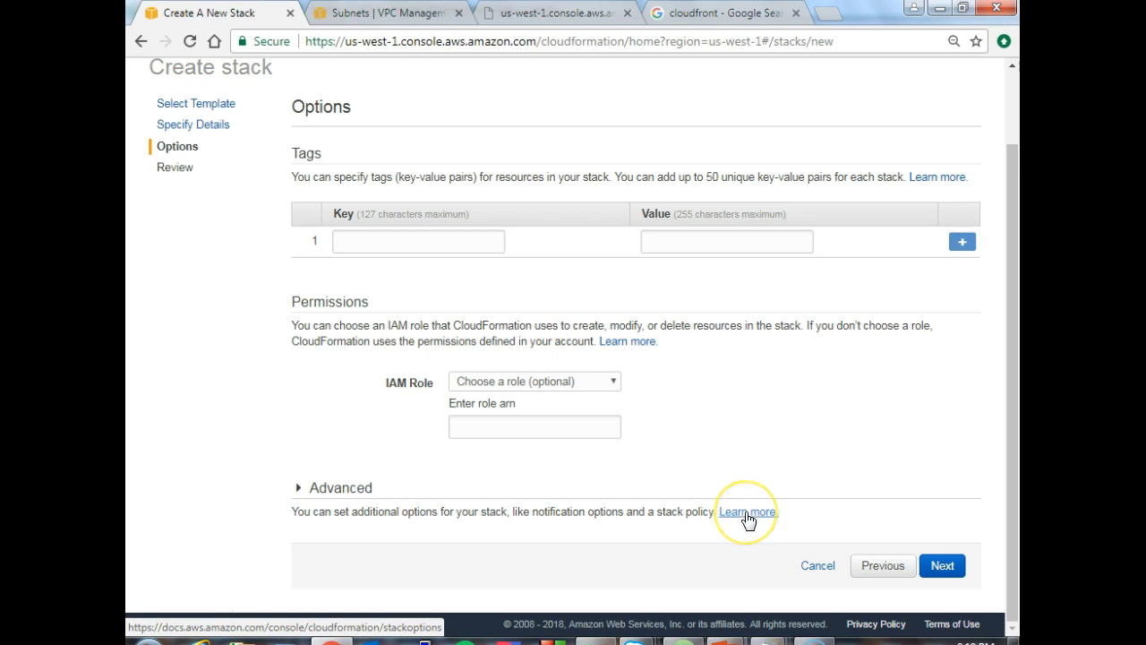
# - Open the help on advanced stack options, return to the stack wizard and proceed to the Review page with the default options
pyautogui.click(751, 514)
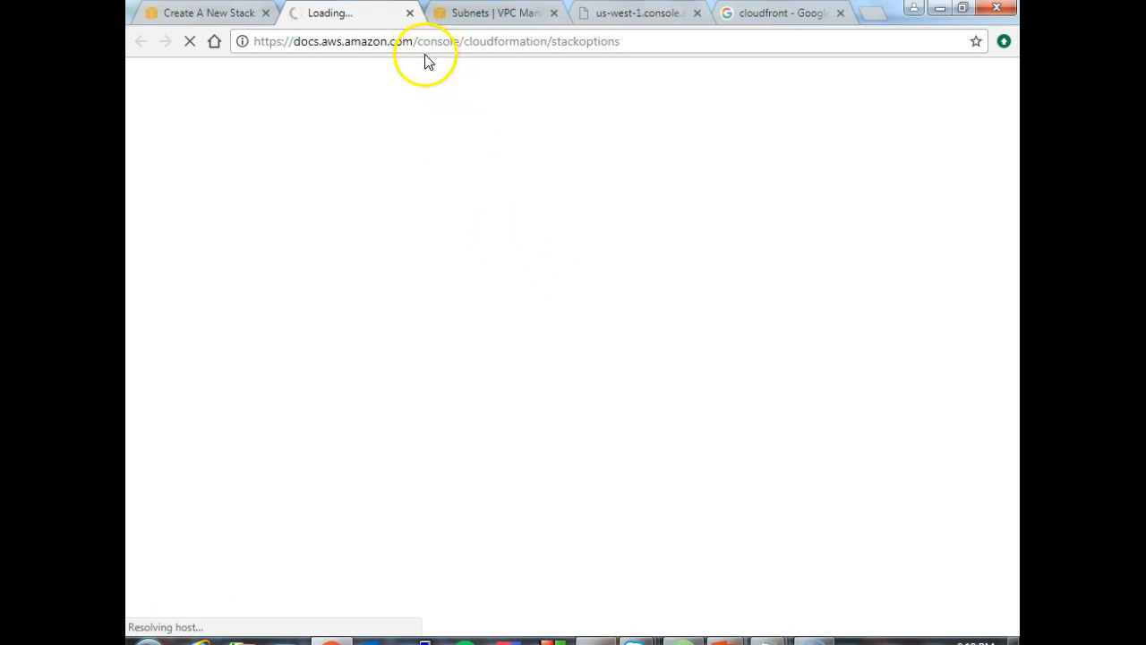
pyautogui.click(205, 16)
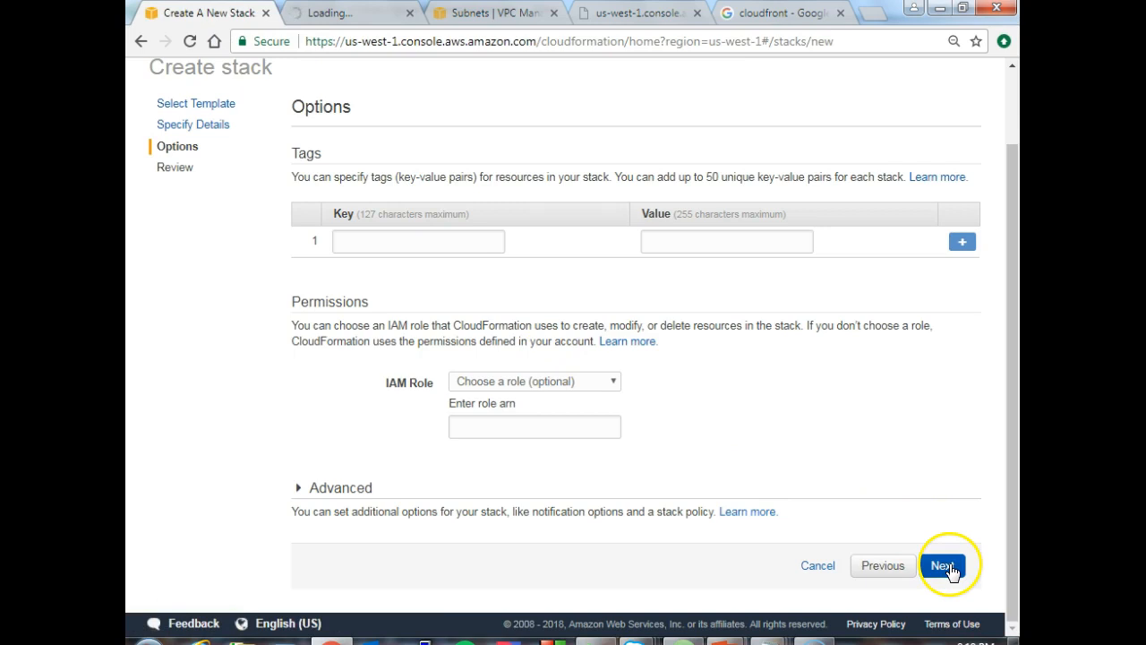
pyautogui.click(945, 566)
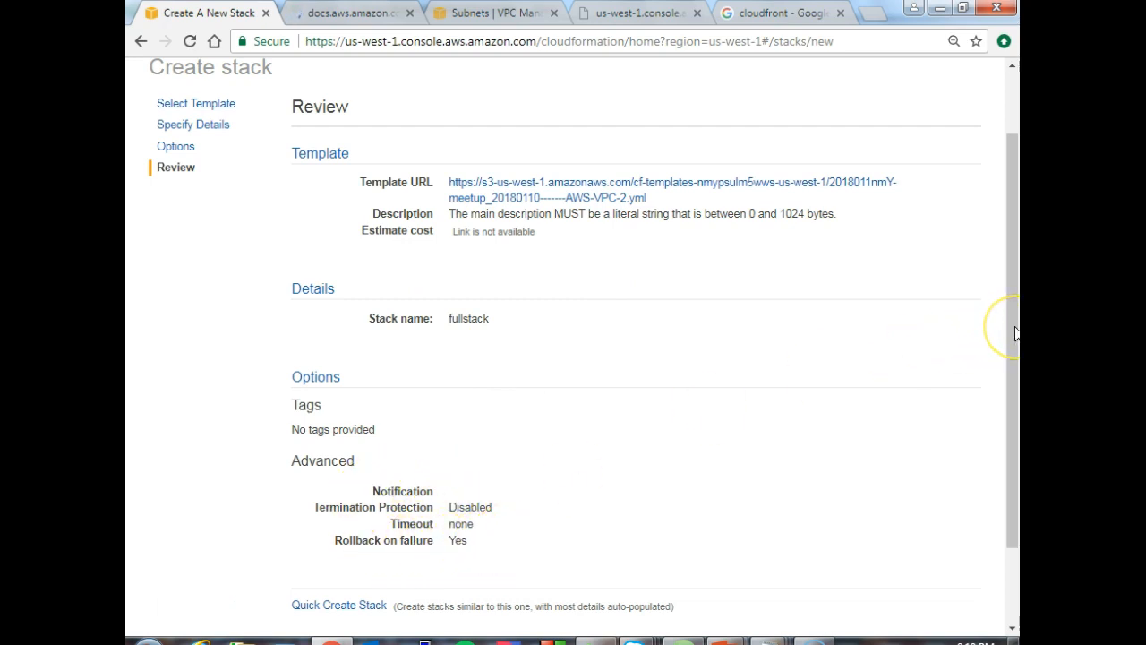
# - Wait for the unresponsive pages to recover, review the fullstack settings and create the stack
pyautogui.click(1007, 385)
pyautogui.click(1014, 484)
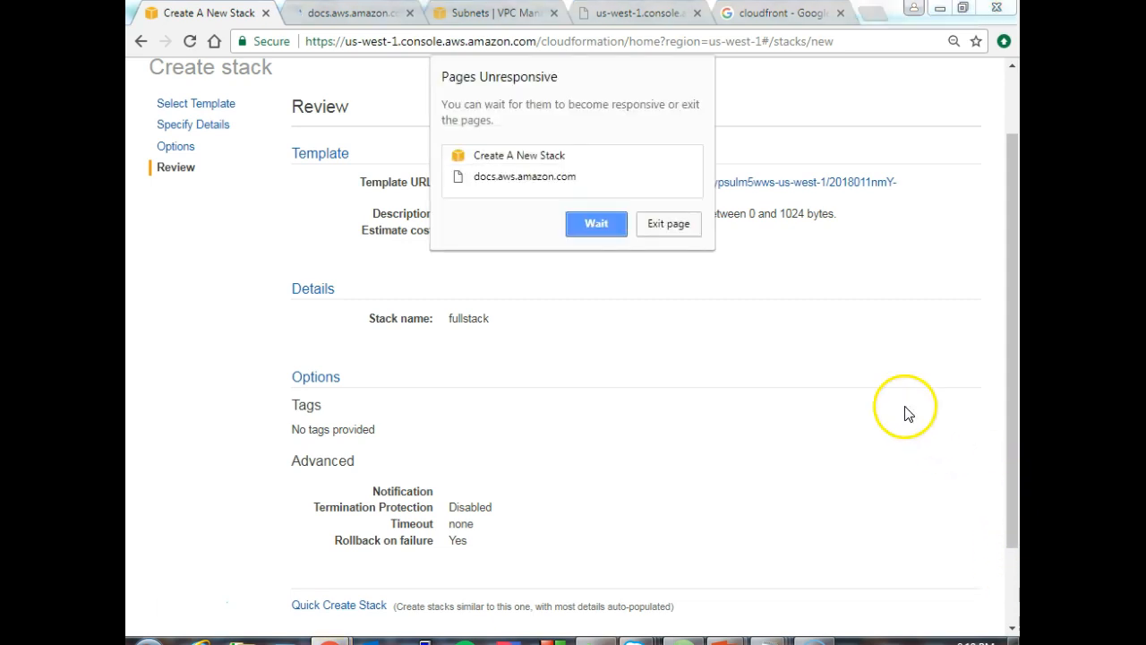
pyautogui.click(611, 226)
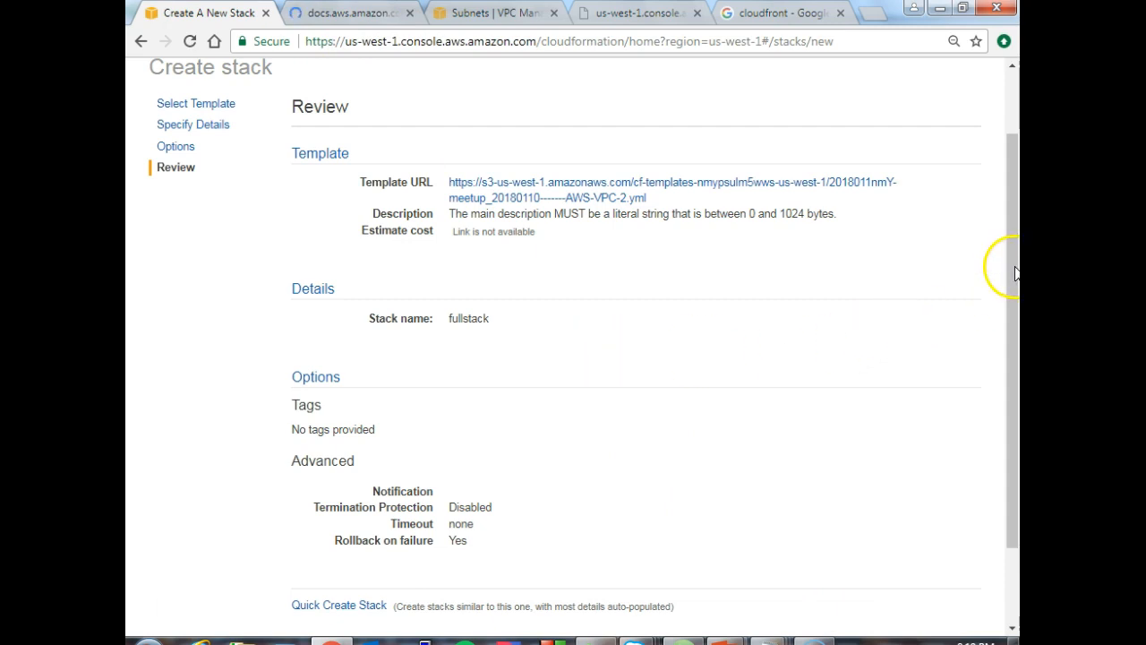
pyautogui.scroll(-2, 1012, 266)
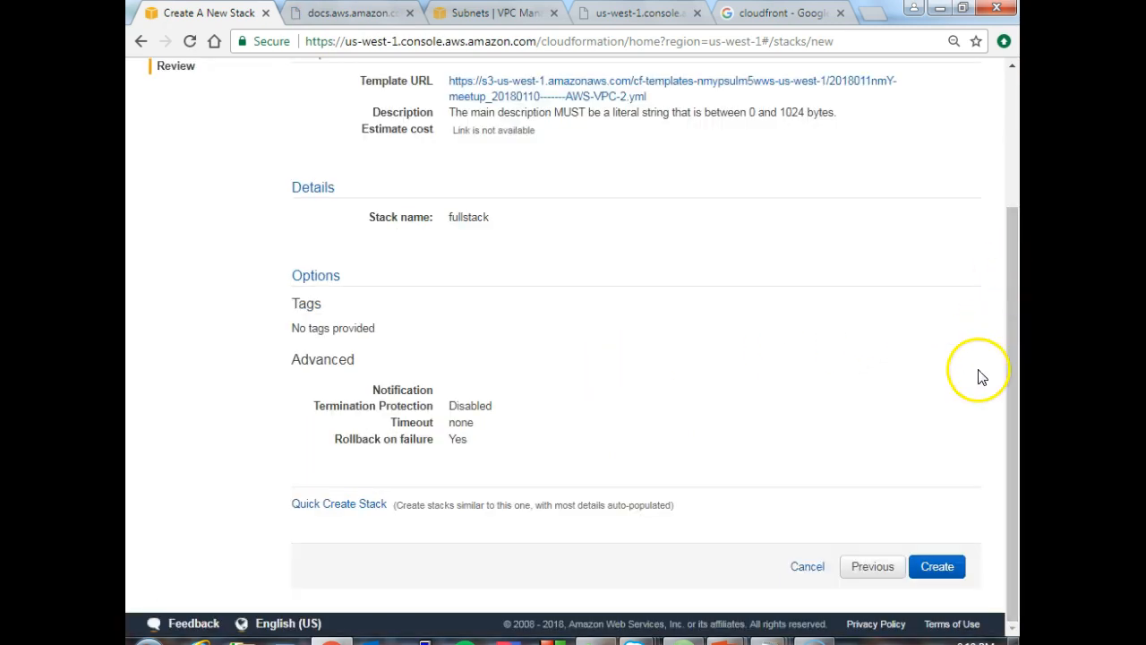
pyautogui.click(947, 568)
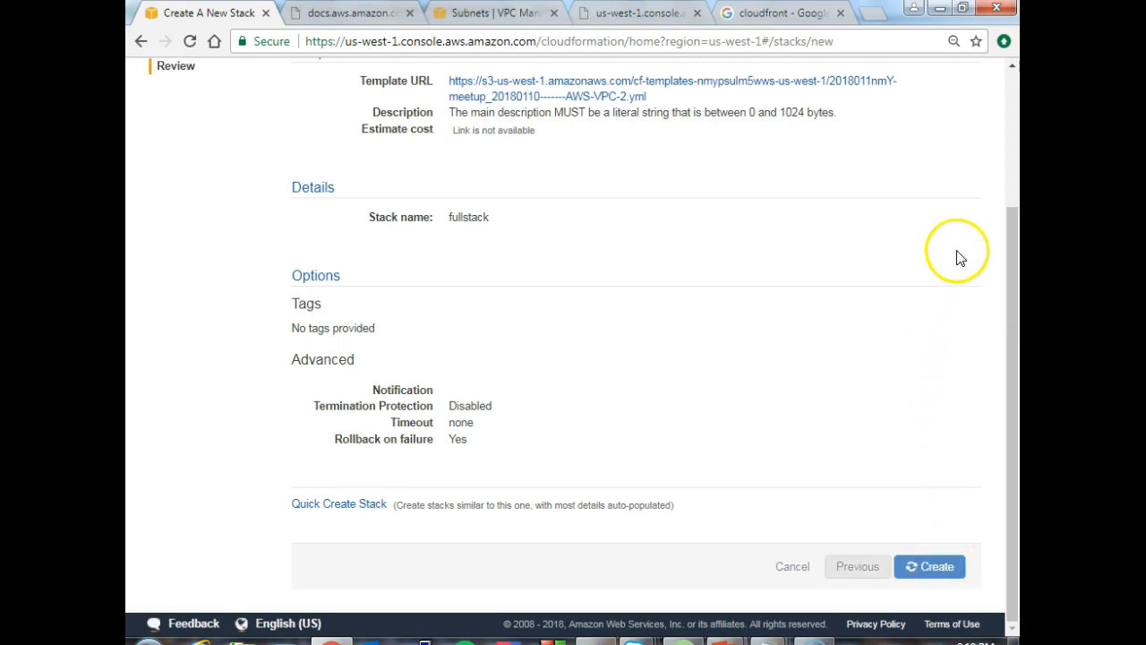
pyautogui.moveTo(1011, 254); pyautogui.dragTo(1009, 283)
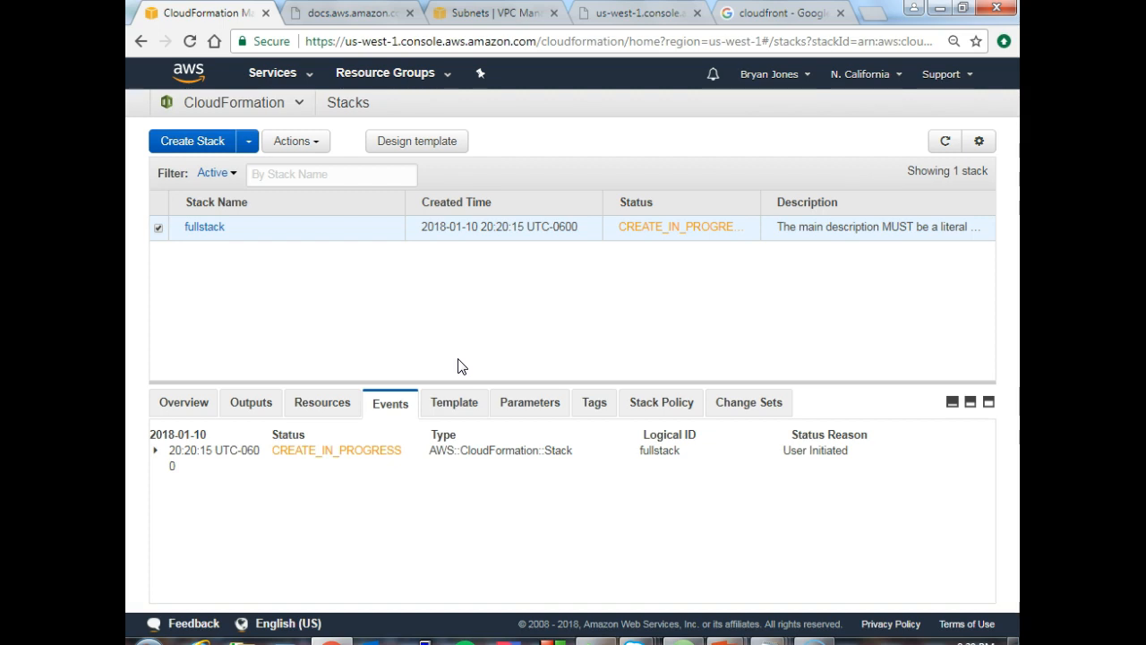
# - Enlarge the details area of the fullstack stack and examine its list of resources and their creation status
pyautogui.click(313, 411)
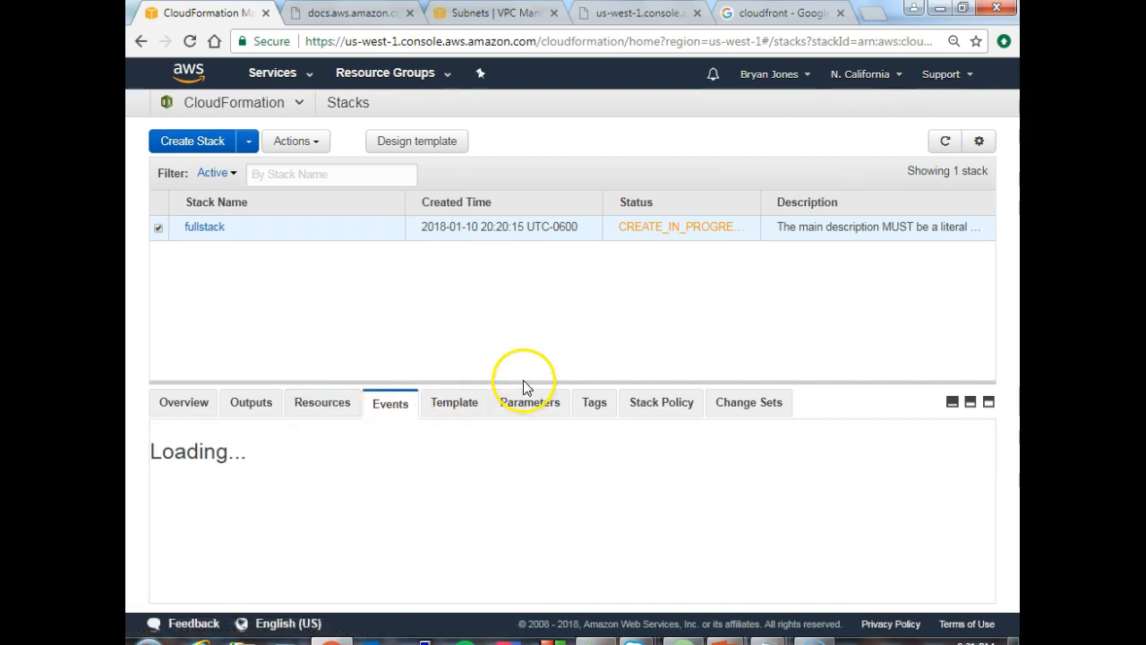
pyautogui.moveTo(519, 381); pyautogui.dragTo(517, 291)
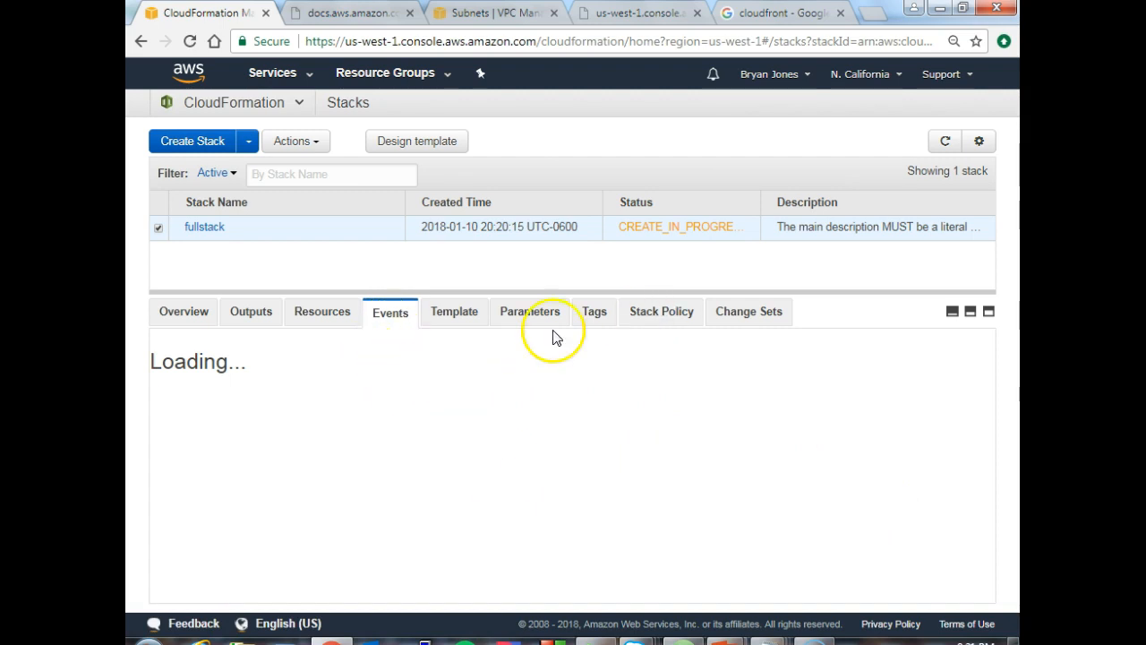
pyautogui.click(322, 316)
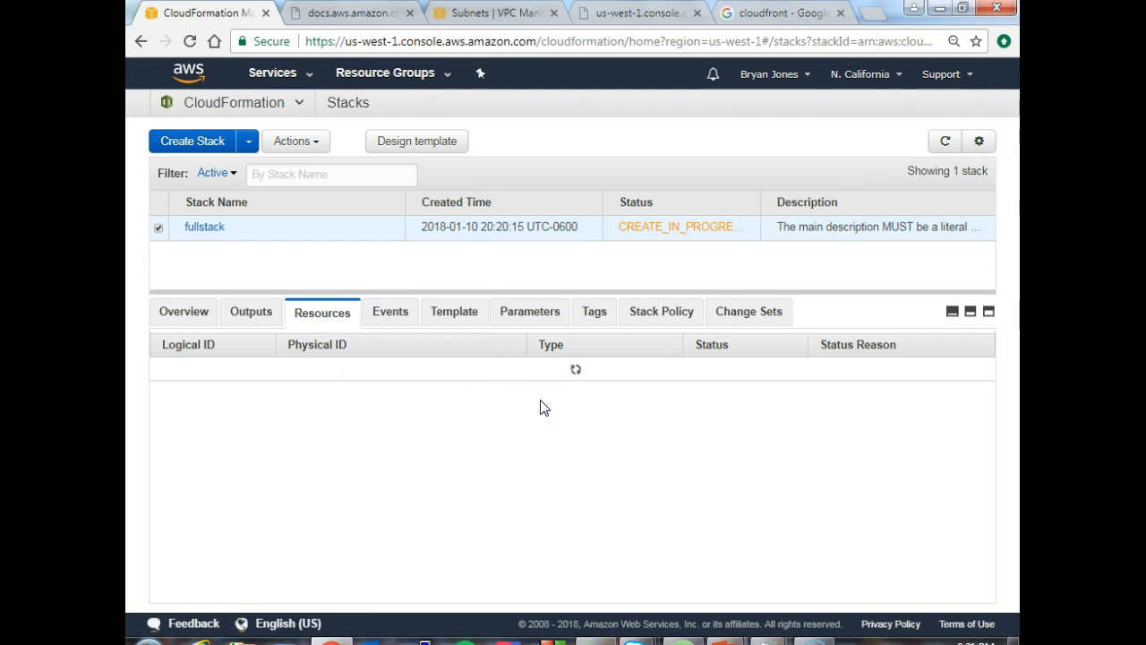
pyautogui.moveTo(682, 641)
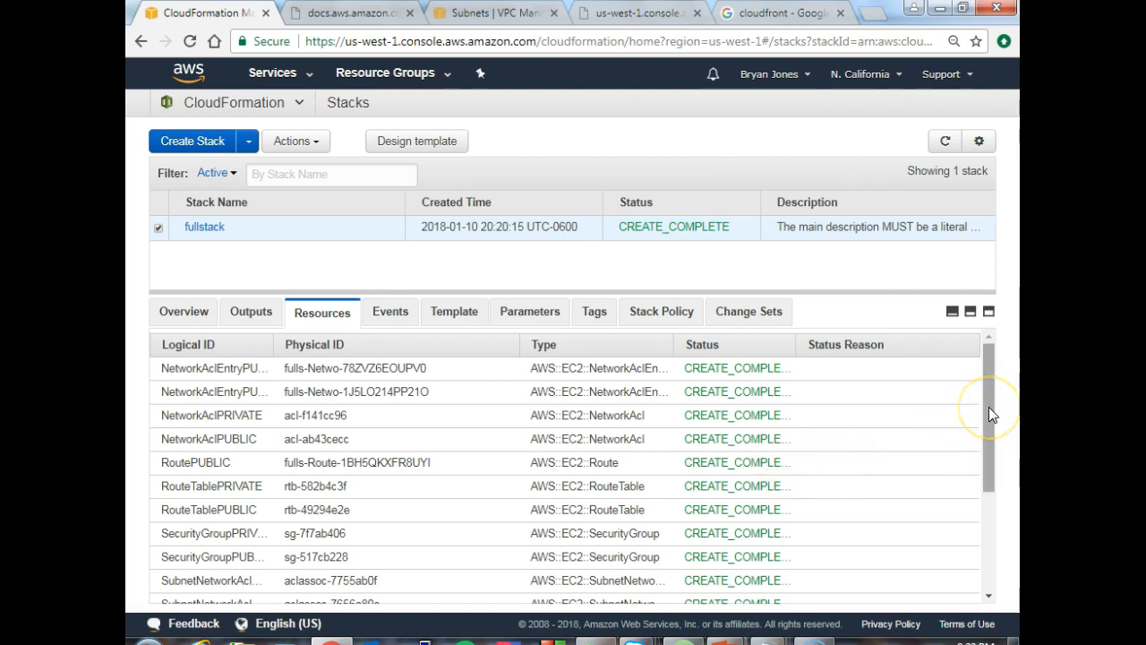
pyautogui.moveTo(989, 408); pyautogui.dragTo(986, 394)
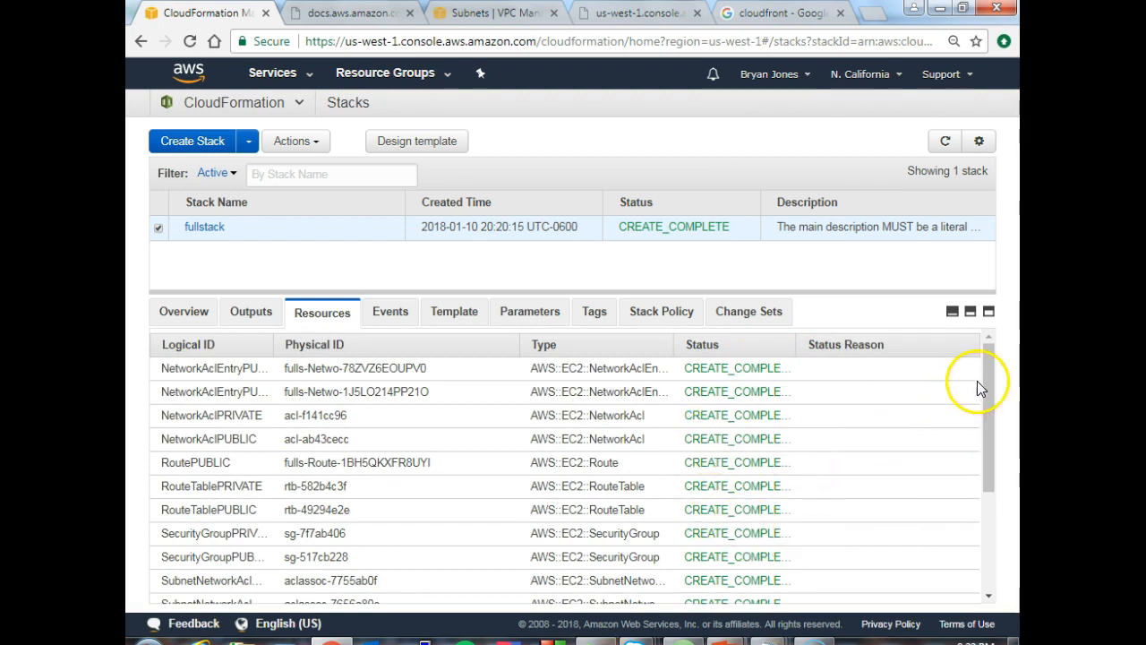
pyautogui.moveTo(987, 375); pyautogui.dragTo(981, 308)
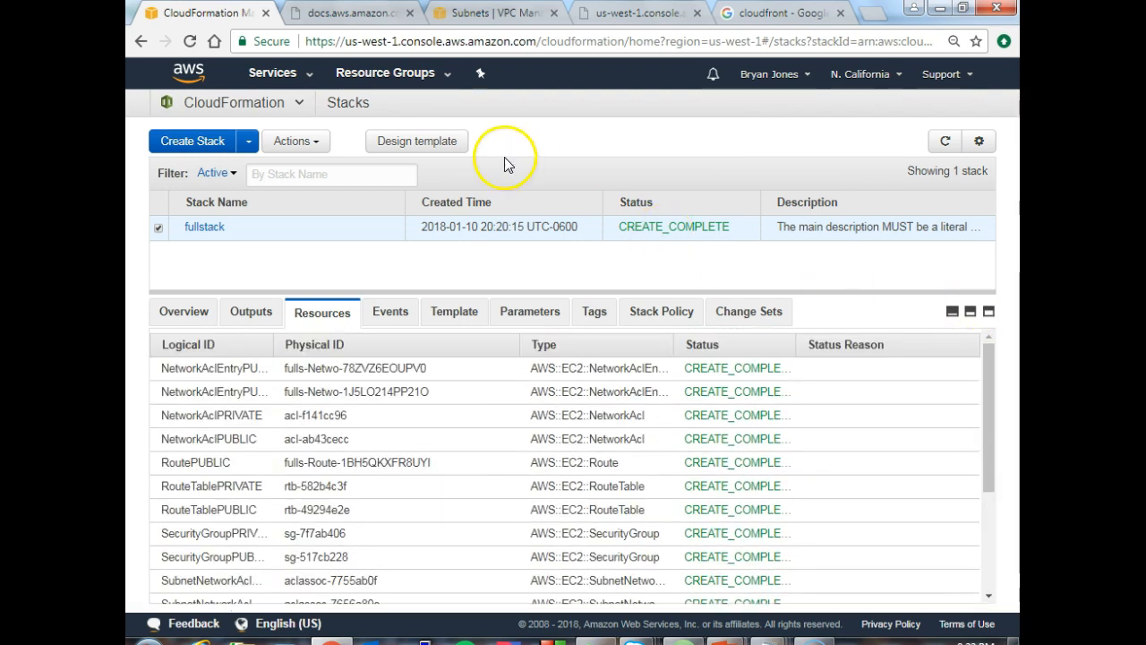
# - Load the AWS console home page in the AWS help tab and open the VPC dashboard
pyautogui.click(356, 24)
pyautogui.click(372, 43)
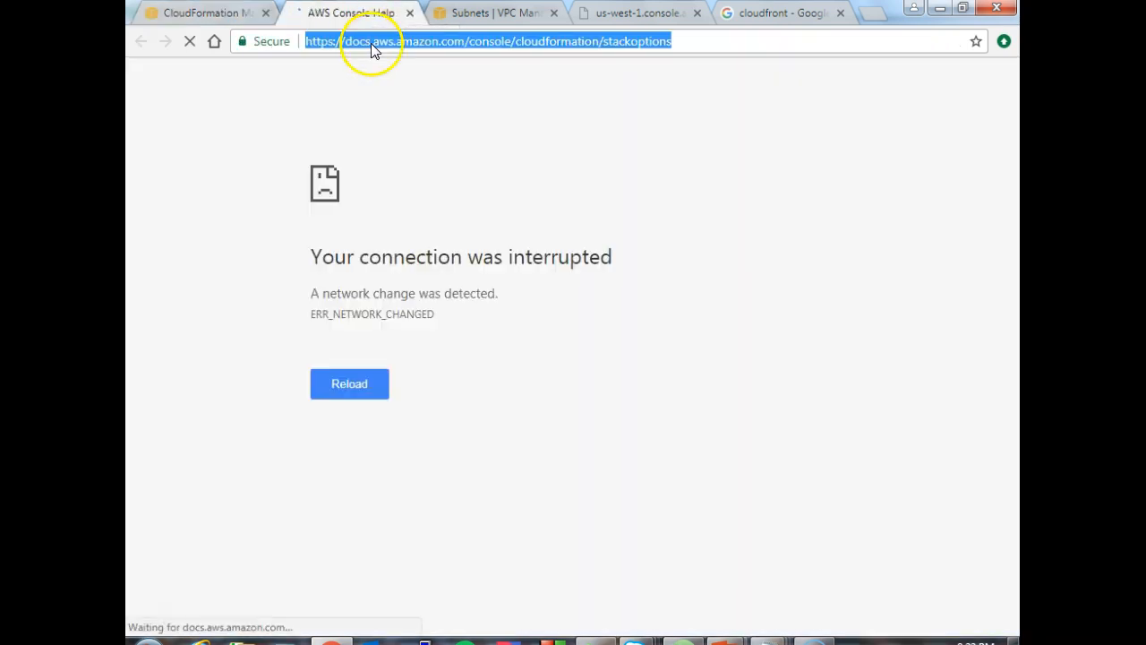
pyautogui.write('aws')
pyautogui.press('Return')
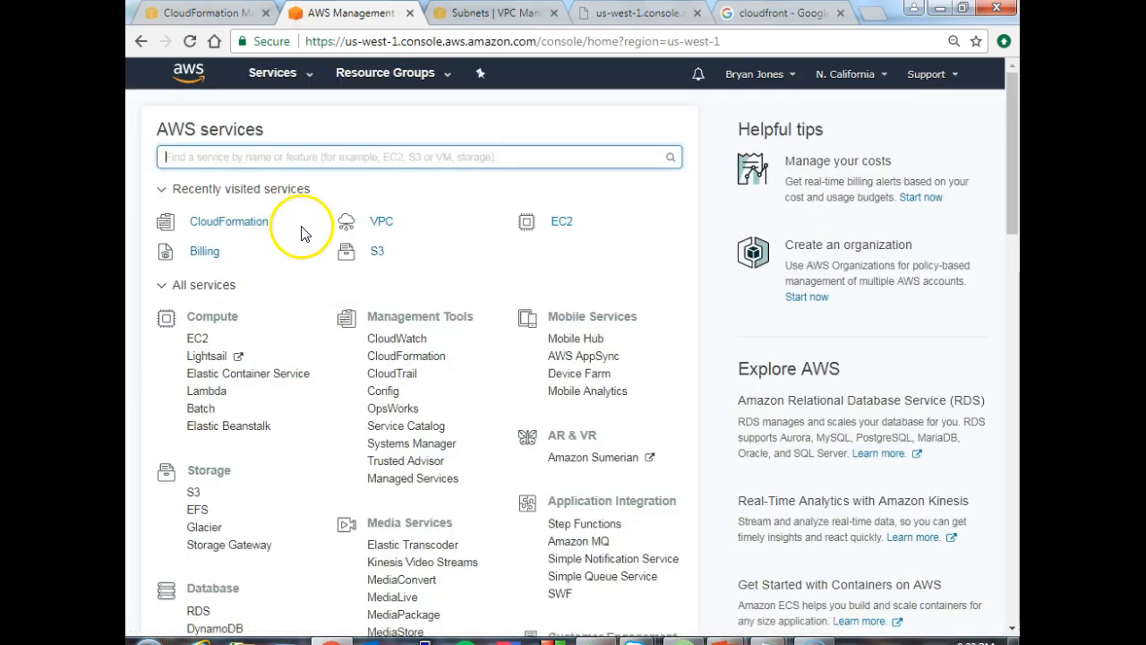
pyautogui.click(382, 222)
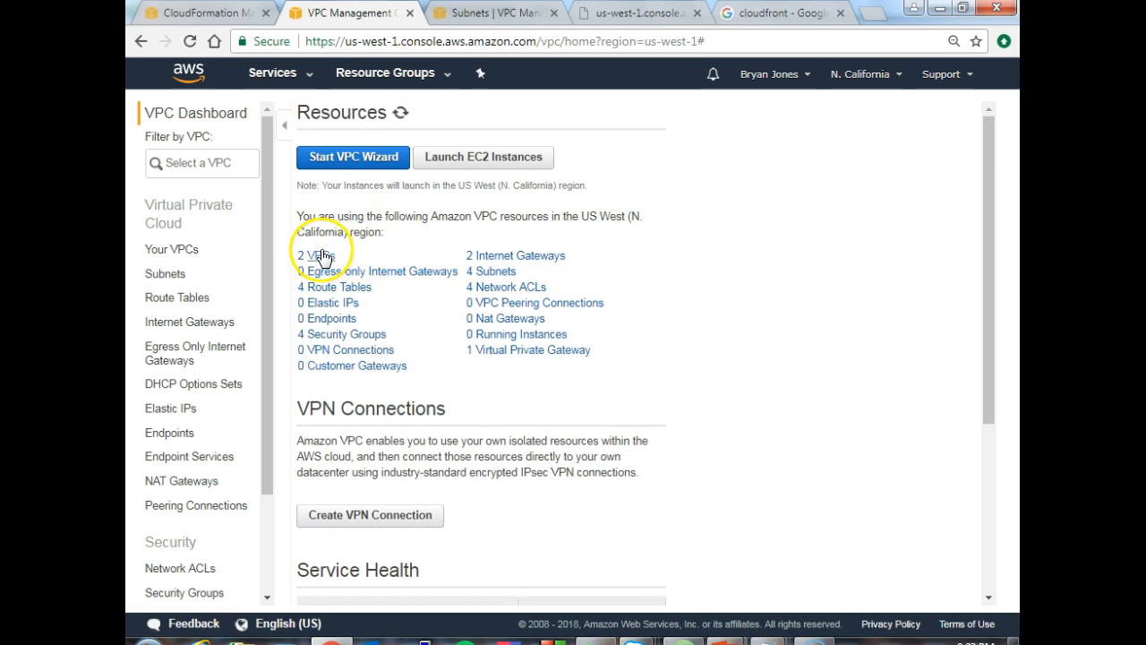
# - Open the summary of vpc-1 in the VPC list and compare it with the Name tag of myVPC in the YAML template
pyautogui.click(321, 256)
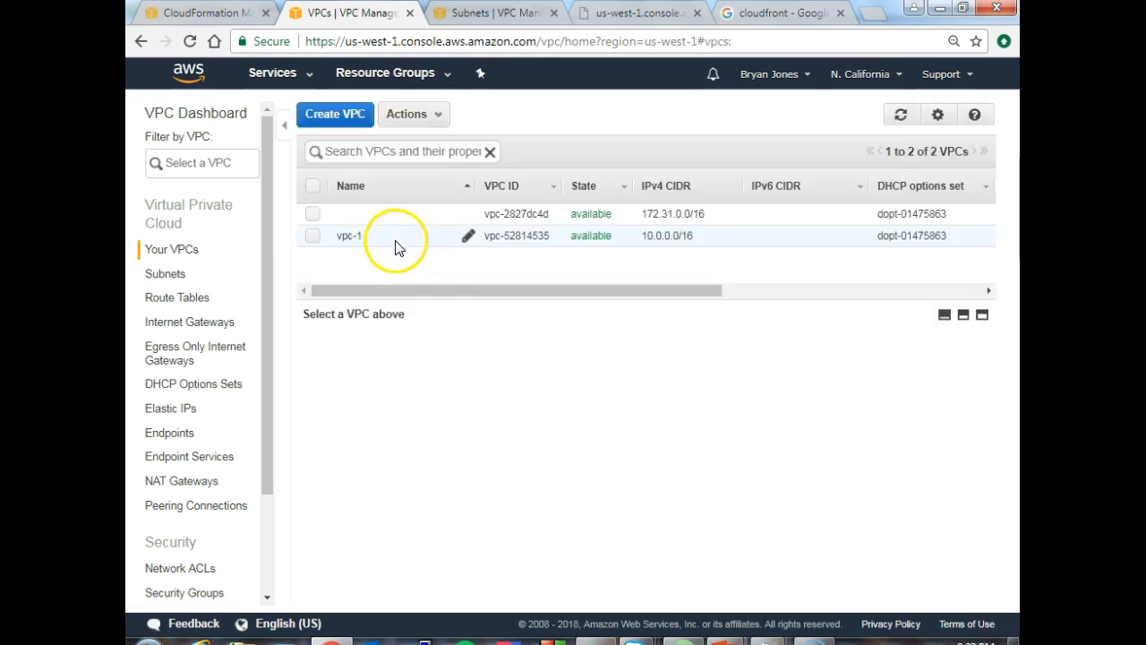
pyautogui.click(313, 237)
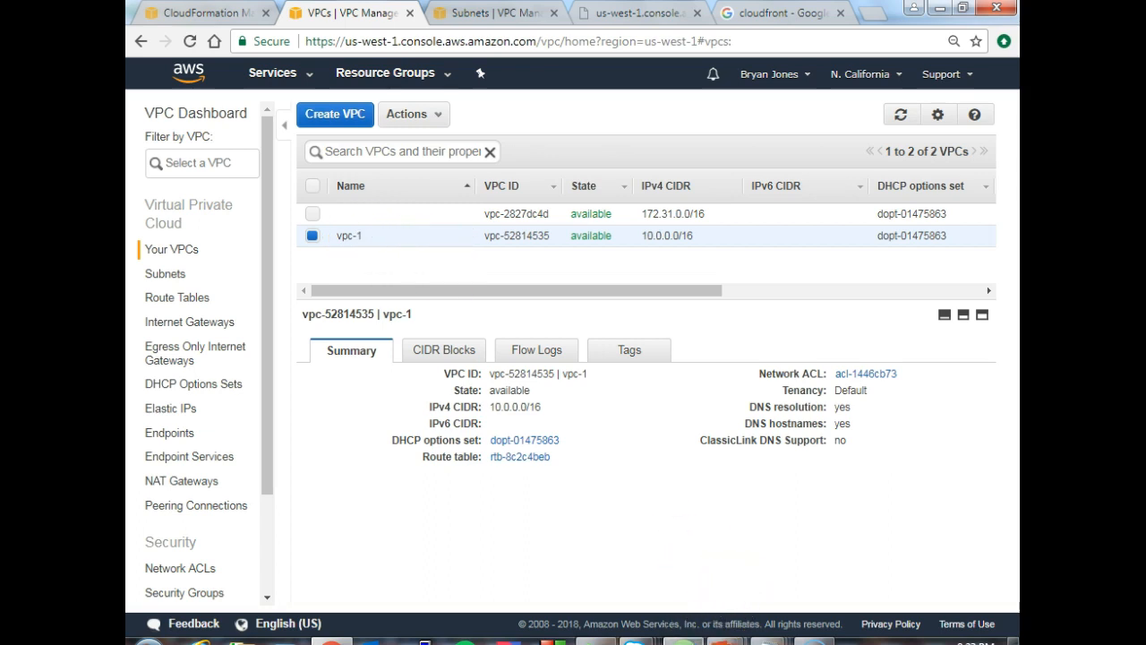
pyautogui.click(685, 642)
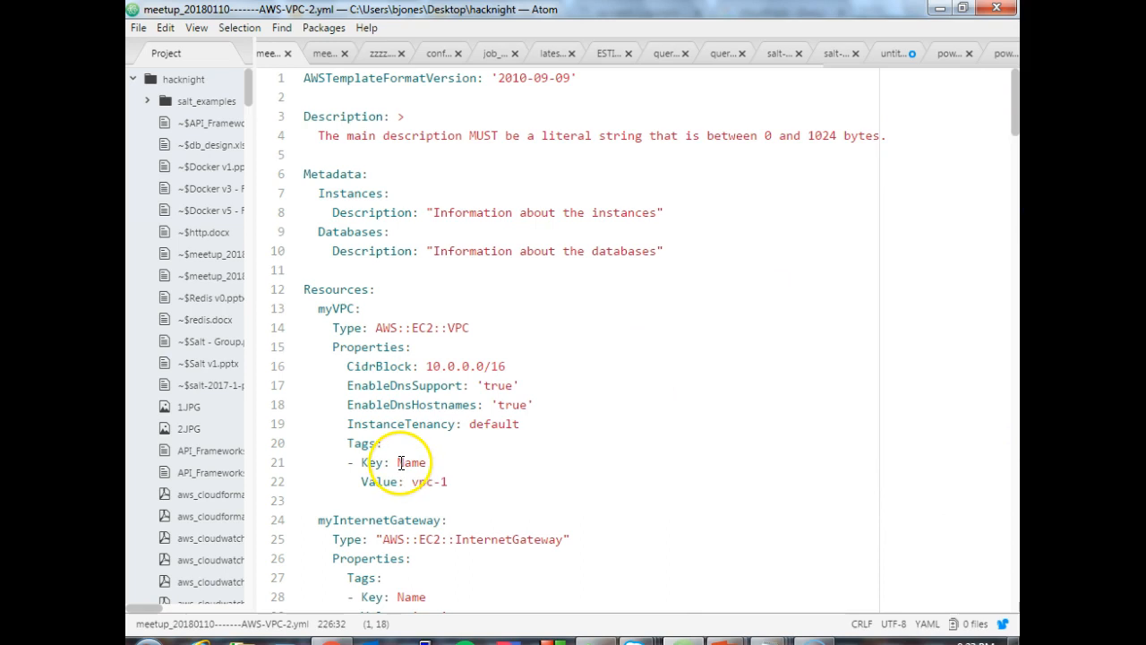
pyautogui.moveTo(399, 462); pyautogui.dragTo(449, 482)
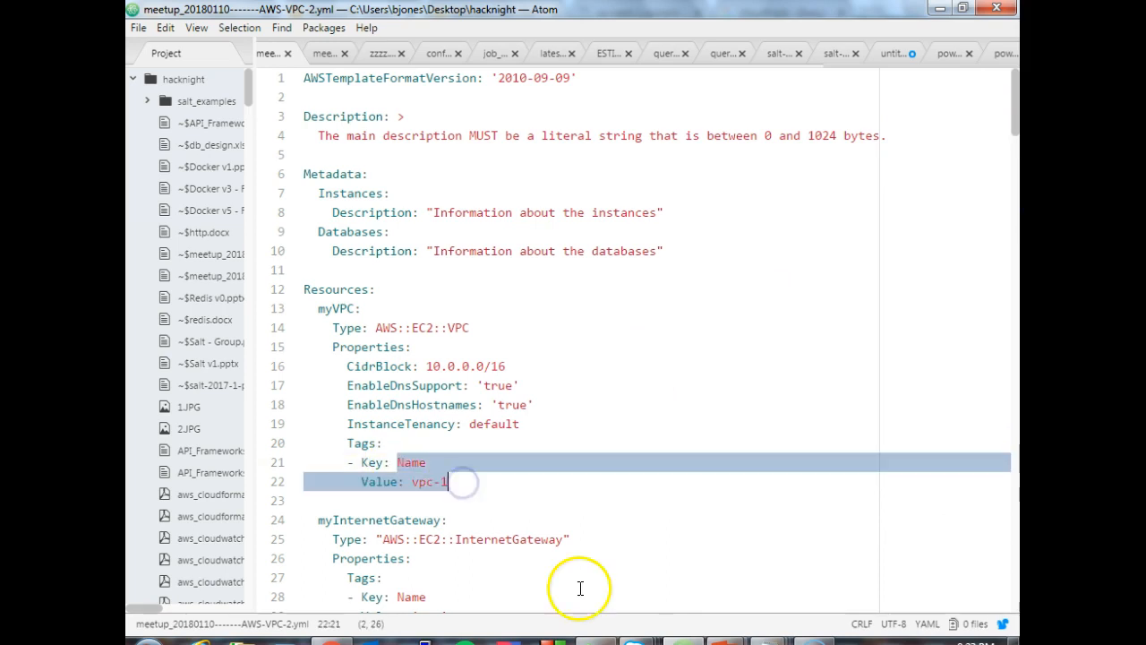
pyautogui.hotkey('alt', 'Tab')
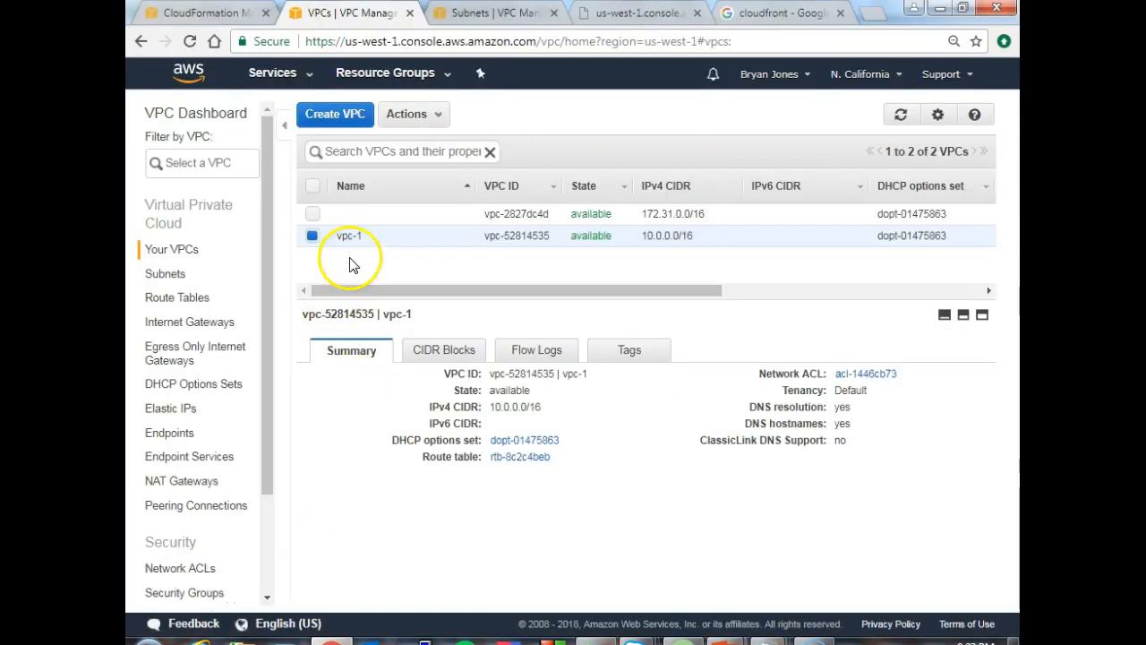
# - List the subnets and inspect the details and VPC assignment of sub-private and sub-public
pyautogui.click(173, 283)
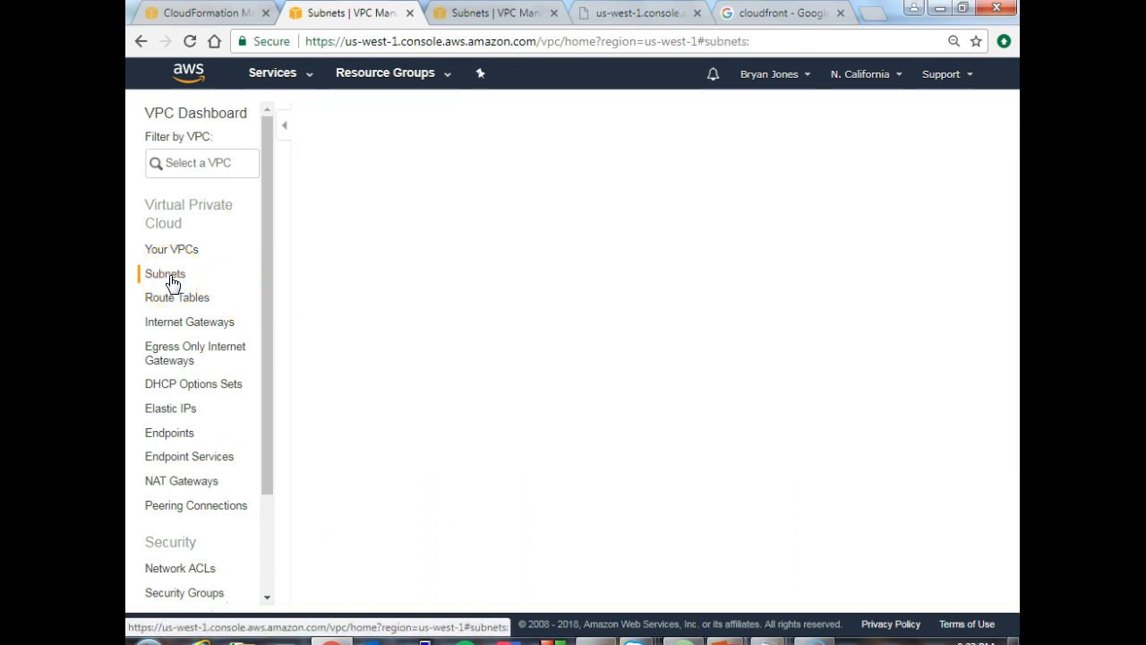
pyautogui.click(312, 236)
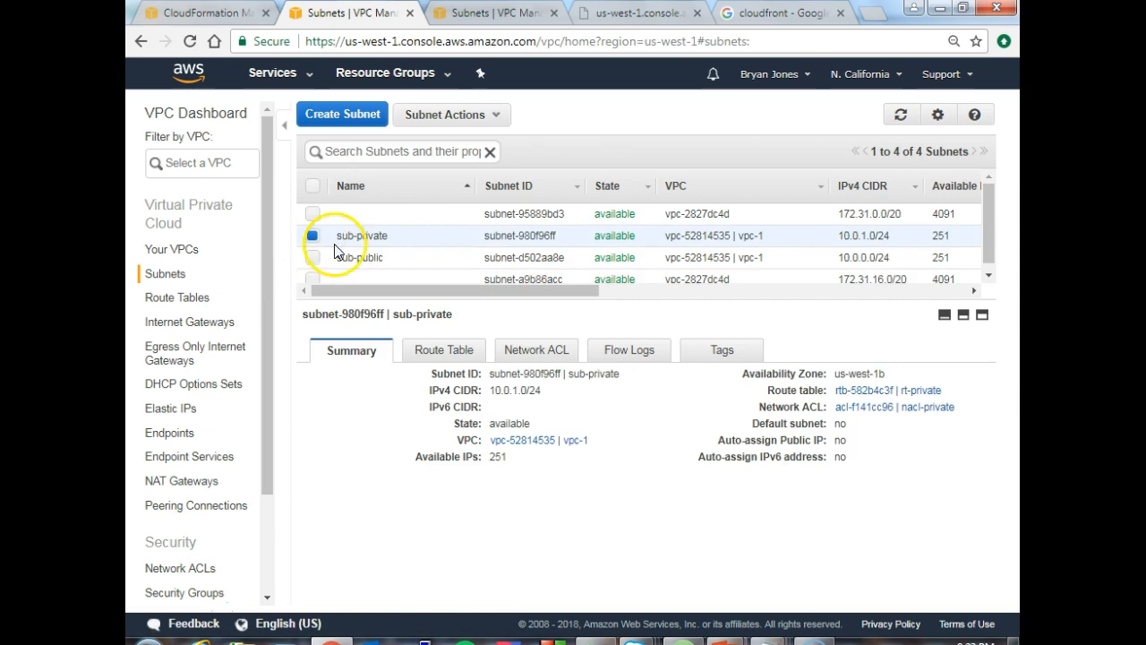
pyautogui.moveTo(733, 236); pyautogui.dragTo(763, 236)
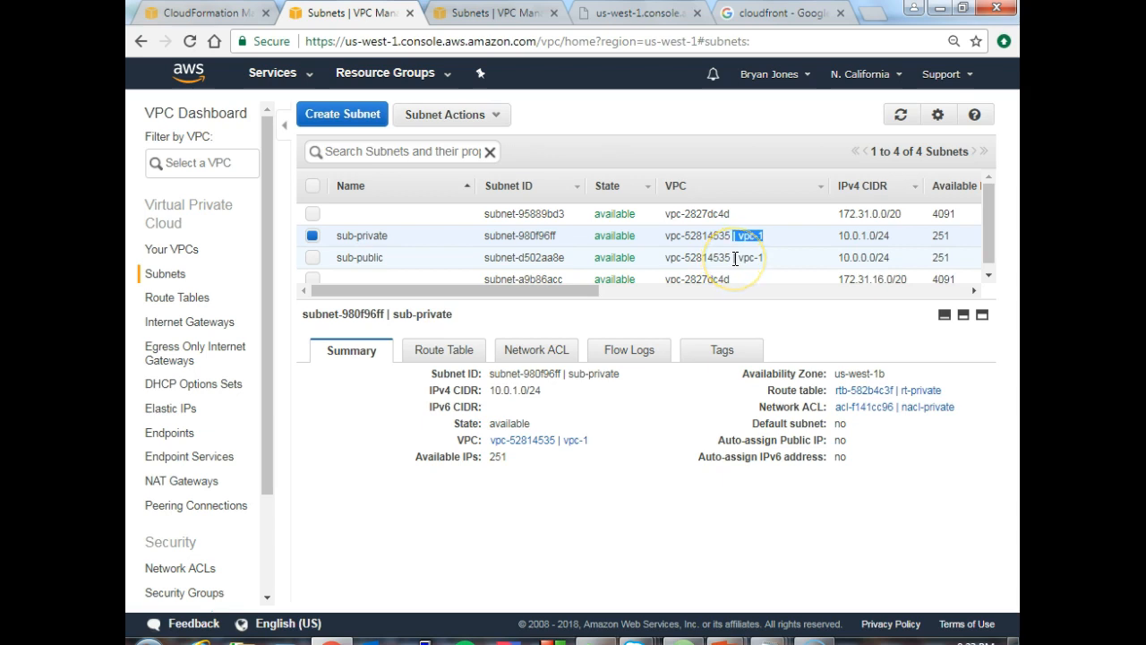
pyautogui.moveTo(735, 259); pyautogui.dragTo(765, 239)
pyautogui.moveTo(448, 244)
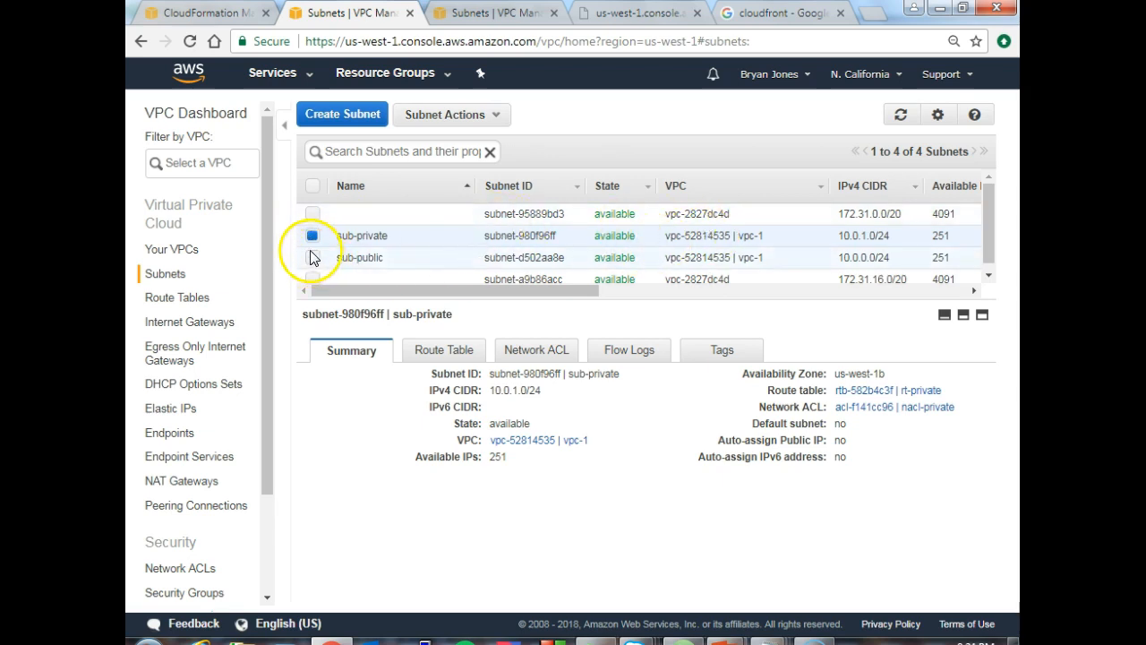
pyautogui.click(313, 258)
pyautogui.click(312, 235)
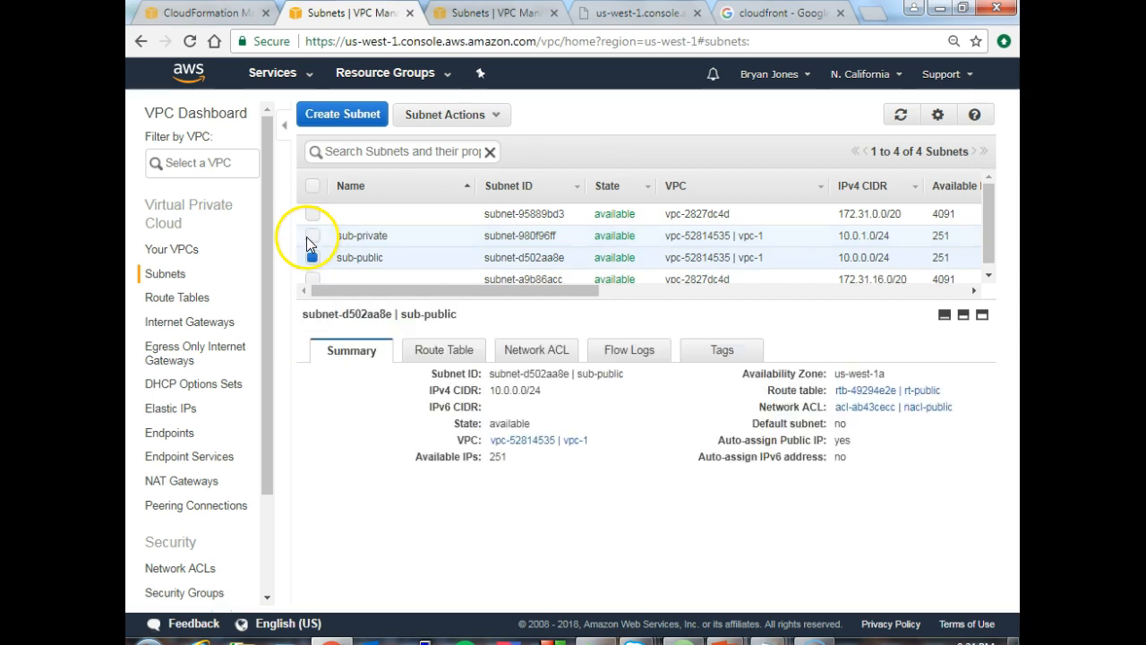
# - Review the route tables, then inspect the summary of the internet gateway igw-1
pyautogui.click(189, 297)
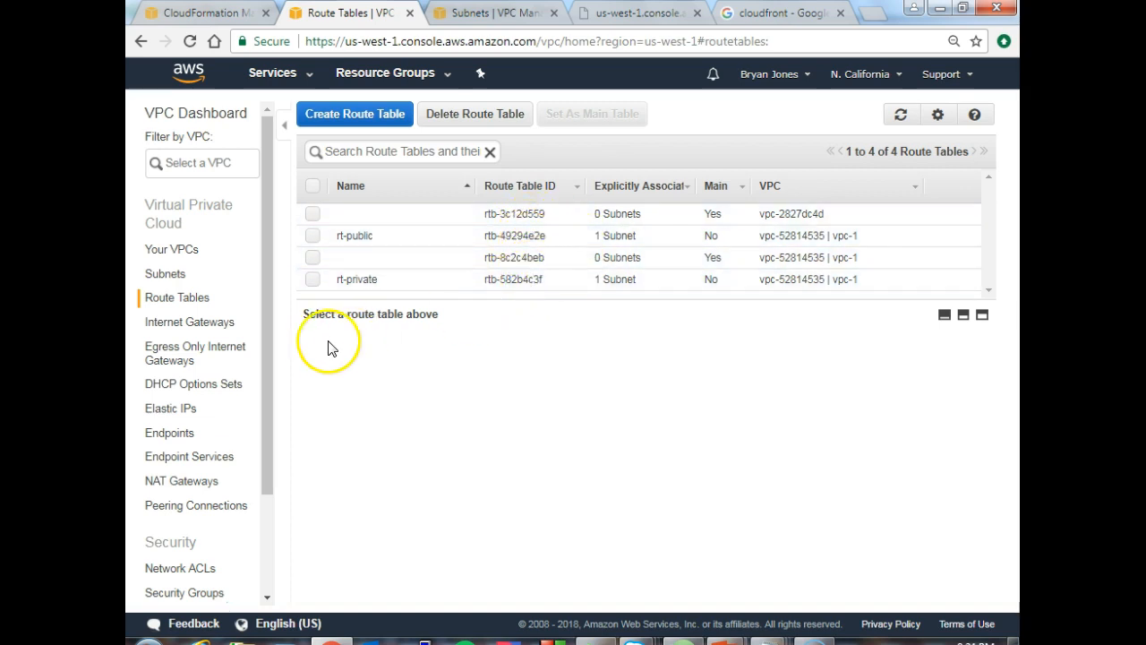
pyautogui.click(198, 329)
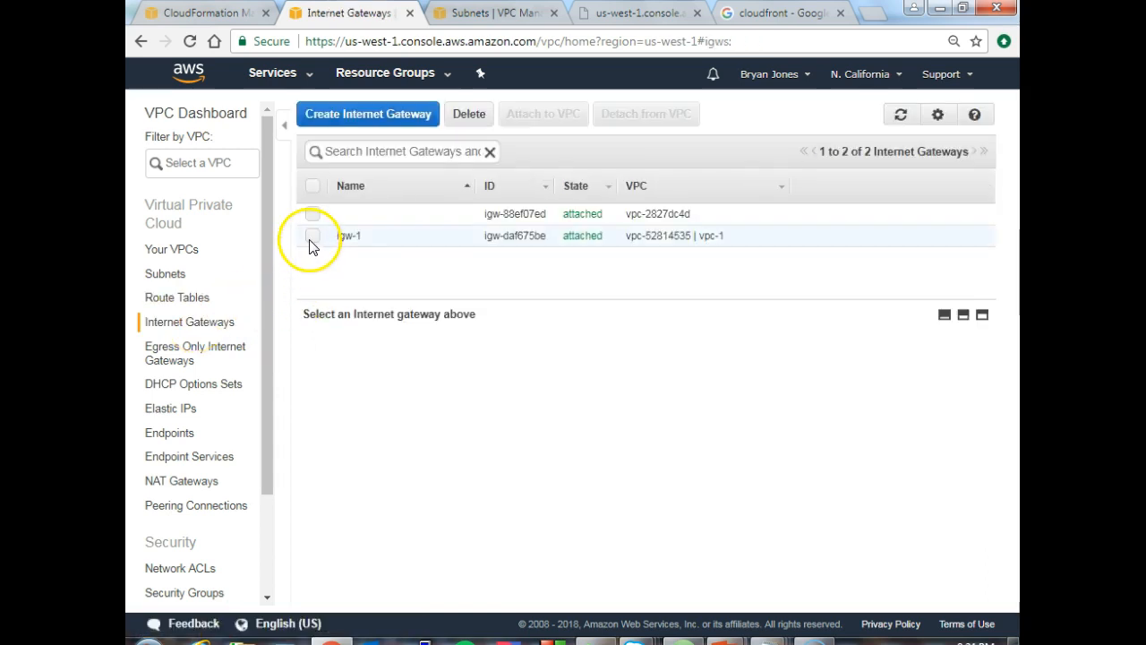
pyautogui.click(312, 237)
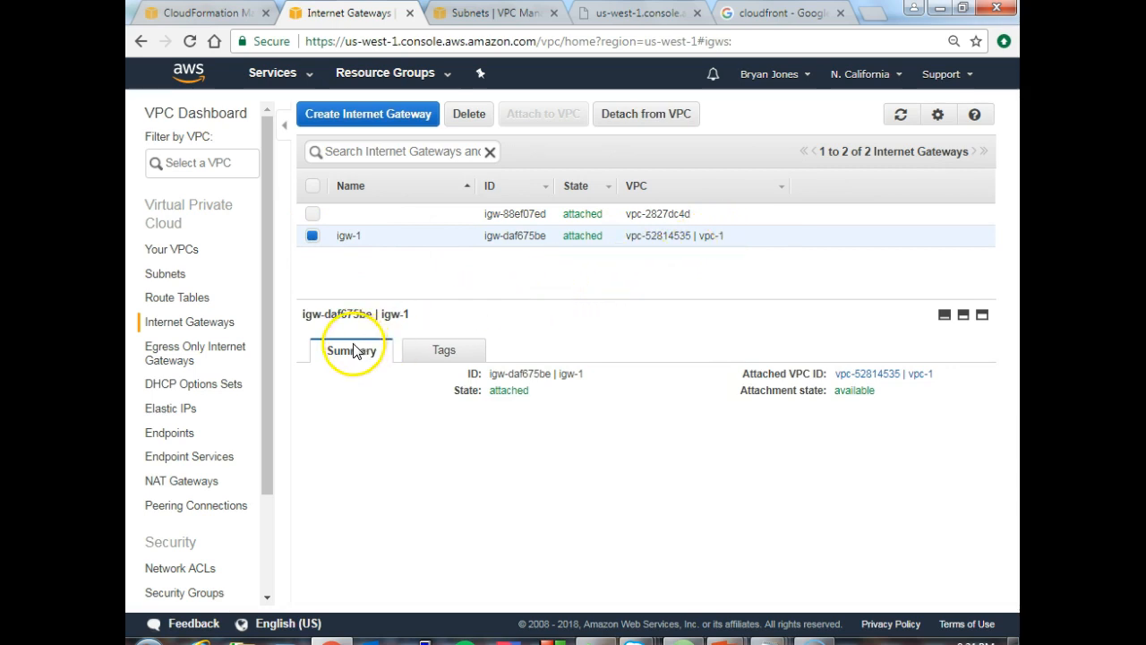
# - Switch to Atom, open the meetup_20180110-------AWS-VPC-EC2-2.yml template and highlight its Description line
pyautogui.click(707, 638)
pyautogui.click(699, 484)
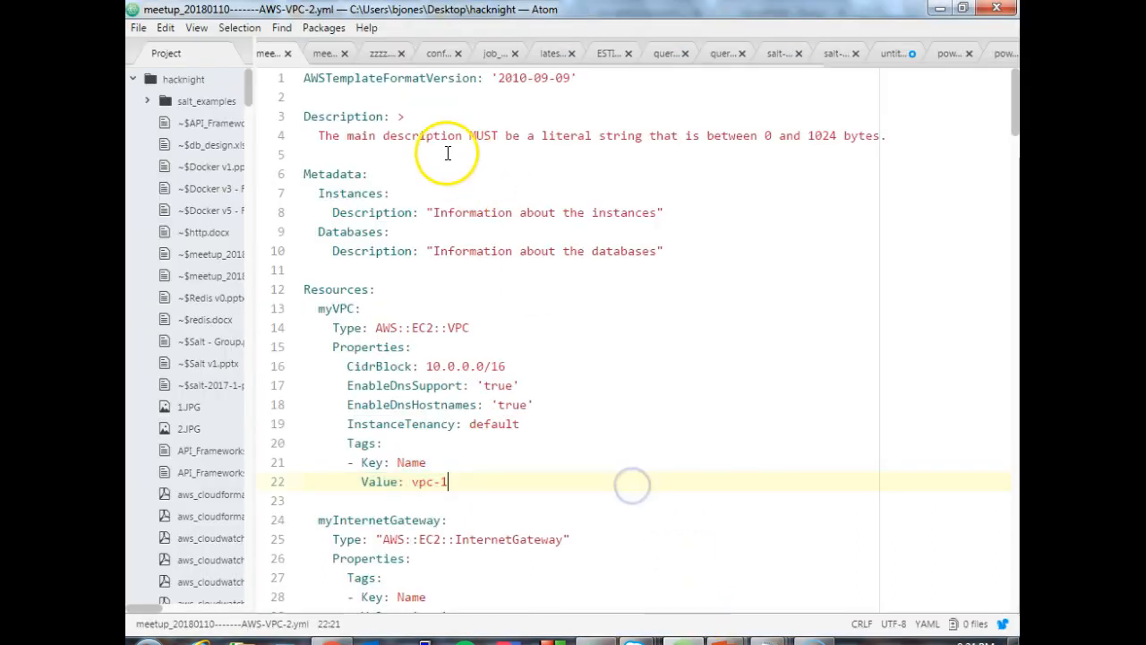
pyautogui.click(311, 51)
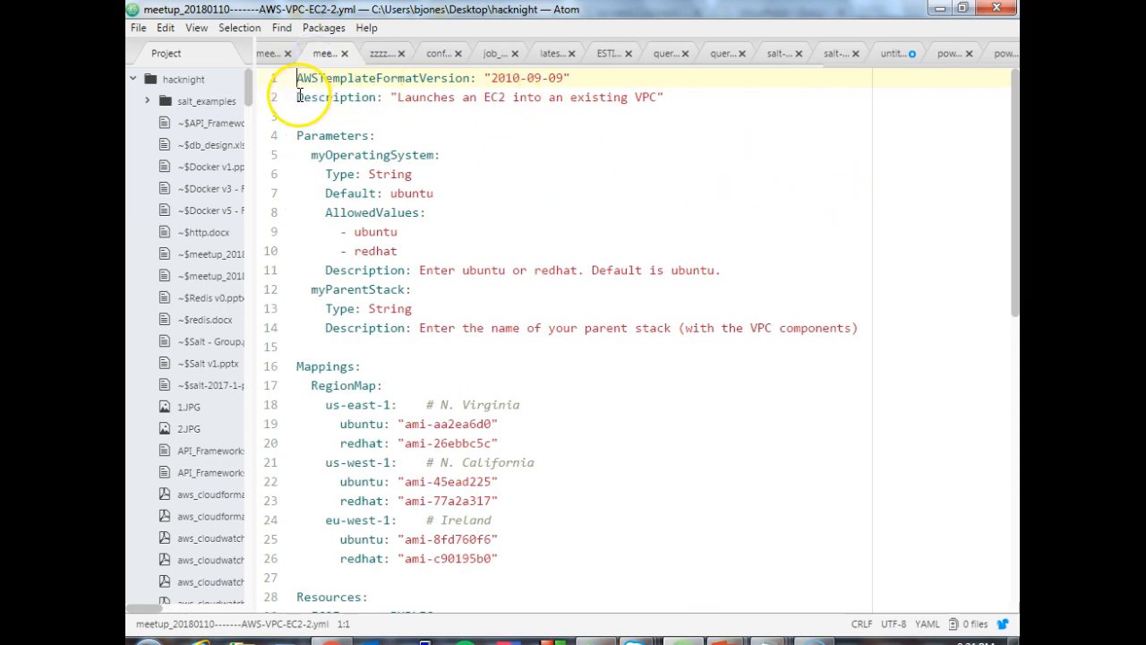
pyautogui.keyDown('shift'); pyautogui.click(343, 112); pyautogui.keyUp('shift')
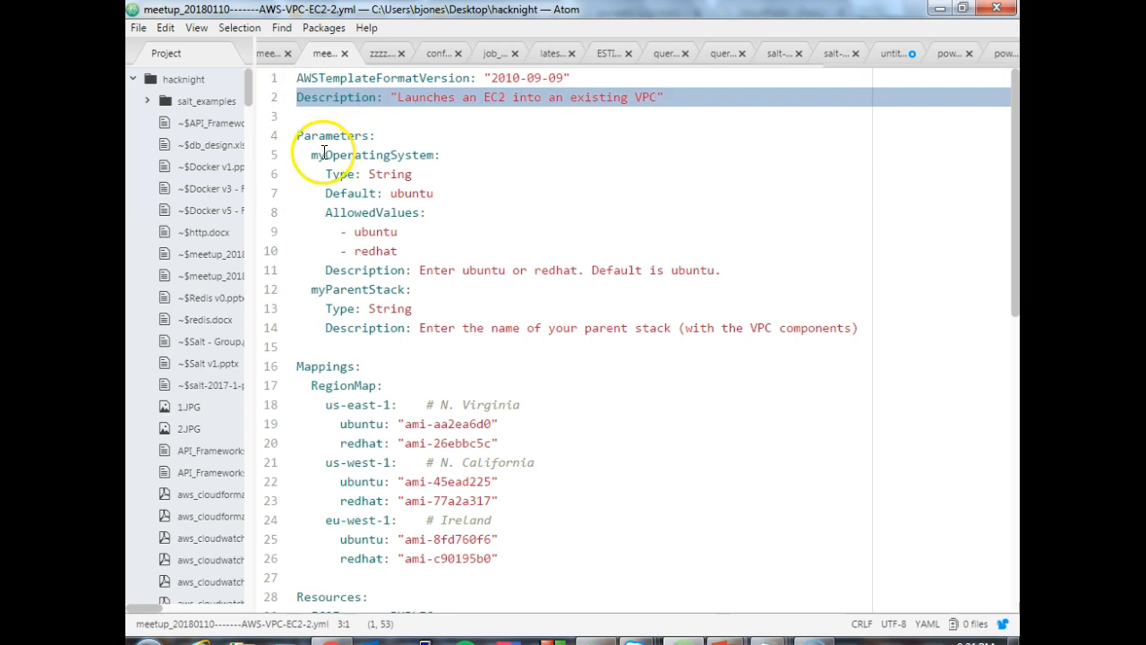
# - Examine the Parameters section, highlighting the type, default and allowed values of myOperatingSystem and looking at myParentStack
pyautogui.moveTo(297, 135); pyautogui.dragTo(435, 348)
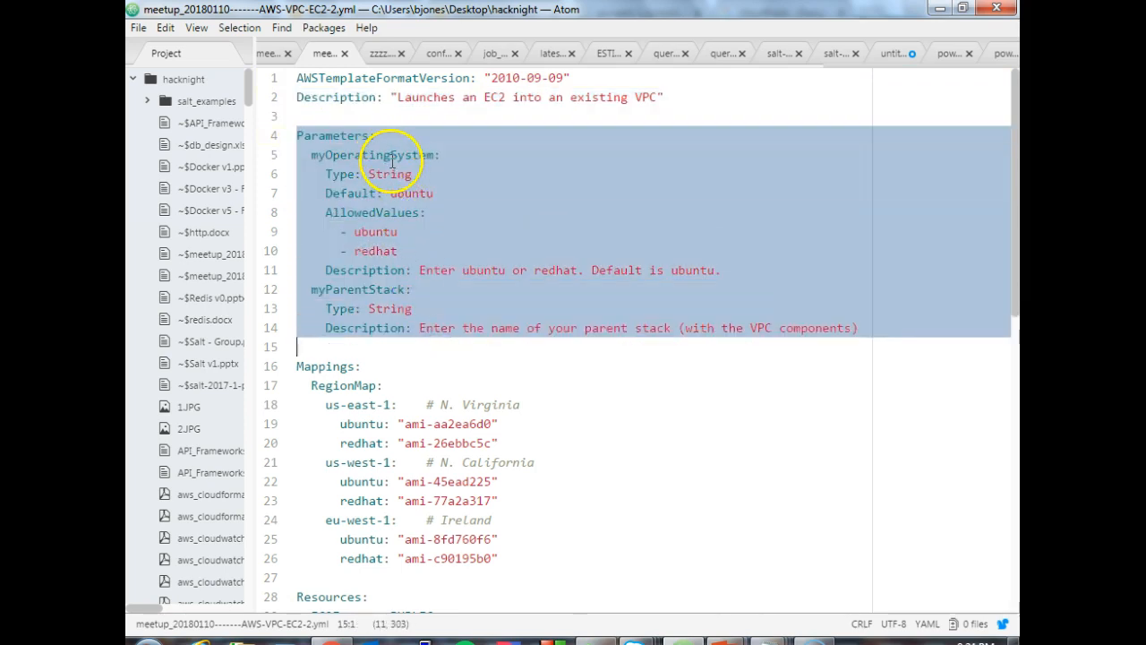
pyautogui.click(385, 288)
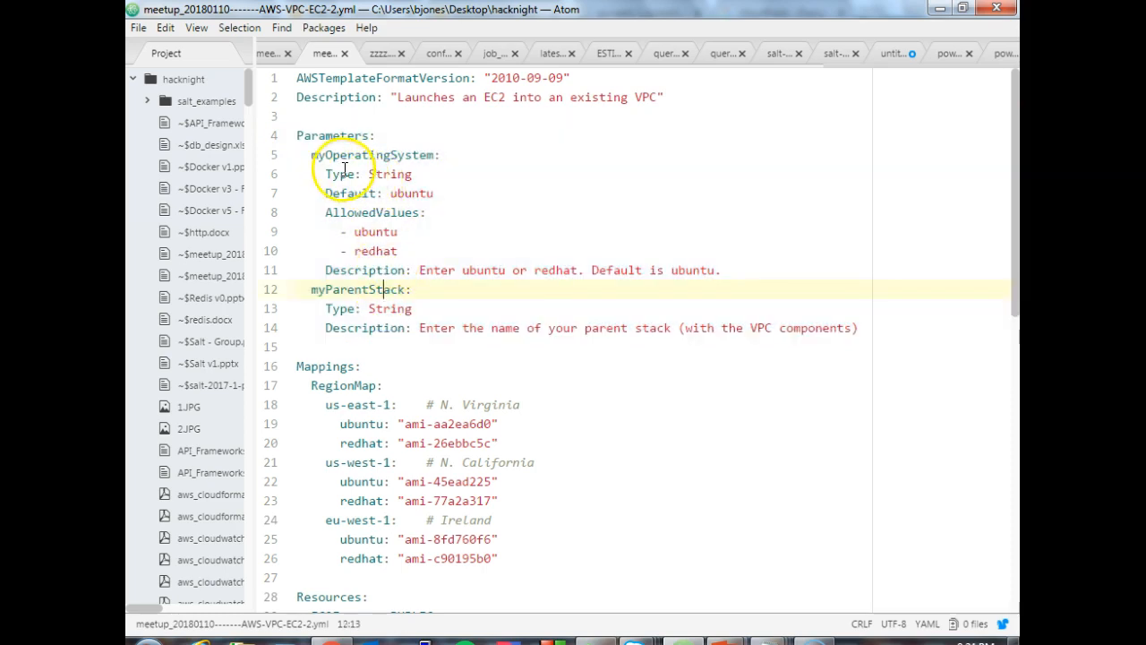
pyautogui.moveTo(392, 194); pyautogui.dragTo(431, 199)
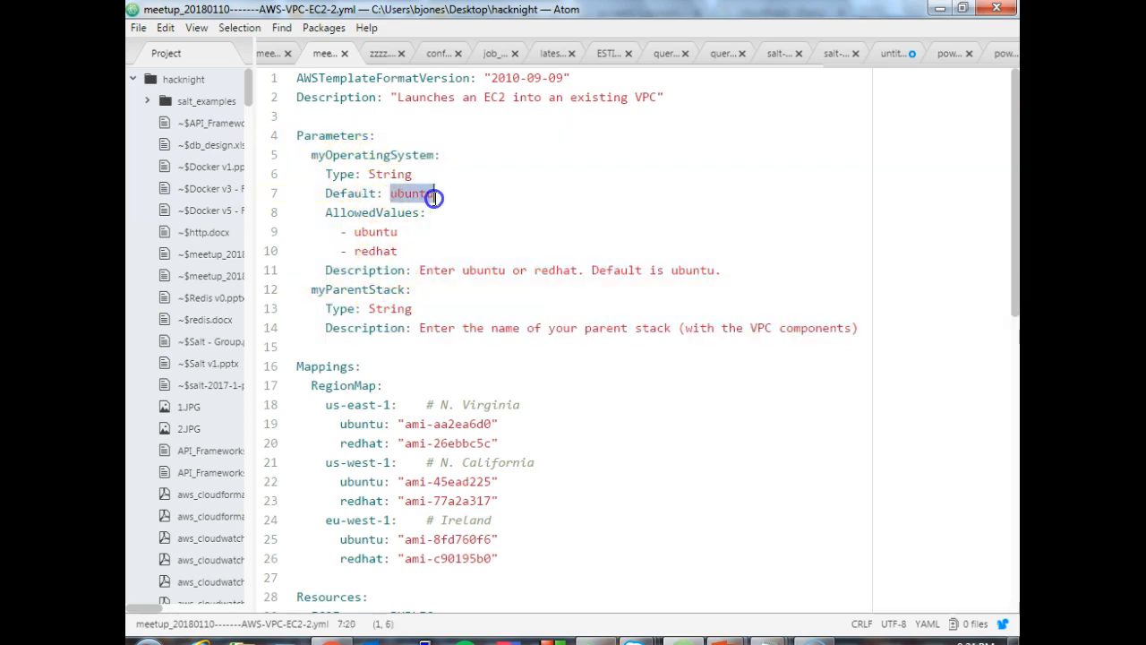
pyautogui.moveTo(324, 174); pyautogui.dragTo(414, 176)
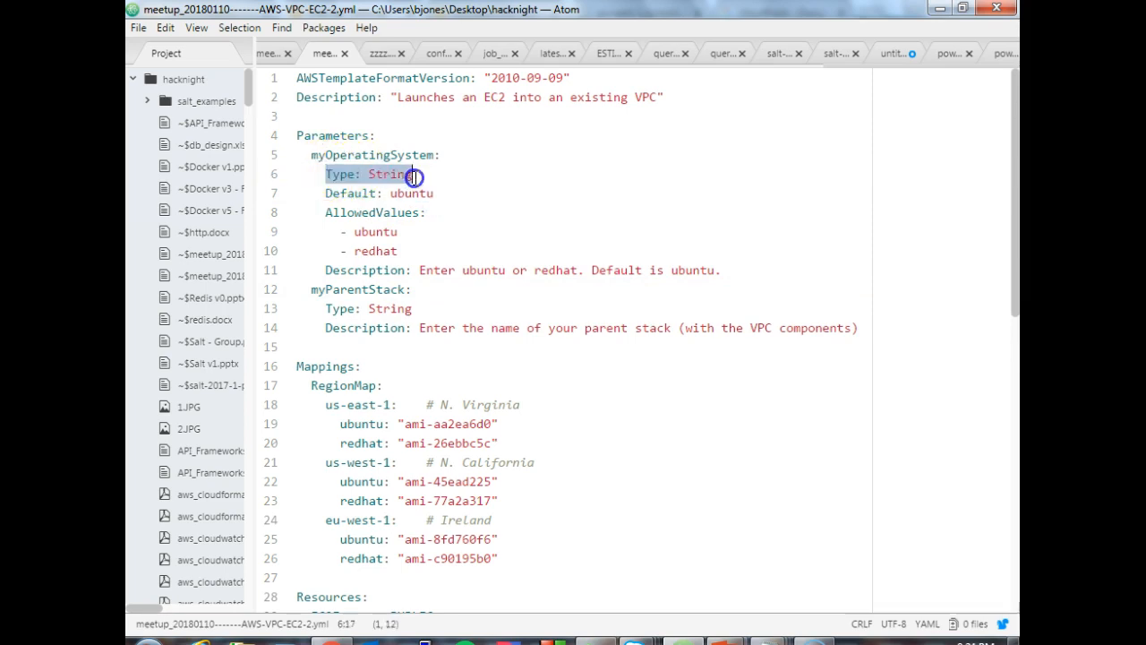
pyautogui.click(365, 175)
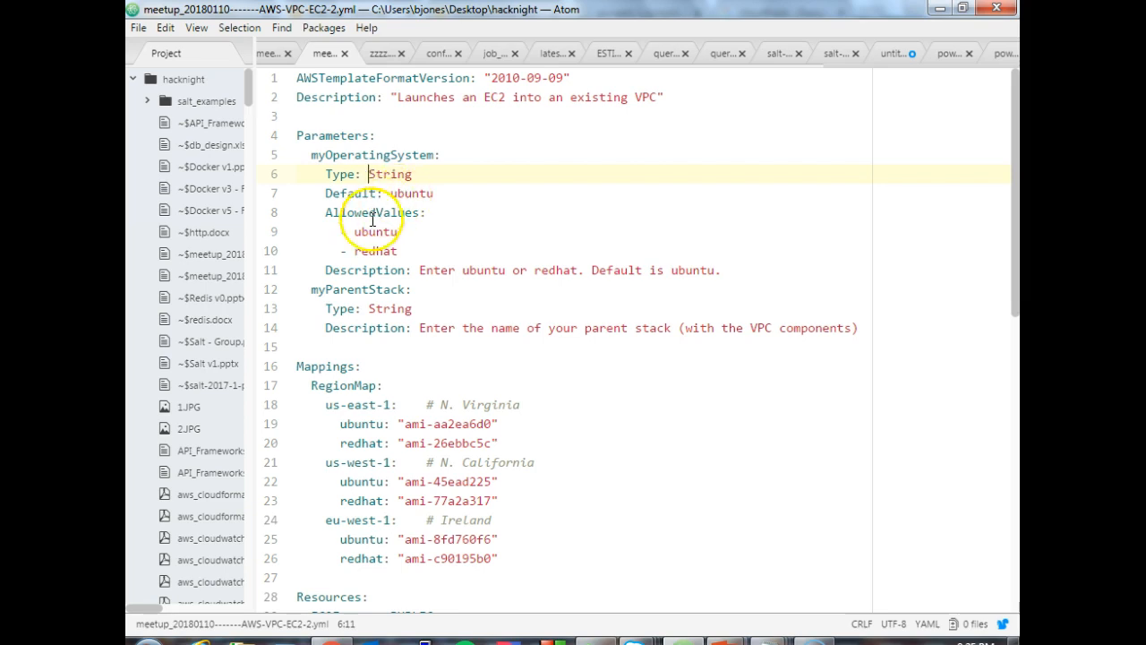
pyautogui.moveTo(340, 231); pyautogui.dragTo(399, 256)
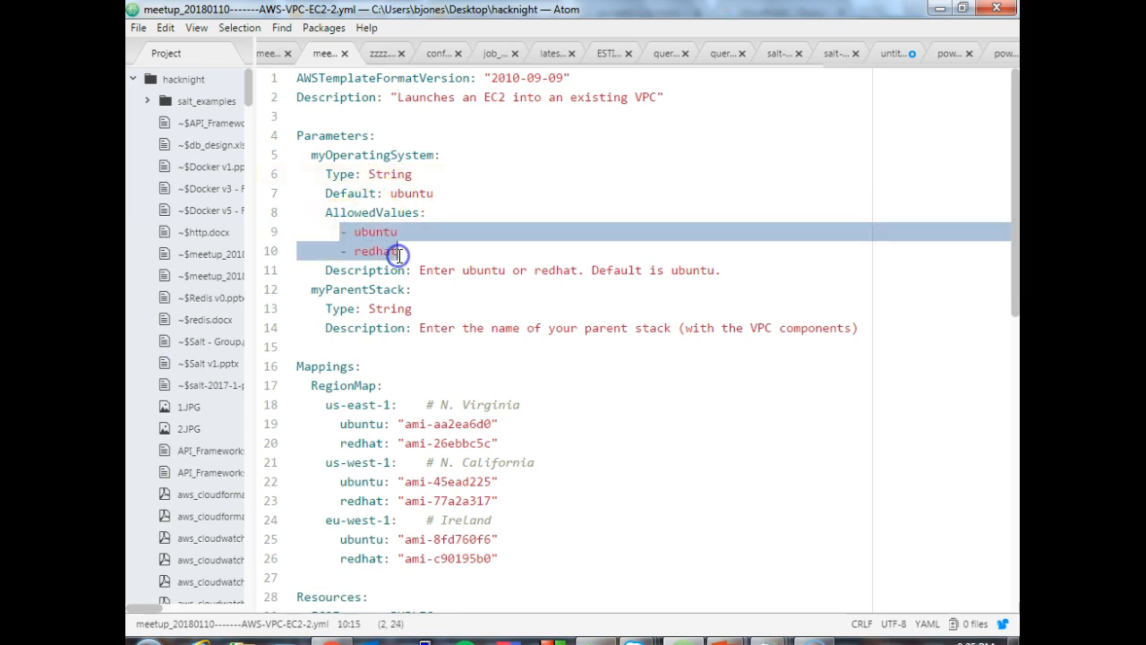
pyautogui.click(370, 270)
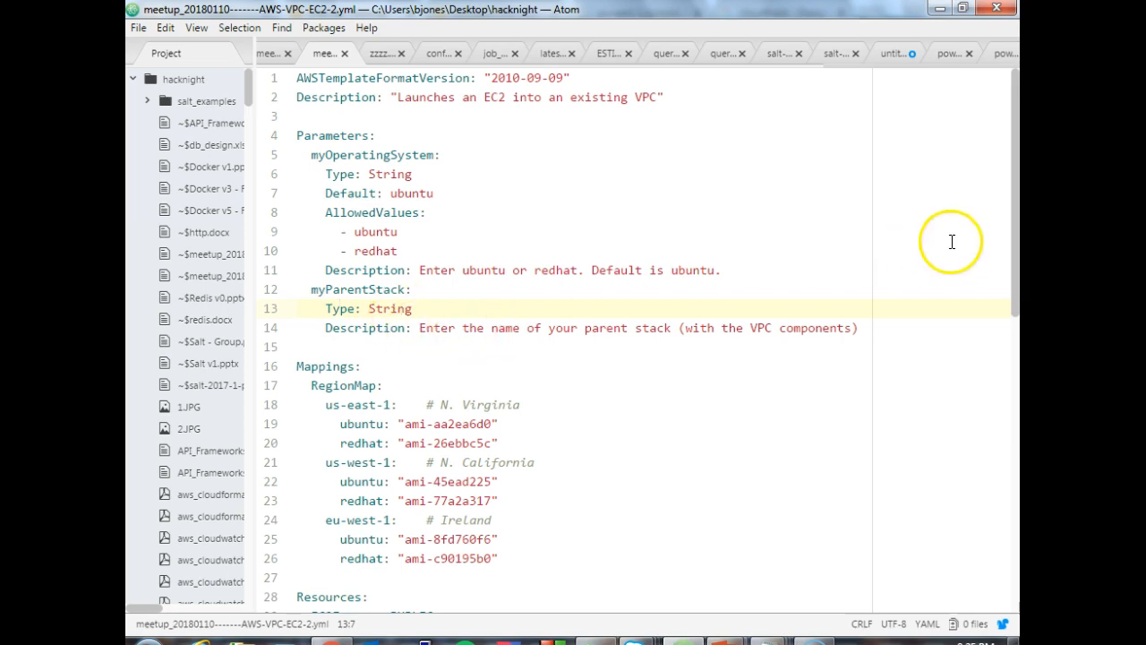
# - Review the RegionMap mappings, then highlight the Type and ImageId lines of the EC2InstancePUBLIC resource
pyautogui.moveTo(1016, 245); pyautogui.dragTo(1008, 363)
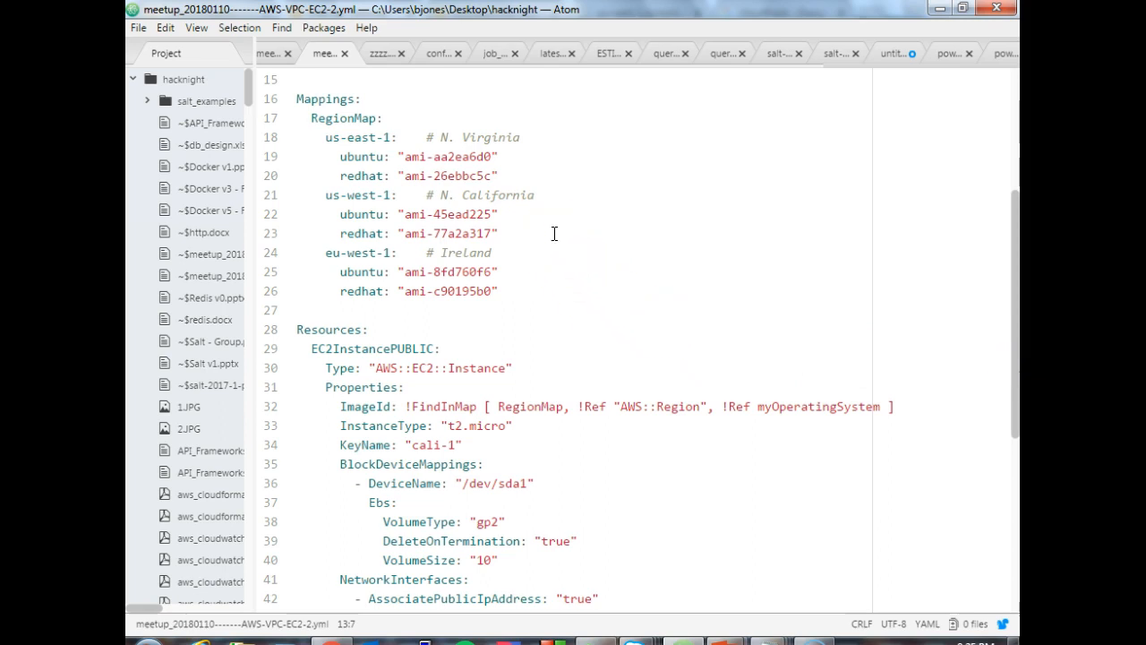
pyautogui.click(408, 159)
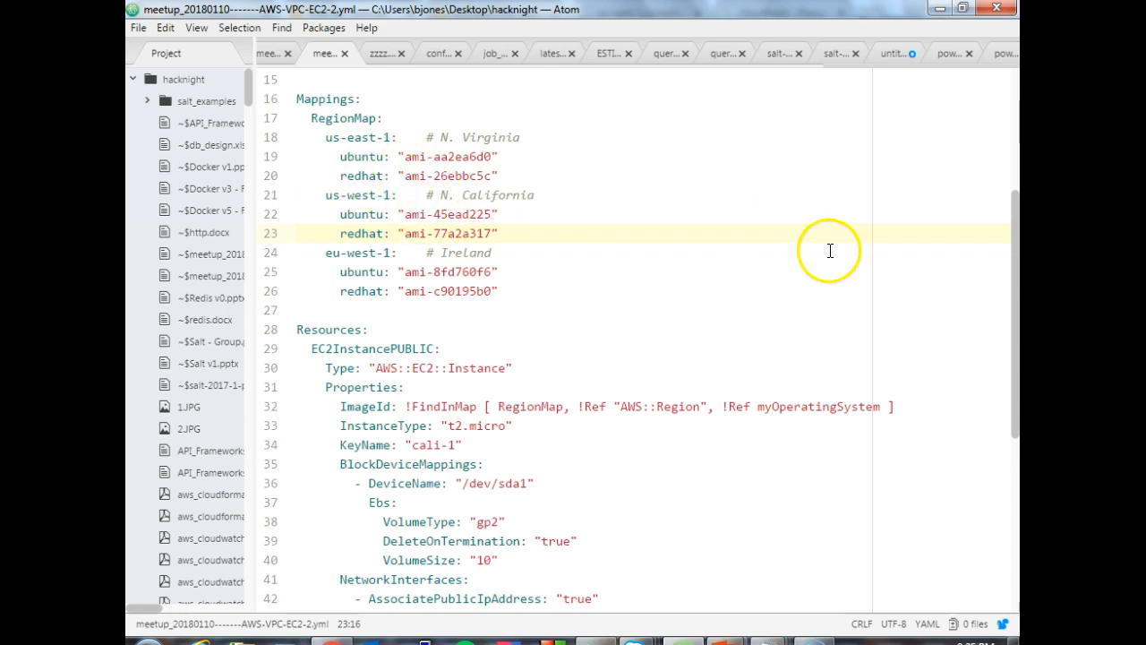
pyautogui.moveTo(1015, 215); pyautogui.dragTo(1006, 318)
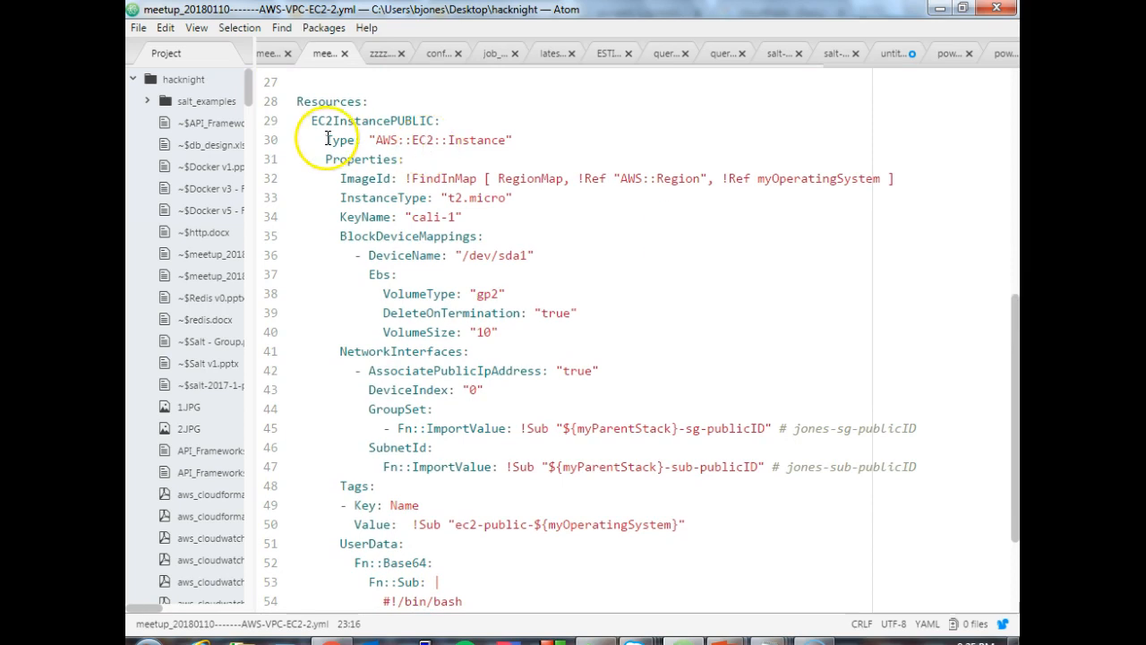
pyautogui.moveTo(324, 140); pyautogui.dragTo(527, 143)
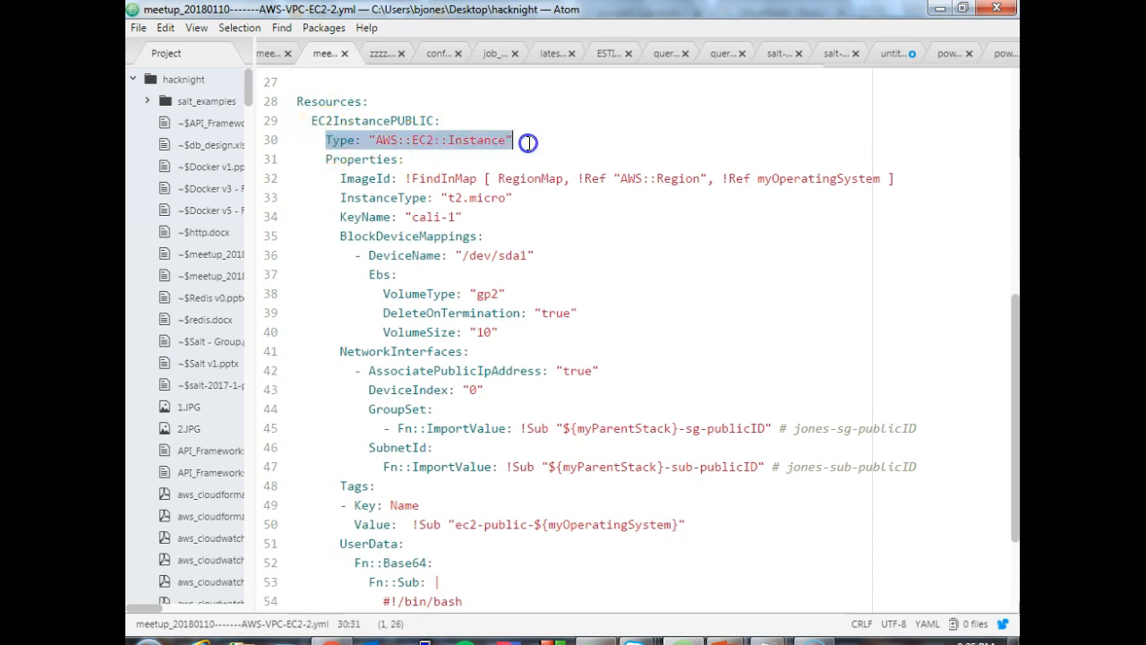
pyautogui.moveTo(341, 179); pyautogui.dragTo(497, 174)
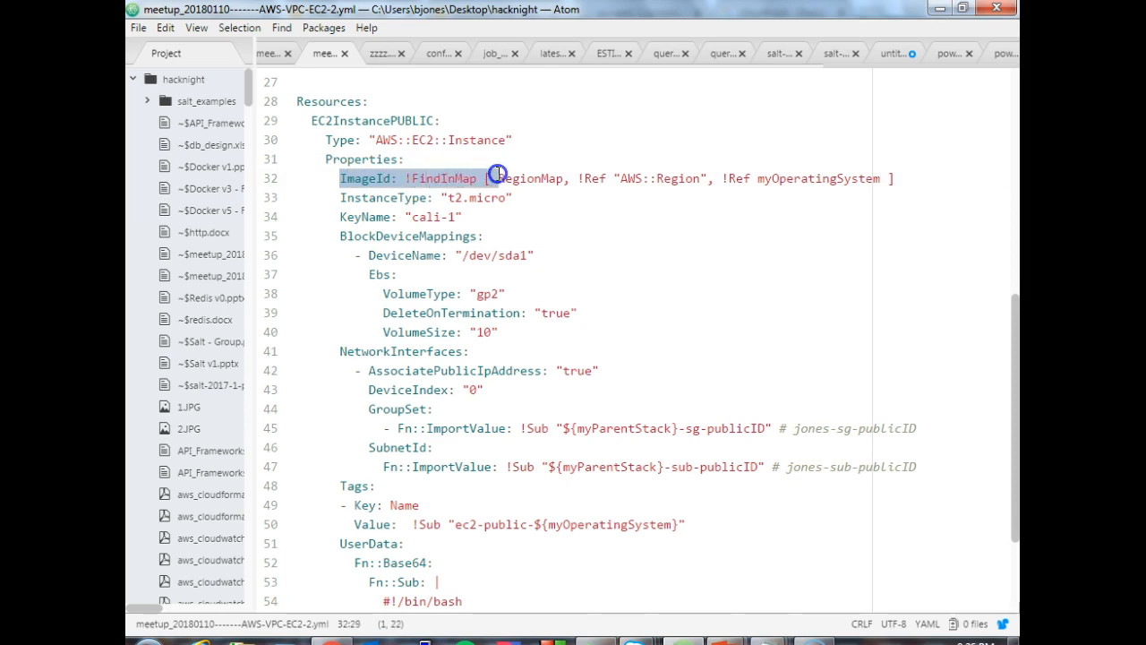
pyautogui.moveTo(497, 174); pyautogui.dragTo(879, 183)
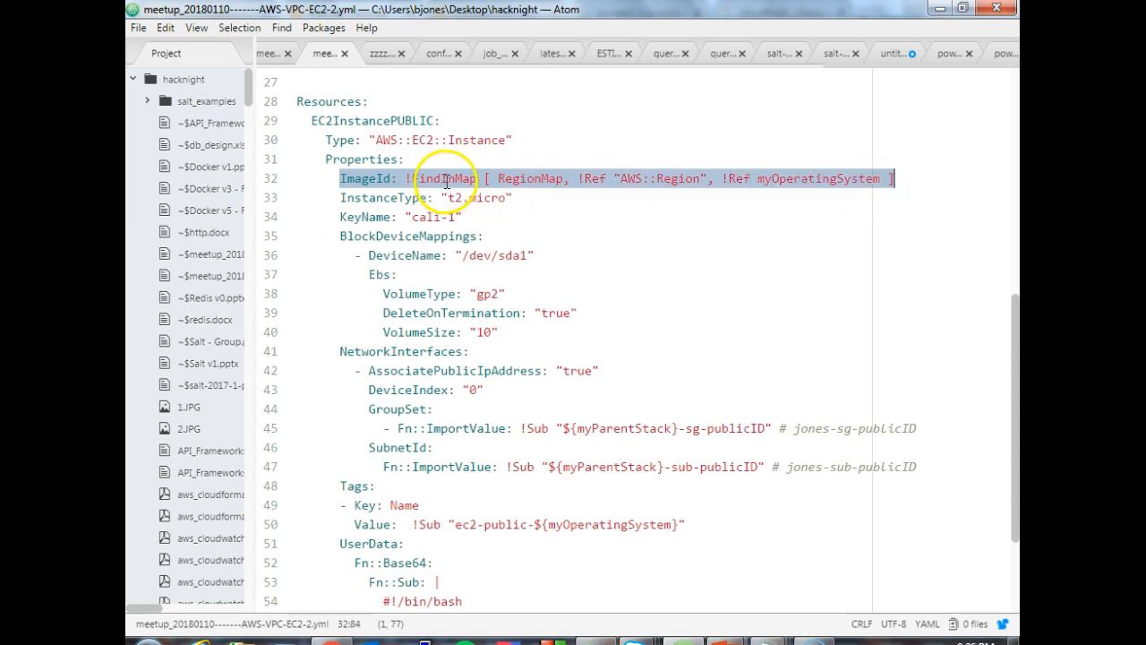
# - Trace the ImageId lookup from its RegionMap argument to the Mappings section and highlight its AWS::Region reference
pyautogui.click(518, 189)
pyautogui.click(499, 178)
pyautogui.moveTo(1010, 318); pyautogui.dragTo(1006, 212)
pyautogui.click(328, 161)
pyautogui.click(579, 454)
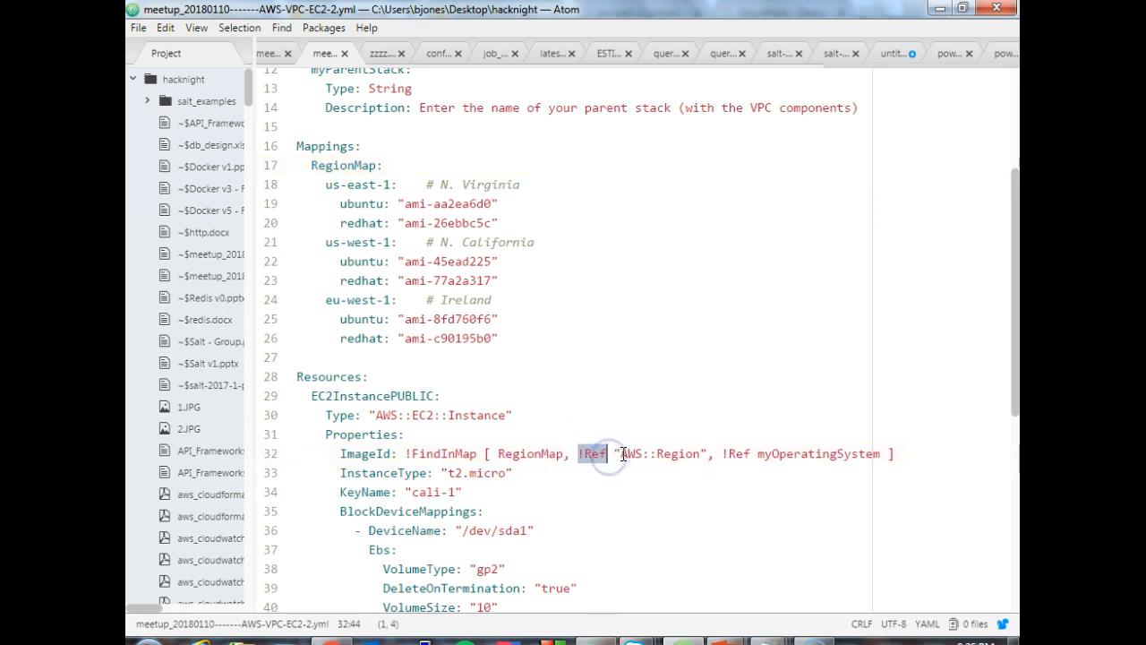
pyautogui.moveTo(620, 454); pyautogui.dragTo(690, 454)
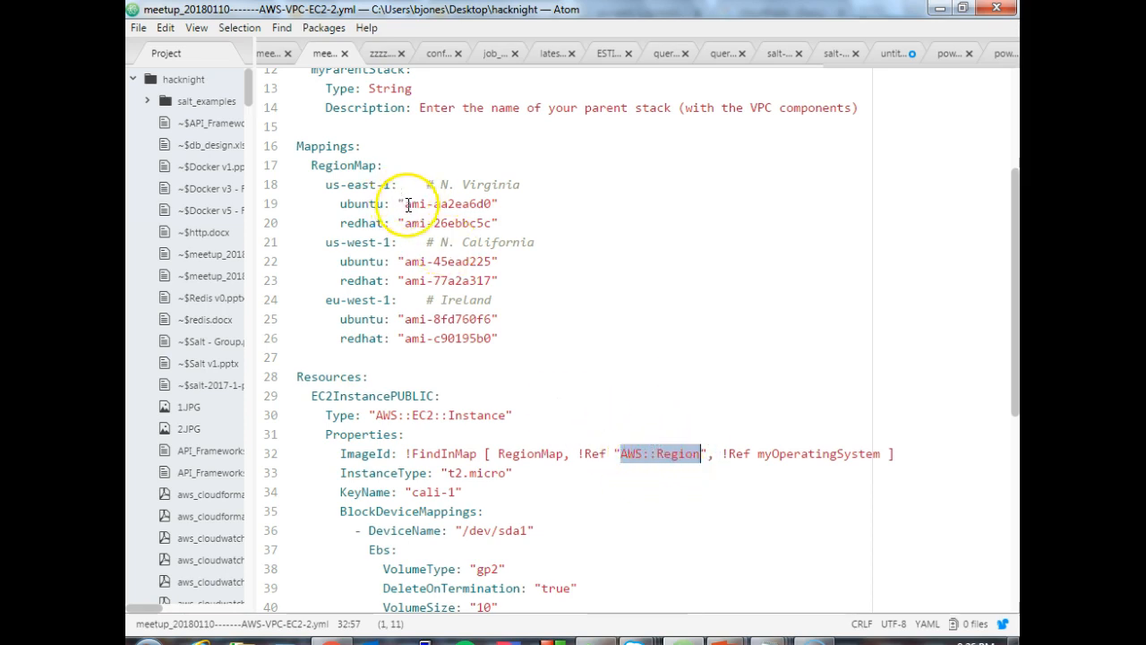
# - Highlight the us-east-1 and us-west-1 keys in RegionMap, then the myOperatingSystem reference in the ImageId line
pyautogui.moveTo(327, 185); pyautogui.dragTo(402, 181)
pyautogui.moveTo(326, 242); pyautogui.dragTo(395, 244)
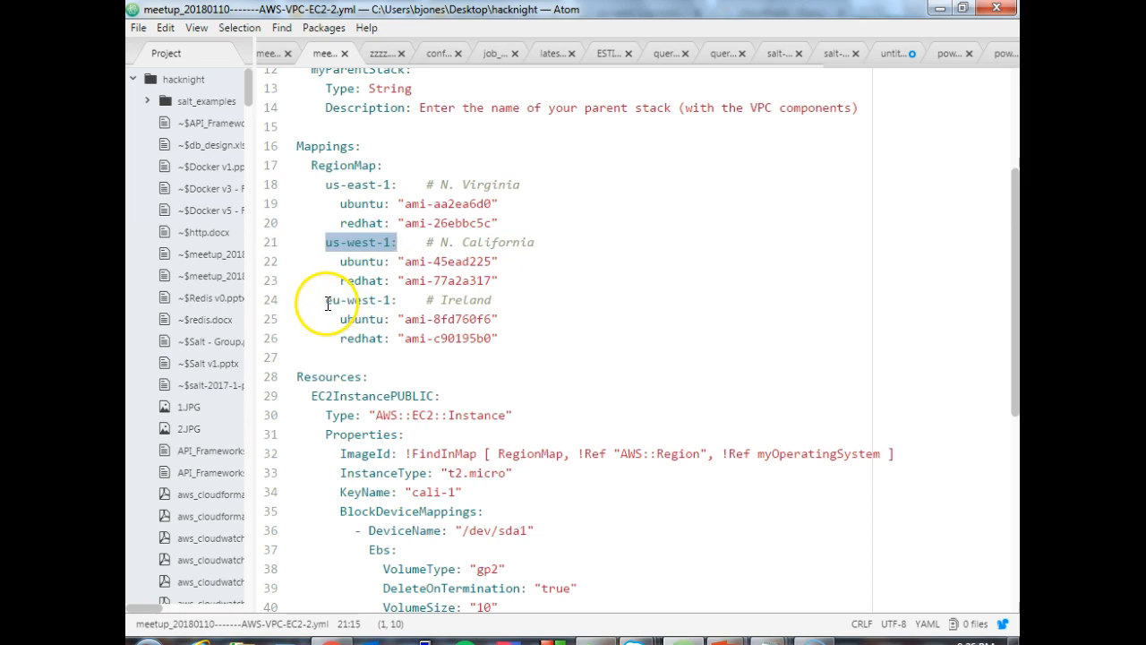
pyautogui.click(326, 243)
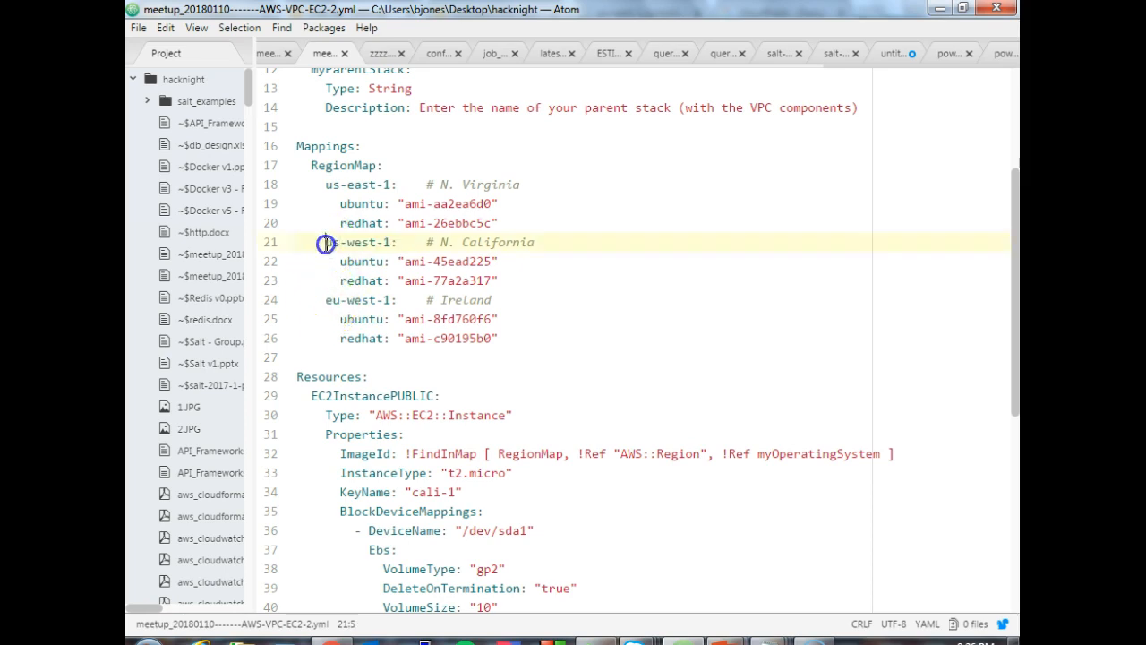
pyautogui.moveTo(326, 242); pyautogui.dragTo(403, 245)
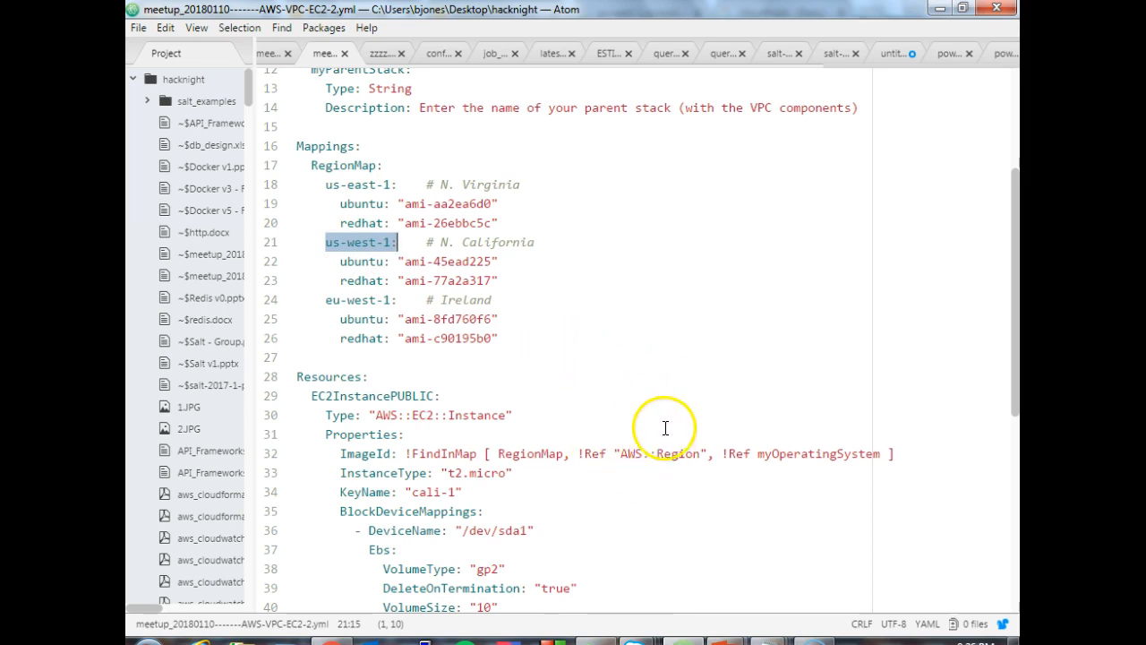
pyautogui.moveTo(757, 454); pyautogui.dragTo(846, 456)
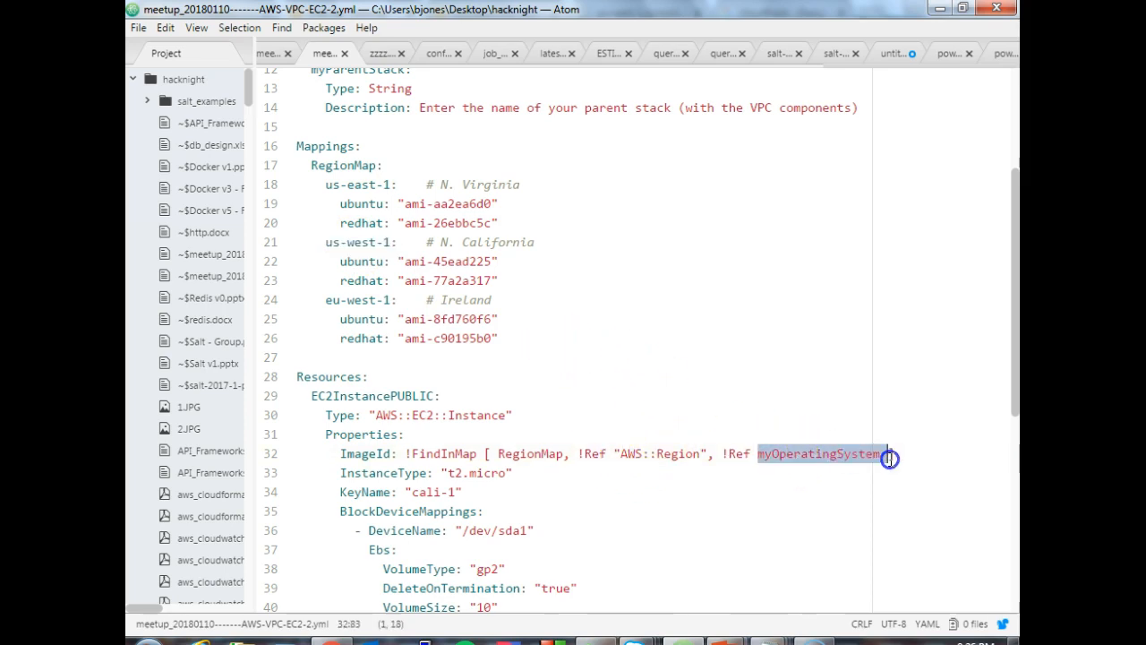
# - Return to the Parameters section and check the myOperatingSystem parameter and its Default line
pyautogui.moveTo(1010, 219); pyautogui.dragTo(1003, 92)
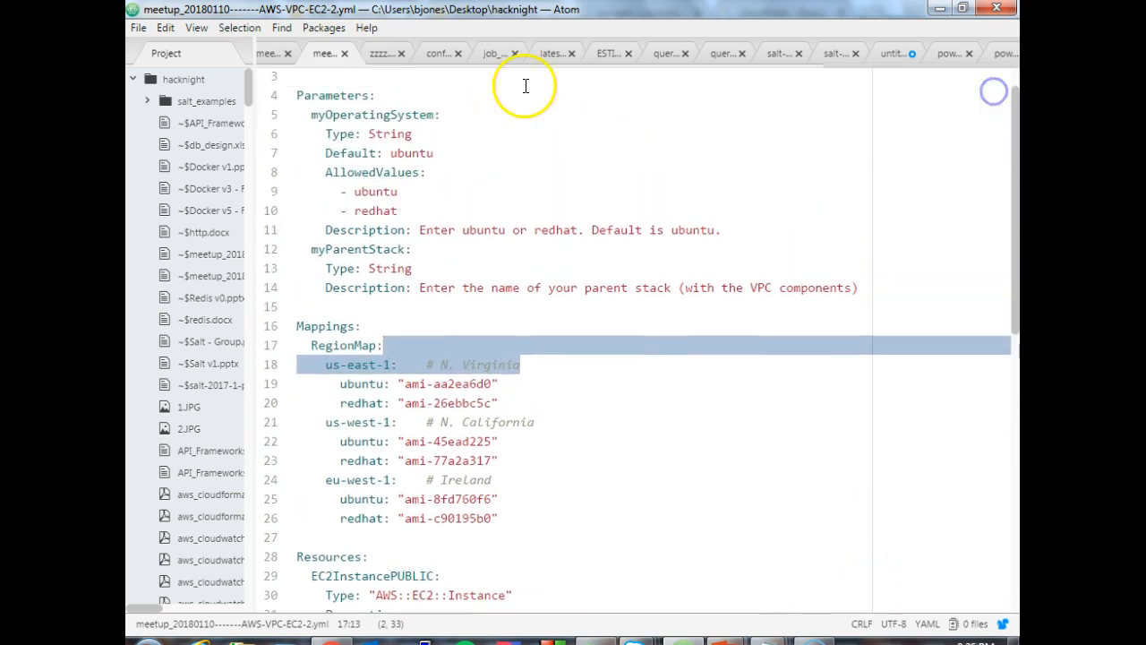
pyautogui.click(349, 116)
pyautogui.click(390, 153)
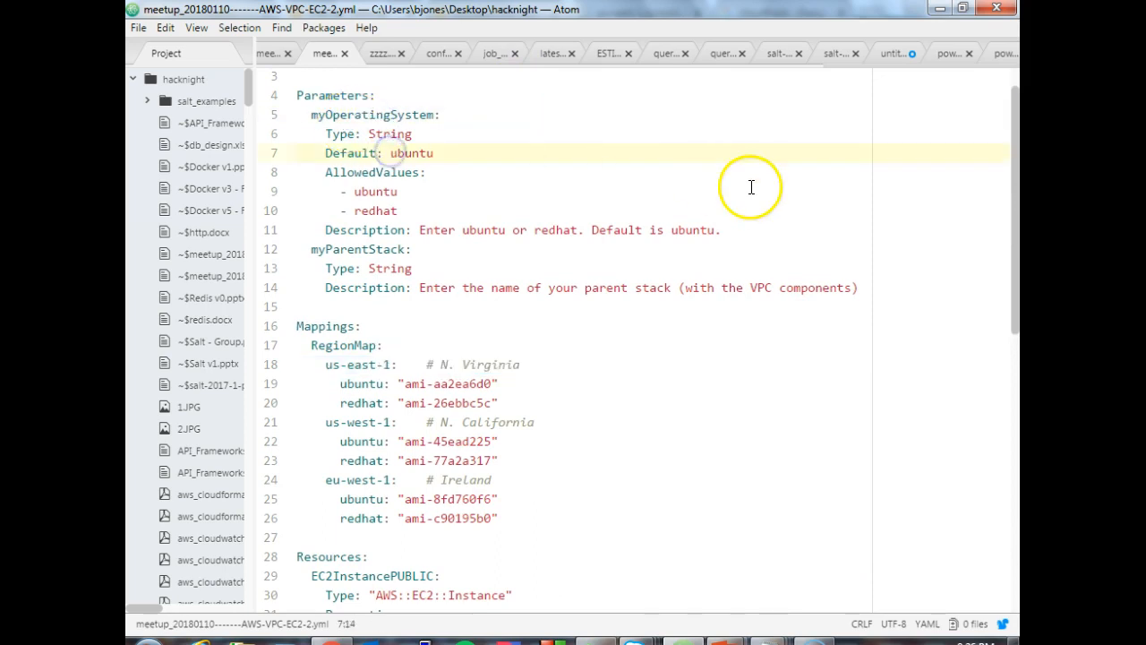
# - Review the EC2InstancePUBLIC properties, highlighting the t2.micro InstanceType and the cali-1 KeyName values
pyautogui.moveTo(1017, 191); pyautogui.dragTo(1016, 293)
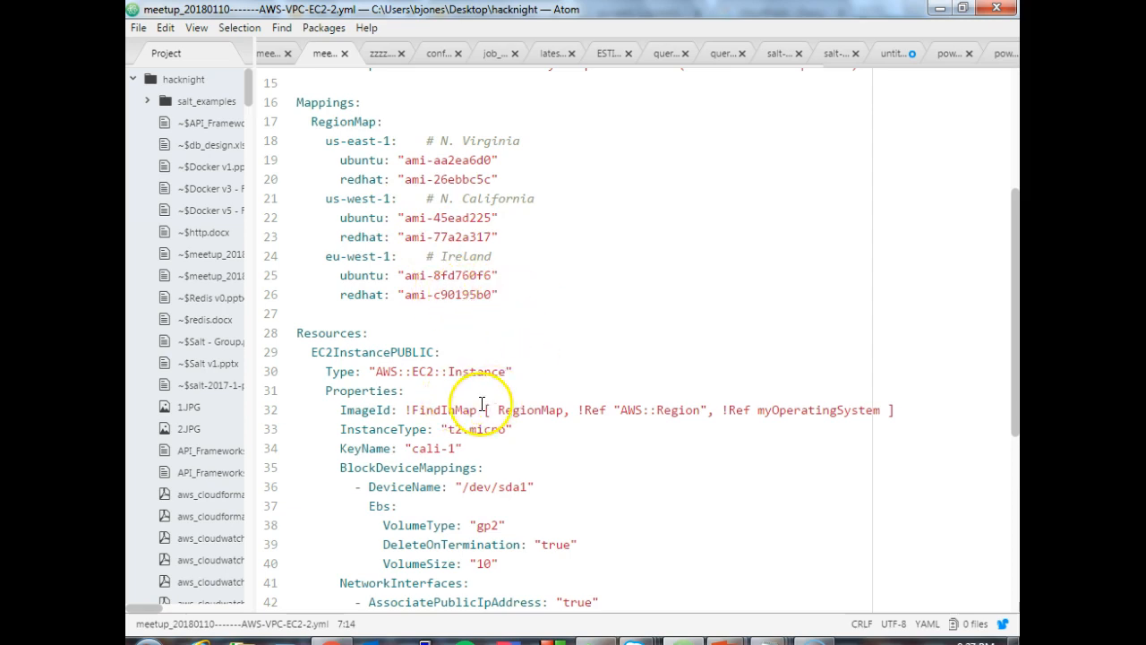
pyautogui.moveTo(1014, 275); pyautogui.dragTo(1015, 387)
pyautogui.click(449, 185)
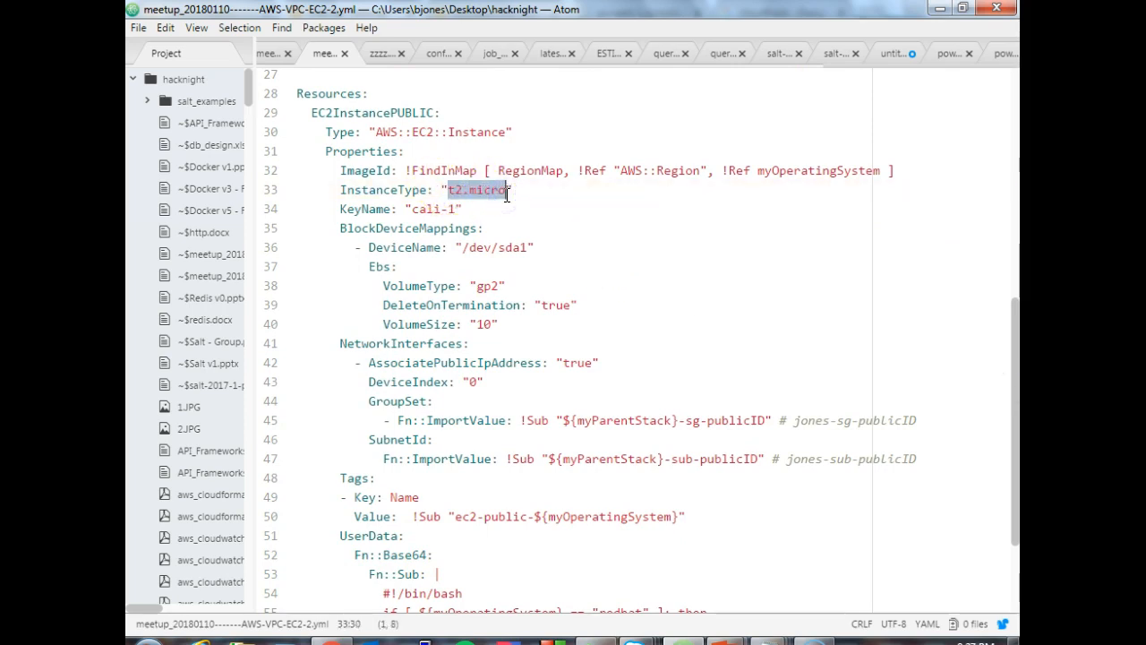
pyautogui.click(415, 209)
pyautogui.moveTo(415, 209); pyautogui.dragTo(456, 209)
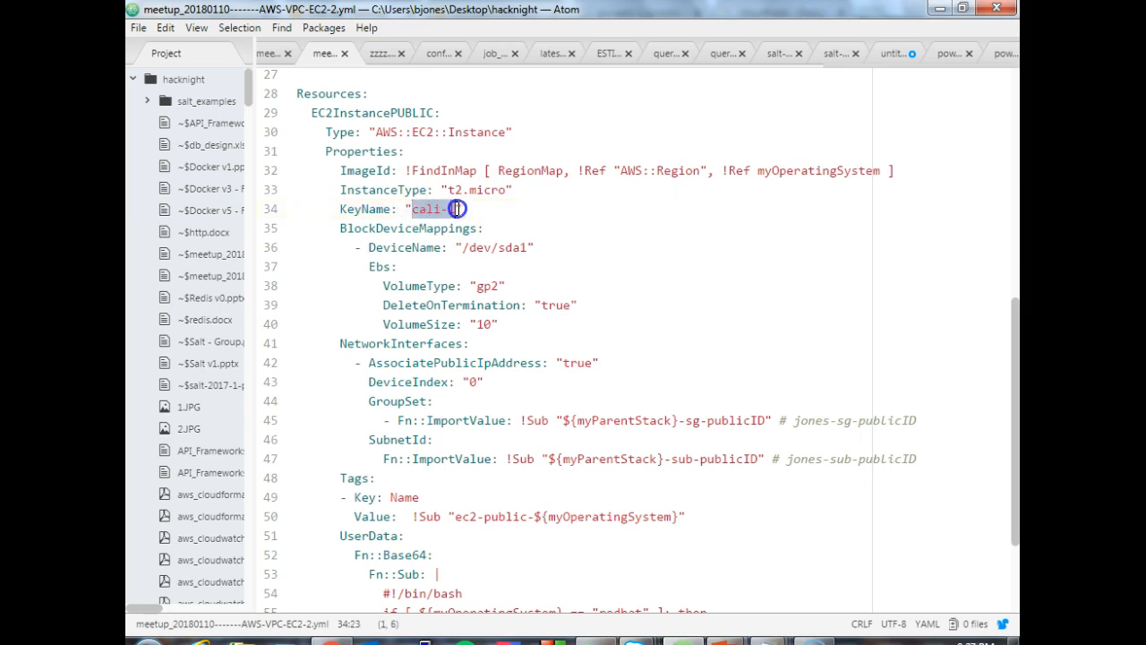
# - Highlight the BlockDeviceMappings block, then check its VolumeType, DeleteOnTermination and VolumeSize values
pyautogui.click(537, 228)
pyautogui.click(340, 229)
pyautogui.moveTo(340, 228); pyautogui.dragTo(504, 324)
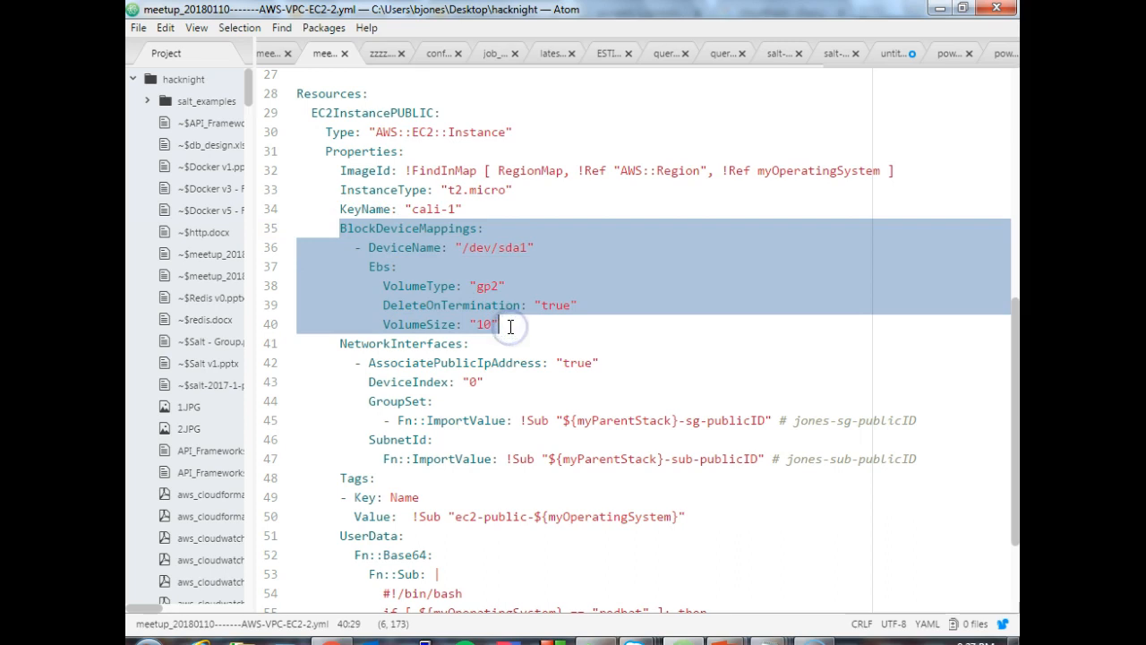
pyautogui.click(507, 286)
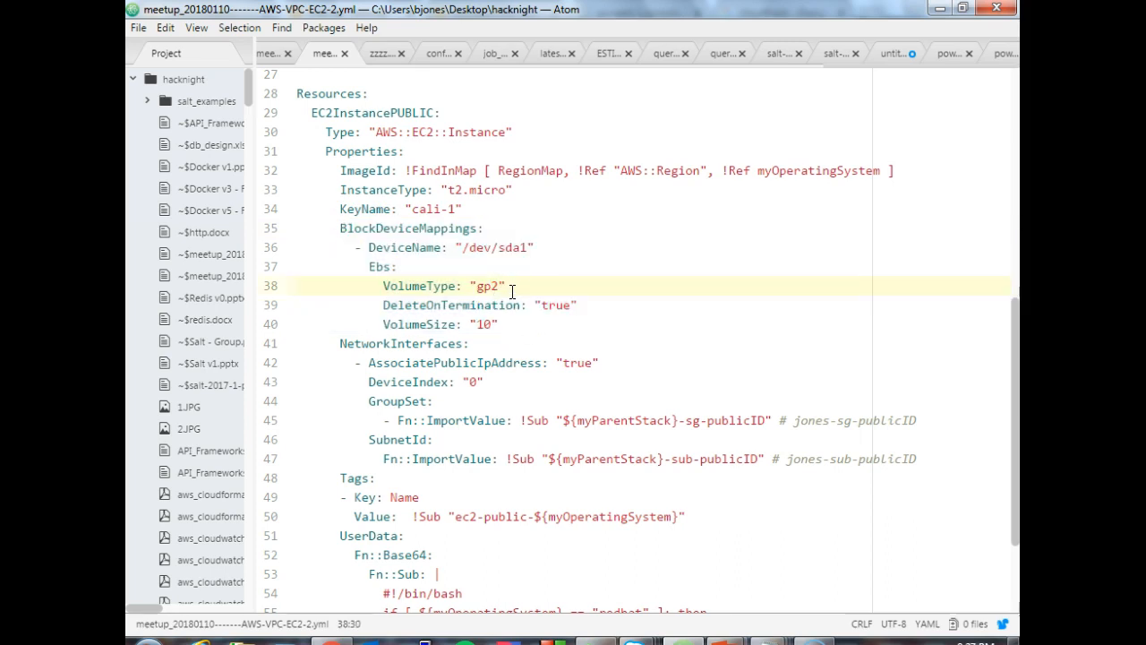
pyautogui.click(540, 305)
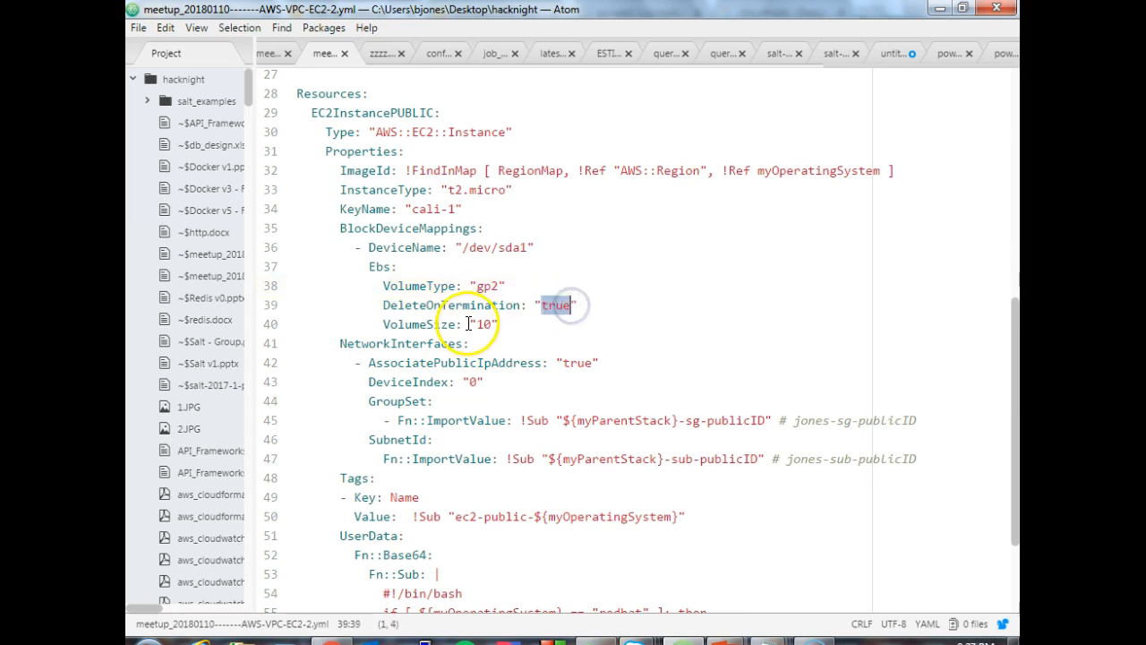
pyautogui.moveTo(478, 324); pyautogui.dragTo(486, 324)
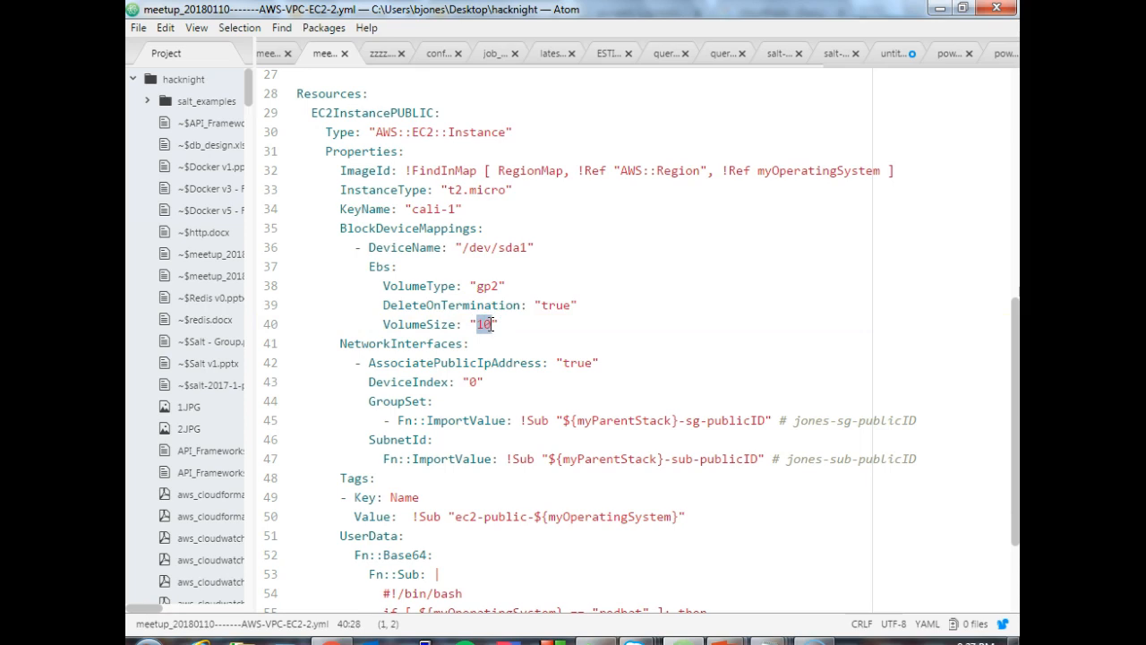
# - Highlight the NetworkInterfaces block, then the Name tag's ec2-public- prefix and its myOperatingSystem reference
pyautogui.moveTo(1013, 328); pyautogui.dragTo(1009, 396)
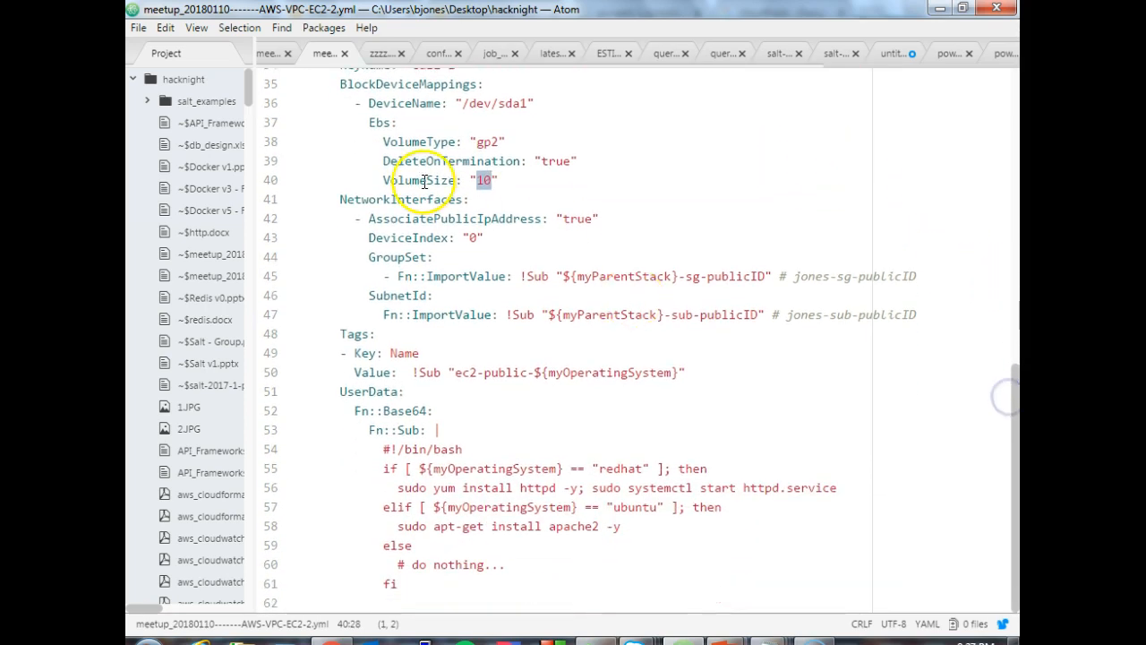
pyautogui.moveTo(333, 199); pyautogui.dragTo(934, 312)
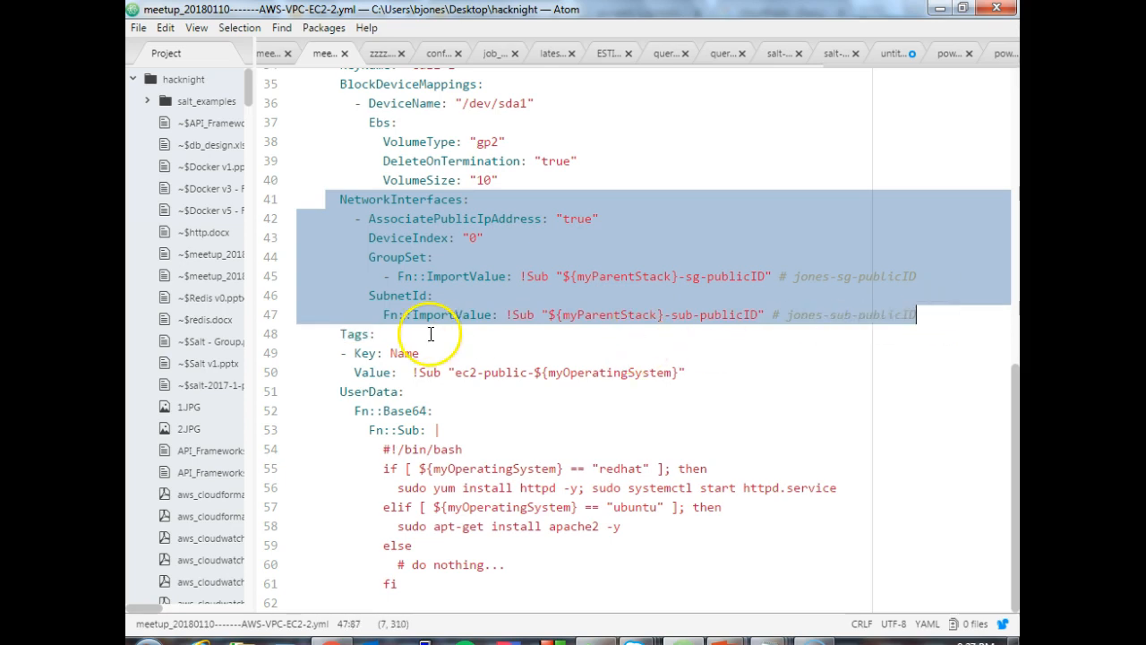
pyautogui.moveTo(341, 333); pyautogui.dragTo(467, 374)
pyautogui.click(465, 376)
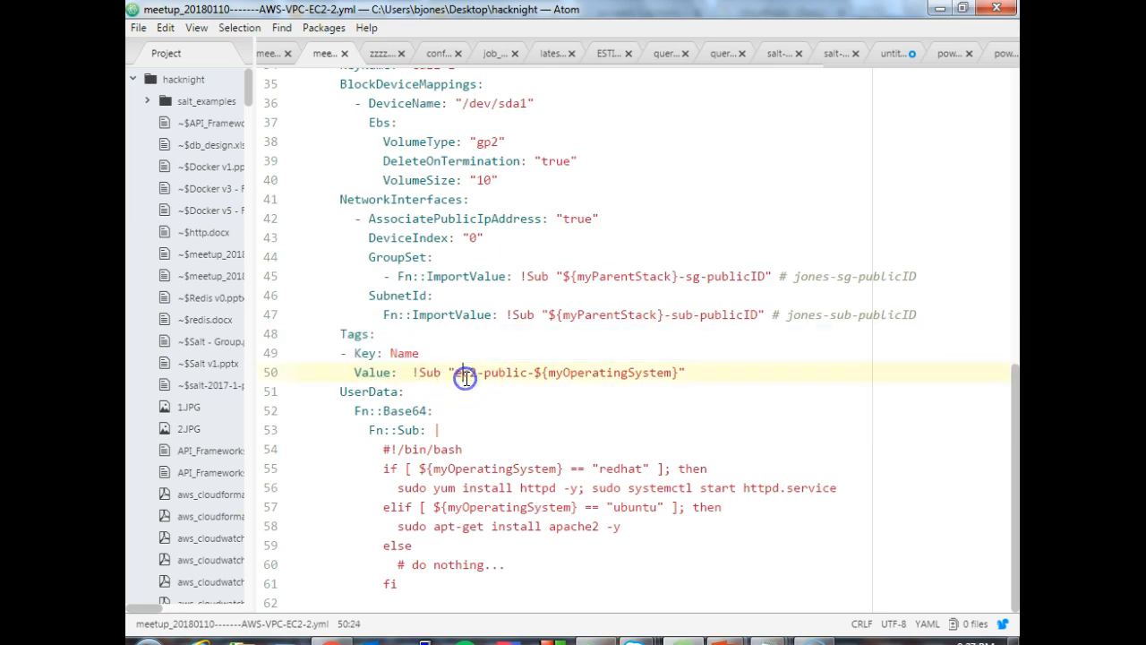
pyautogui.moveTo(536, 373); pyautogui.dragTo(679, 377)
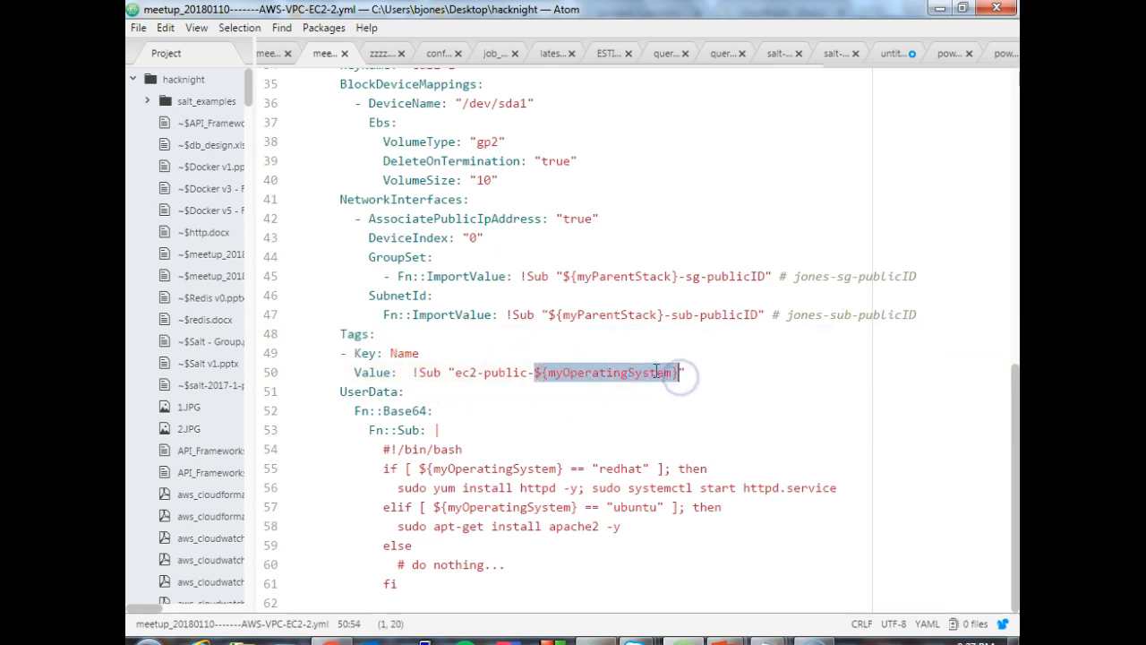
pyautogui.moveTo(456, 373); pyautogui.dragTo(537, 372)
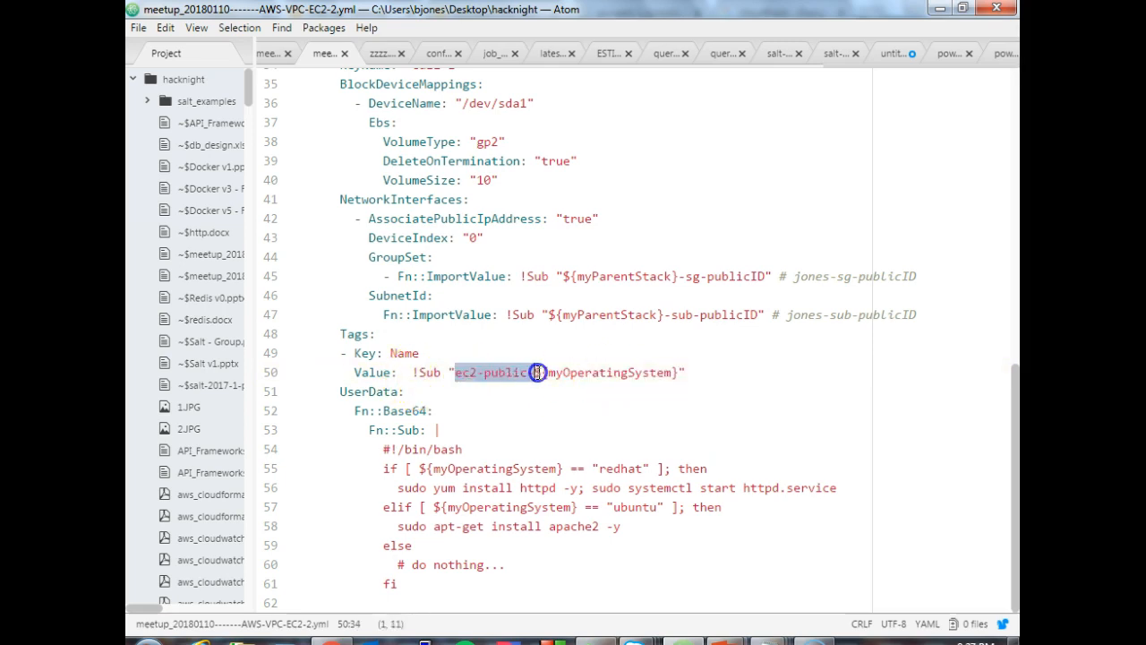
pyautogui.click(516, 433)
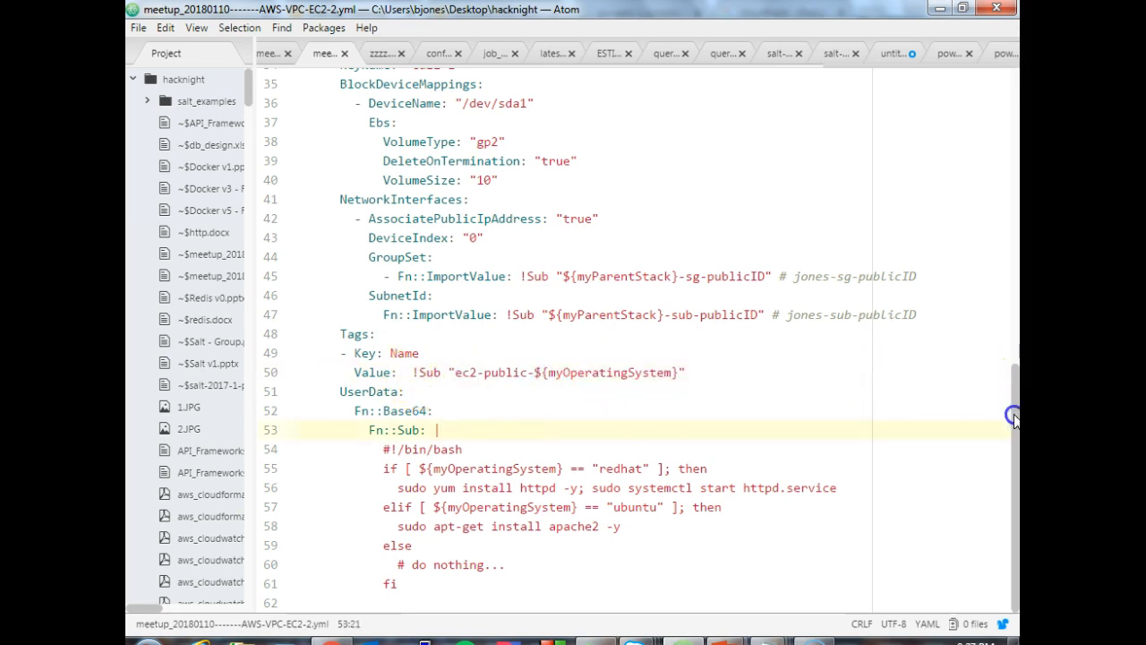
# - Highlight the whole UserData script, look at its ubuntu branch and return to the start of the template
pyautogui.moveTo(341, 394); pyautogui.dragTo(503, 583)
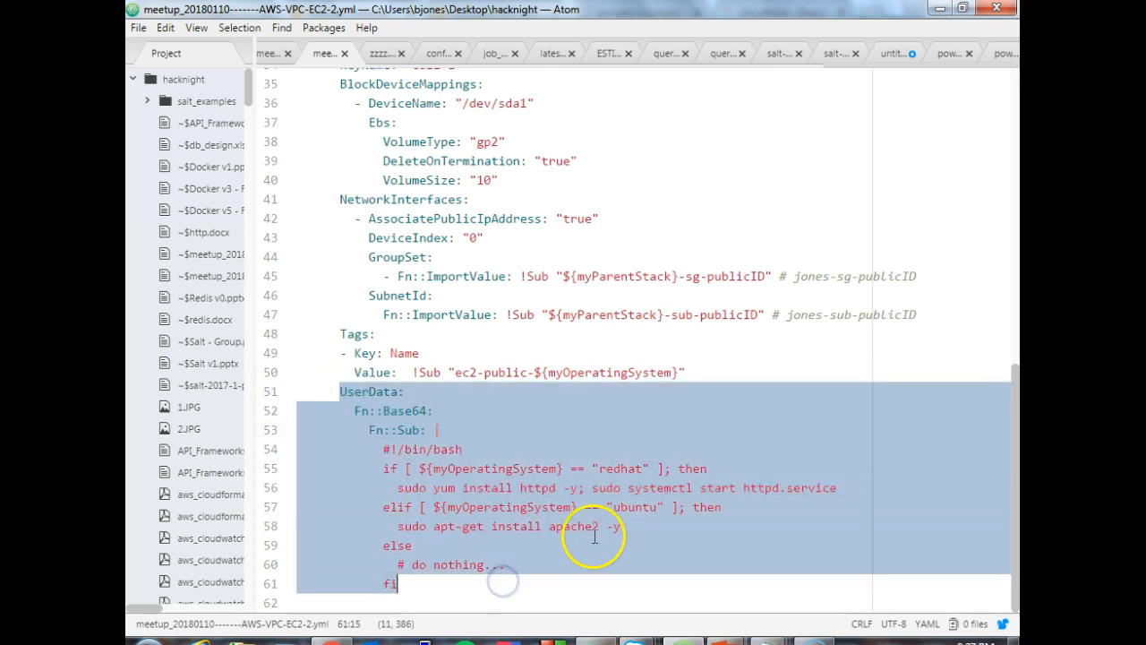
pyautogui.click(584, 507)
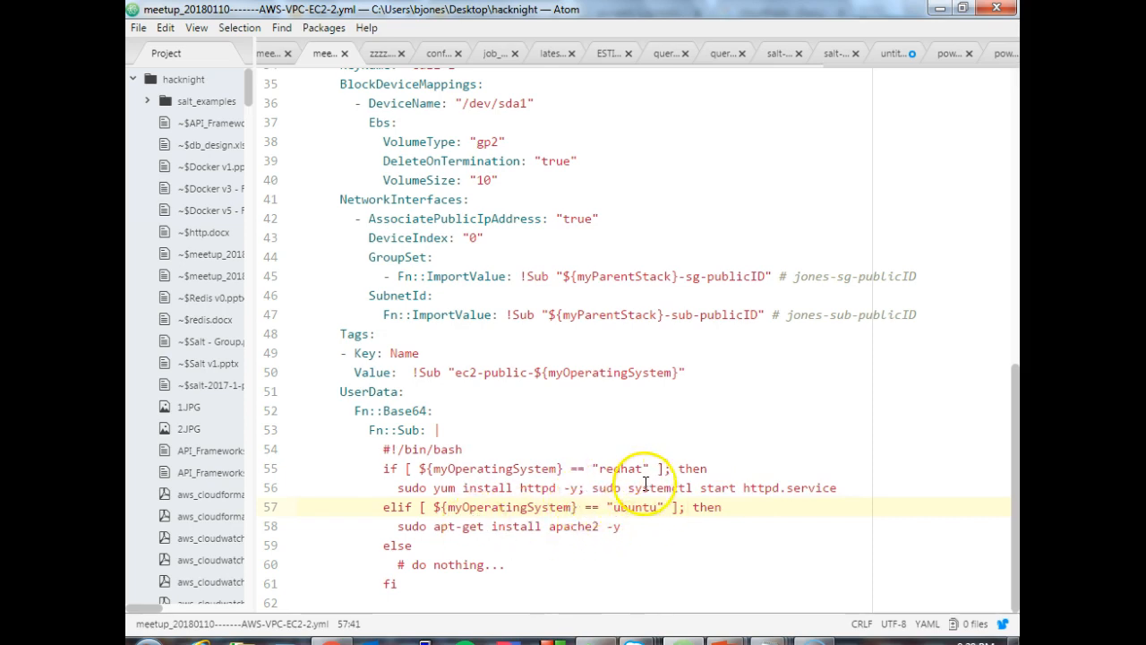
pyautogui.moveTo(1015, 421); pyautogui.dragTo(1015, 105)
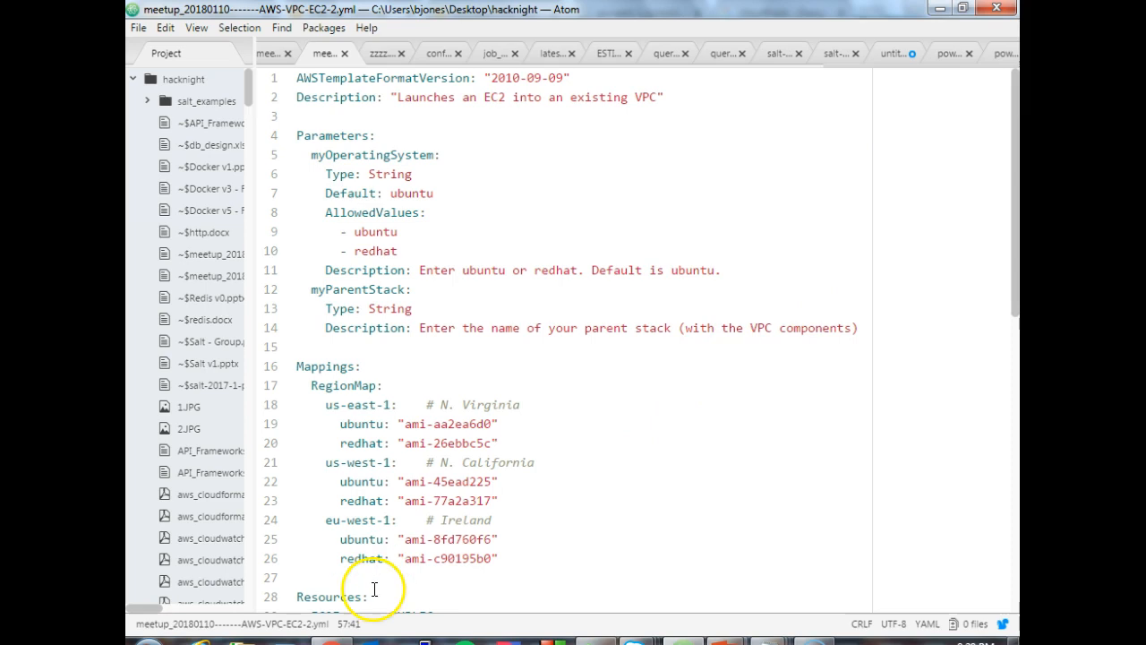
# - Switch to the CloudFormation console in Chrome and start a new stack from the uploaded template meetup_20180110-------AWS-VPC-EC2-2.yml
pyautogui.click(332, 641)
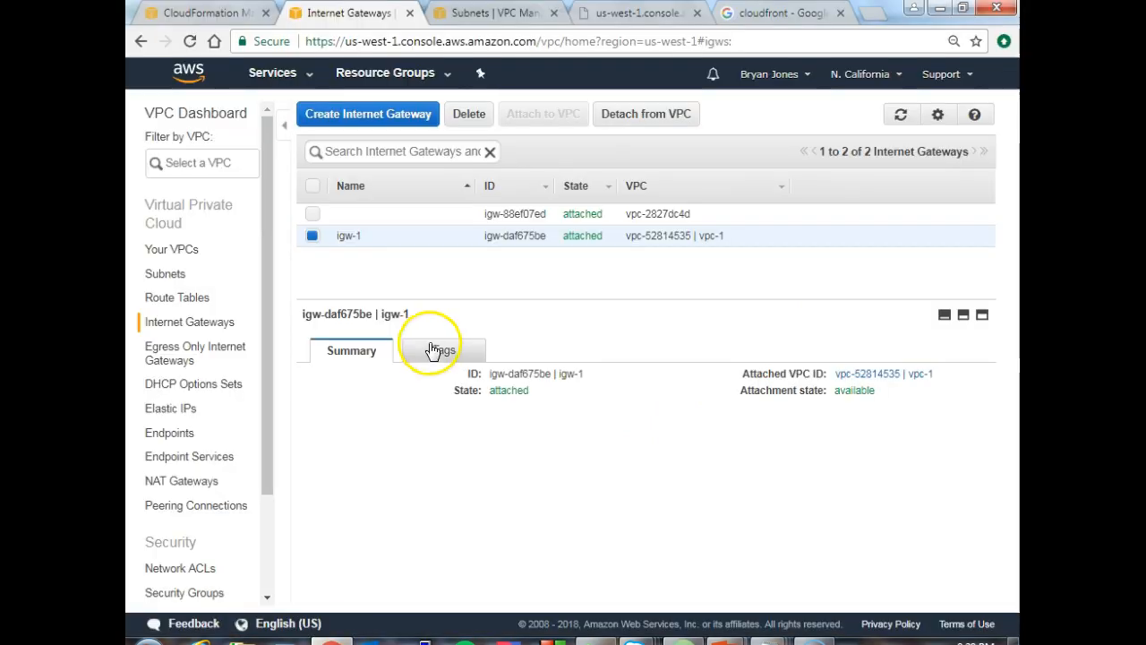
pyautogui.click(204, 13)
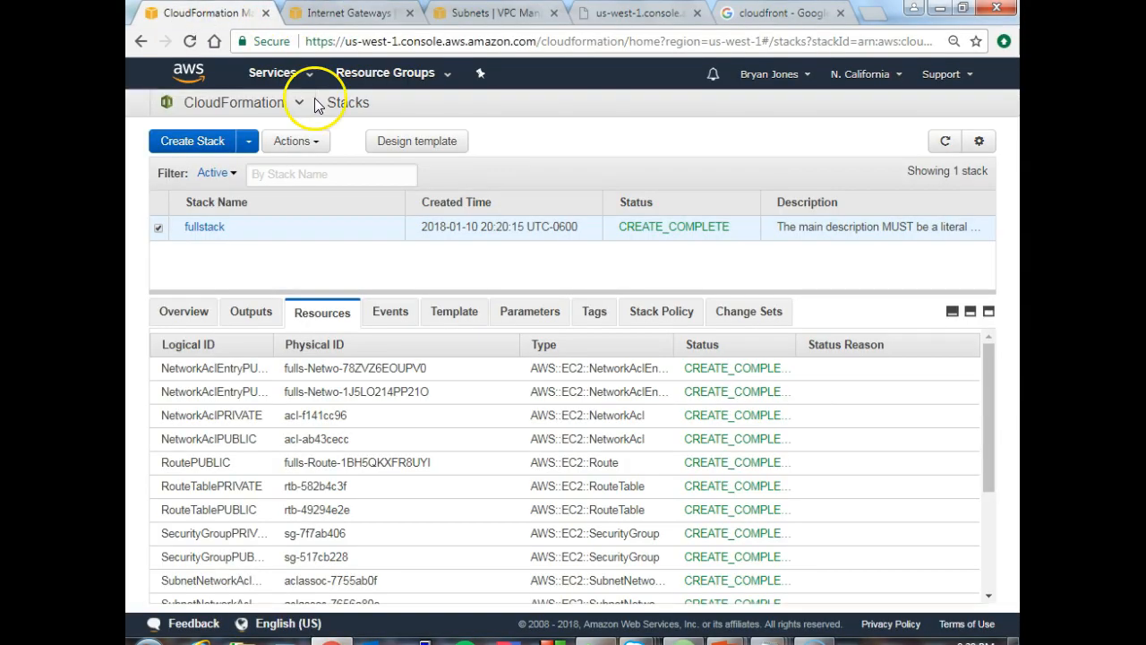
pyautogui.click(224, 147)
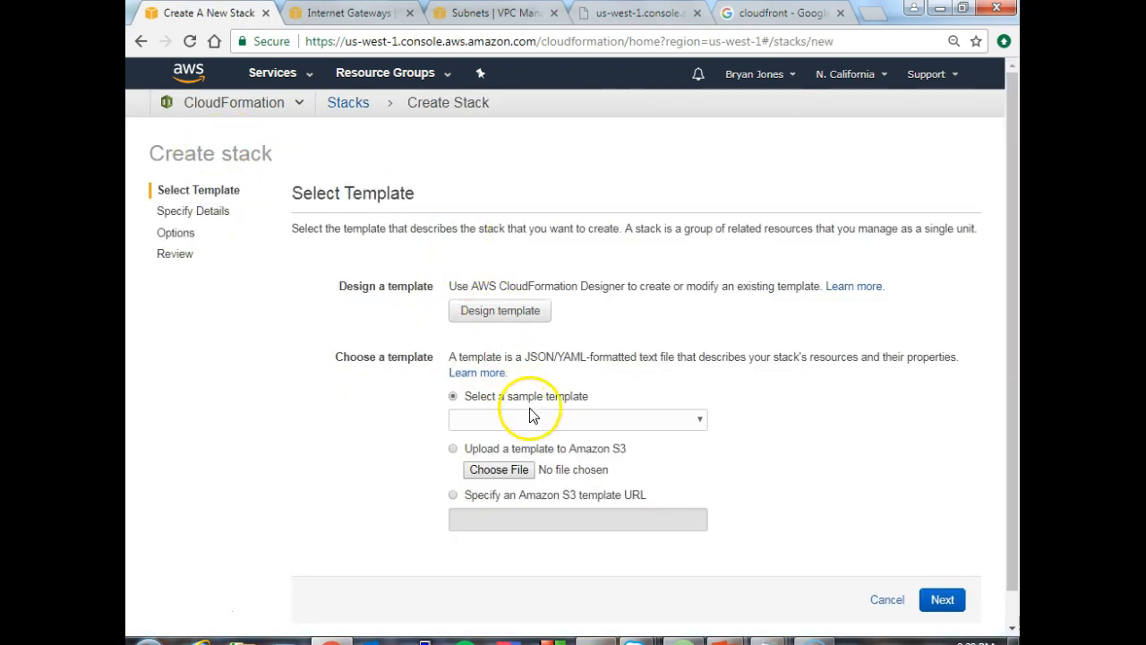
pyautogui.click(504, 470)
pyautogui.scroll(10, 448, 256)
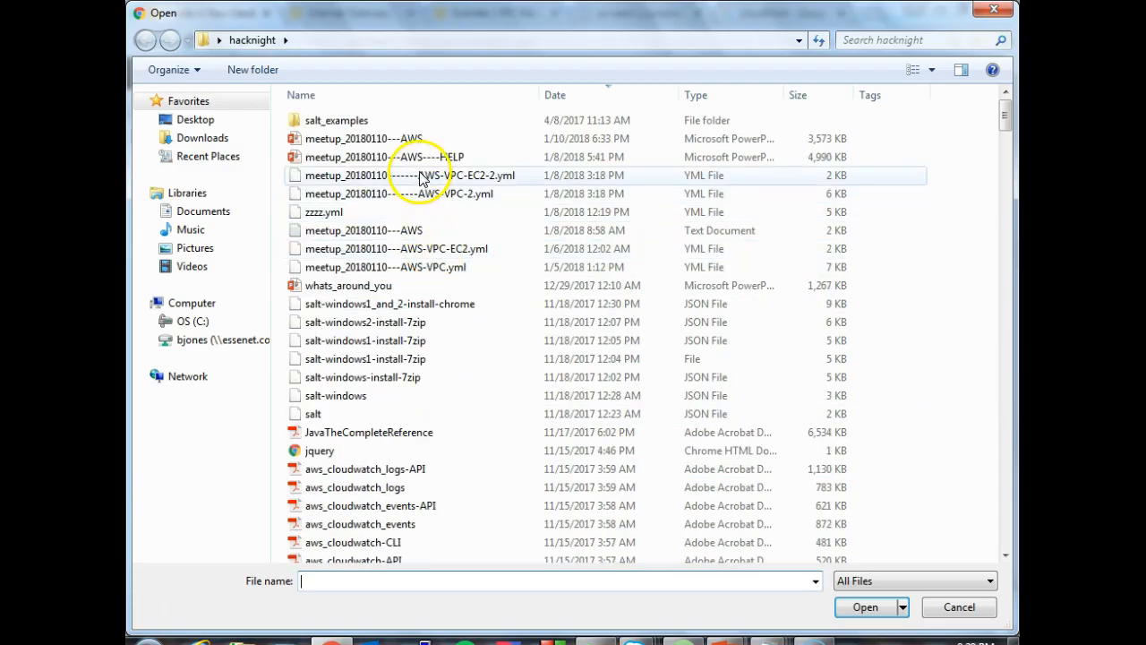
pyautogui.click(420, 177)
pyautogui.click(865, 607)
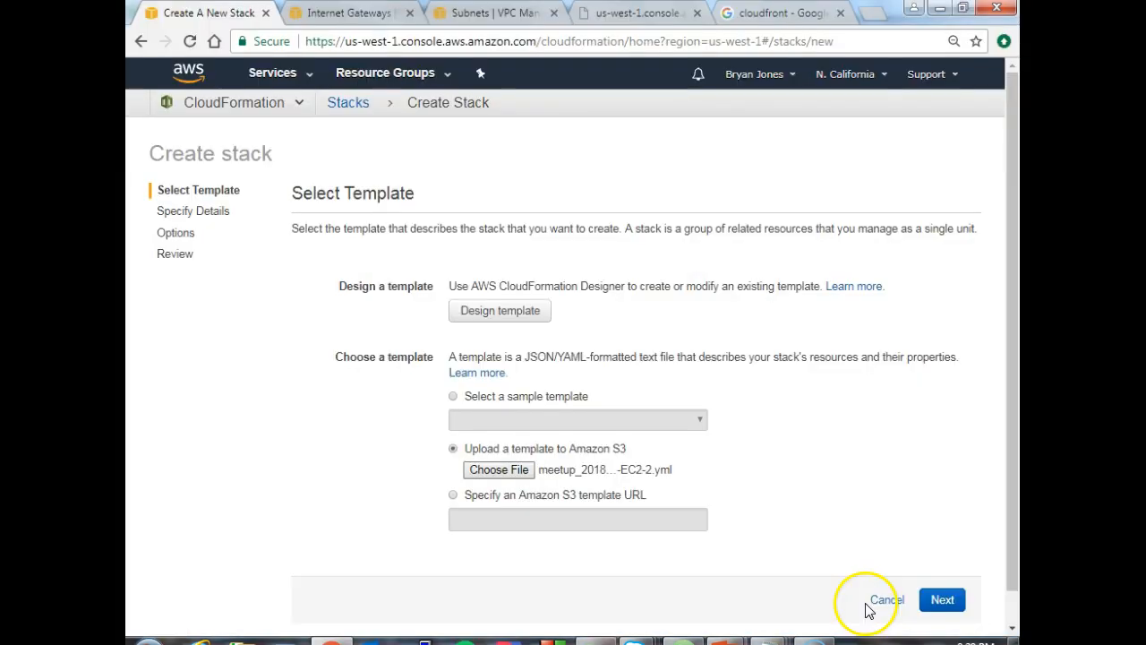
pyautogui.click(942, 602)
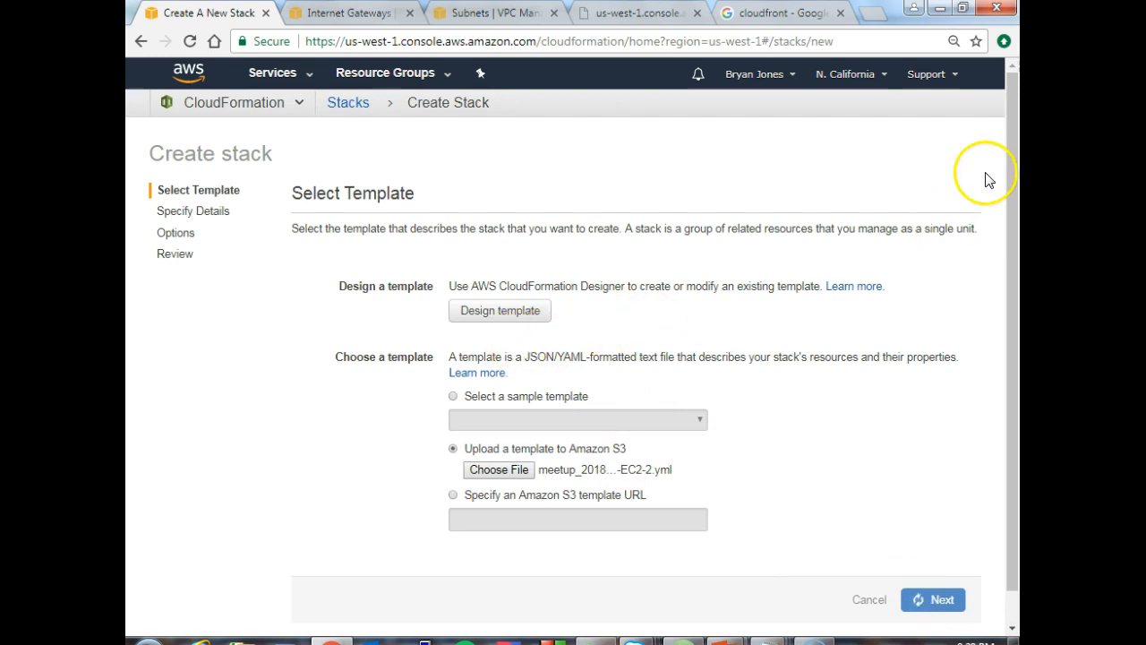
# - Name the stack ec2-ubuntu, keep myOperatingSystem as ubuntu, set myParentStack to fullstack and continue to the options
pyautogui.moveTo(1011, 126); pyautogui.dragTo(1006, 205)
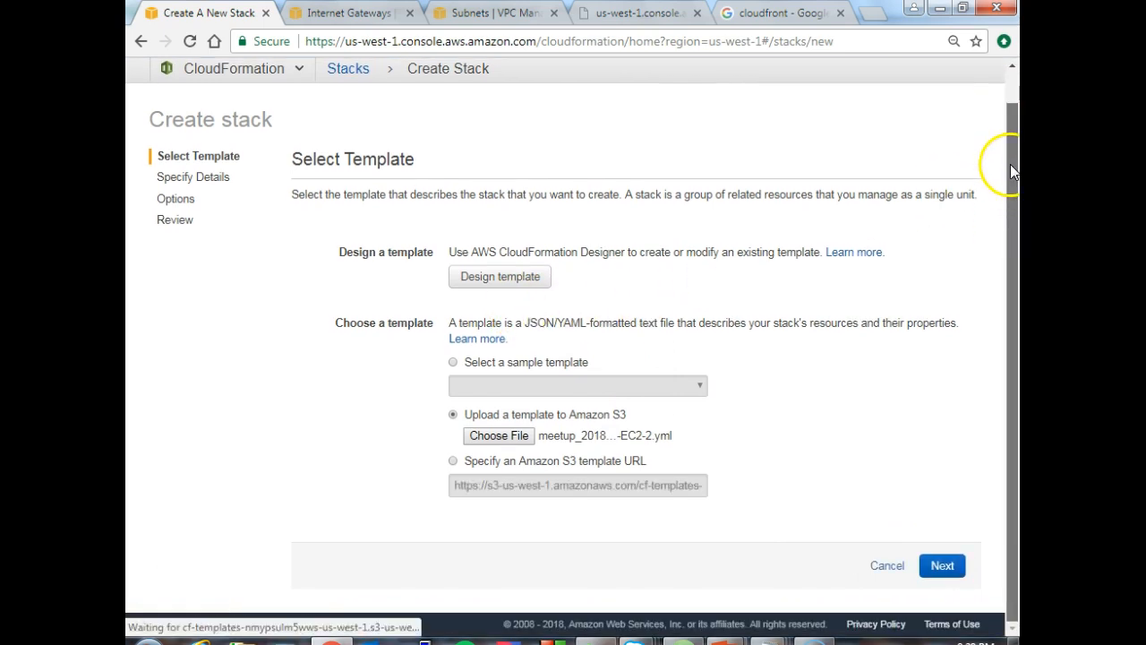
pyautogui.click(530, 305)
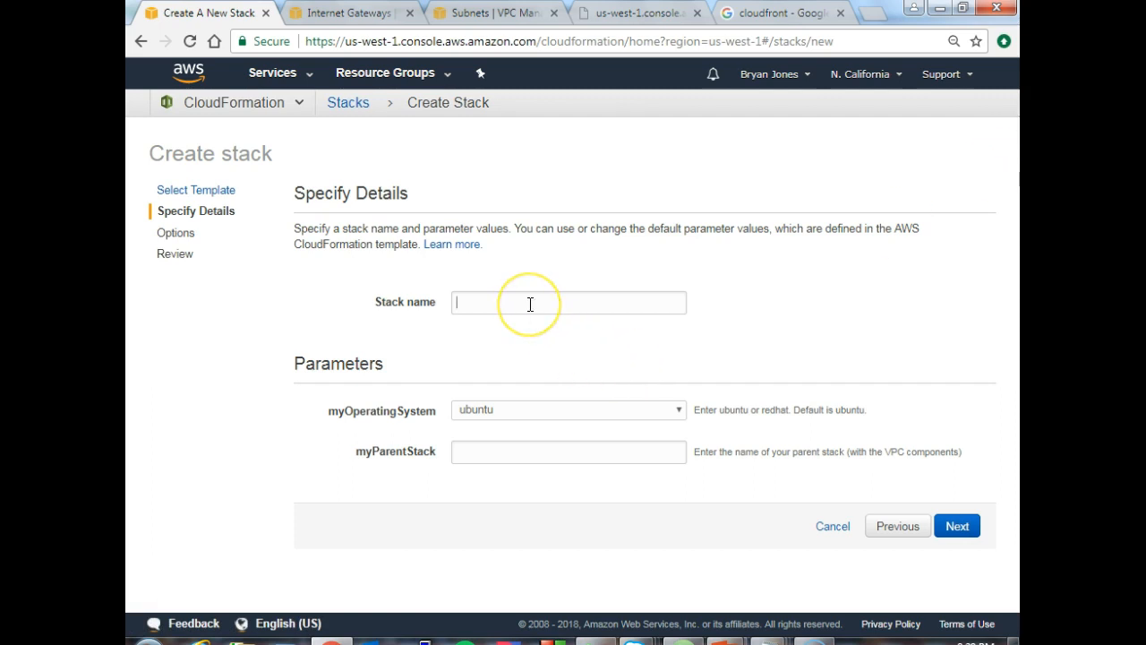
pyautogui.write('ec')
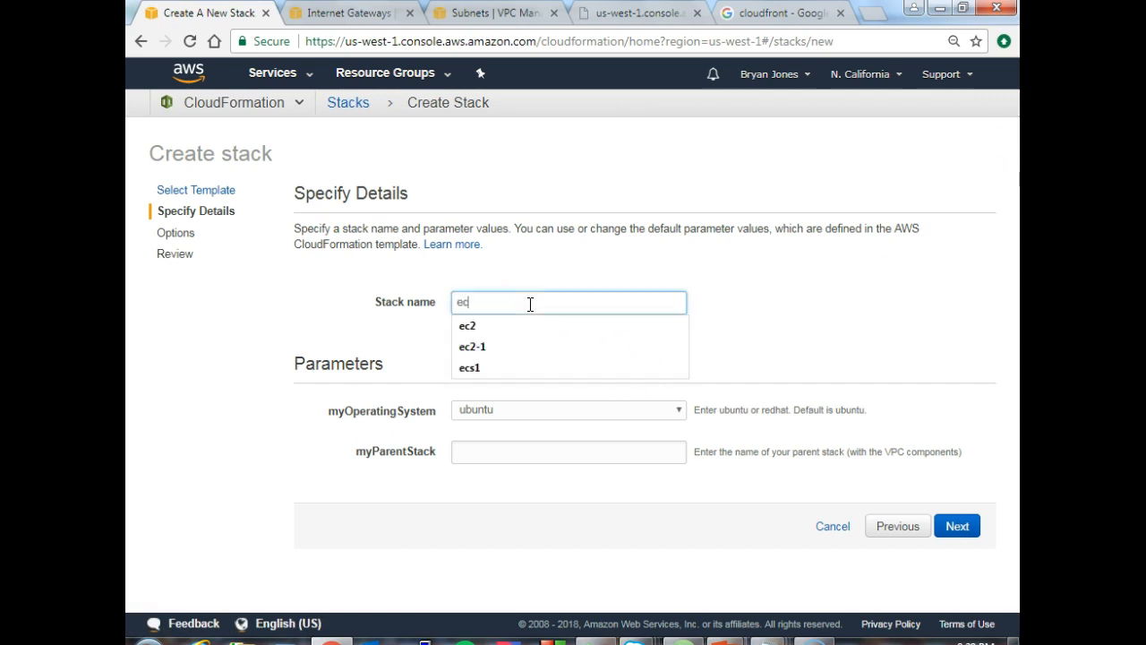
pyautogui.write('2-ubuntu')
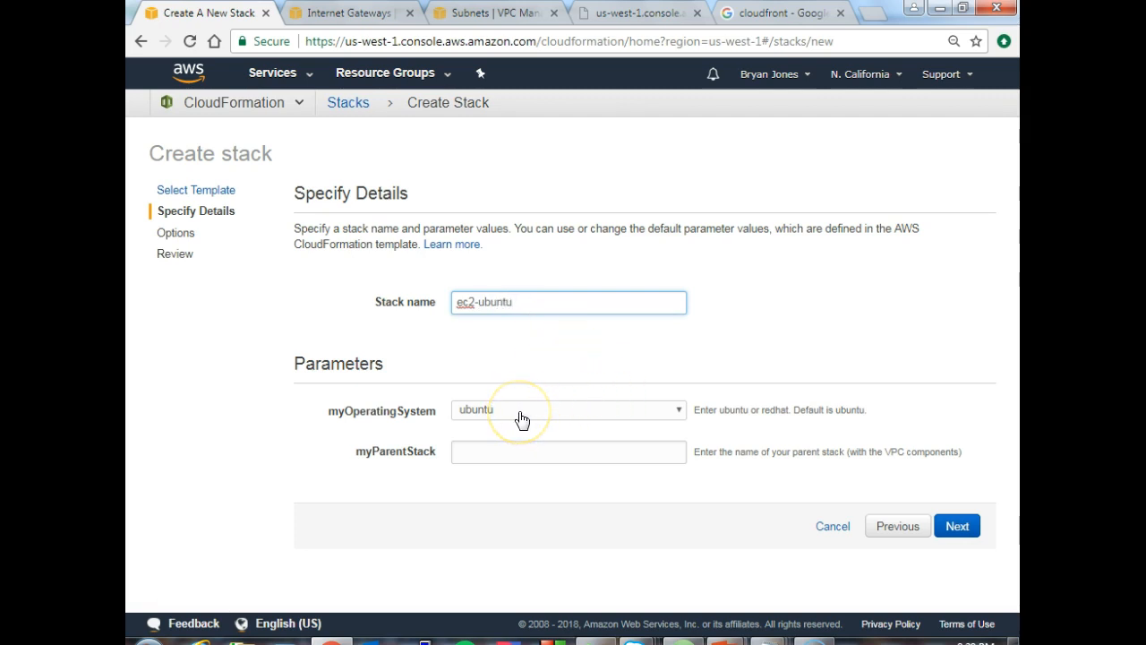
pyautogui.click(522, 417)
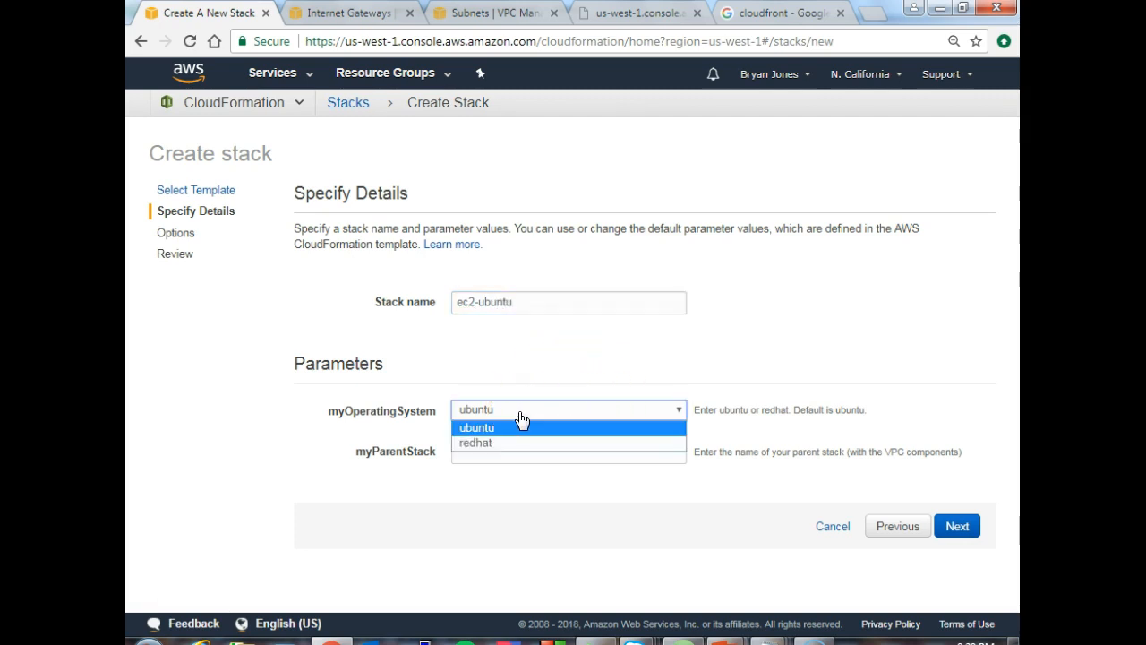
pyautogui.click(509, 381)
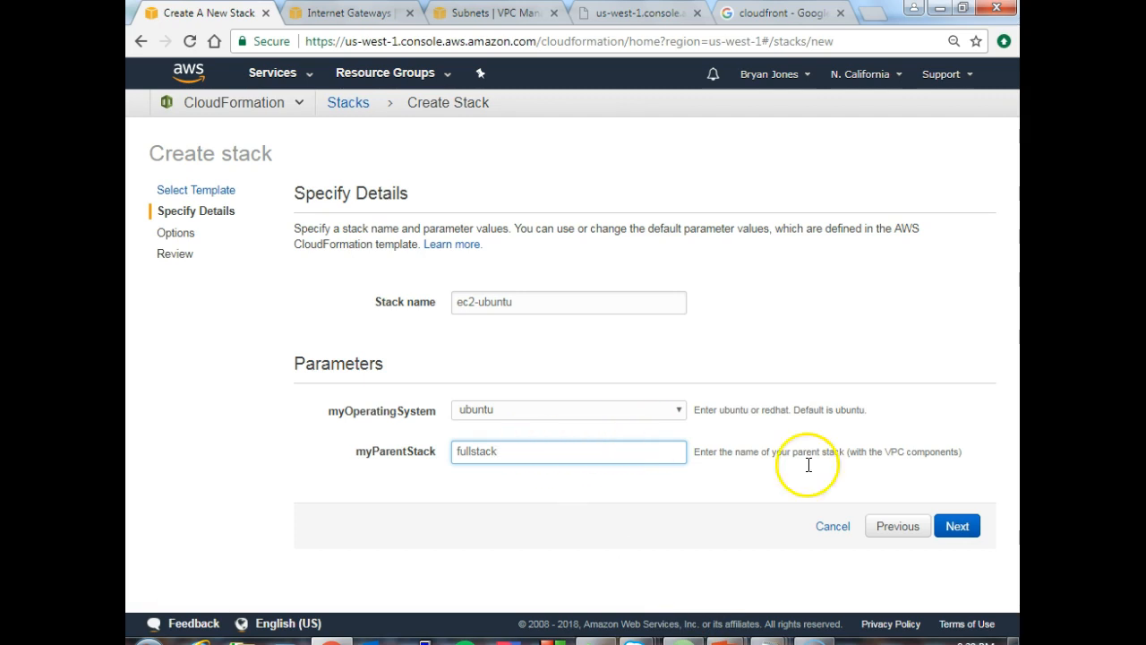
pyautogui.click(960, 526)
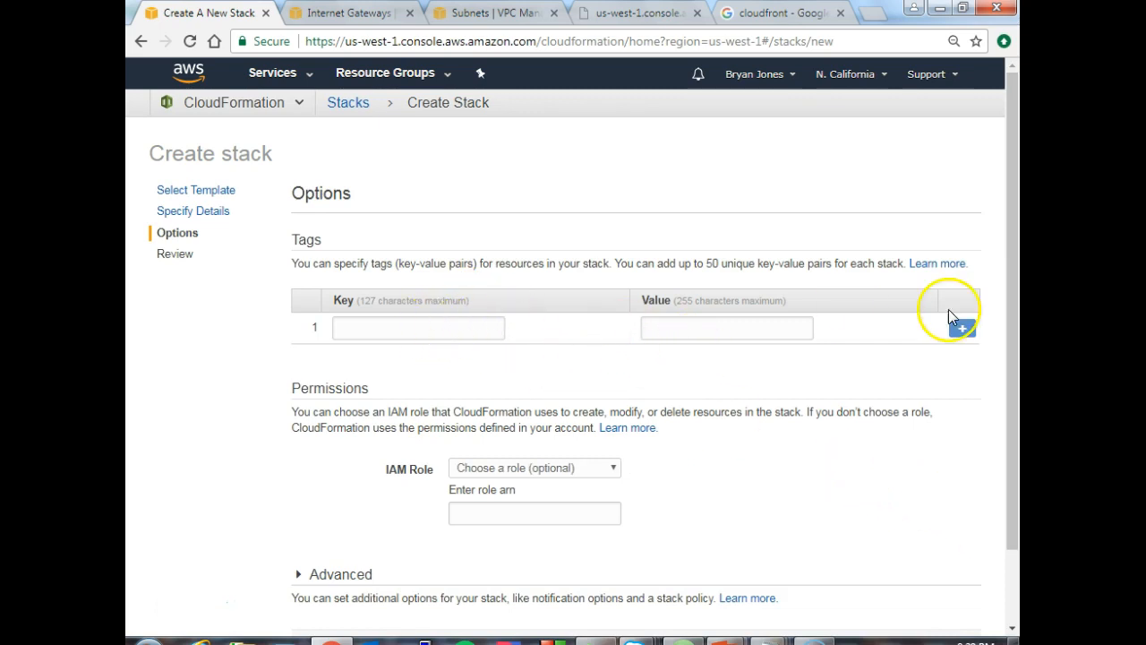
# - Accept the default stack options, create the ec2-ubuntu stack and view its resources and events
pyautogui.moveTo(1008, 311); pyautogui.dragTo(1013, 410)
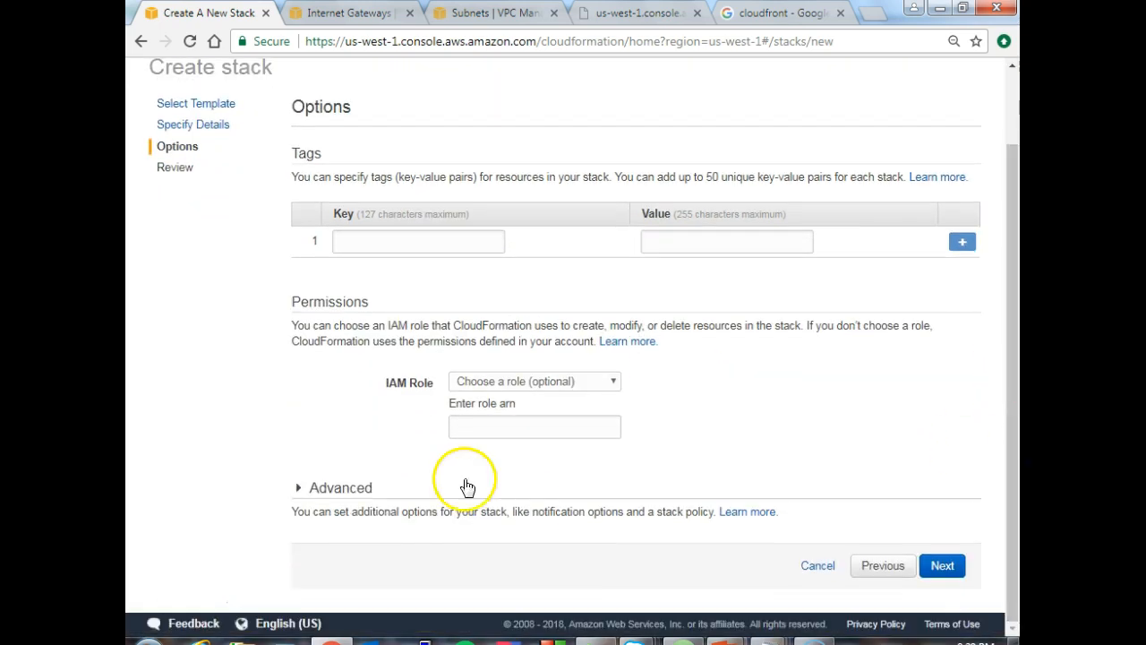
pyautogui.click(937, 571)
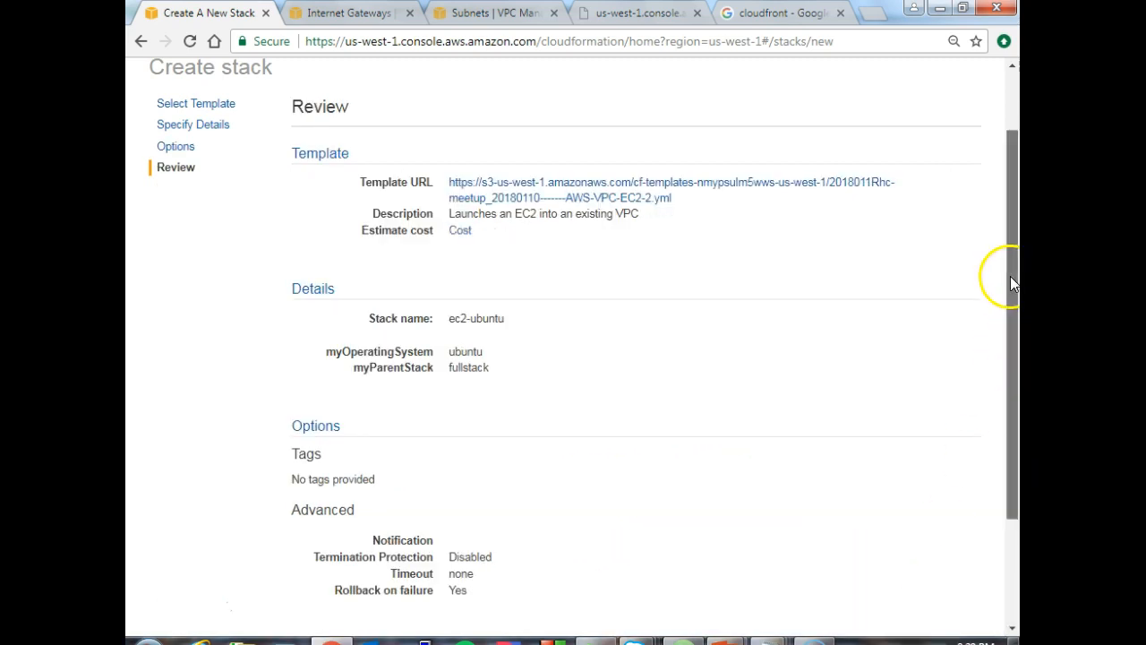
pyautogui.moveTo(1011, 281); pyautogui.dragTo(994, 408)
pyautogui.click(937, 566)
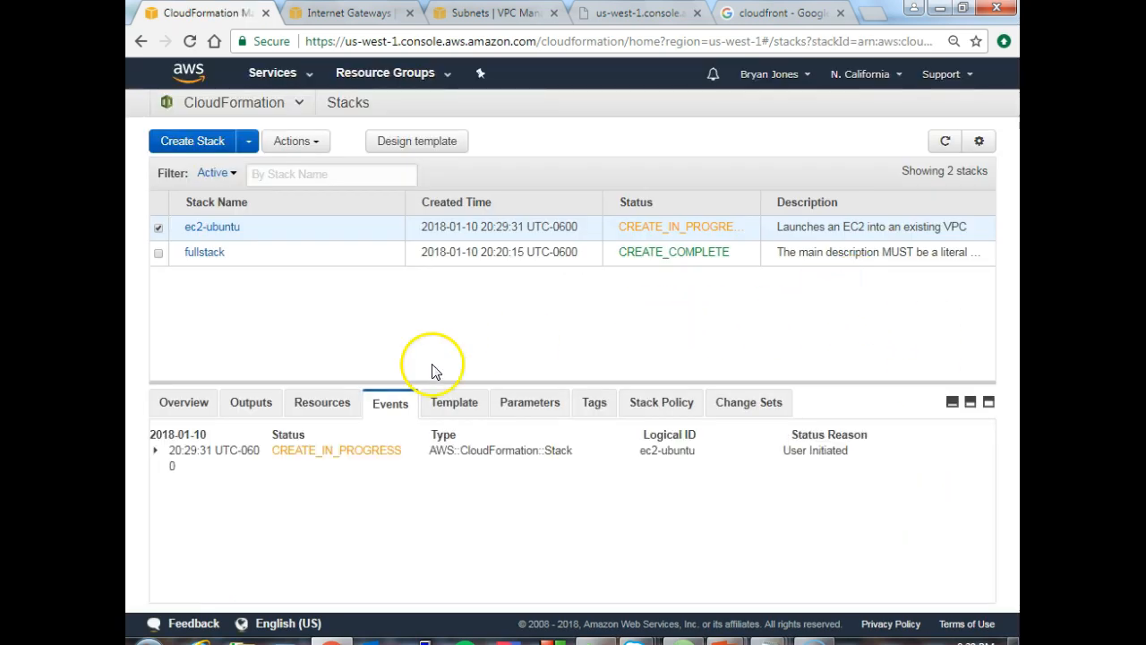
pyautogui.click(328, 405)
pyautogui.click(386, 403)
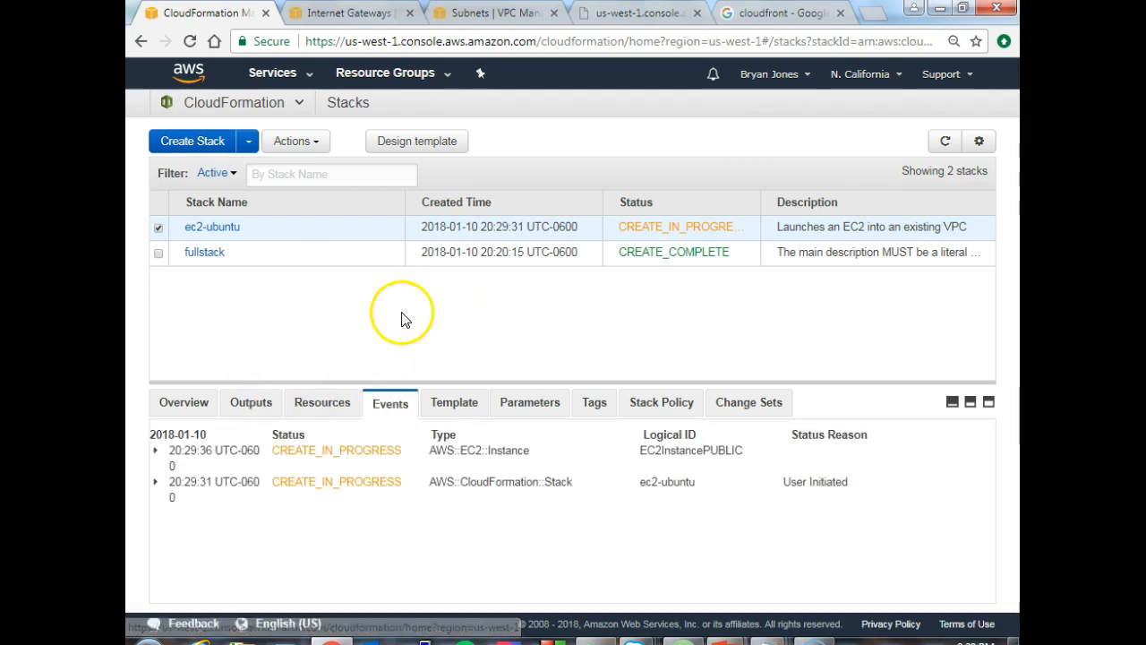
# - View the outputs of the fullstack stack, and check the outputs and resources of the ec2-ubuntu stack
pyautogui.click(159, 254)
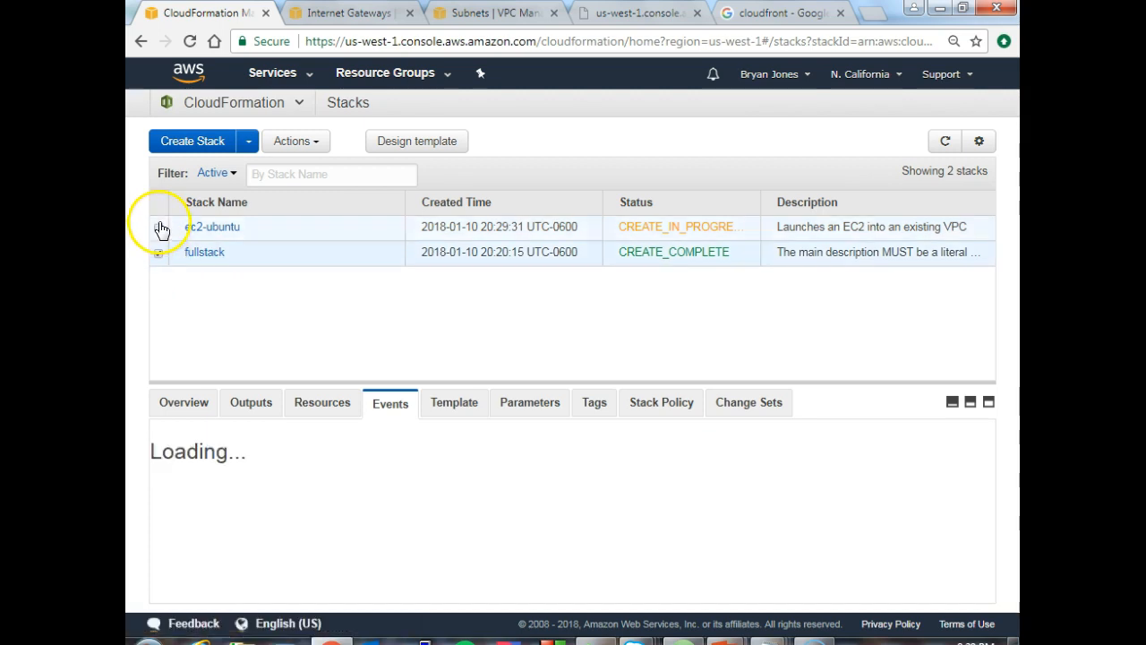
pyautogui.click(250, 405)
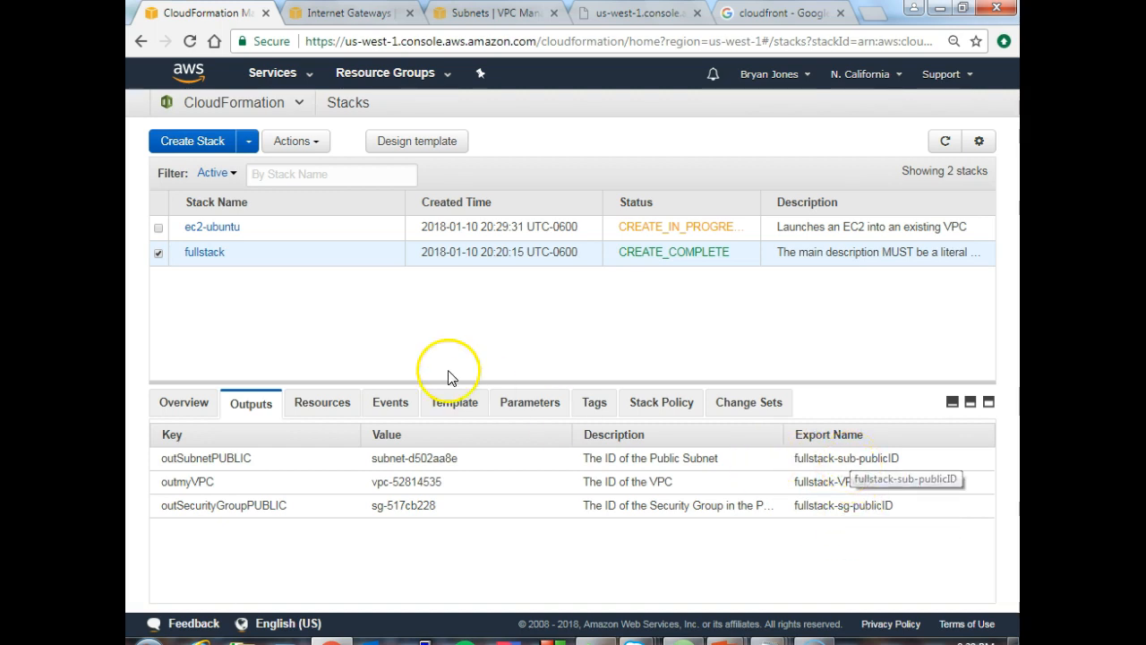
pyautogui.click(160, 230)
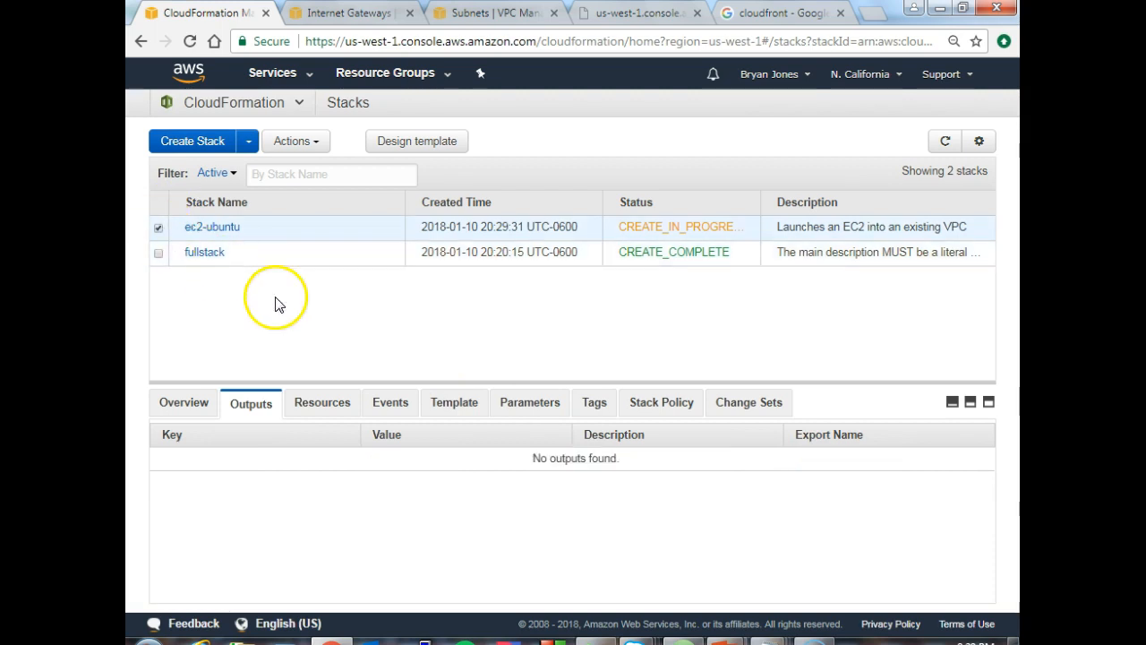
pyautogui.click(325, 410)
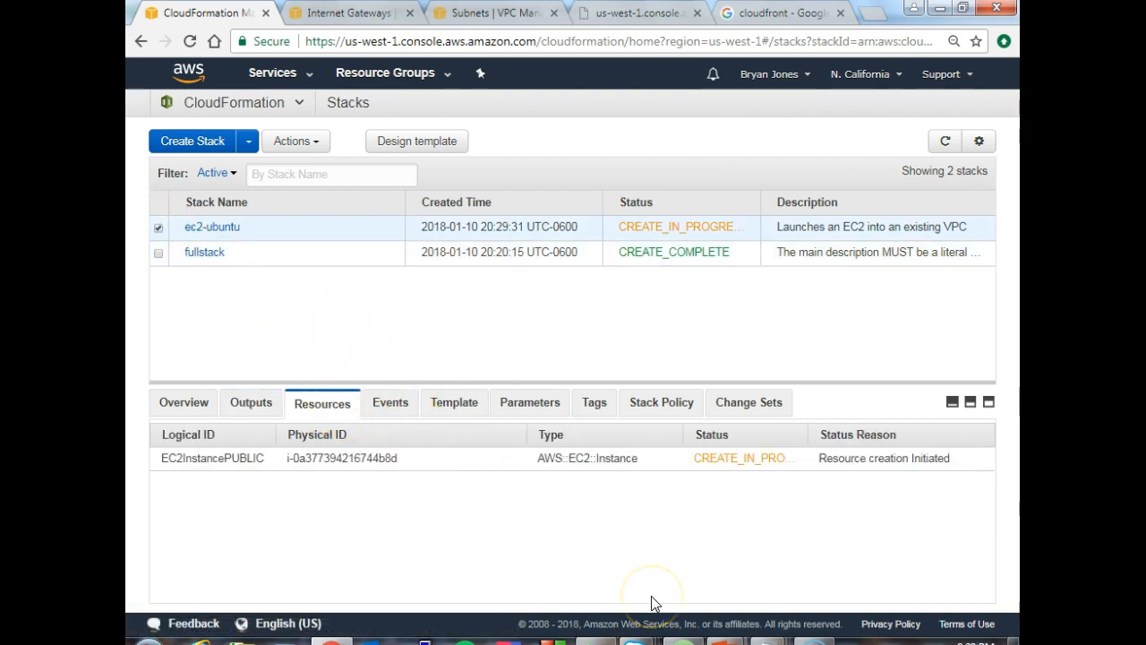
# - Switch to Atom and look at the RegionMap mappings for the three regions in the EC2 template
pyautogui.click(676, 642)
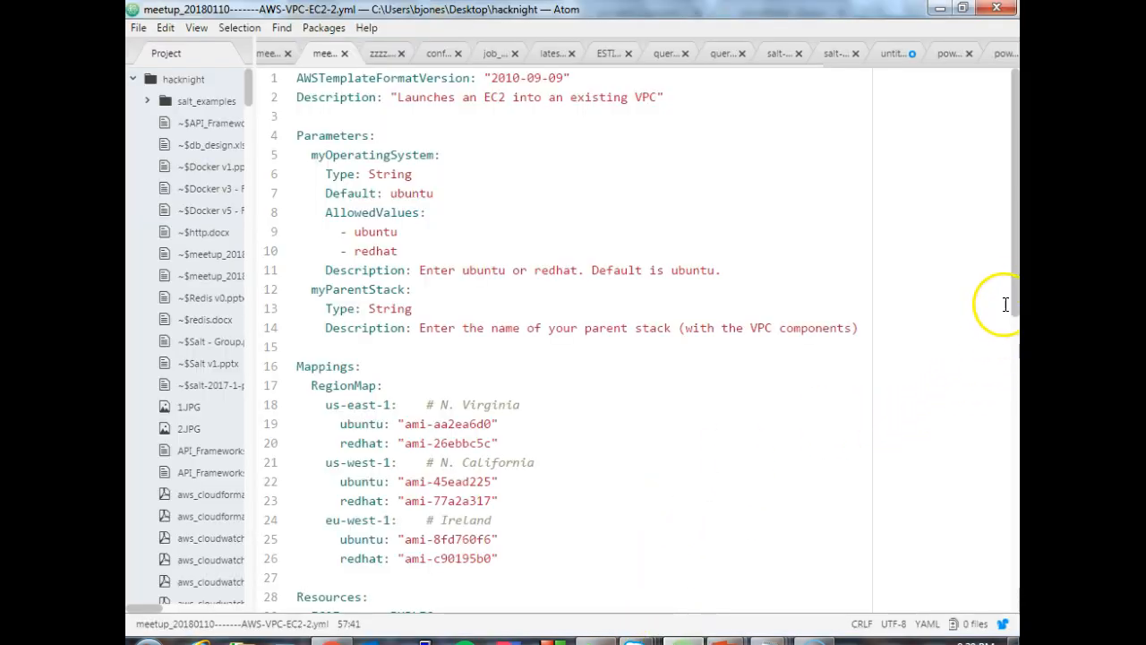
pyautogui.moveTo(1011, 278); pyautogui.dragTo(991, 401)
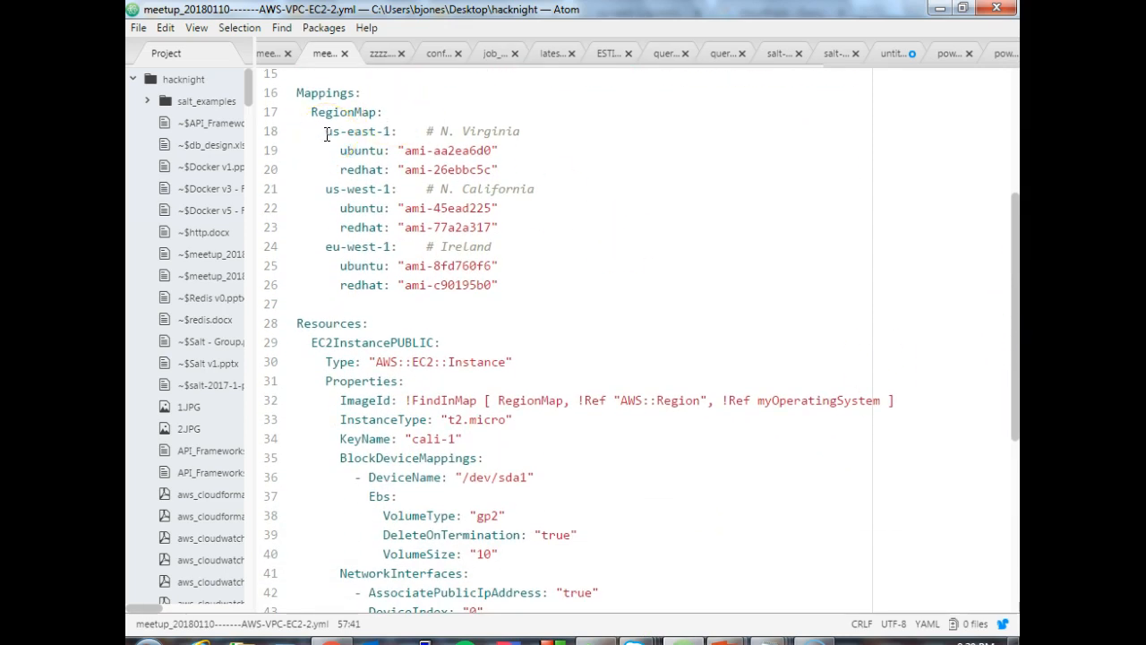
pyautogui.click(424, 182)
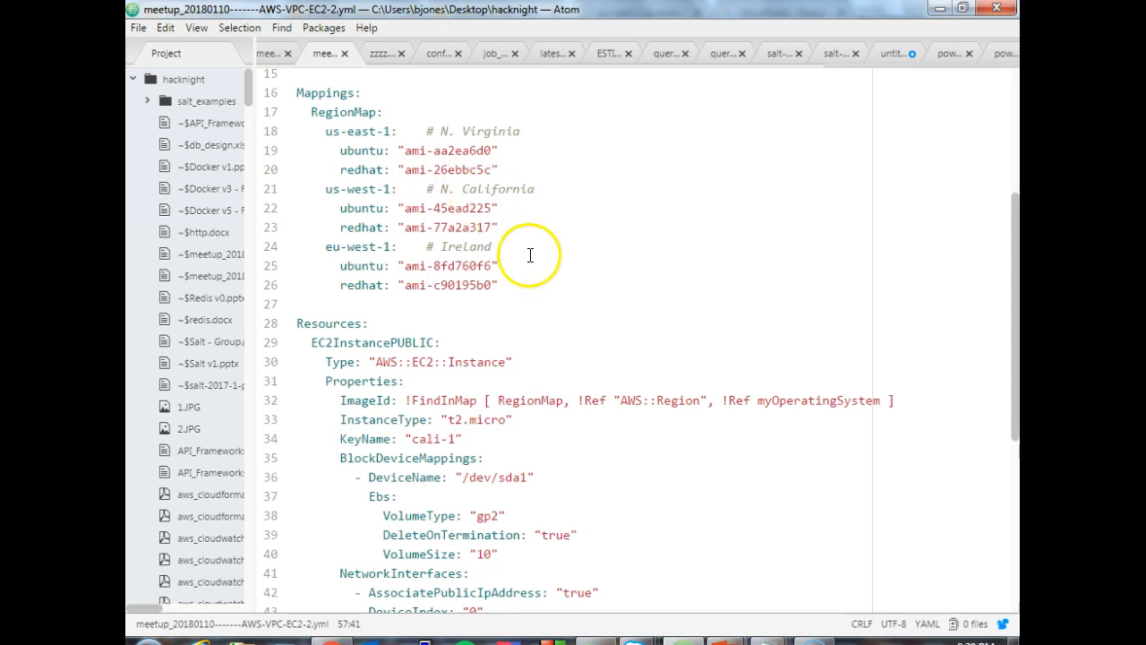
pyautogui.click(517, 285)
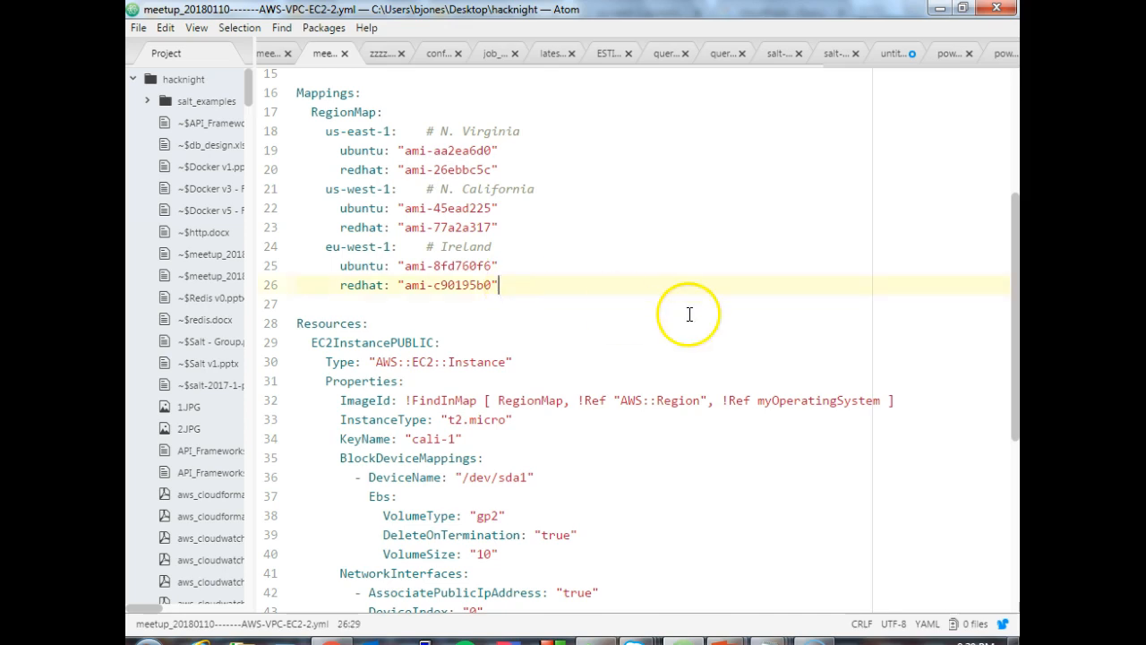
# - Highlight the Fn::ImportValue function under GroupSet in the EC2 template's NetworkInterfaces section
pyautogui.moveTo(1018, 280); pyautogui.dragTo(1001, 445)
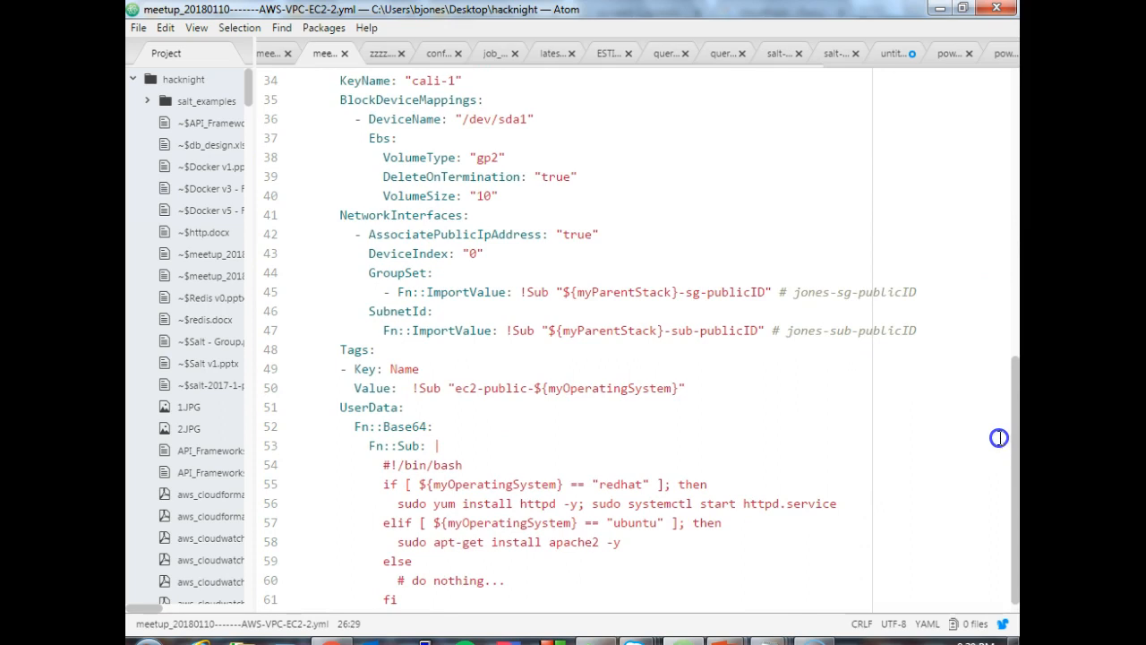
pyautogui.moveTo(384, 291); pyautogui.dragTo(612, 295)
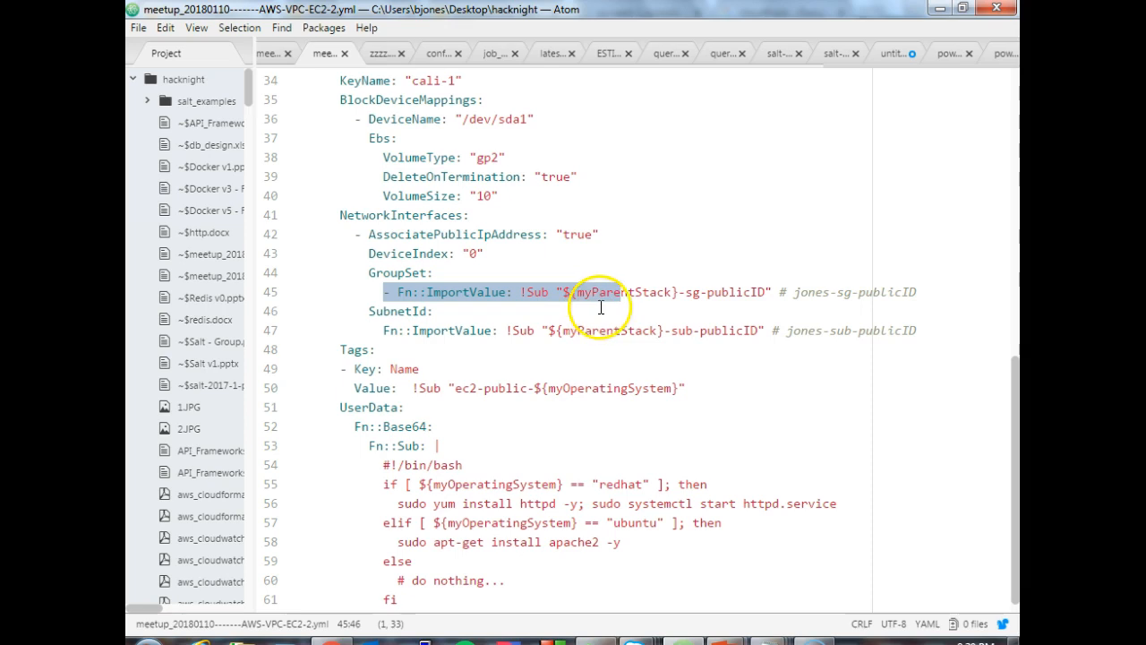
pyautogui.click(645, 308)
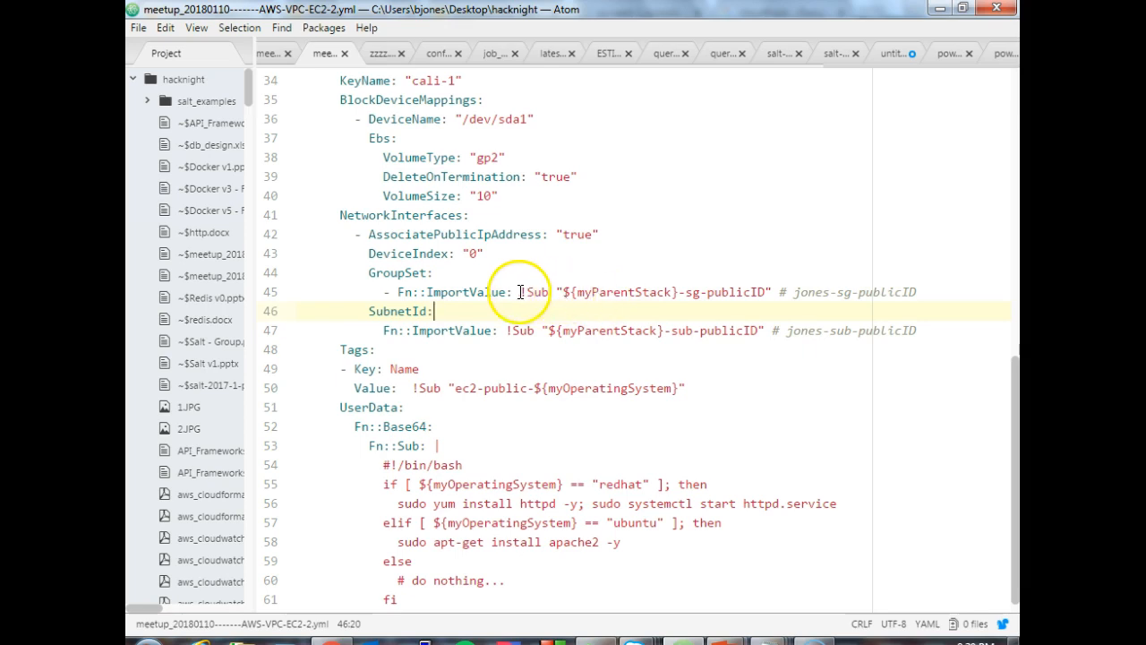
pyautogui.moveTo(399, 291); pyautogui.dragTo(507, 287)
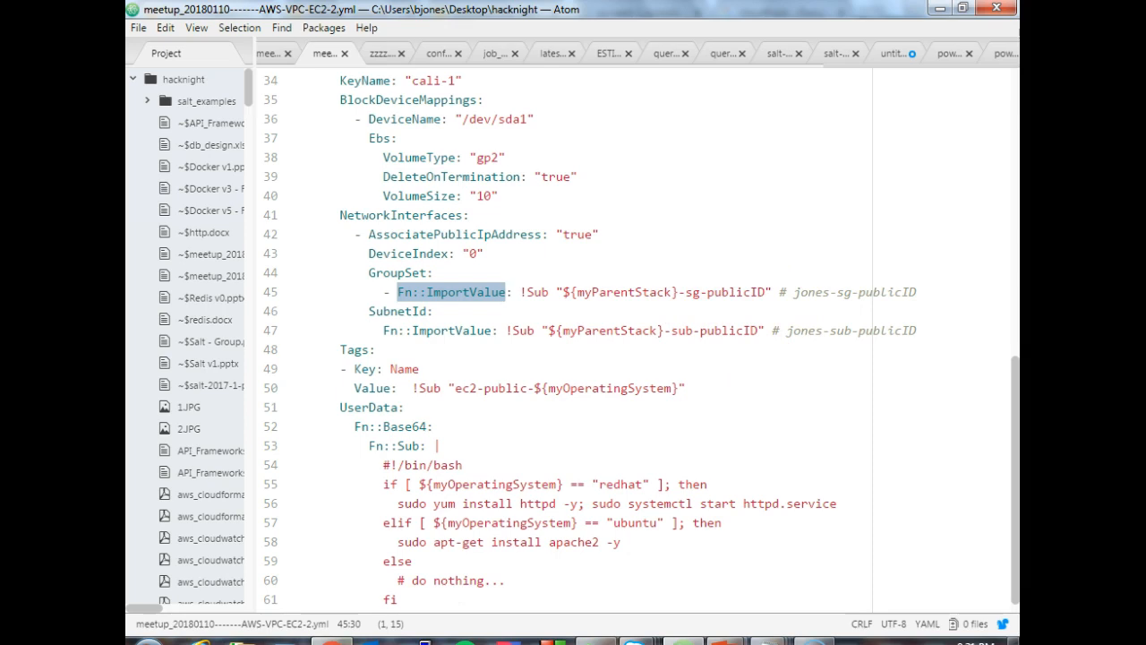
# - Switch to the CloudFormation console in Chrome and highlight the value and export name of outSecurityGroupPUBLIC in the fullstack outputs
pyautogui.click(331, 641)
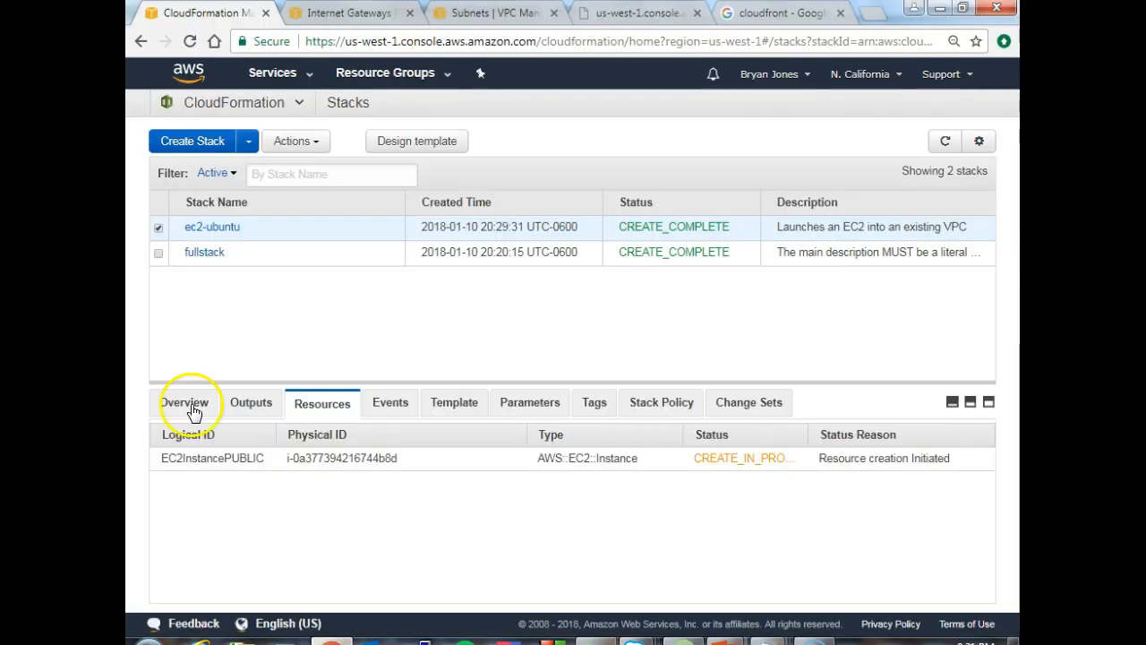
pyautogui.click(158, 255)
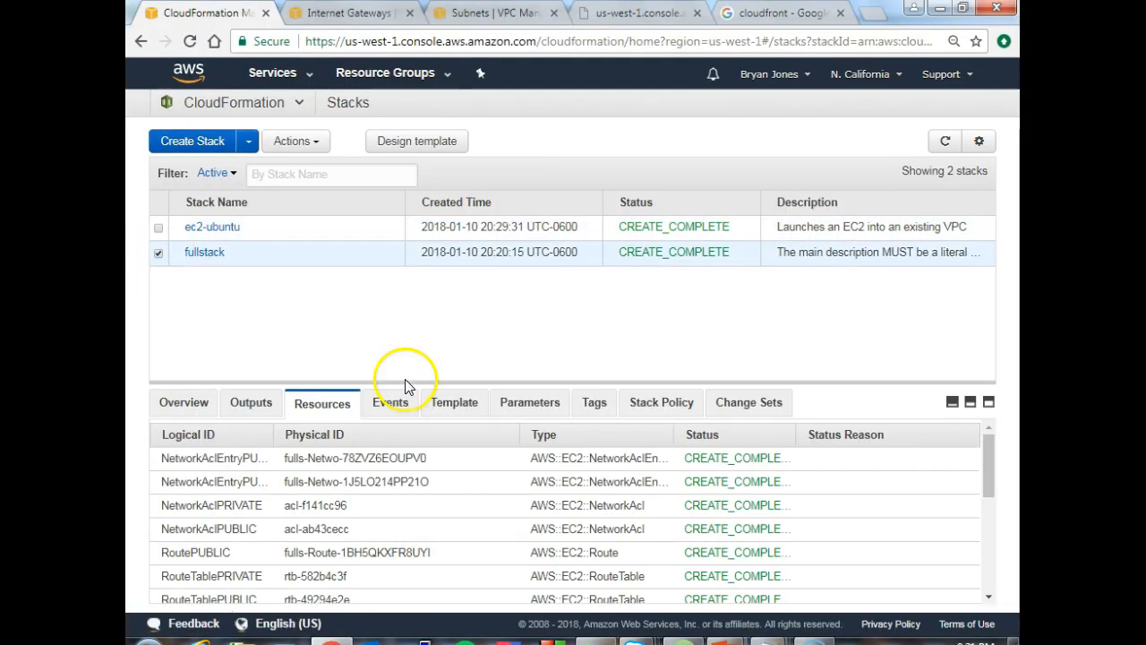
pyautogui.click(235, 405)
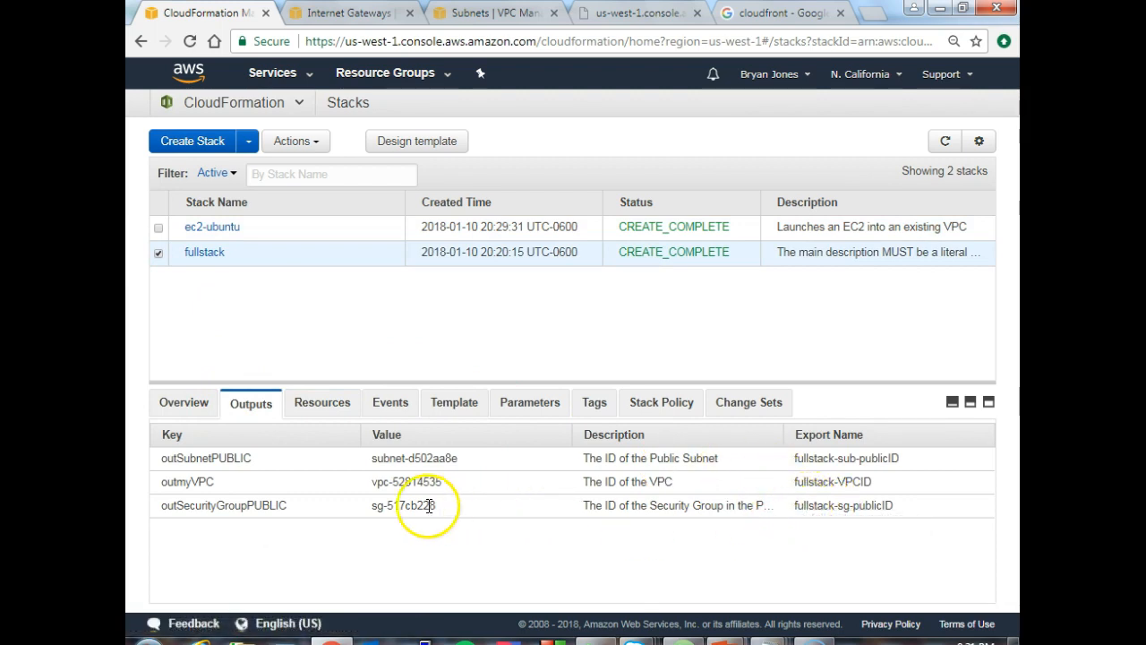
pyautogui.click(380, 509)
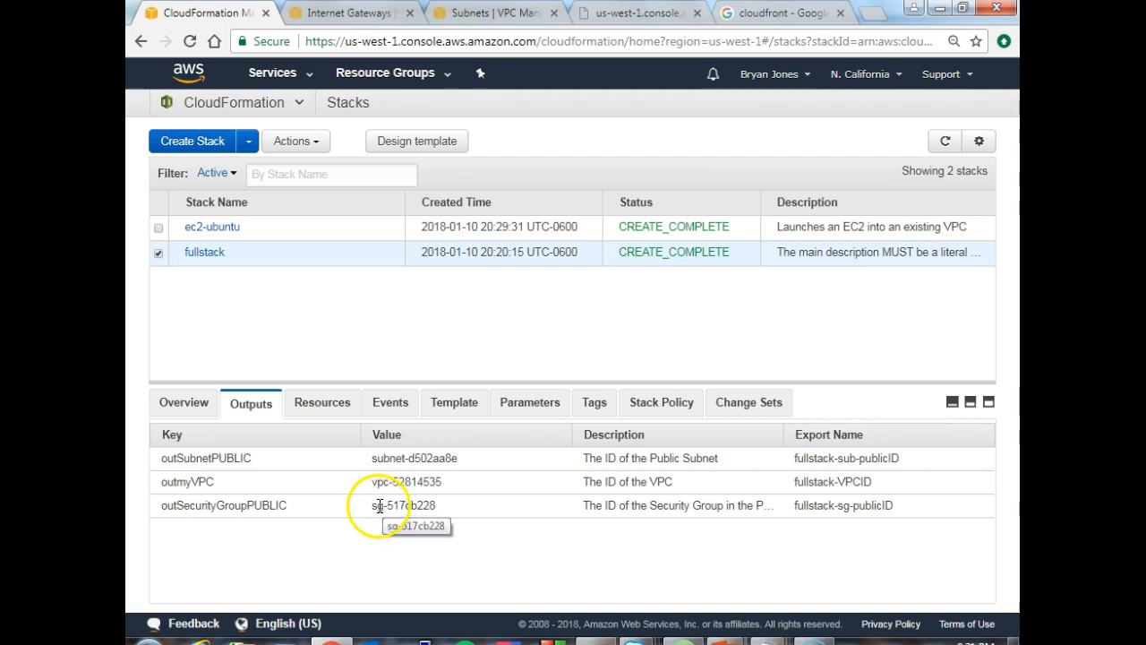
pyautogui.moveTo(373, 507); pyautogui.dragTo(469, 508)
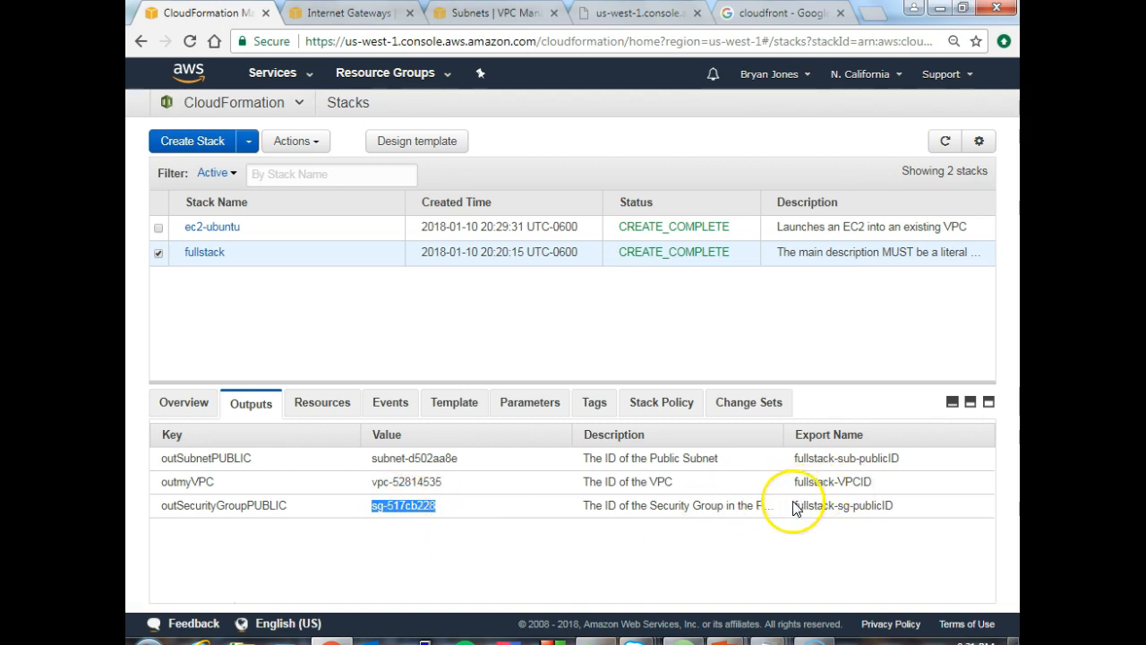
pyautogui.moveTo(796, 503); pyautogui.dragTo(907, 509)
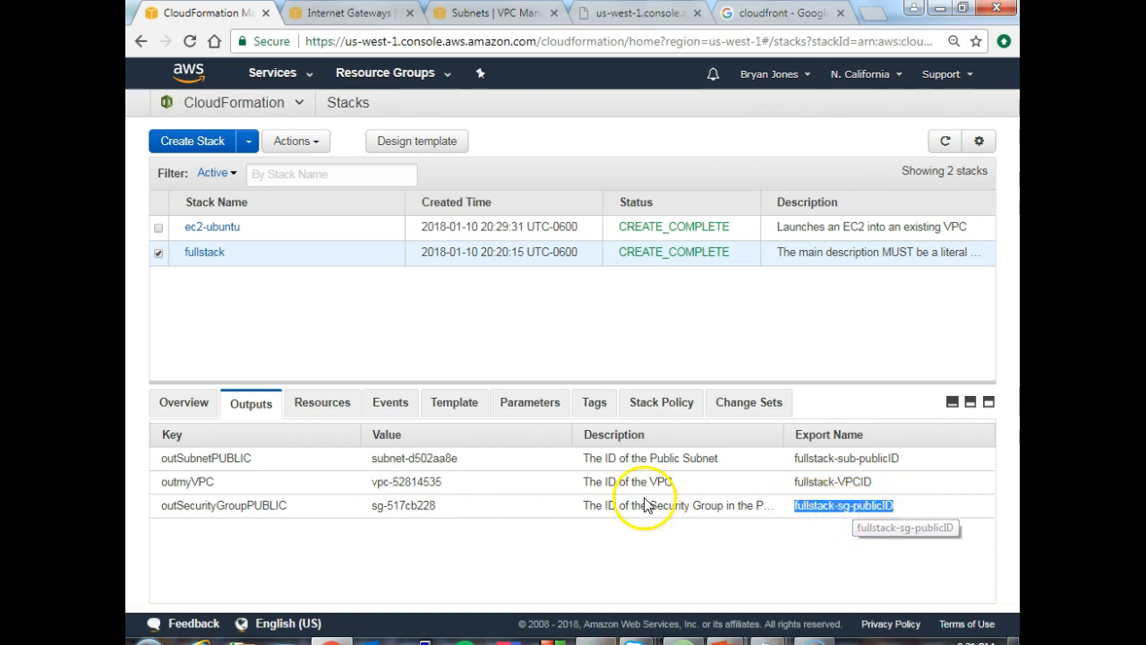
pyautogui.moveTo(374, 507); pyautogui.dragTo(440, 507)
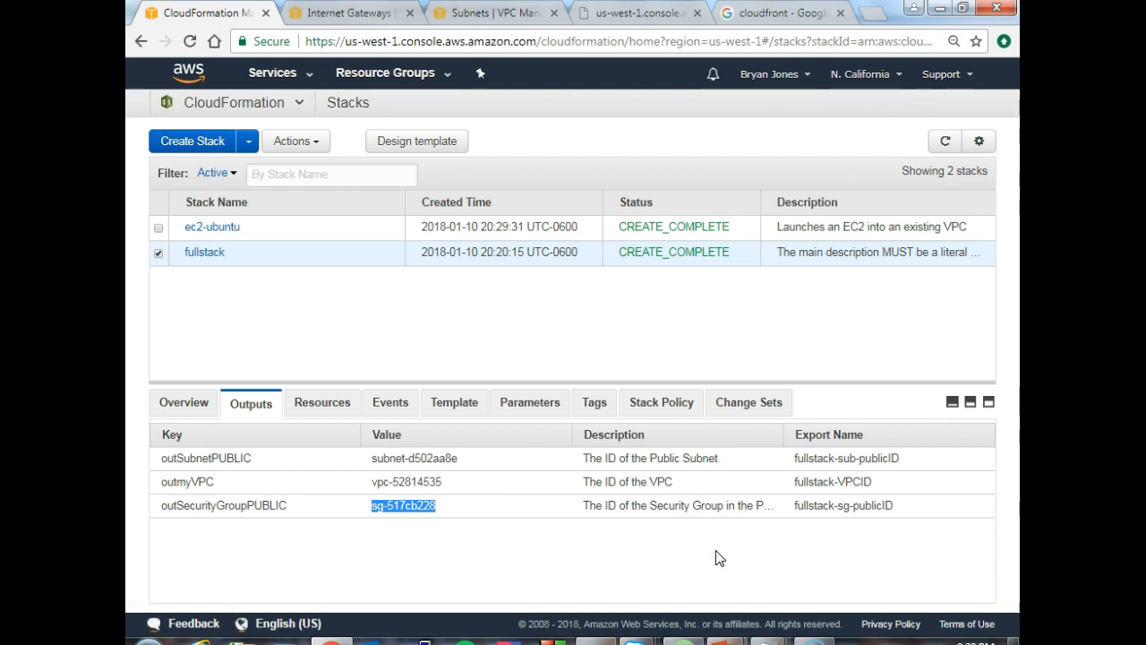
pyautogui.click(754, 555)
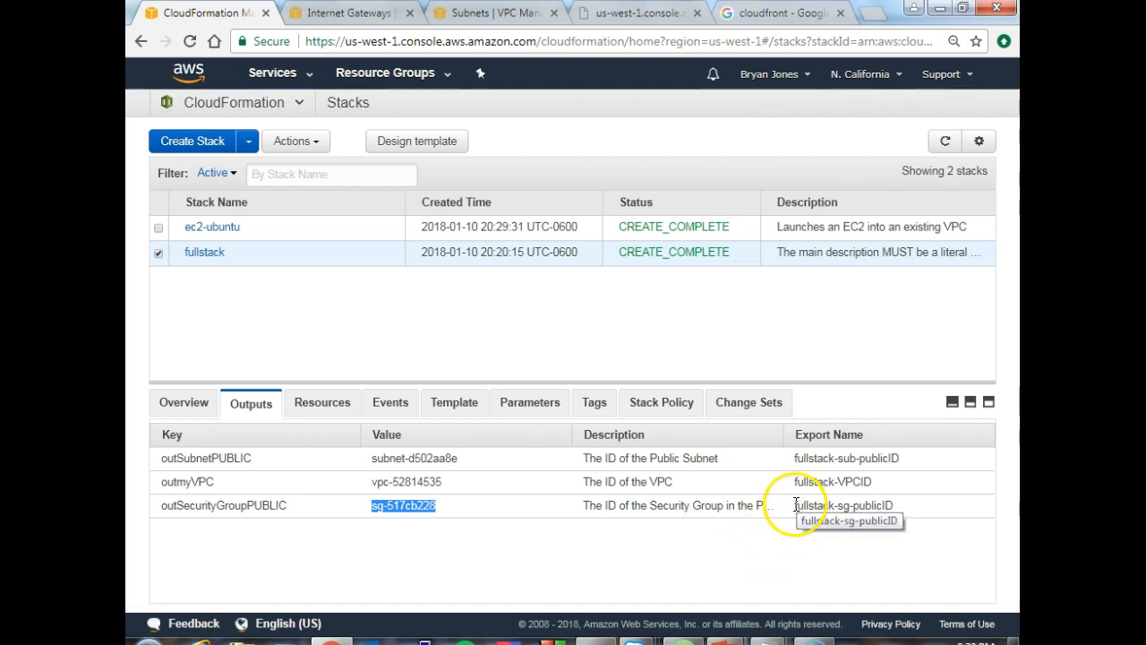
# - Switch to Atom, go to the Outputs section of meetup_20180110-------AWS-VPC-2.yml and highlight the export name of outSecurityGroupPUBLIC
pyautogui.click(688, 638)
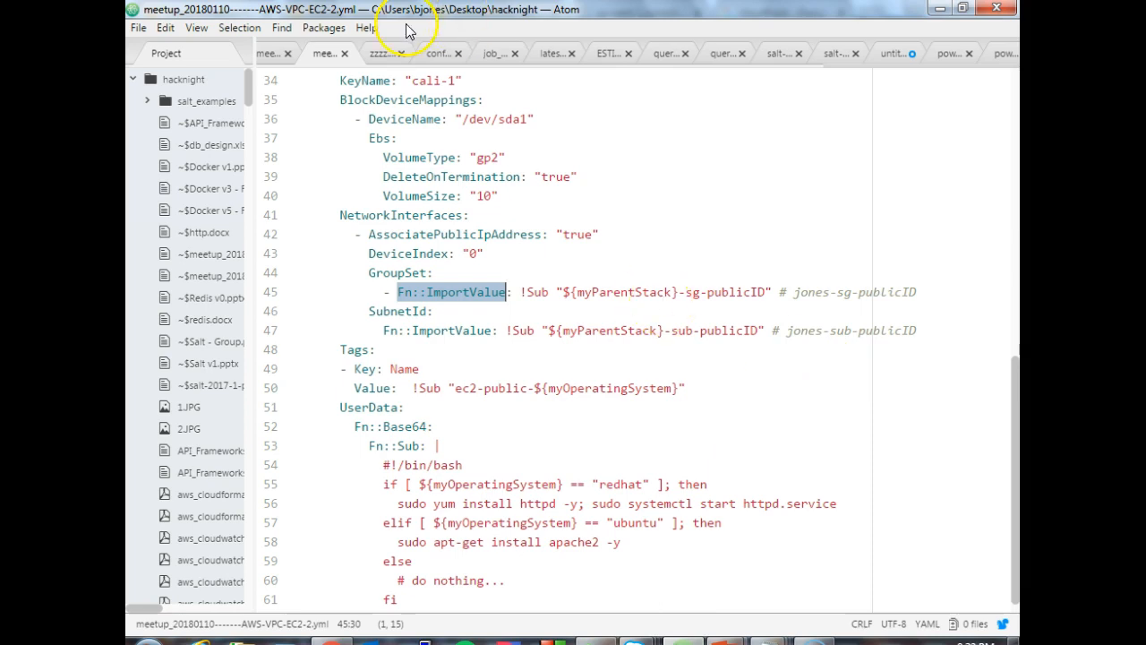
pyautogui.click(272, 54)
pyautogui.moveTo(1013, 126); pyautogui.dragTo(1013, 618)
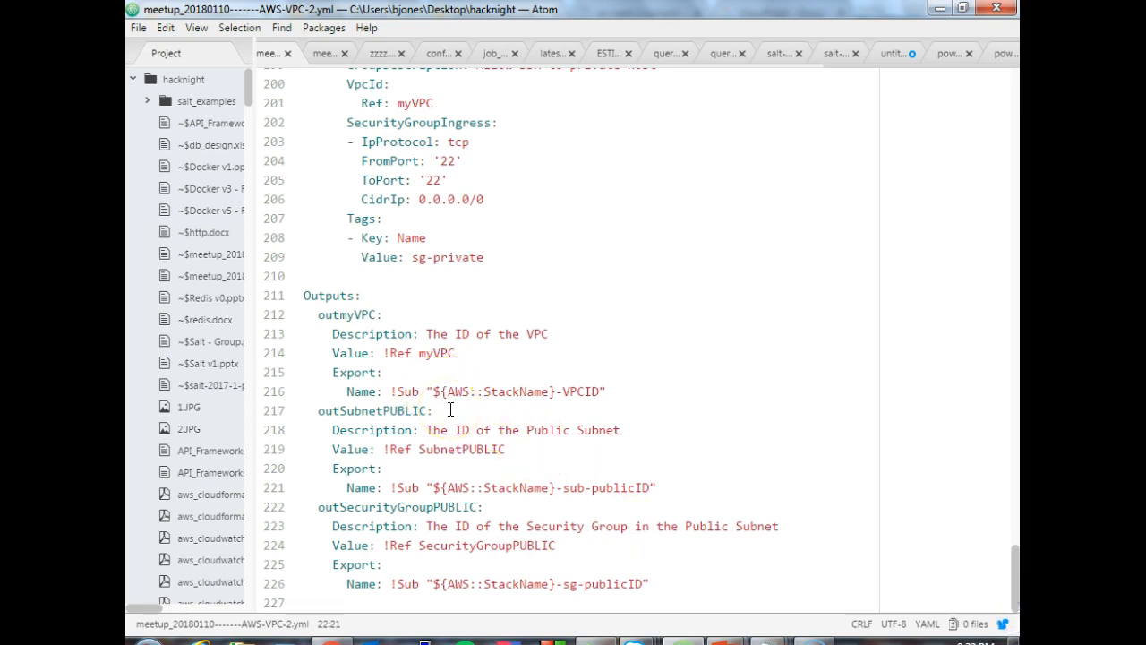
pyautogui.click(430, 586)
pyautogui.moveTo(430, 586); pyautogui.dragTo(669, 583)
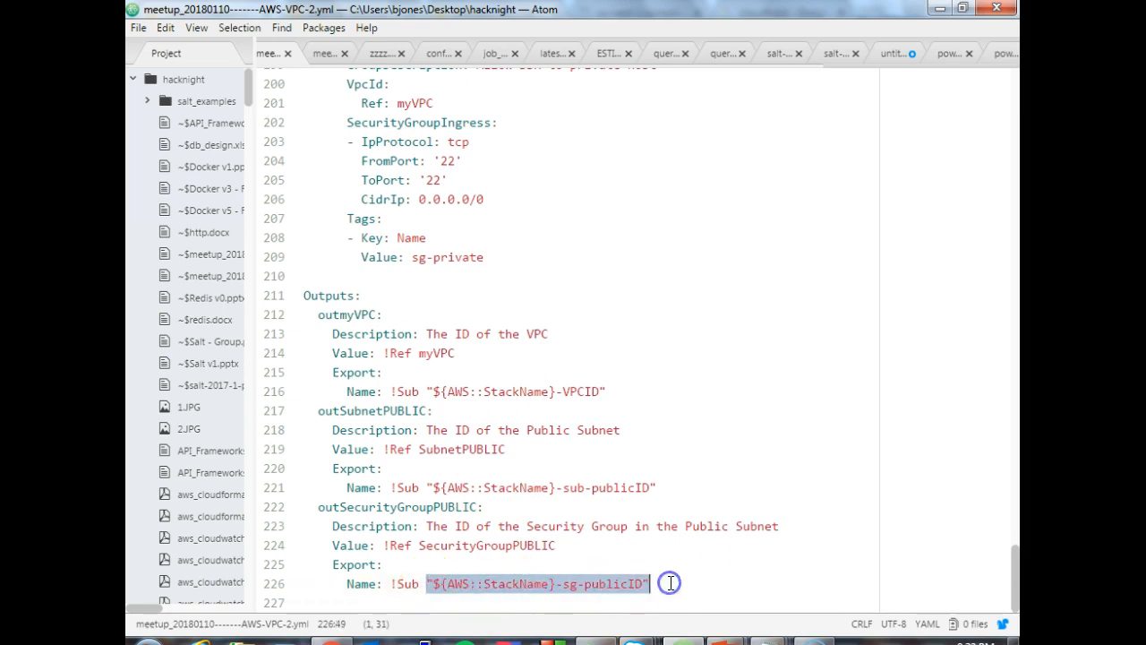
pyautogui.click(447, 584)
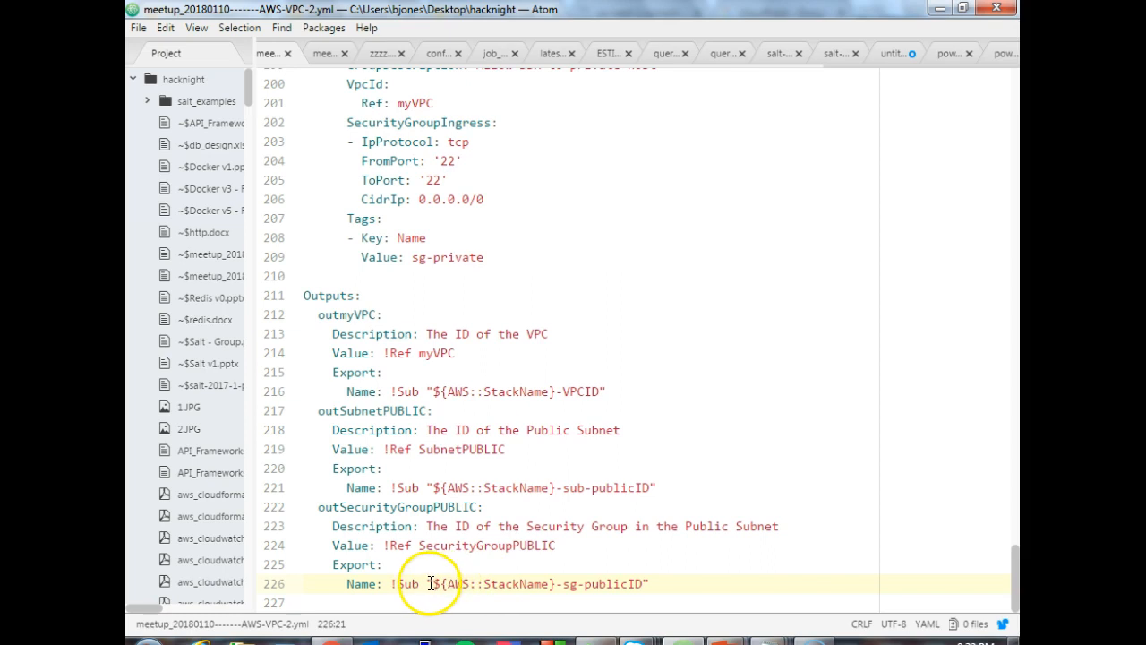
# - Highlight the !Ref SecurityGroupPUBLIC value and the StackName part of its export name, and return to the EC2 template's import lines
pyautogui.moveTo(384, 546); pyautogui.dragTo(573, 546)
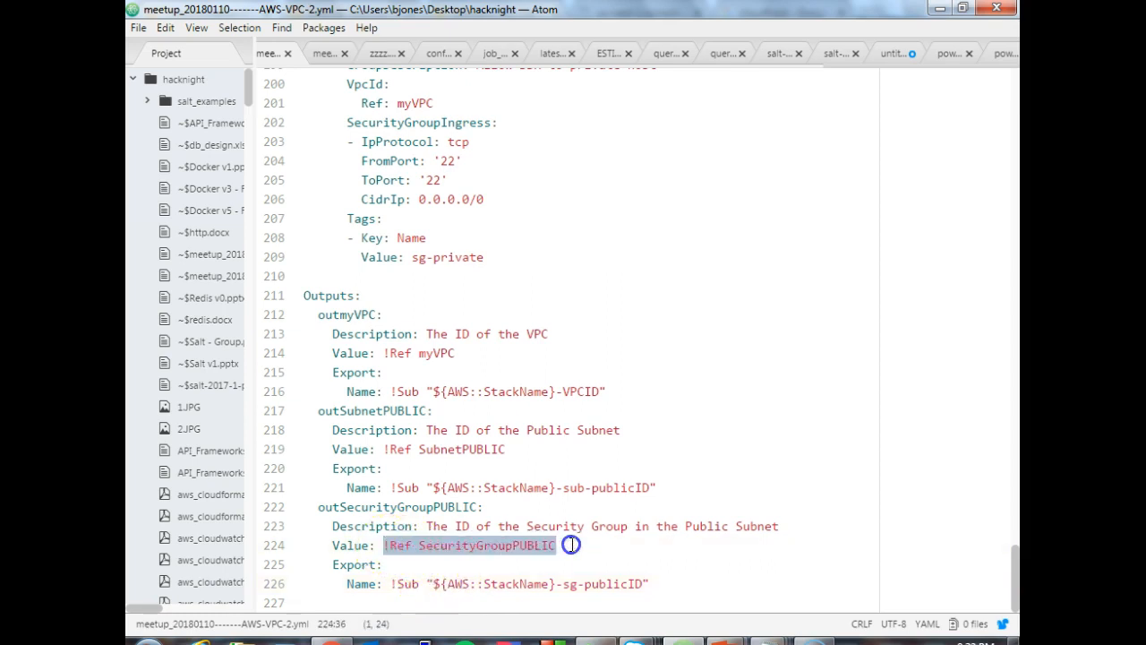
pyautogui.click(445, 584)
pyautogui.moveTo(445, 584); pyautogui.dragTo(527, 586)
pyautogui.moveTo(391, 545); pyautogui.dragTo(568, 542)
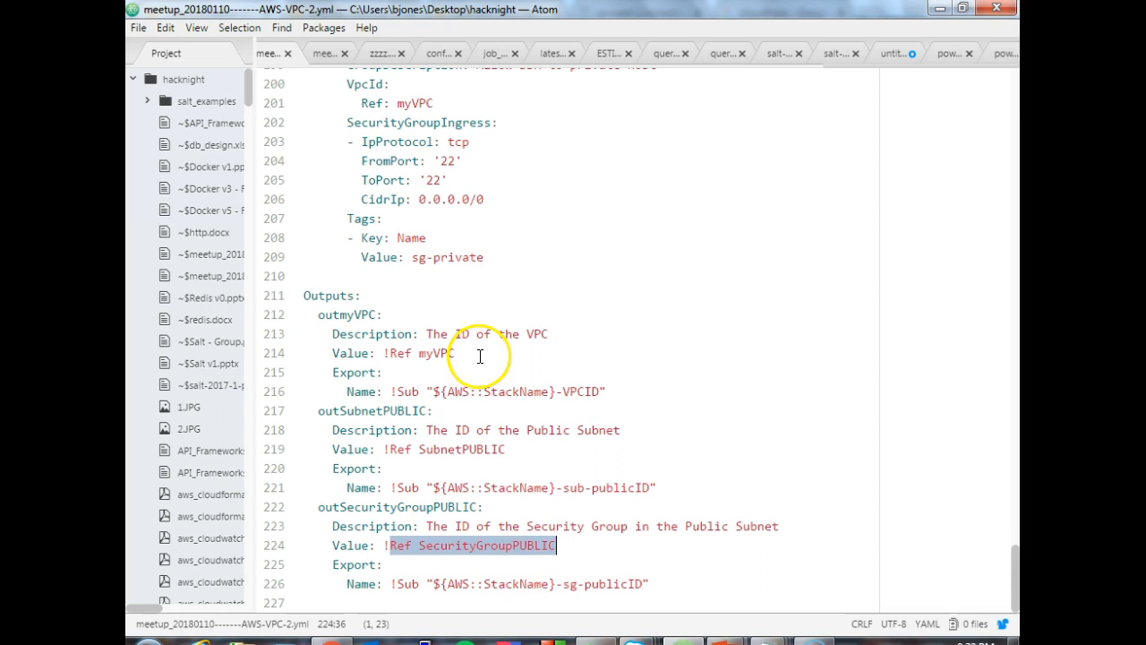
pyautogui.click(320, 54)
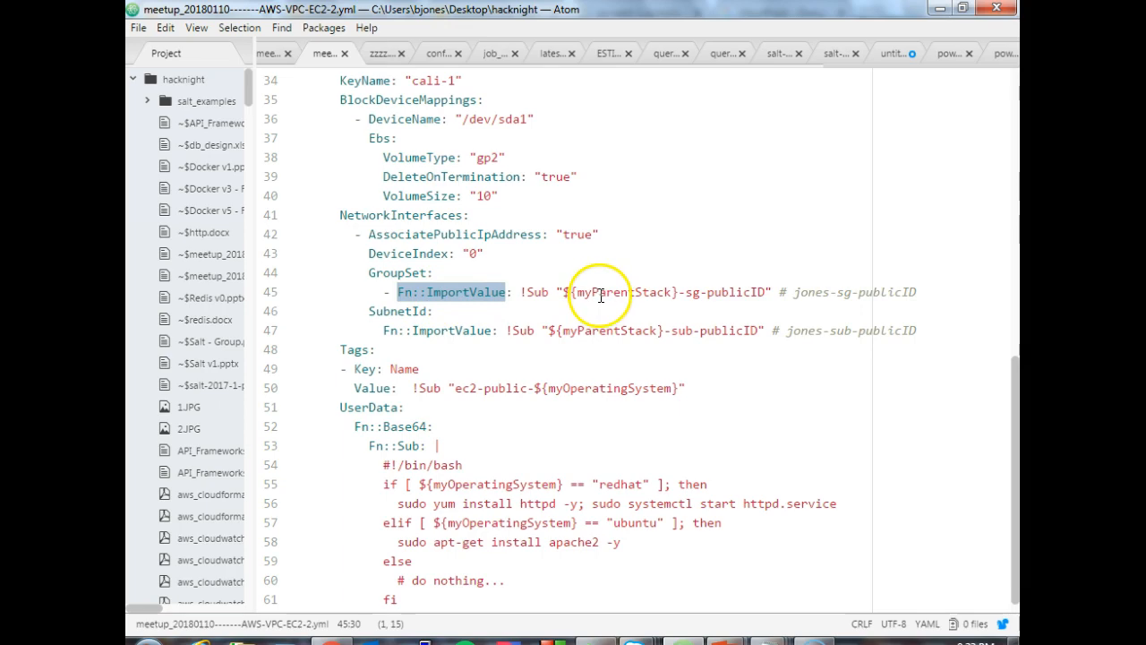
# - Switch to the CloudFormation console in Chrome and view the resources of the ec2-ubuntu stack
pyautogui.click(340, 640)
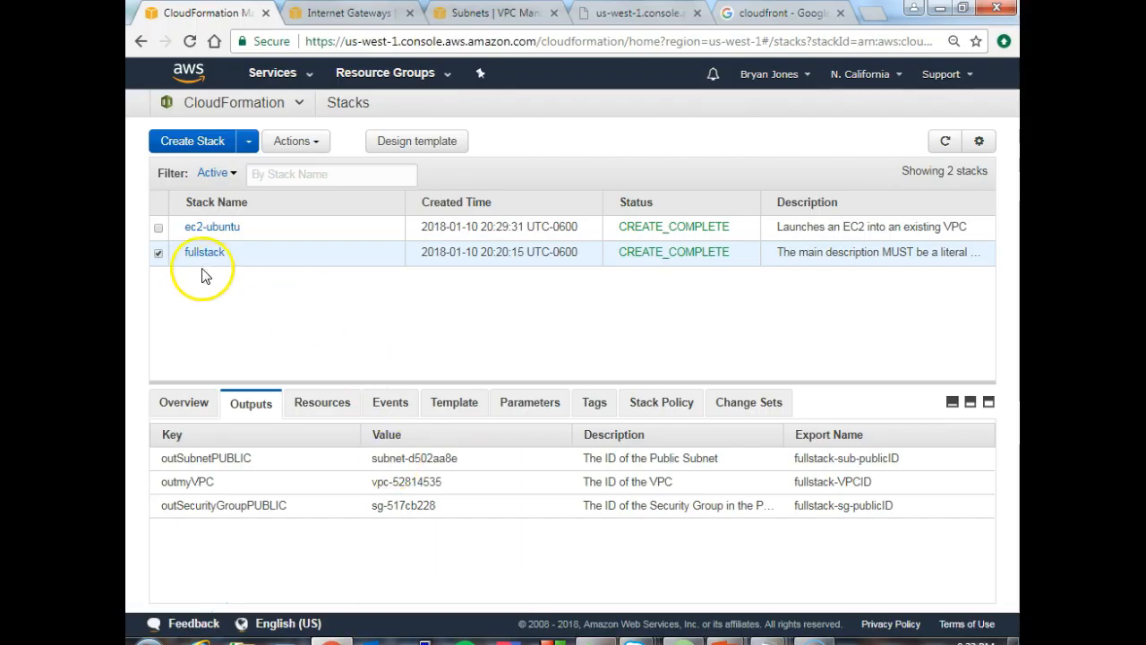
pyautogui.click(158, 230)
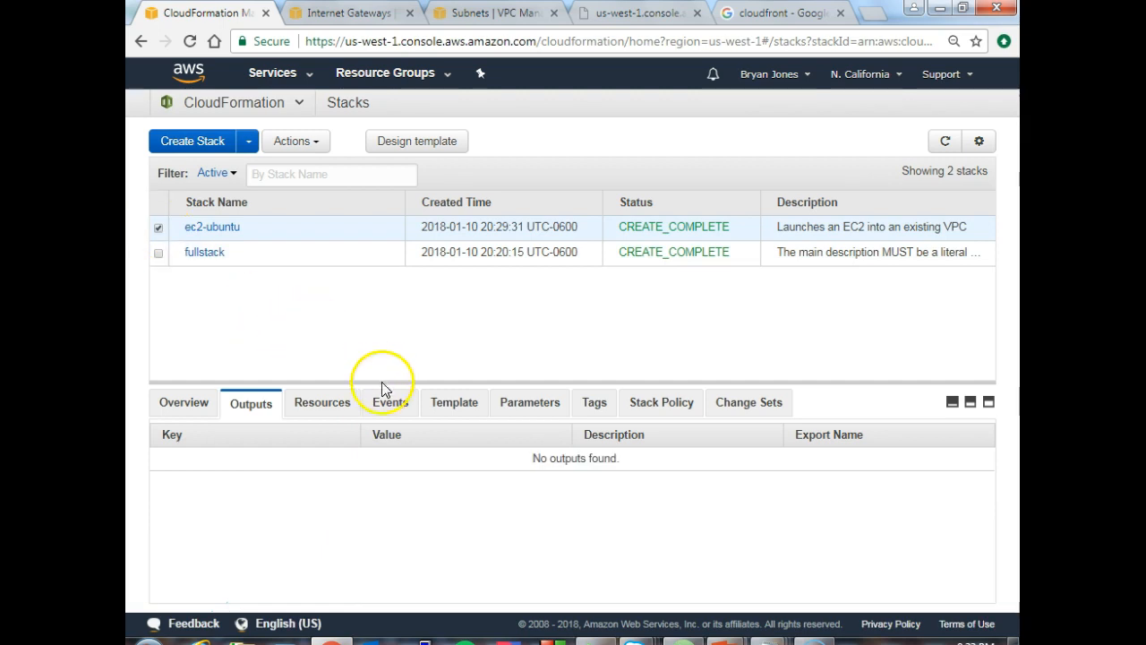
pyautogui.click(322, 404)
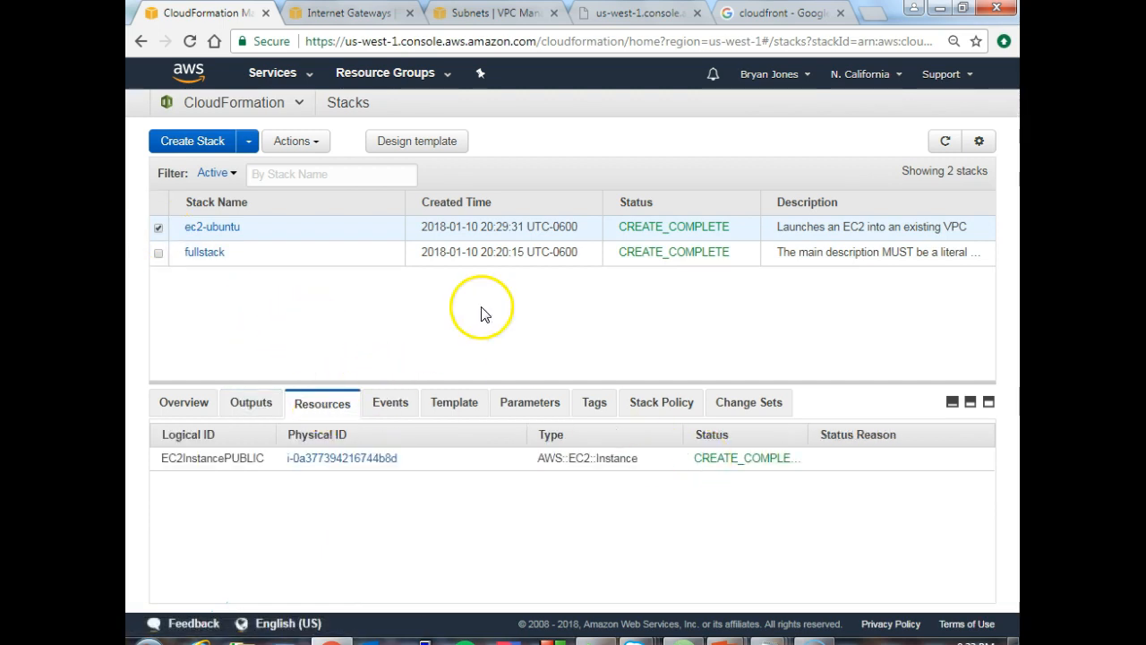
# - Open the EC2 service in the VPC browser tab, list the running instances and enlarge the details pane of ec2-public-ubuntu
pyautogui.click(349, 14)
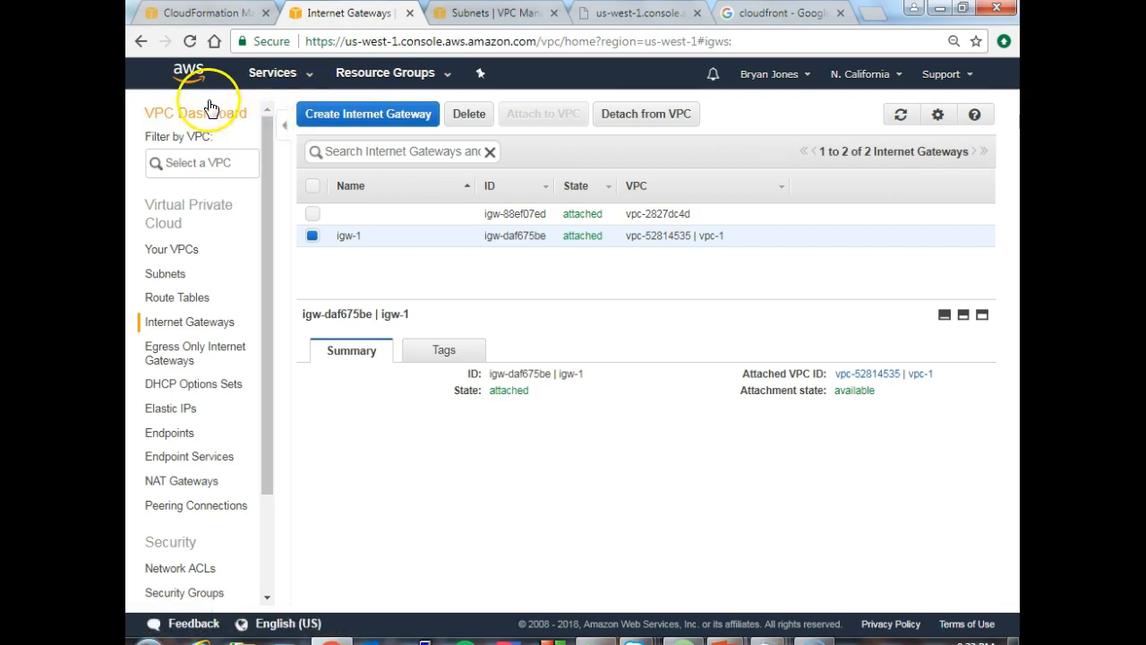
pyautogui.click(190, 84)
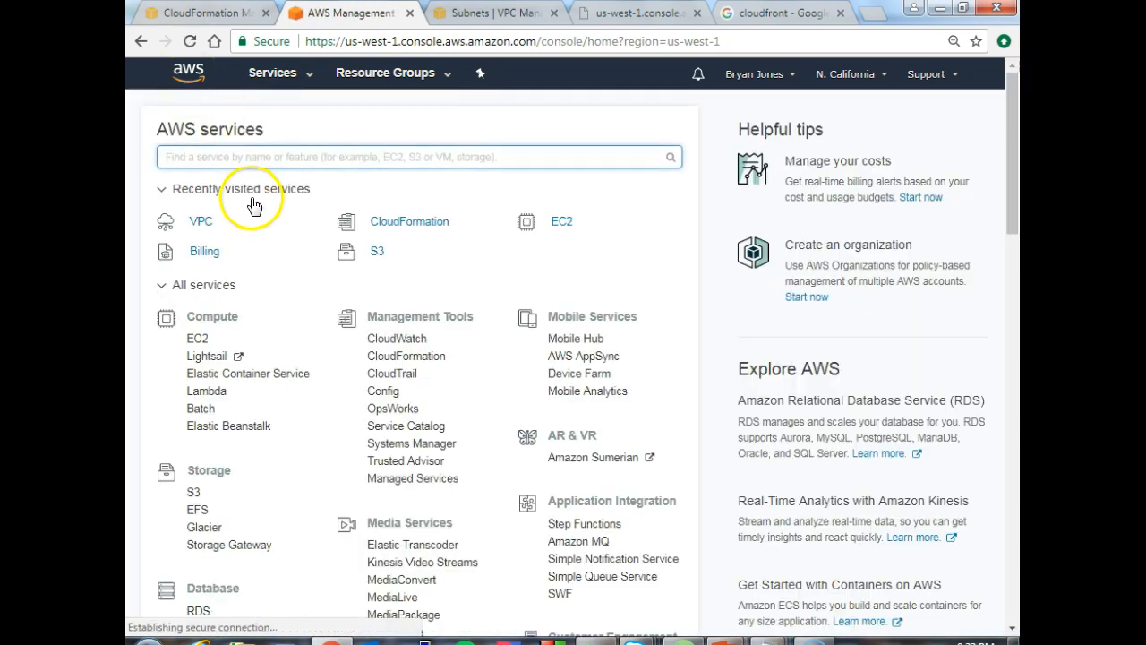
pyautogui.click(559, 223)
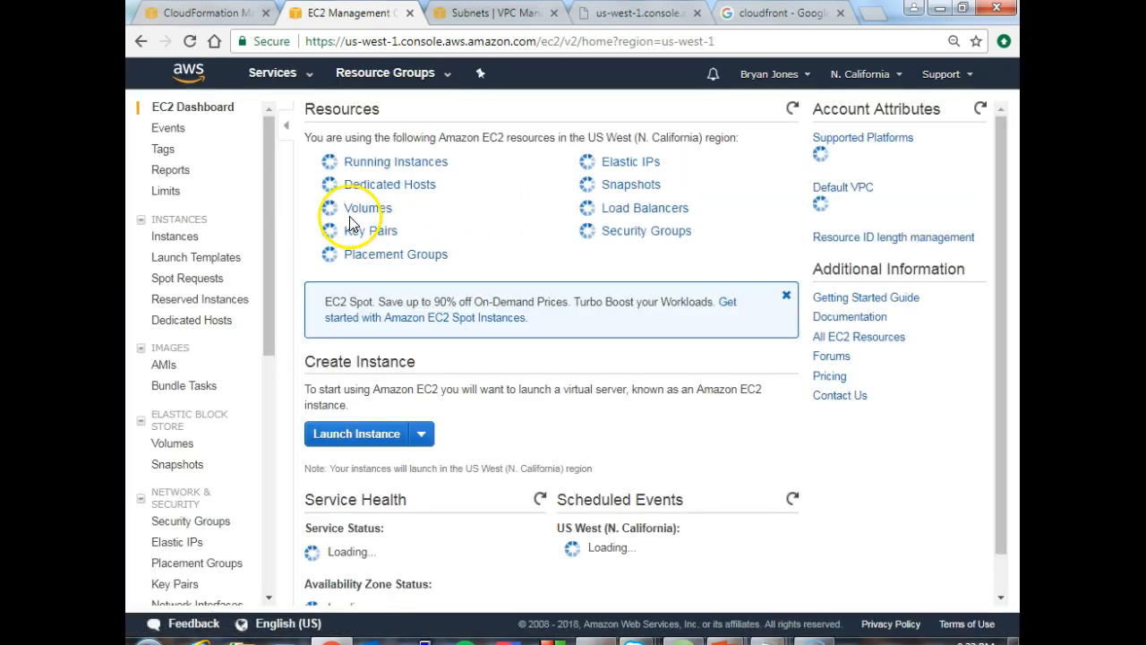
pyautogui.click(371, 172)
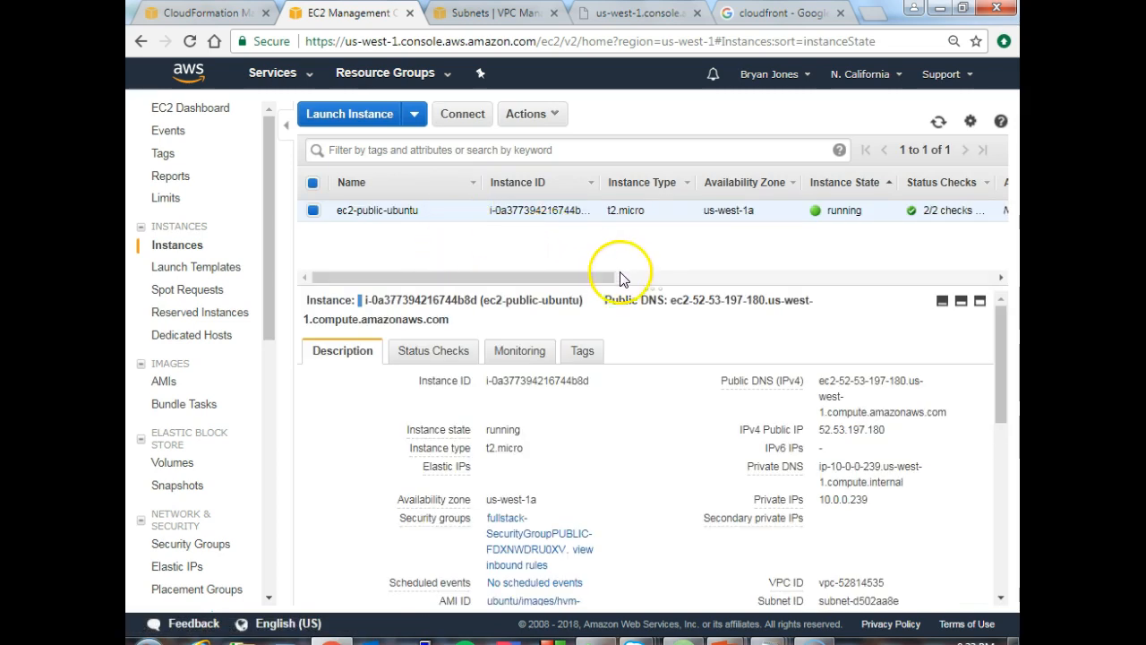
pyautogui.moveTo(633, 285); pyautogui.dragTo(681, 254)
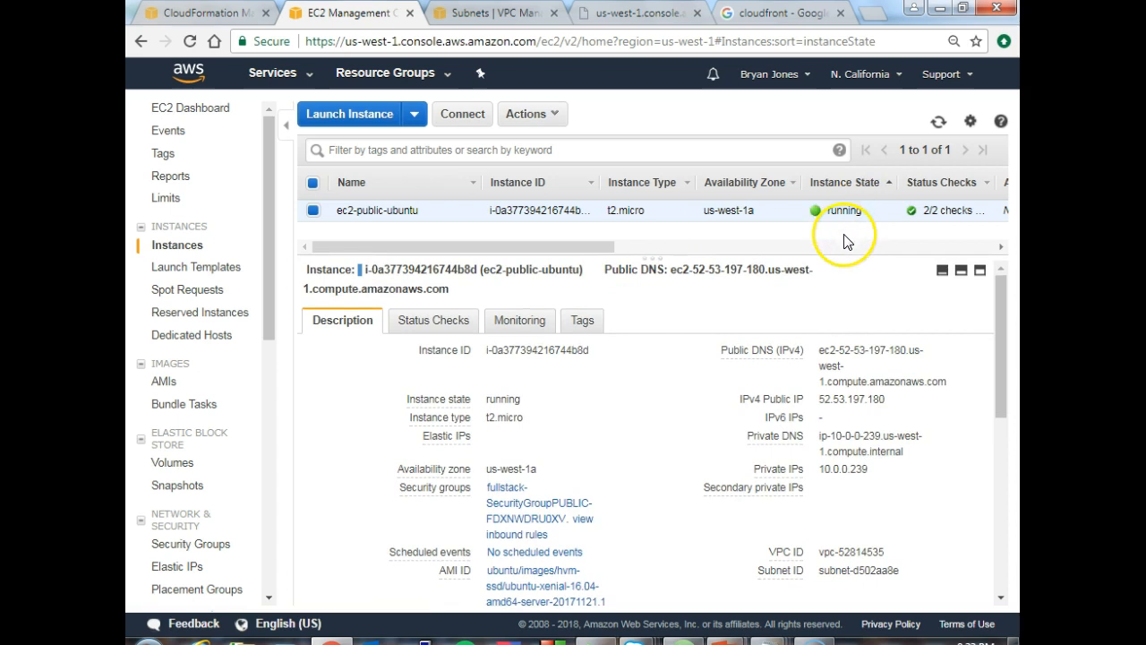
# - Copy the IPv4 public IP of ec2-public-ubuntu and load 52.53.197.180 in the browser tab holding the cloudfront search
pyautogui.moveTo(841, 394)
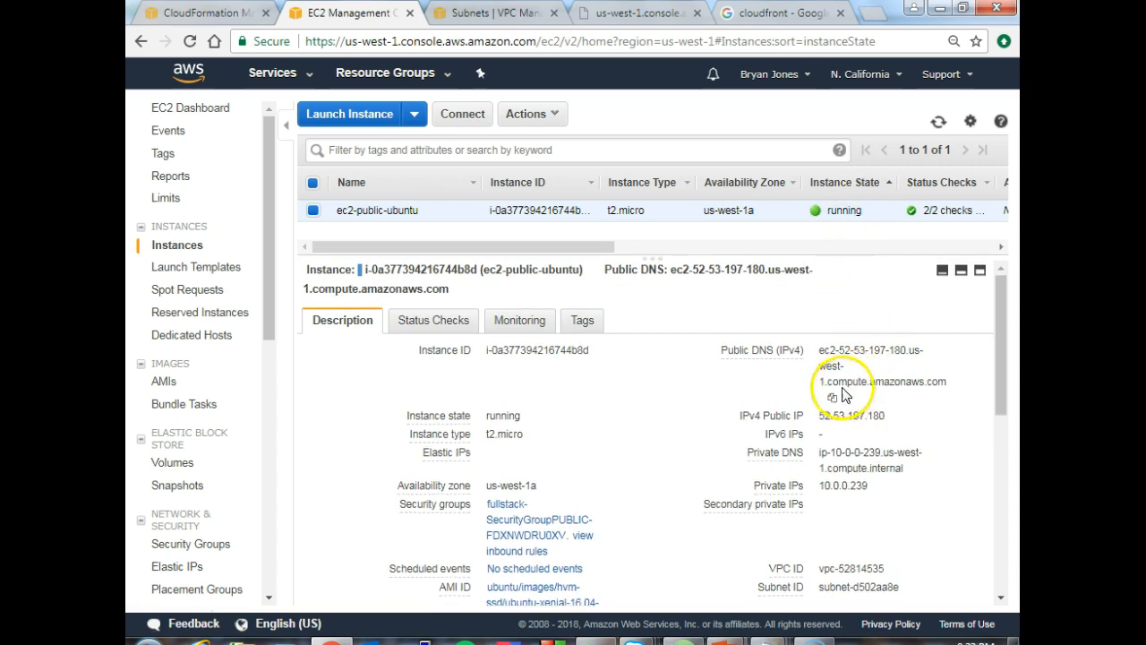
pyautogui.click(822, 407)
pyautogui.moveTo(822, 401); pyautogui.dragTo(889, 410)
pyautogui.hotkey('ctrl', 'c')
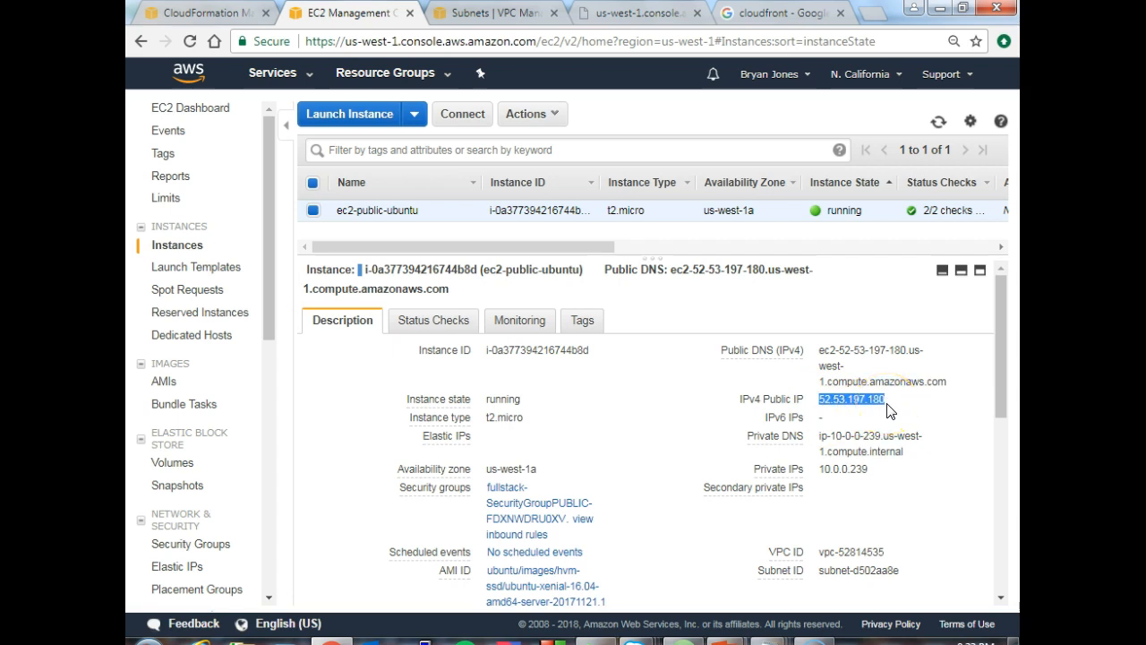
pyautogui.click(800, 16)
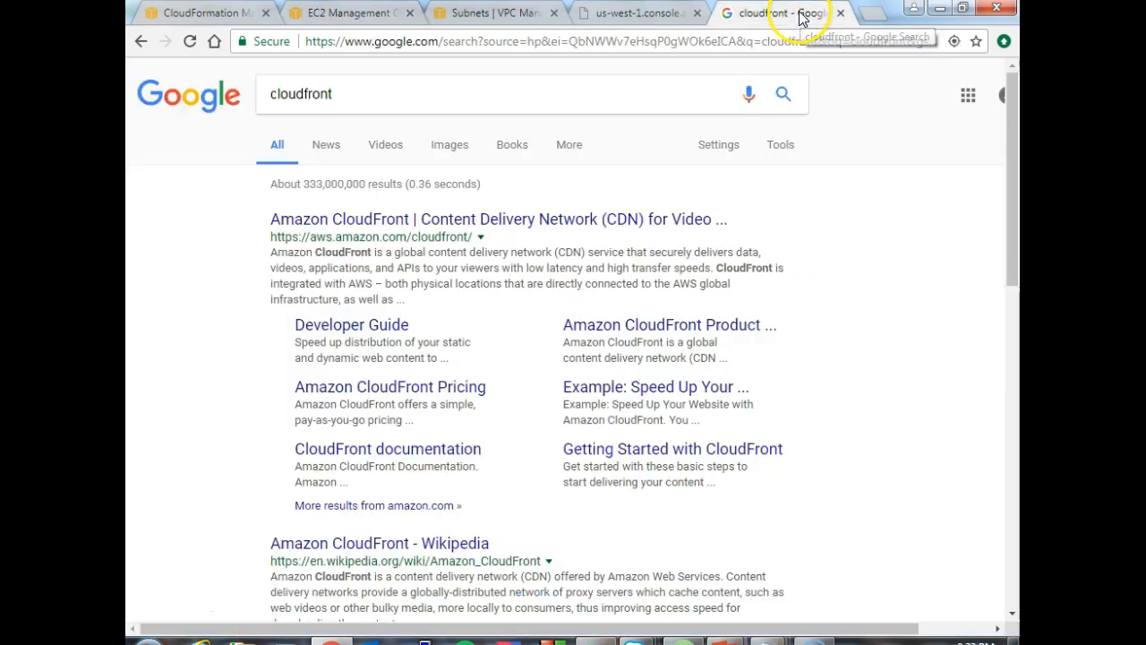
pyautogui.click(790, 45)
pyautogui.hotkey('ctrl', 'v')
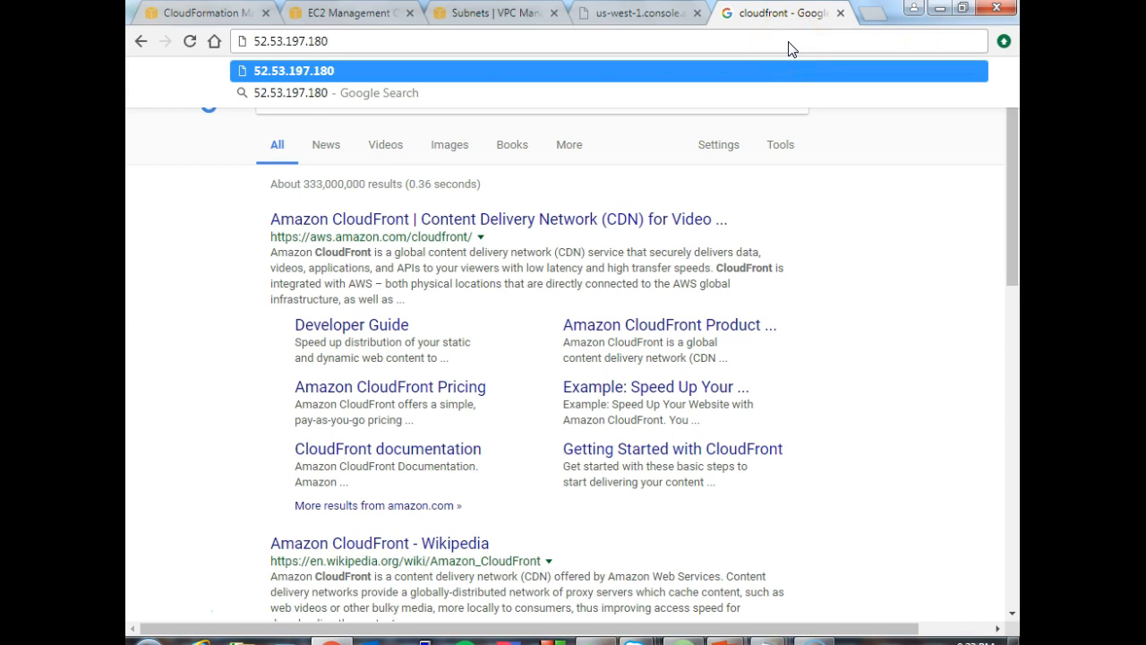
pyautogui.press('Return')
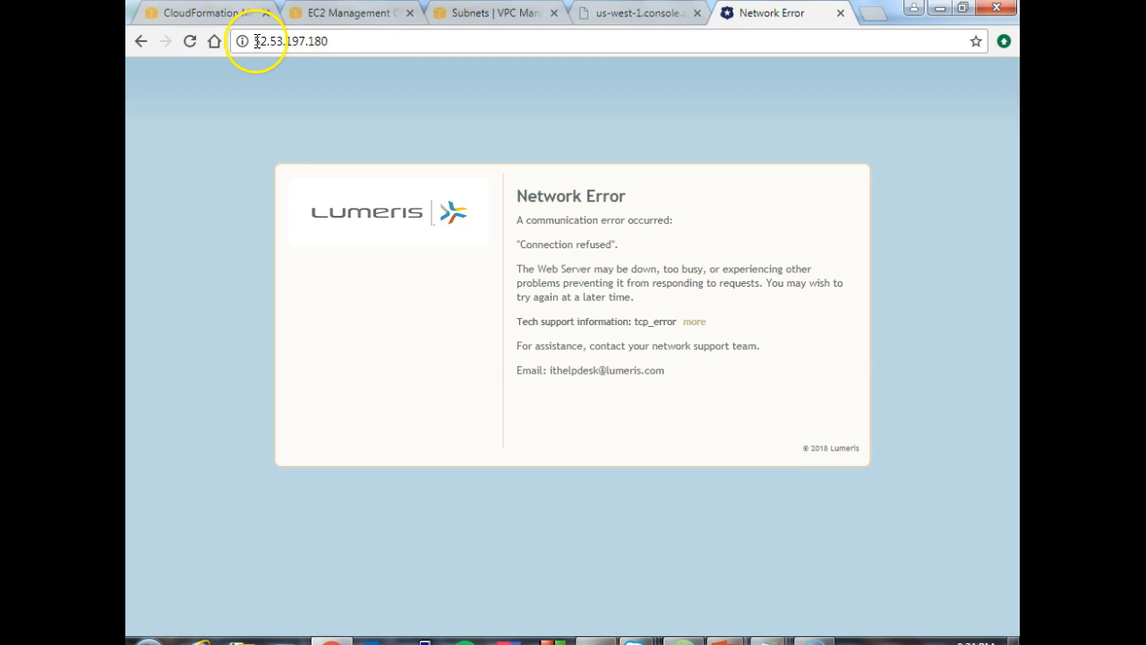
# - Recheck the instance details in the EC2 browser tab and reload the 52.53.197.180 page
pyautogui.click(349, 15)
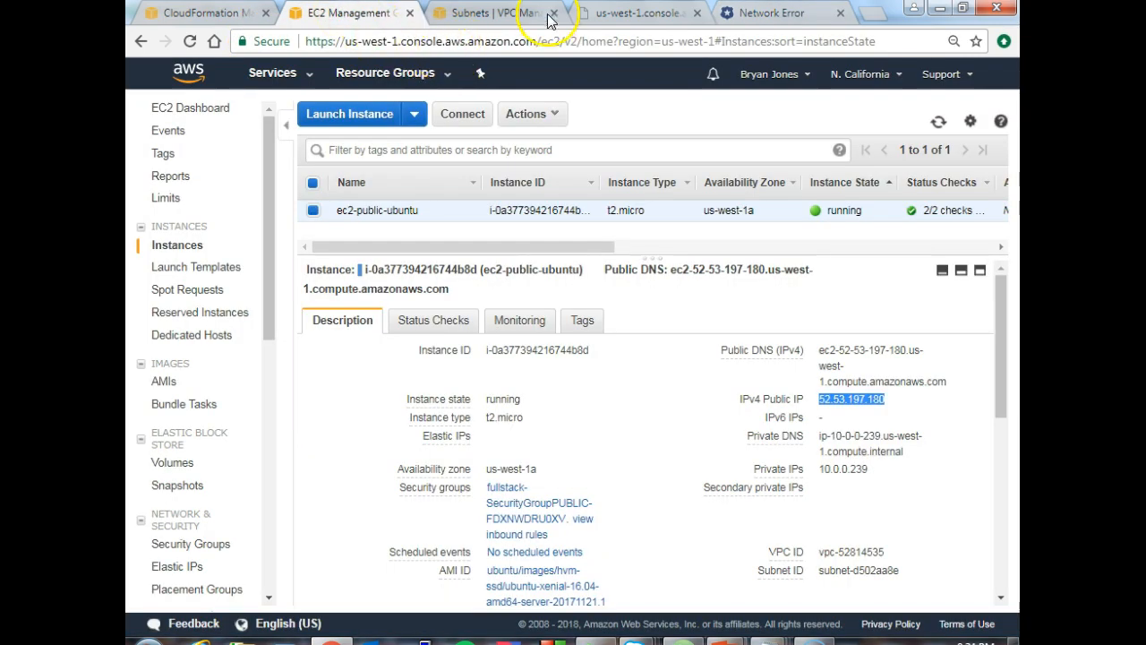
pyautogui.click(744, 21)
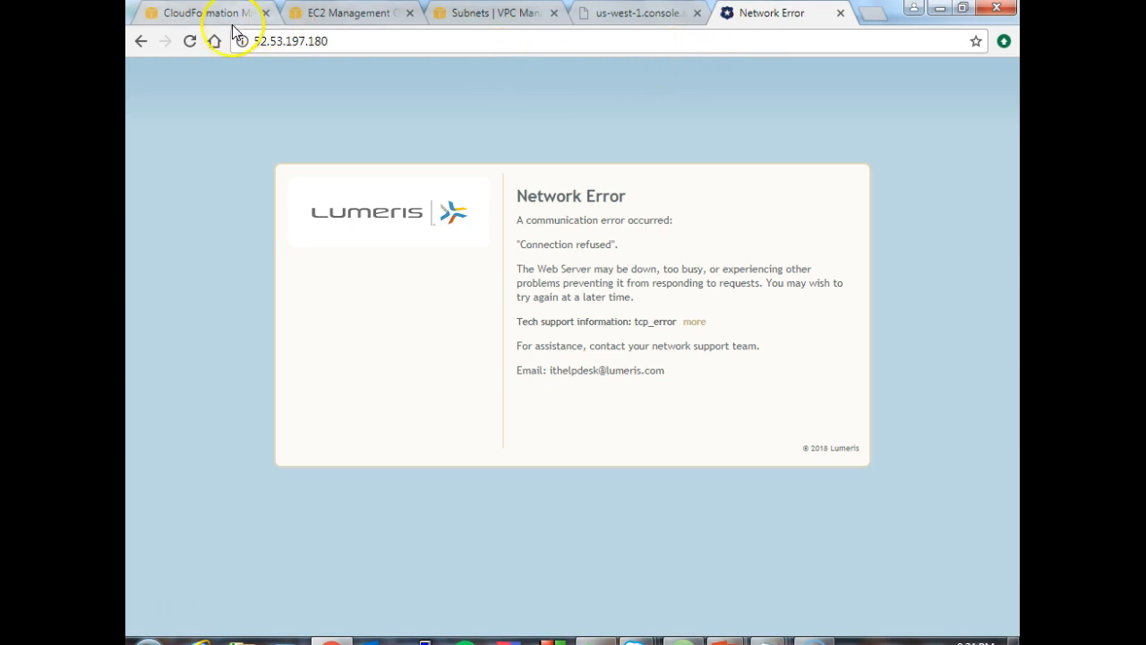
pyautogui.click(189, 40)
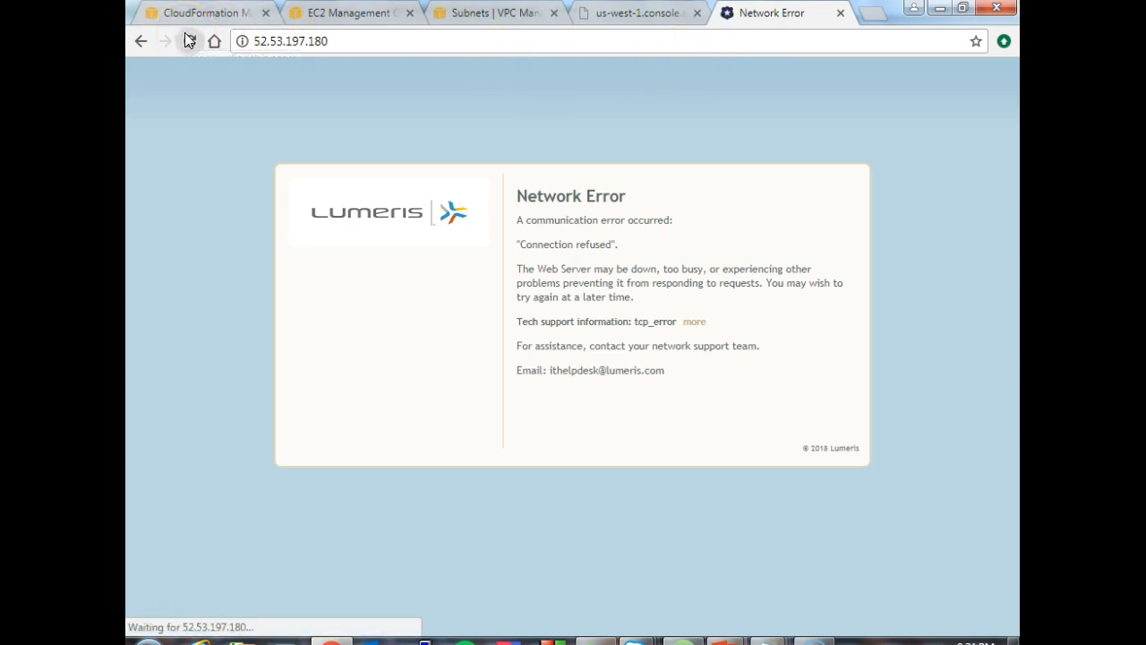
# - Open the security group of ec2-public-ubuntu from the instance details and examine its inbound rules
pyautogui.click(316, 12)
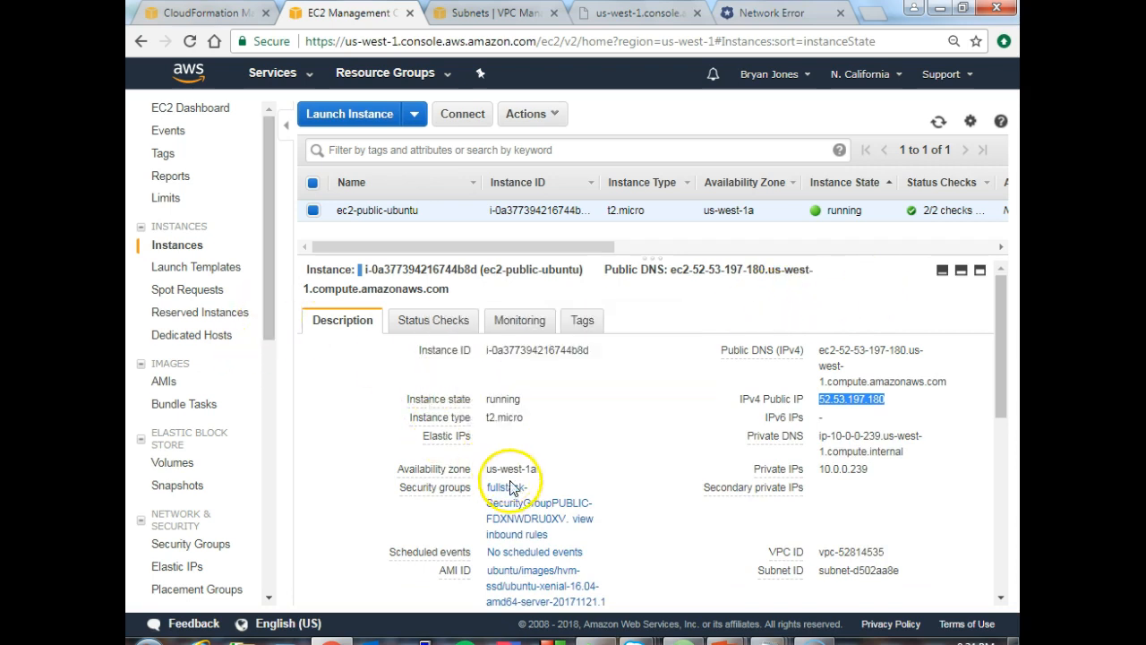
pyautogui.click(519, 512)
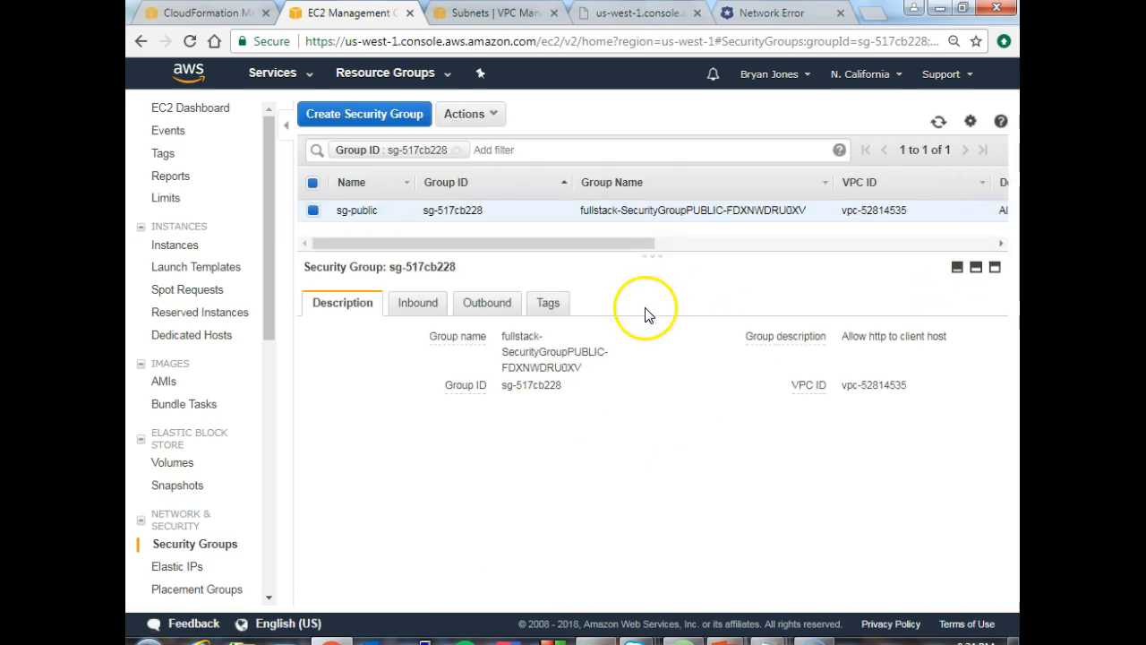
pyautogui.click(416, 309)
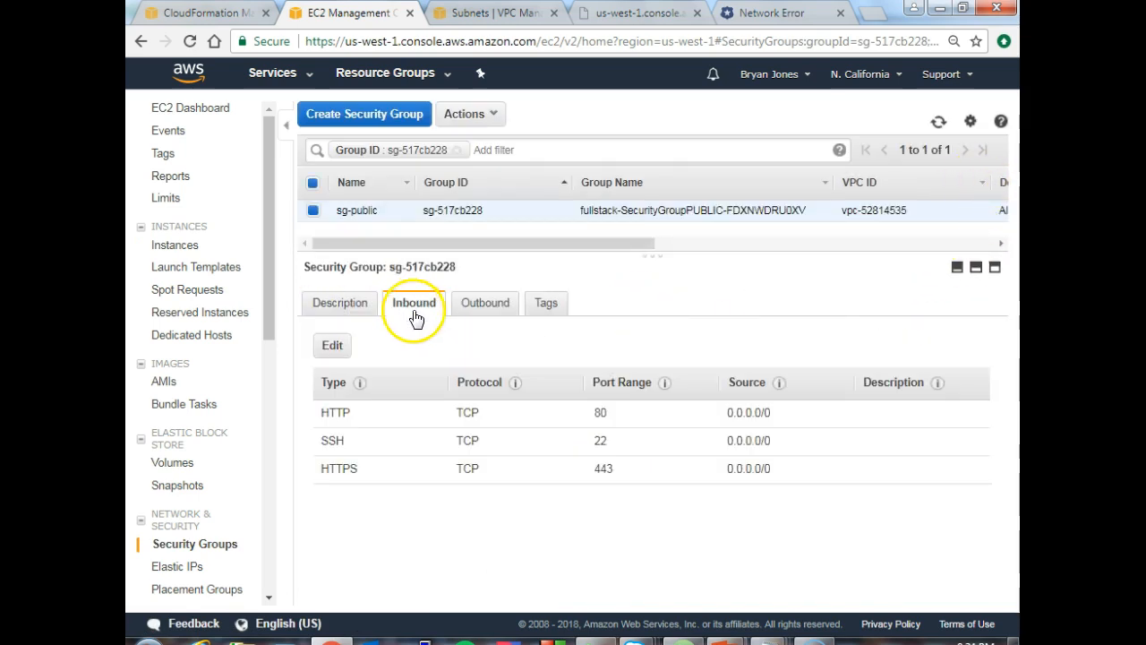
pyautogui.click(605, 415)
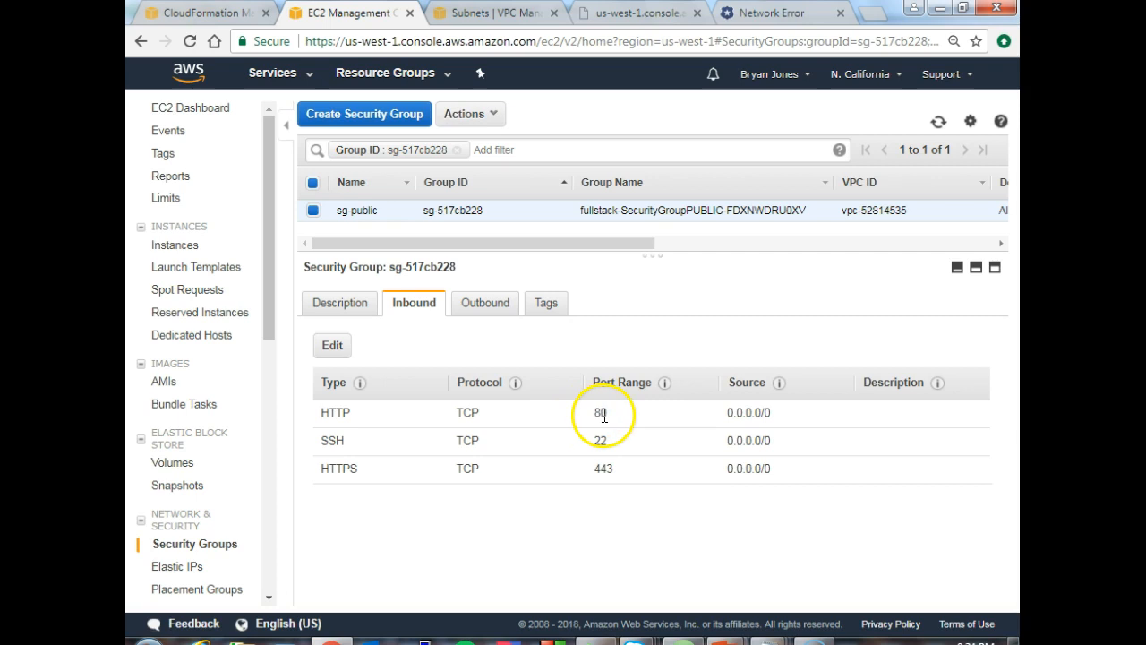
pyautogui.click(484, 309)
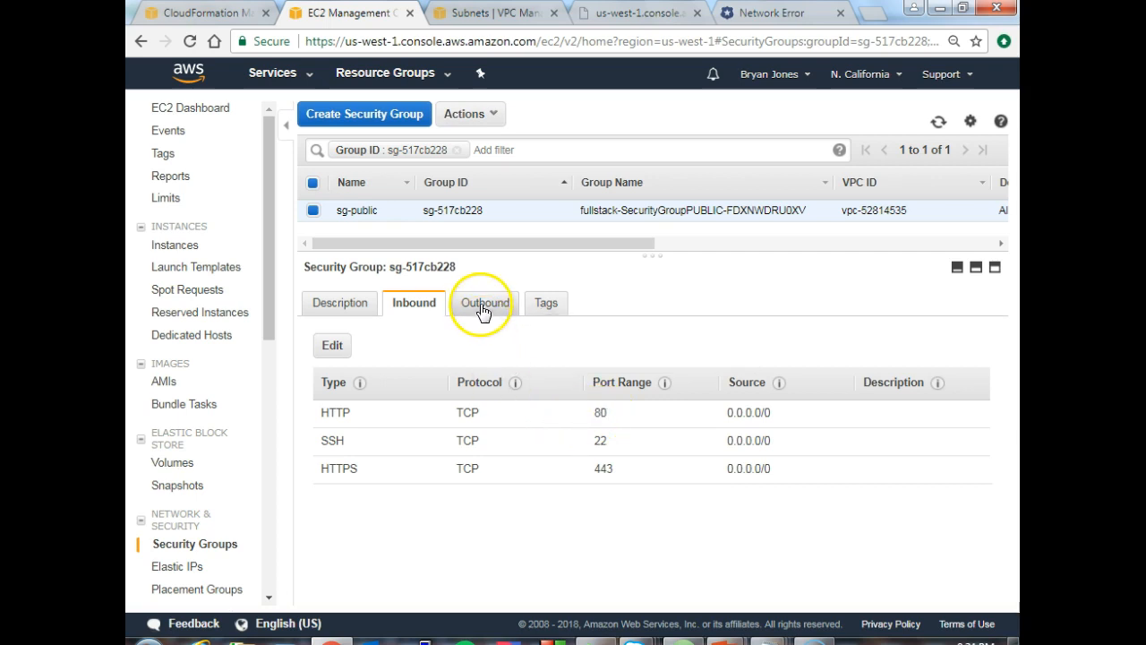
pyautogui.click(412, 308)
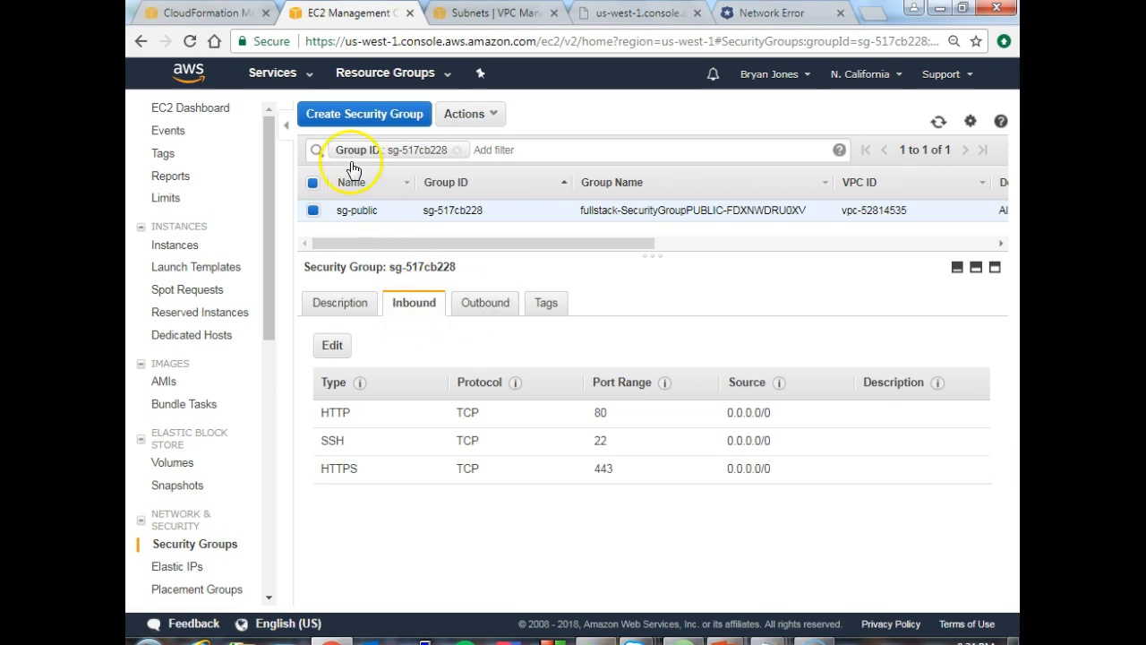
# - Switch to PuTTY and load the saved session cali-1
pyautogui.click(197, 13)
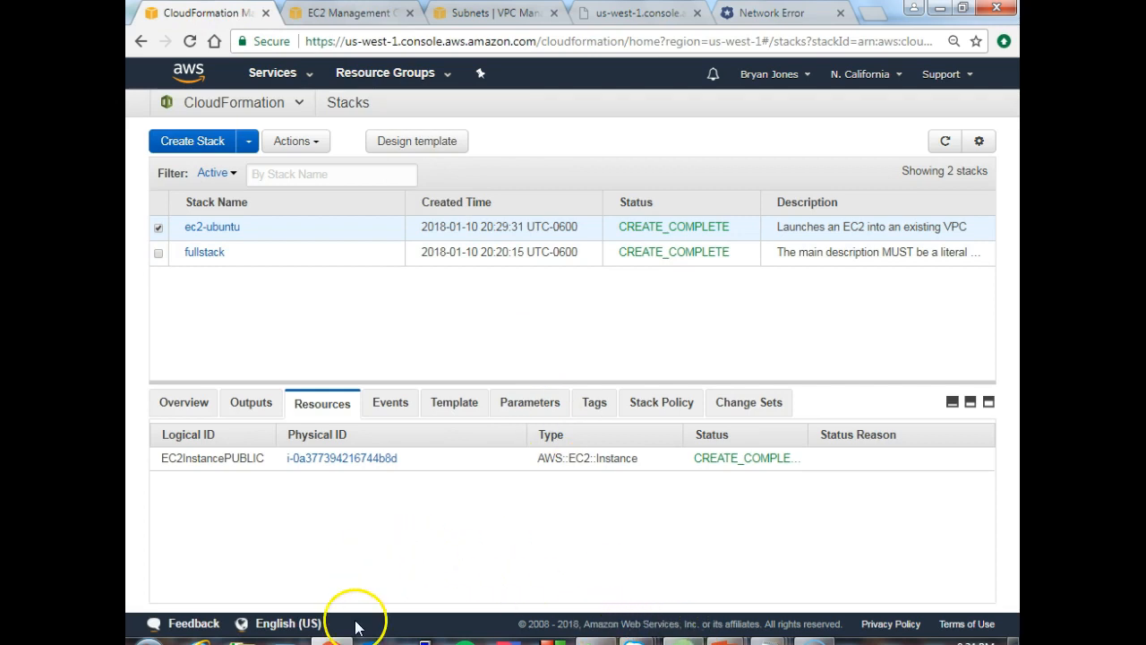
pyautogui.click(425, 639)
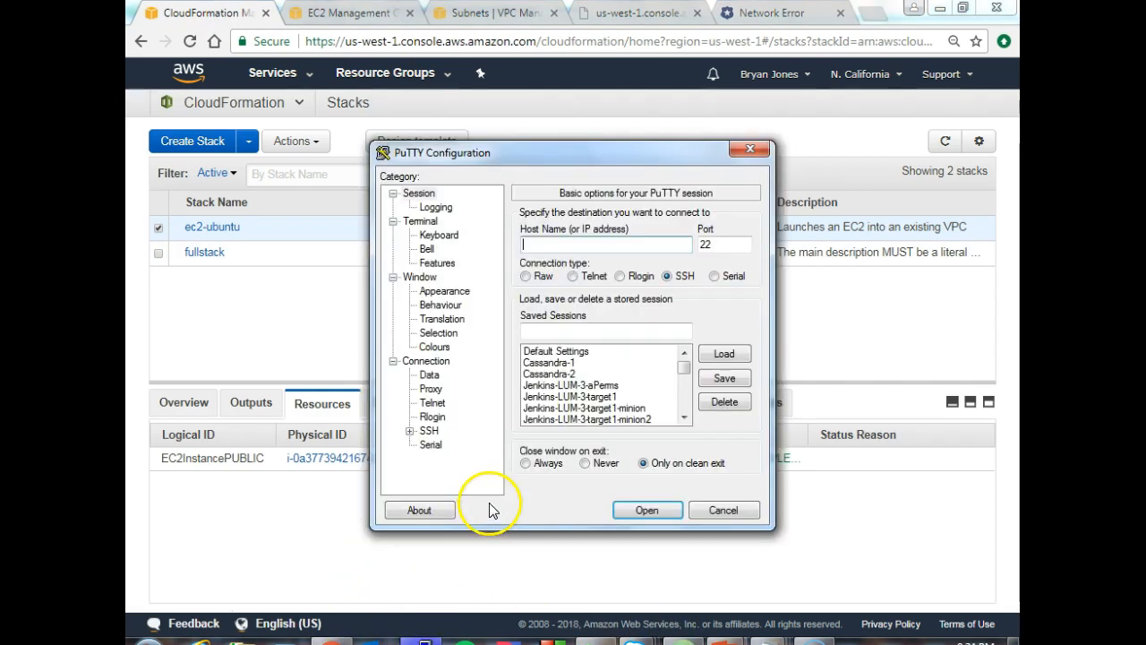
pyautogui.click(588, 385)
pyautogui.press('c')
pyautogui.press('c')
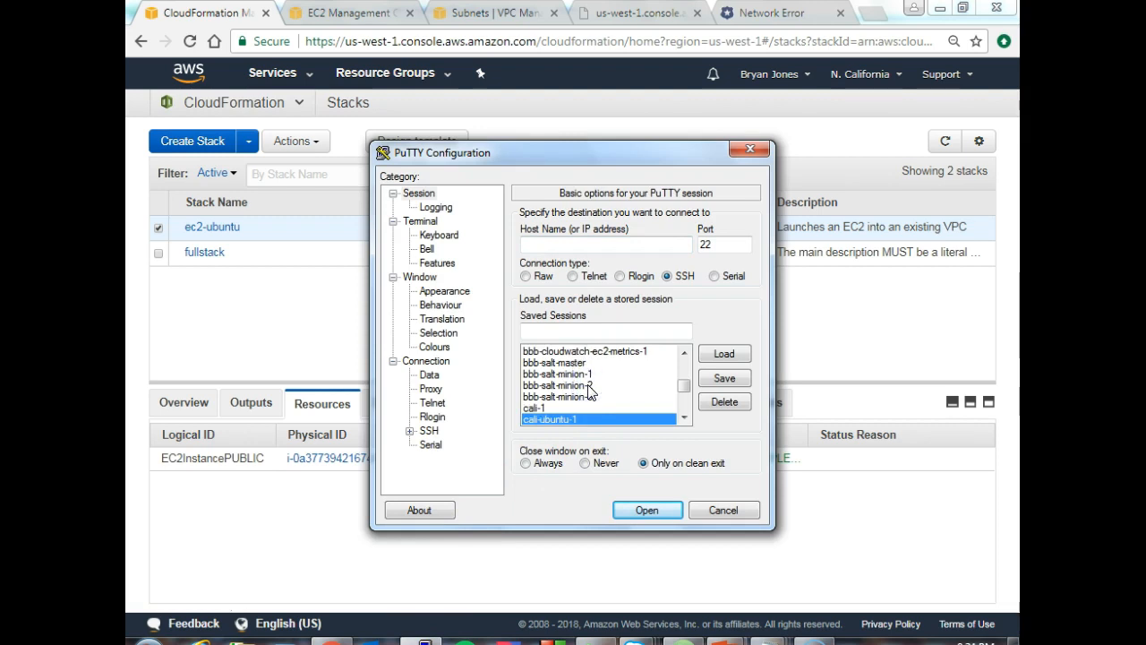
pyautogui.click(538, 408)
pyautogui.click(721, 355)
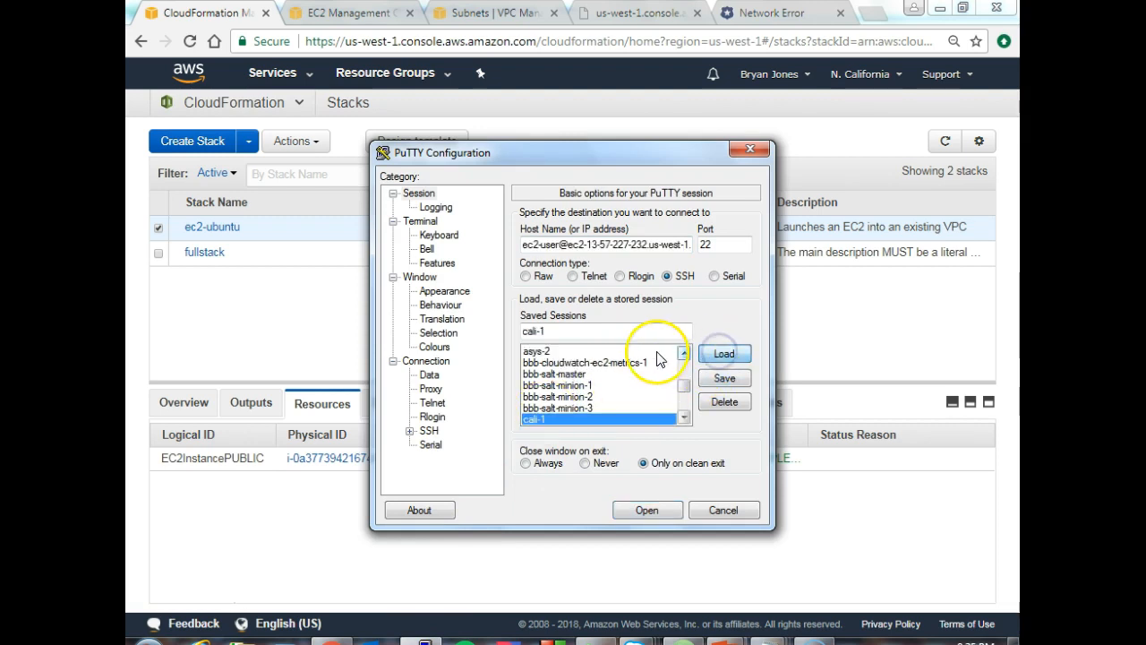
# - Return to the EC2 instance list in Chrome and copy the full public DNS name of ec2-public-ubuntu
pyautogui.click(349, 14)
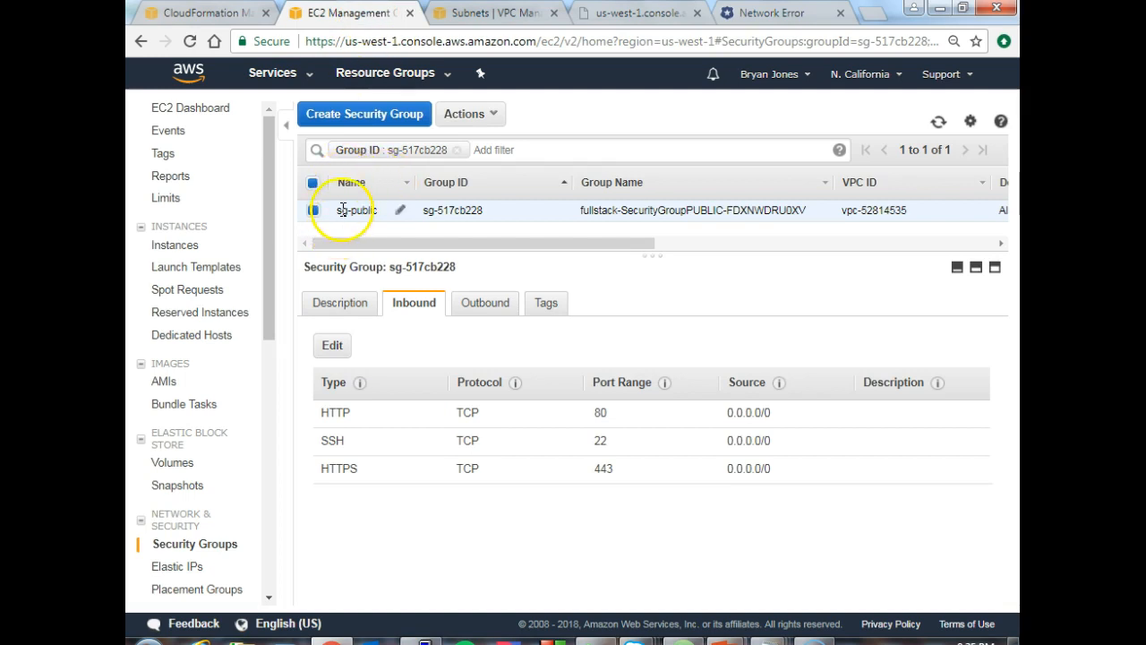
pyautogui.click(141, 41)
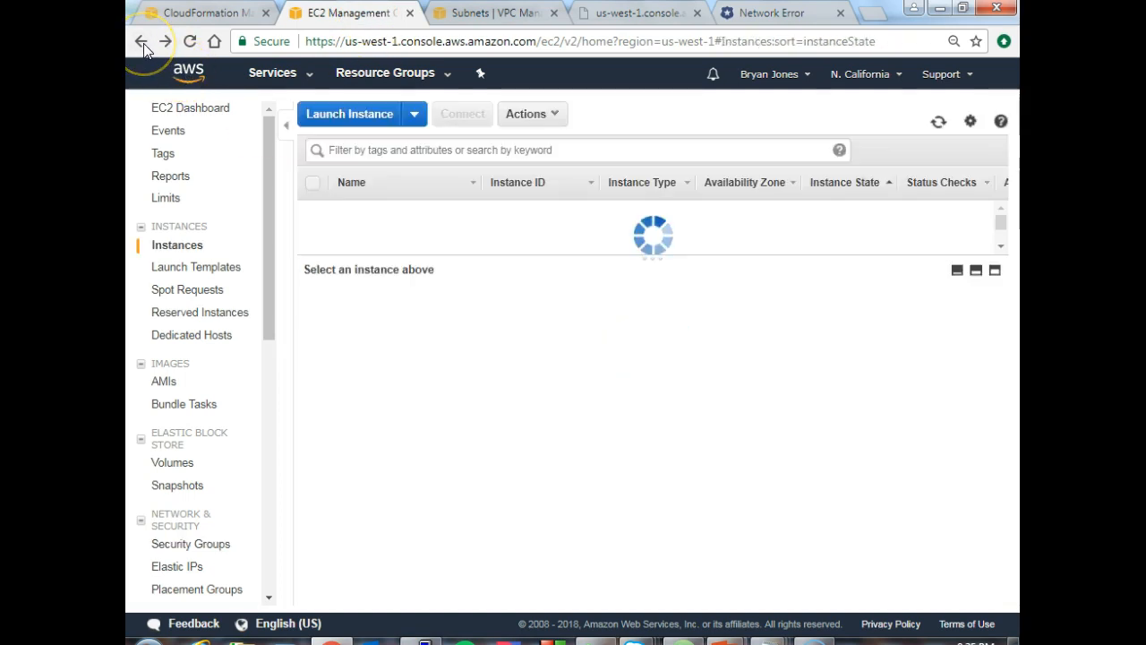
pyautogui.moveTo(820, 355)
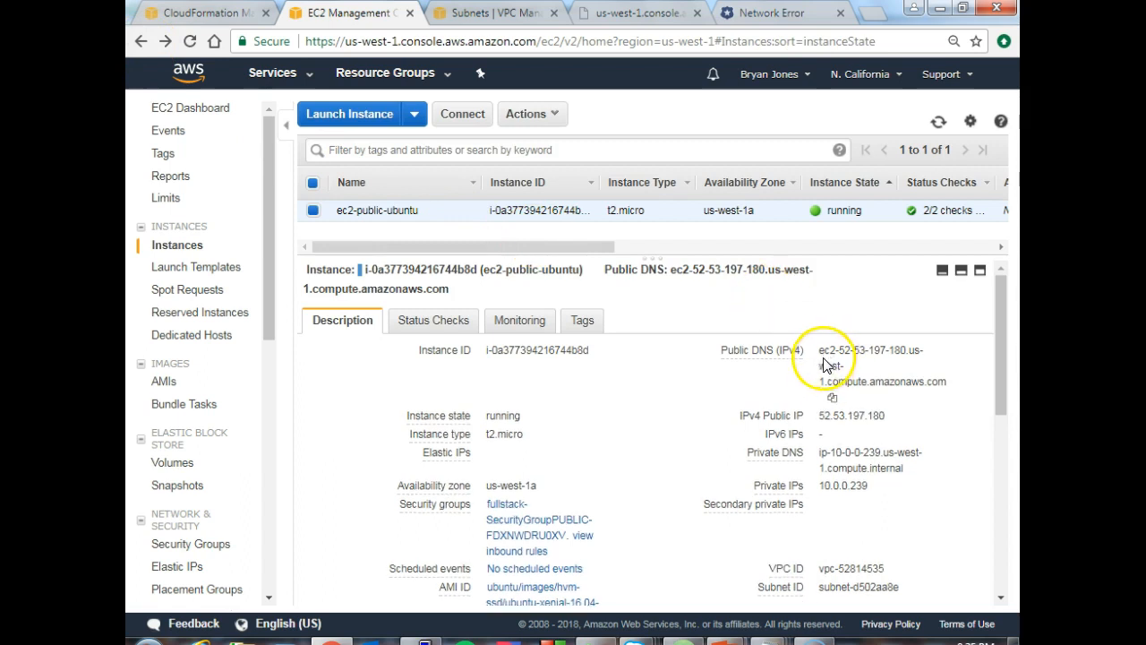
pyautogui.moveTo(821, 350); pyautogui.dragTo(951, 385)
pyautogui.click(951, 384)
pyautogui.moveTo(822, 355); pyautogui.dragTo(944, 378)
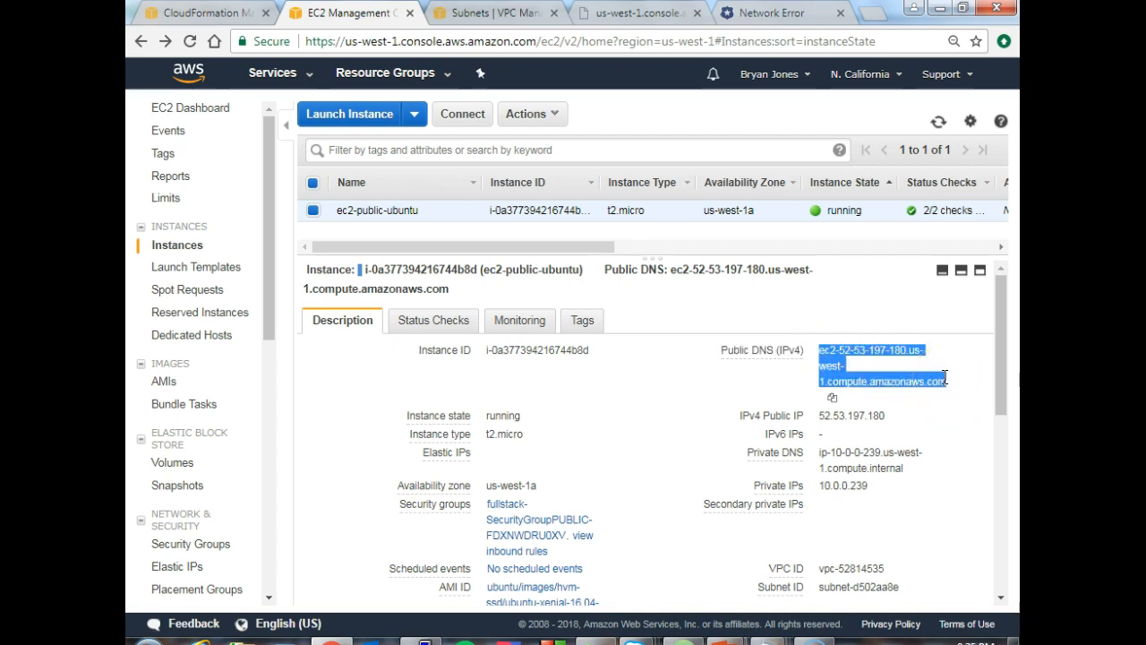
# - Switch to PuTTY, replace the cali-1 session's host with the copied public DNS name and save the session
pyautogui.click(426, 642)
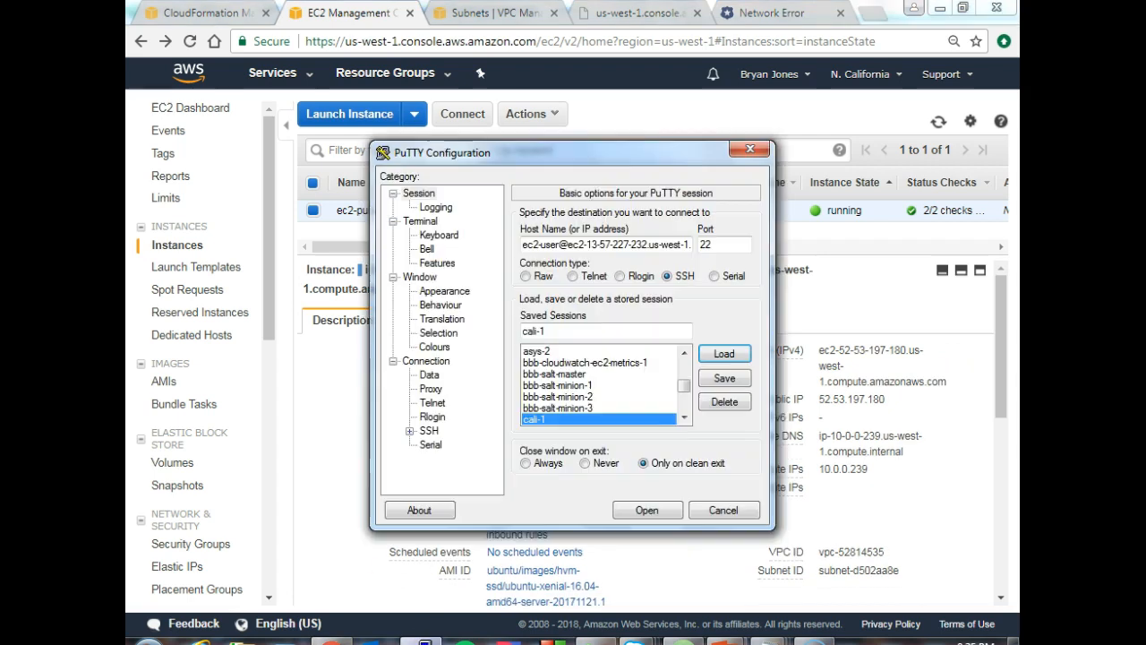
pyautogui.moveTo(537, 244); pyautogui.dragTo(714, 277)
pyautogui.hotkey('ctrl', 'v')
pyautogui.click(723, 380)
# - Find the saved session cali-ubuntu-1 in the PuTTY session list and load it
pyautogui.moveTo(683, 365)
pyautogui.mouseDown()
pyautogui.moveTo(683, 408)
pyautogui.moveTo(683, 363)
pyautogui.mouseUp()
pyautogui.click(578, 350)
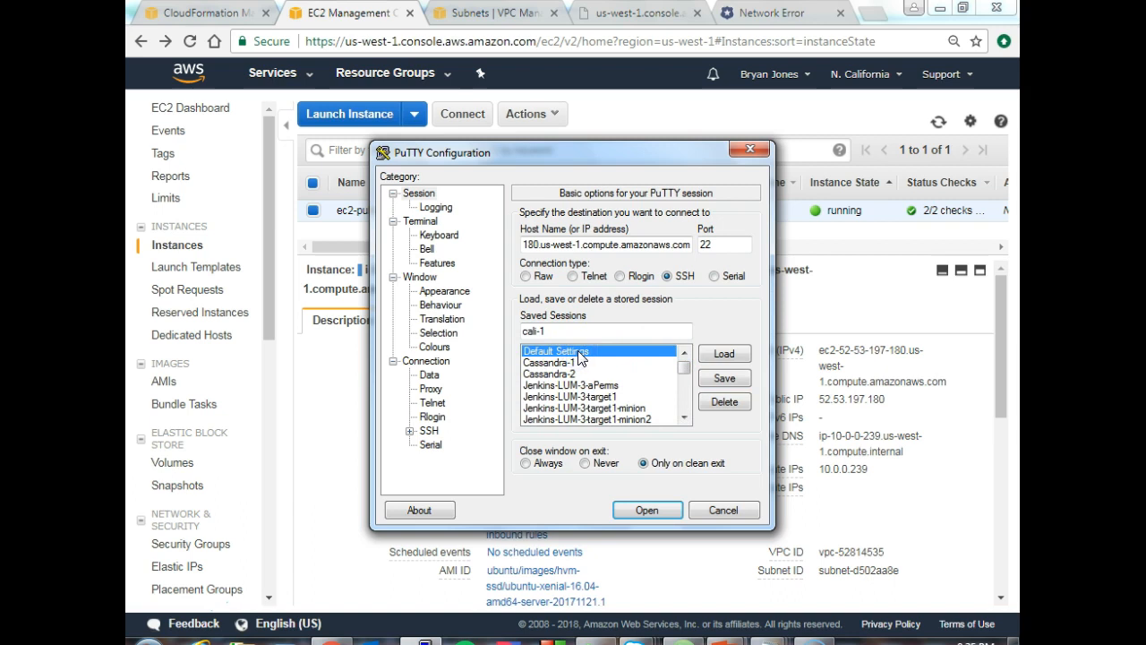
pyautogui.press('Down')
pyautogui.press('c')
pyautogui.press('c')
pyautogui.press('c')
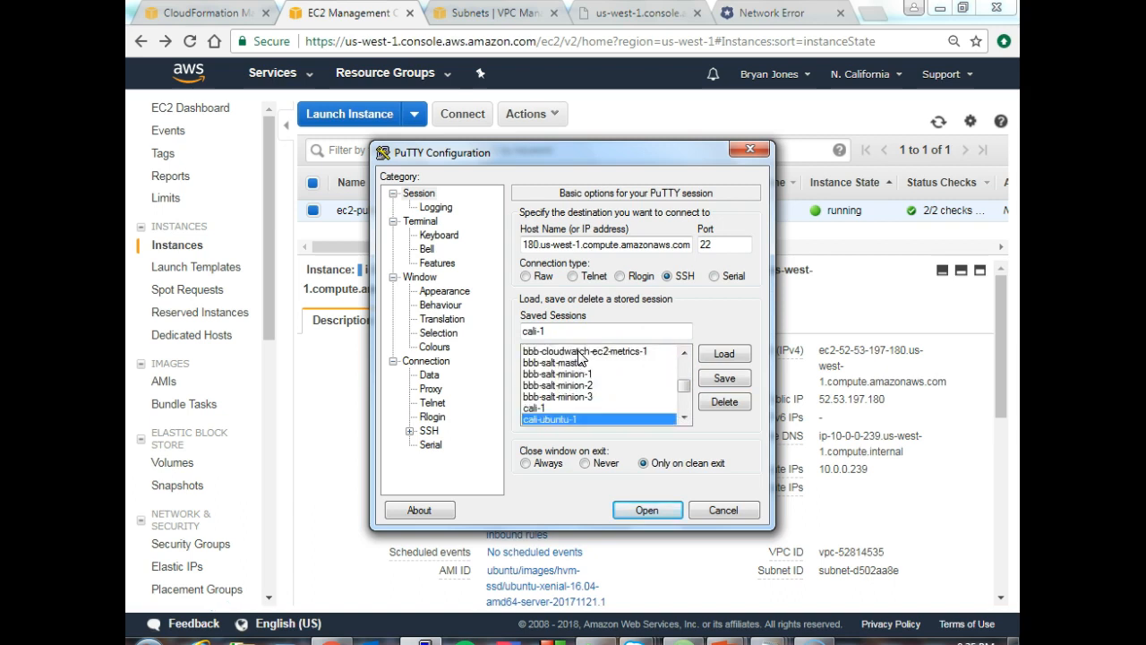
pyautogui.click(725, 353)
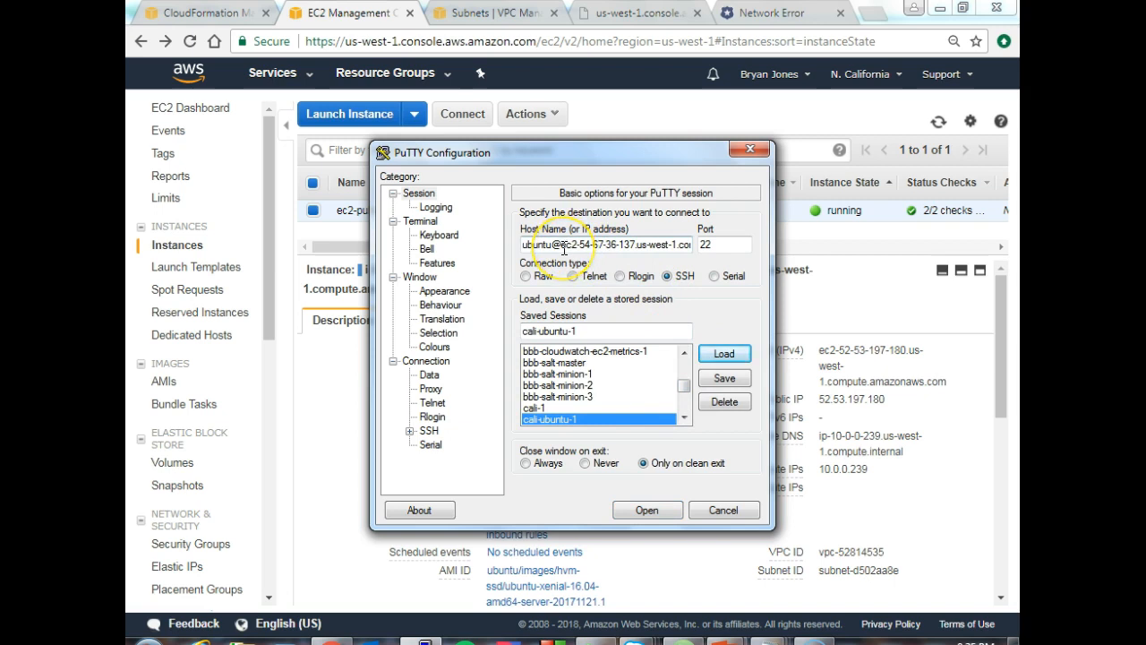
# - Replace the host after ubuntu@ with the copied public DNS name and save the cali-ubuntu-1 session
pyautogui.moveTo(561, 245); pyautogui.dragTo(707, 257)
pyautogui.press('BackSpace')
pyautogui.hotkey('ctrl', 'v')
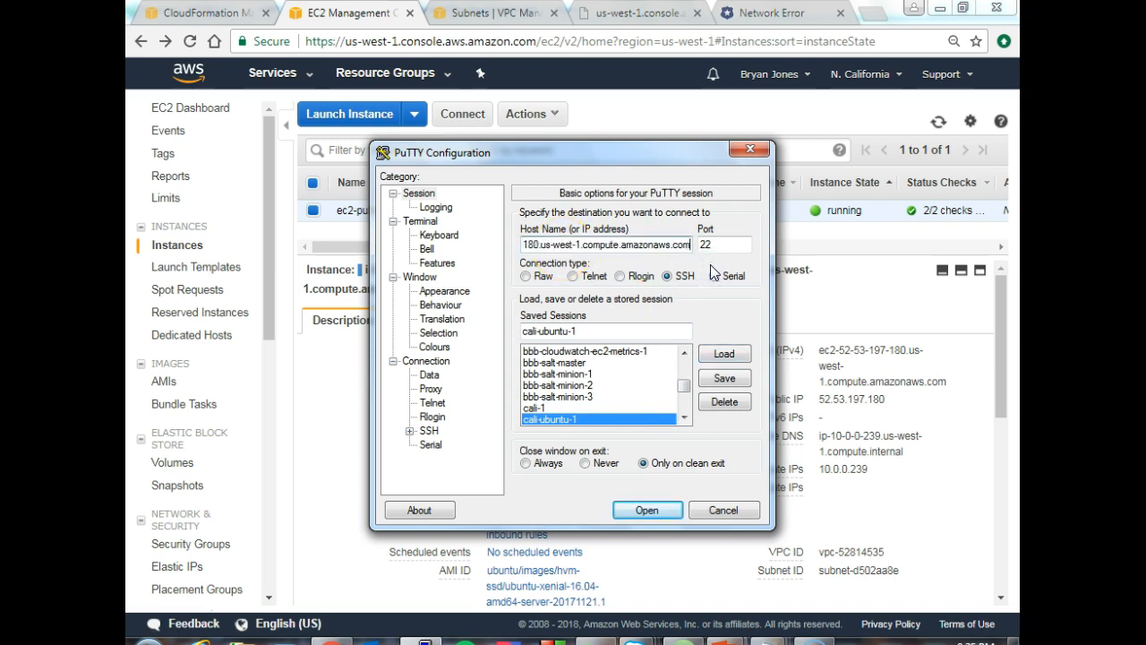
pyautogui.click(725, 378)
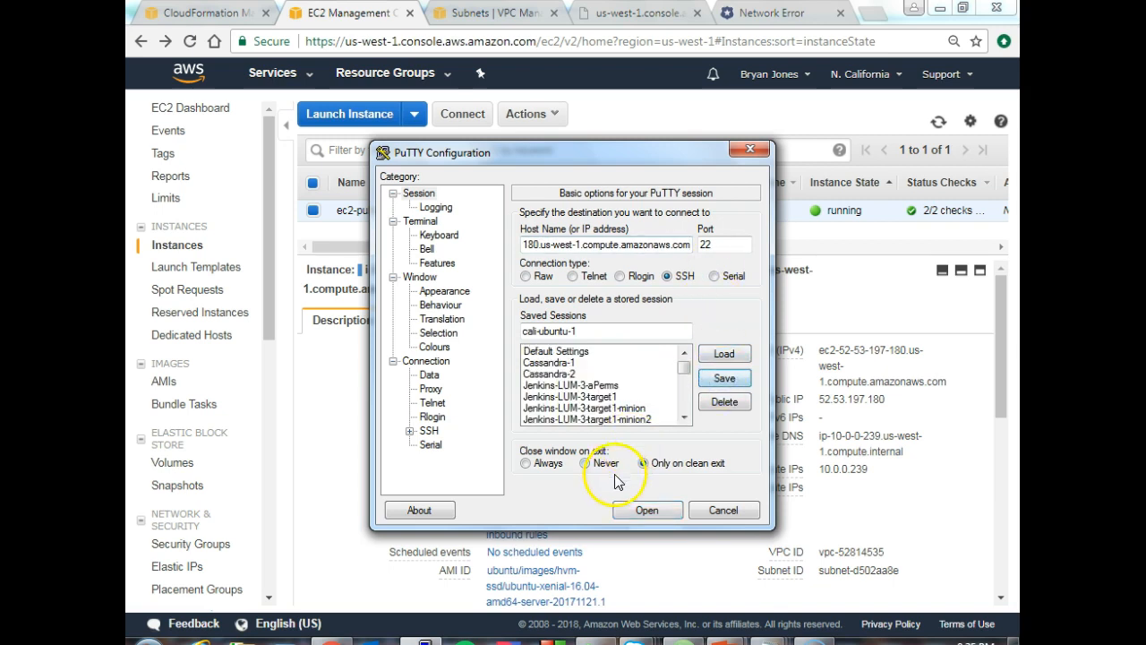
# - Open the SSH connection to the instance, accept its host key and move the terminal window fully into view
pyautogui.click(644, 508)
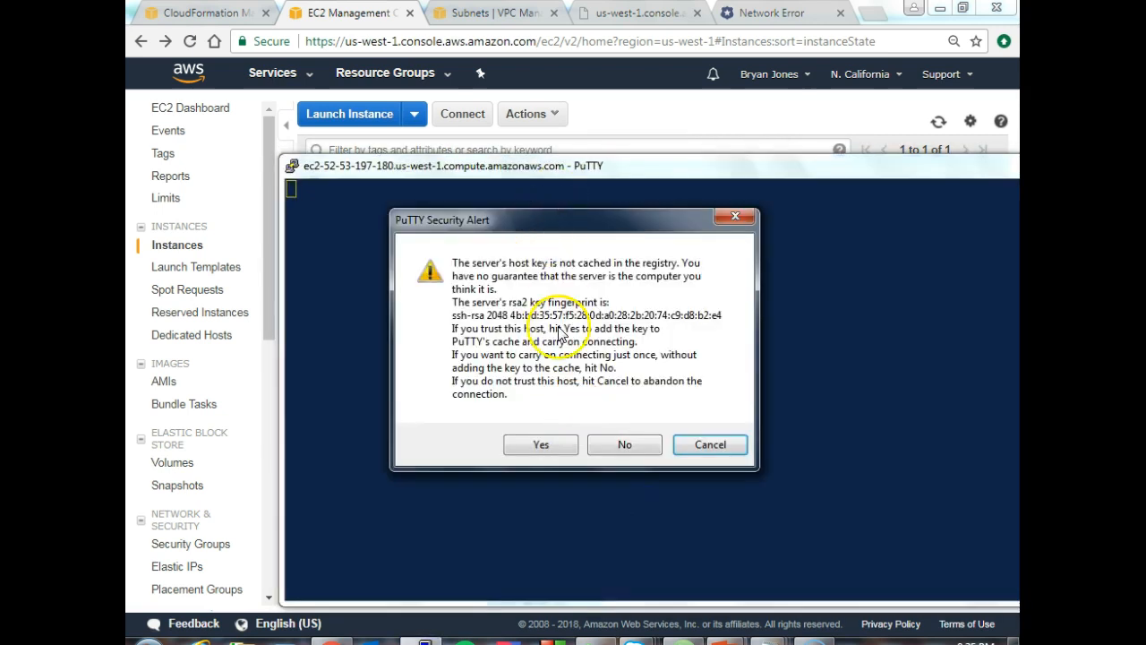
pyautogui.click(537, 445)
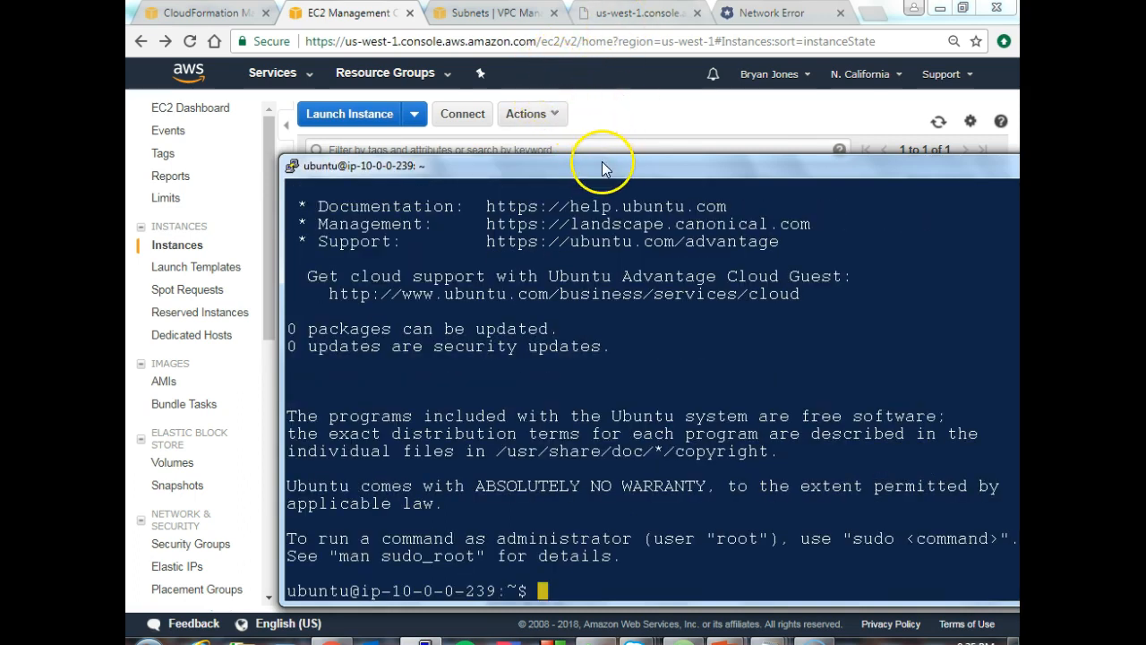
pyautogui.moveTo(598, 169); pyautogui.dragTo(478, 95)
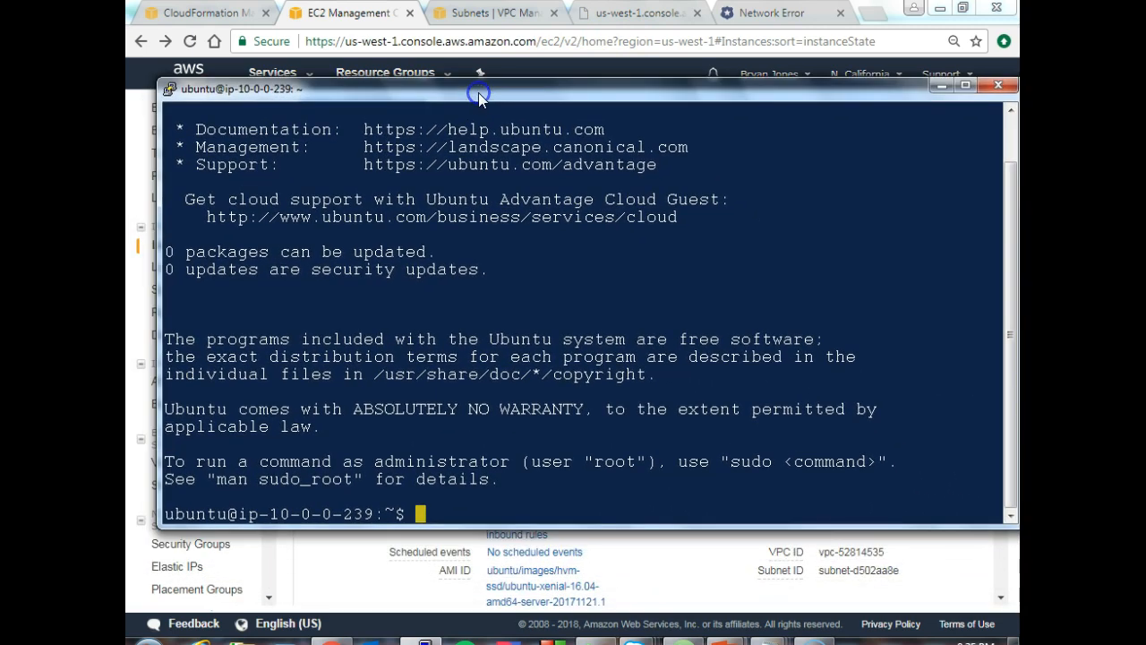
pyautogui.click(419, 515)
# - Switch to Atom and review the UserData script in the EC2 template
pyautogui.click(645, 640)
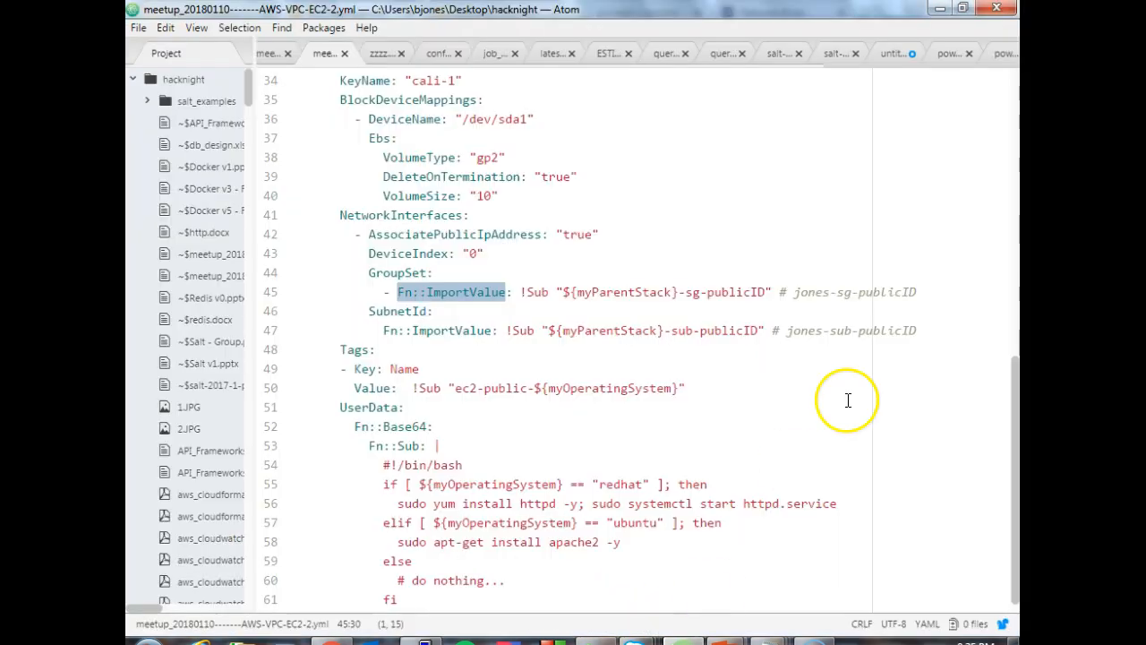
pyautogui.scroll(-1, 1017, 388)
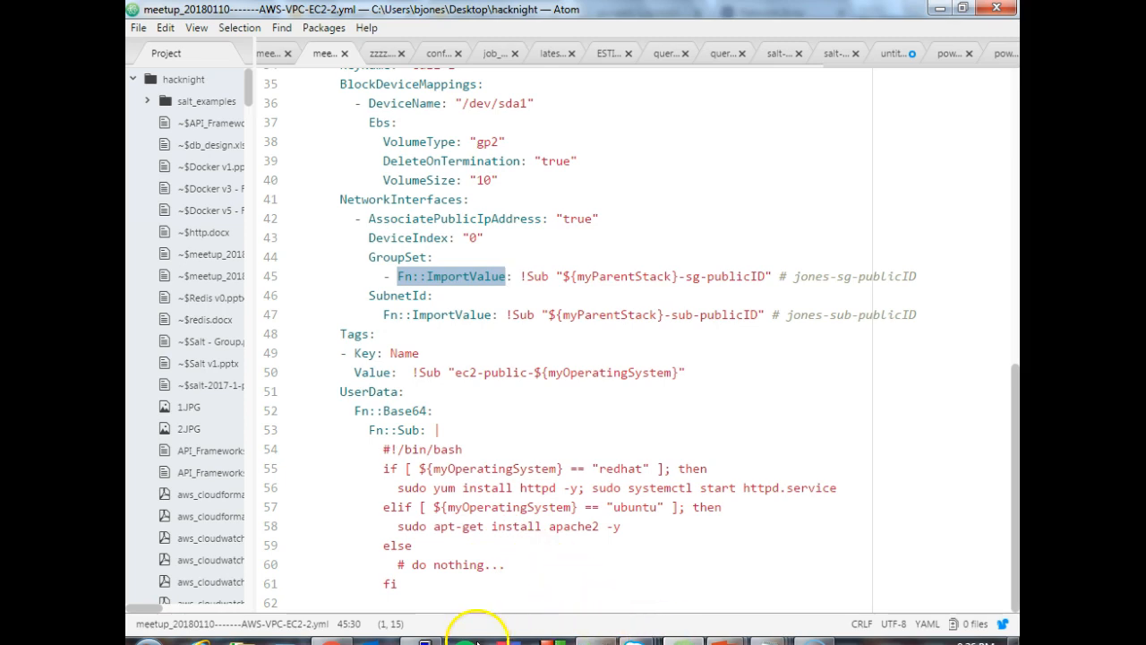
# - Switch to the PuTTY terminal and check the apache2 service status with sudo service apache2 status
pyautogui.click(518, 632)
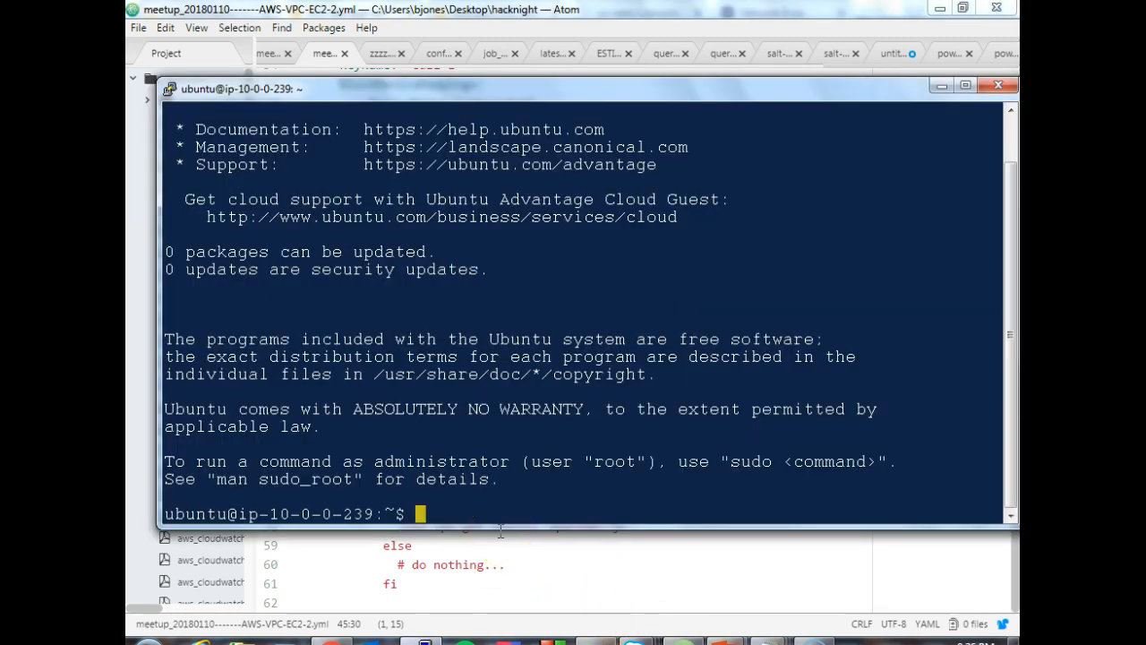
pyautogui.write('sudo servi')
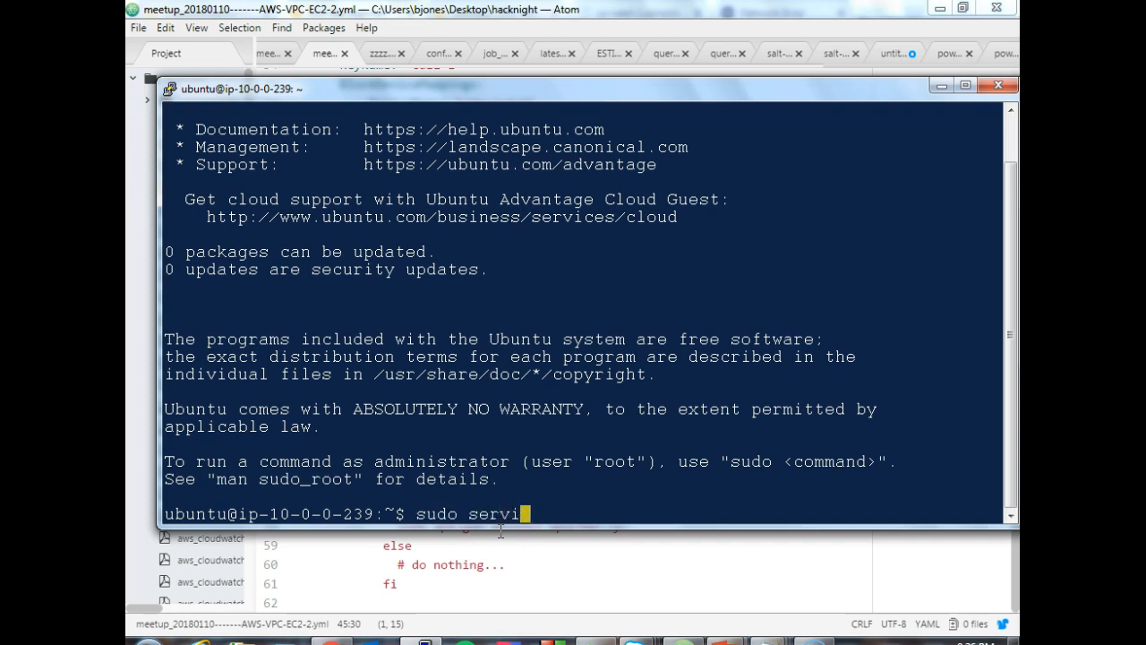
pyautogui.write('ce apache2 status')
pyautogui.press('Return')
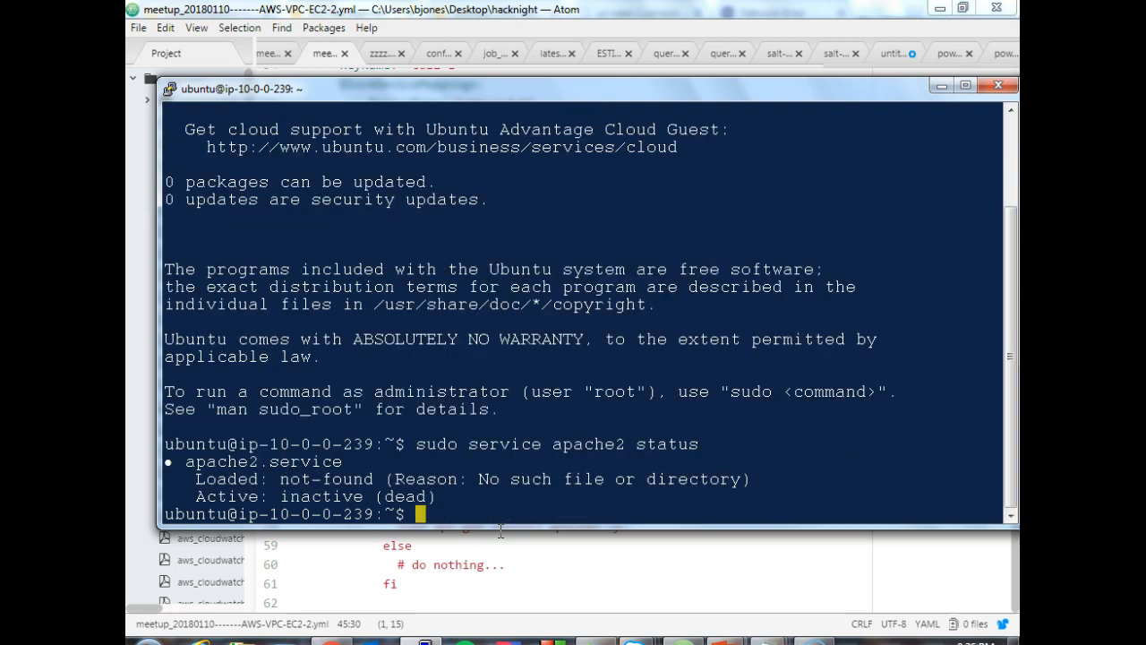
# - Try to install Apache on the instance with the command sudo install apache2
pyautogui.write('sudo install apche')
pyautogui.press('BackSpace')
pyautogui.press('BackSpace')
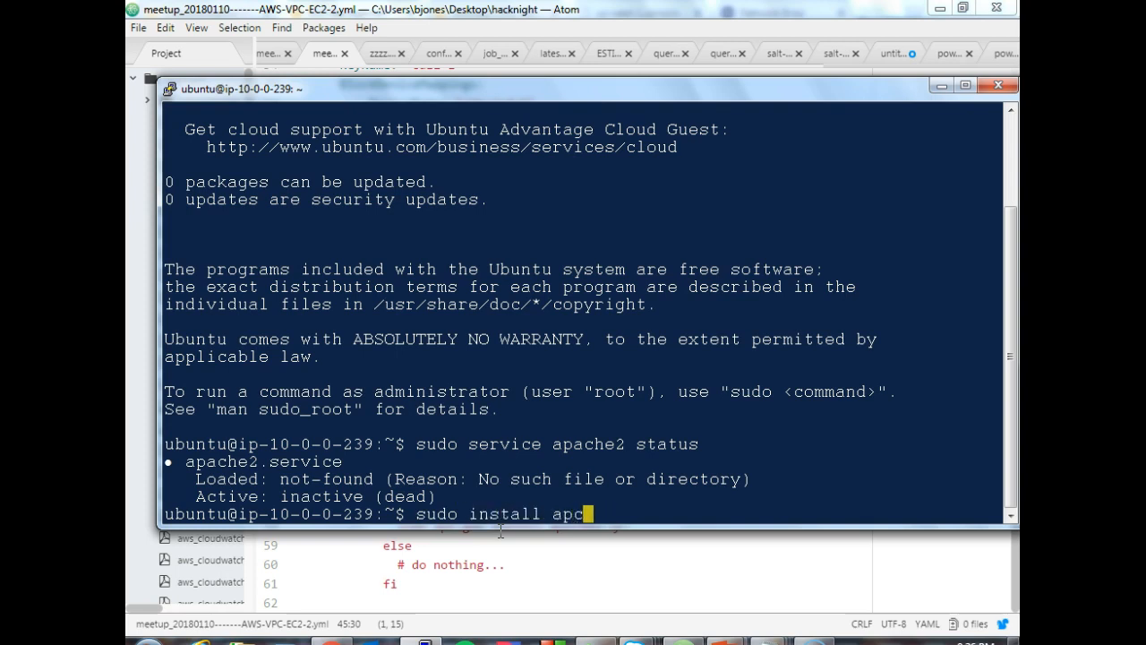
pyautogui.write('che2')
pyautogui.press('Return')
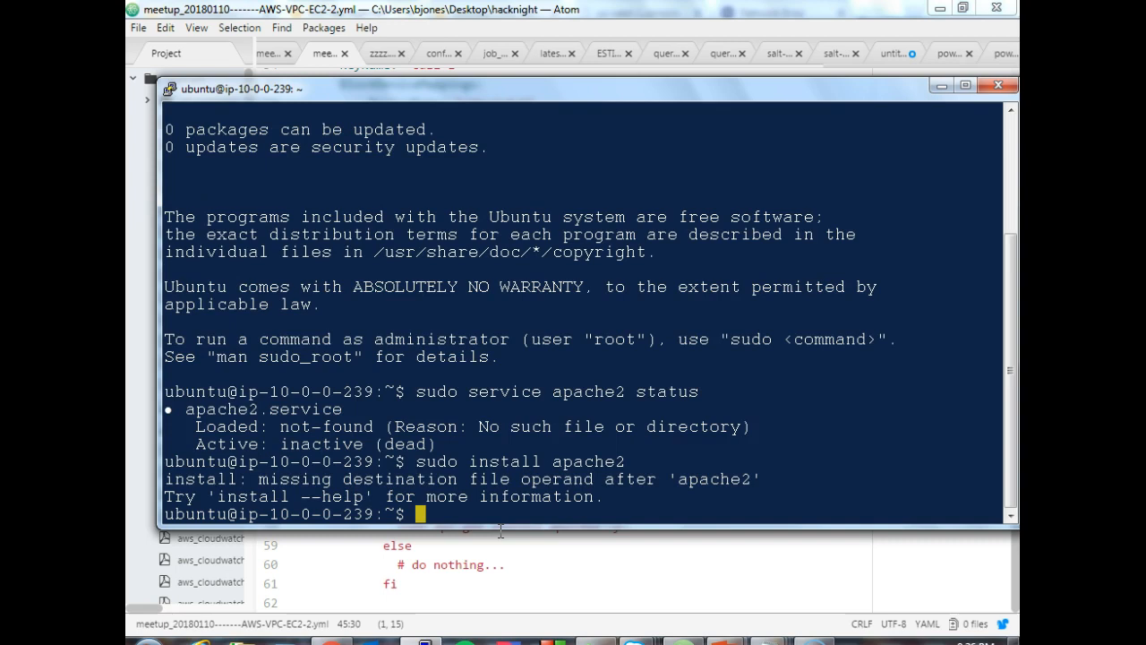
# - Install Apache with sudo apt-get install apache2 and answer y to continue the installation
pyautogui.write('suo')
pyautogui.write('o apt-get ')
pyautogui.write('install apac')
pyautogui.write('he2 ')
pyautogui.write('sta')
pyautogui.press('BackSpace')
pyautogui.press('BackSpace')
pyautogui.press('BackSpace')
pyautogui.press('BackSpace')
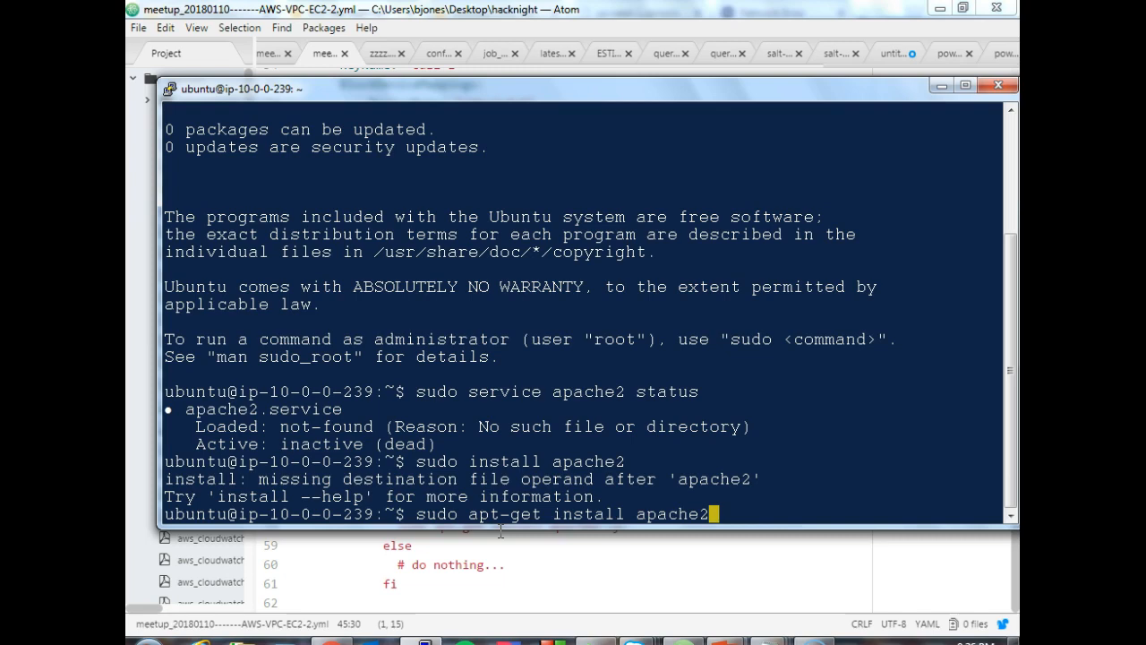
pyautogui.press('Return')
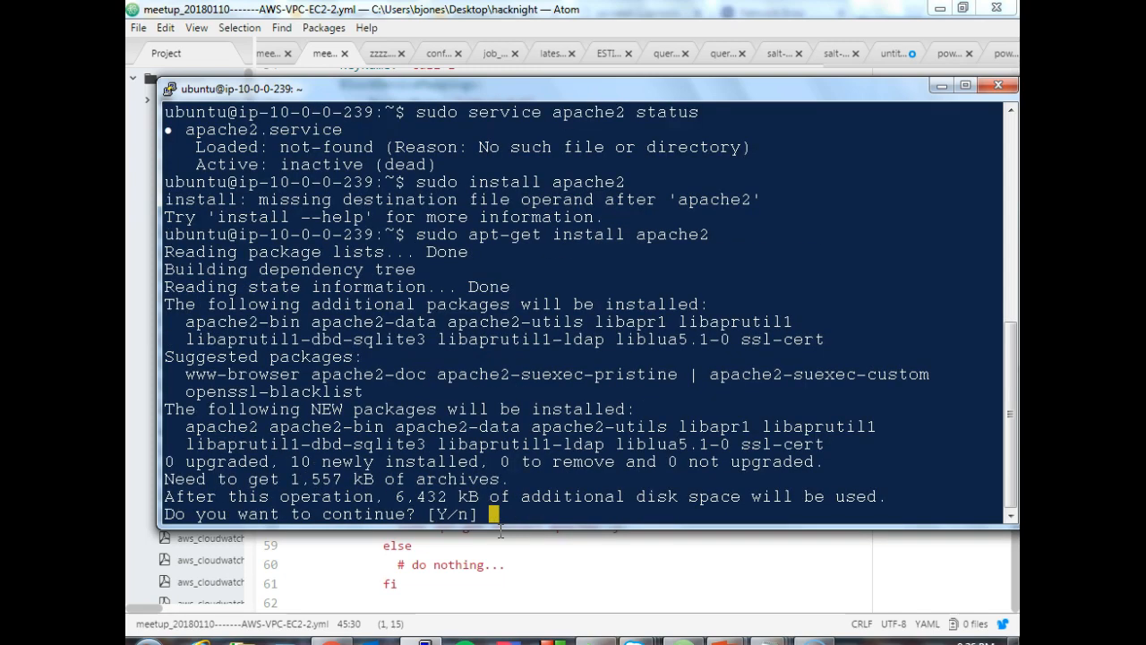
pyautogui.write('y')
pyautogui.press('Return')
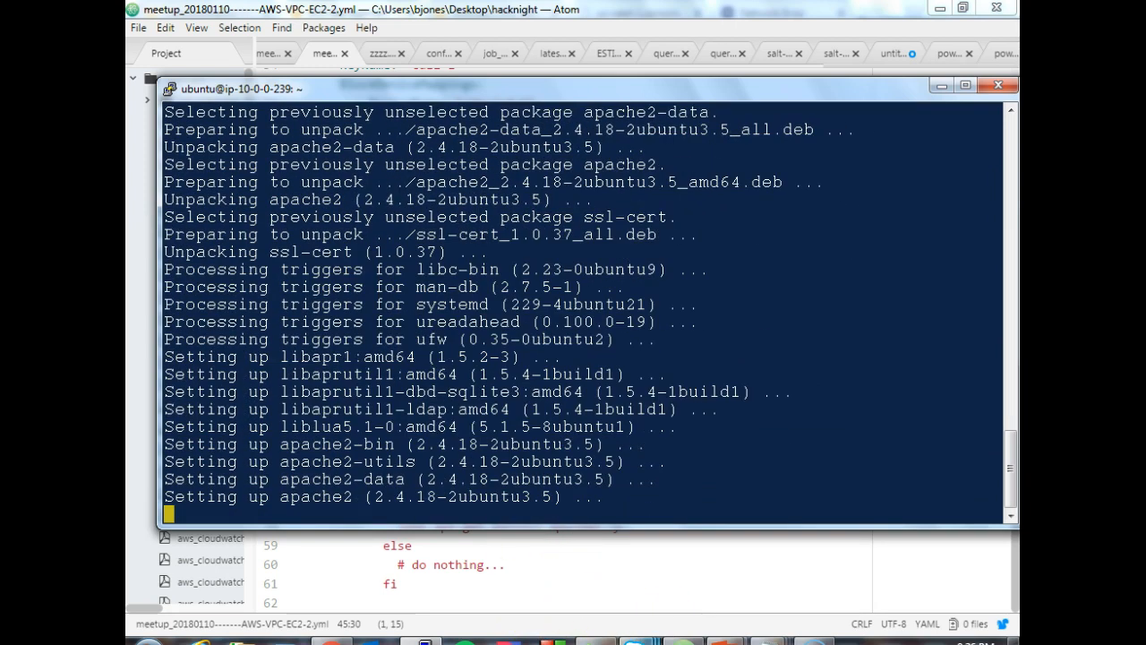
# - Switch to Atom to review the ubuntu apt-get install line in the UserData script, and return to the PuTTY terminal
pyautogui.moveTo(682, 641)
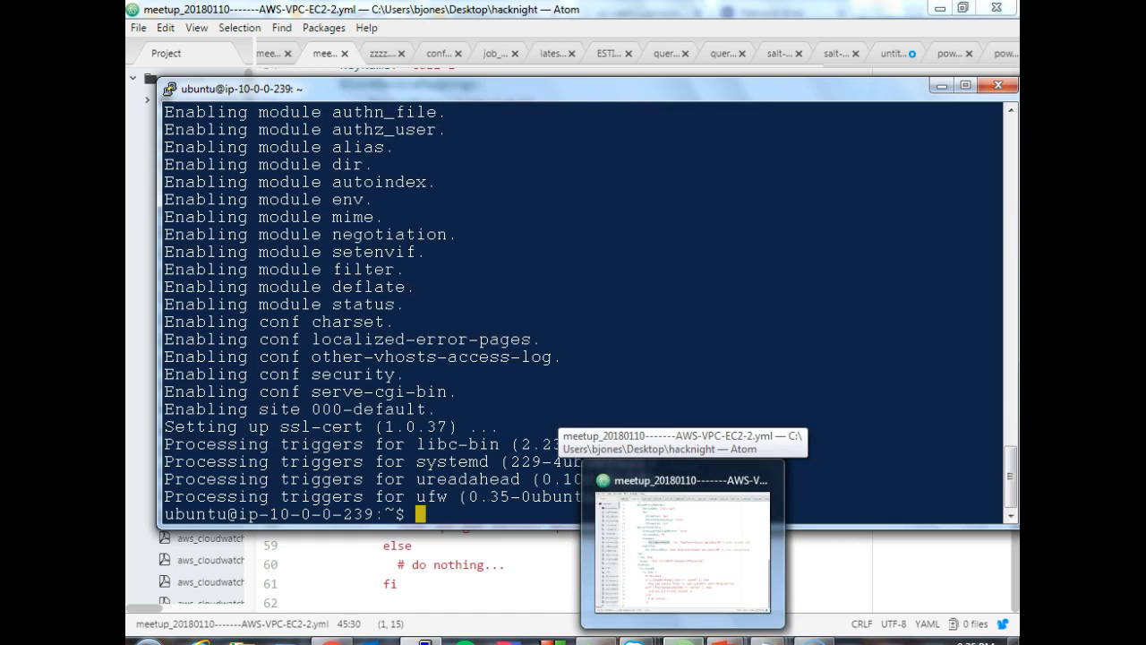
pyautogui.click(683, 641)
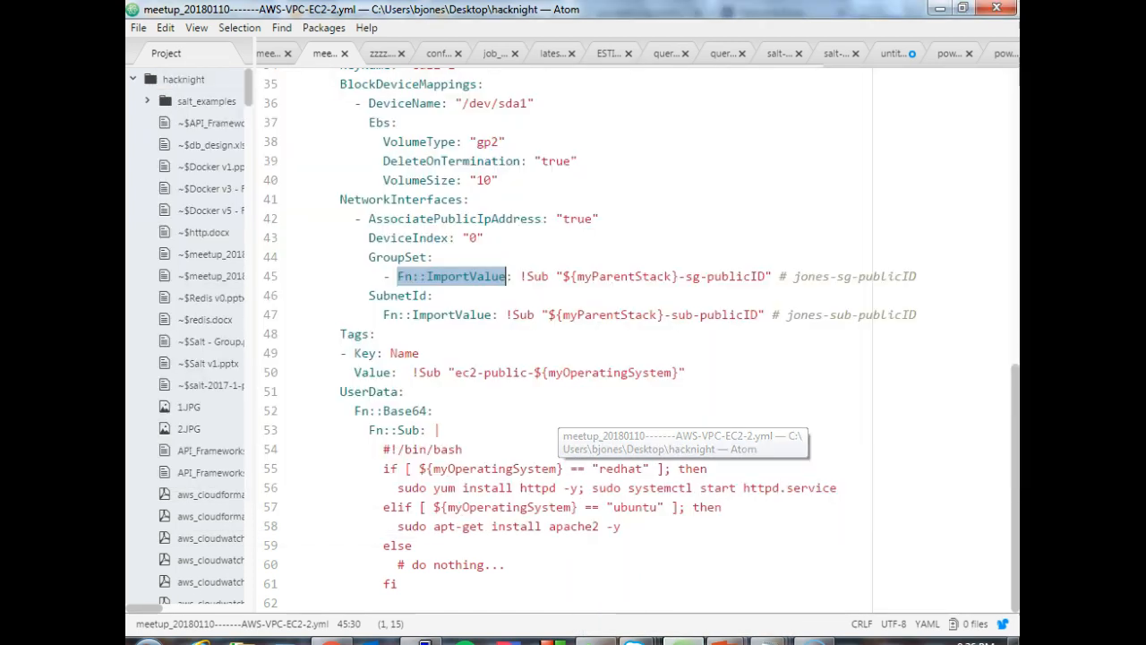
pyautogui.click(712, 519)
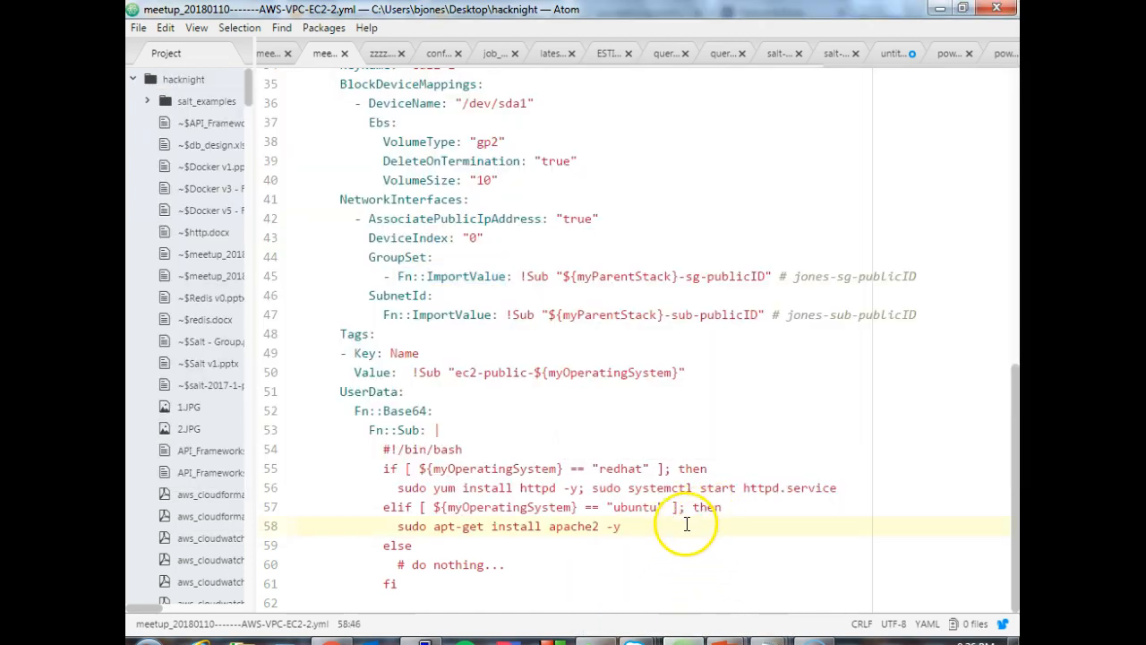
pyautogui.click(428, 639)
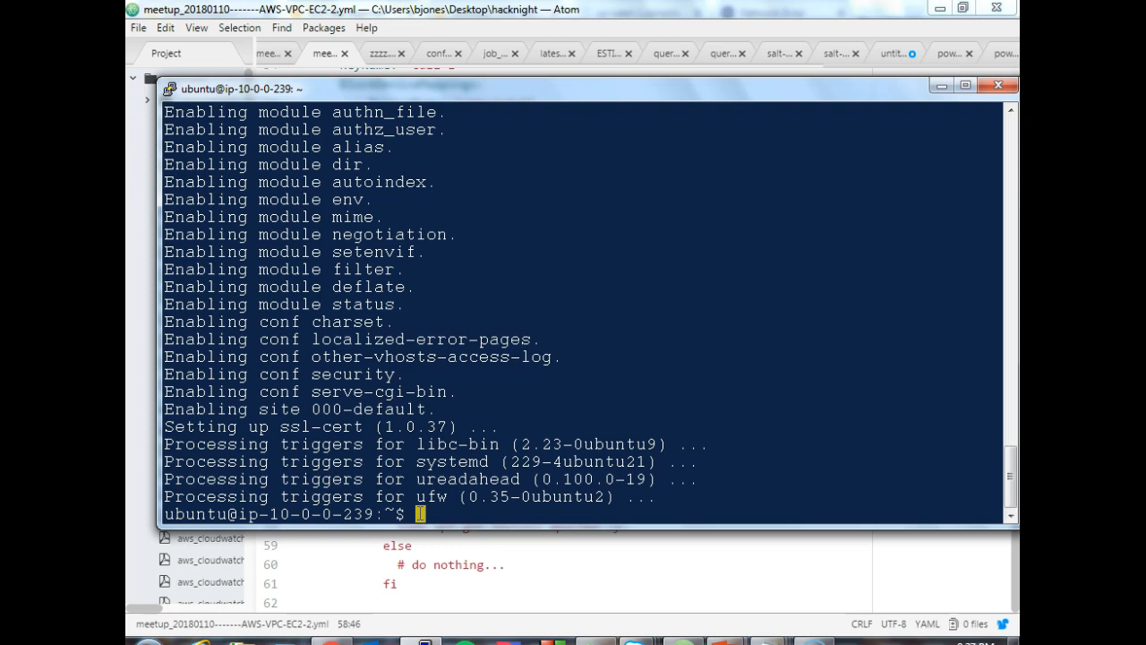
# - Switch to Atom and examine the redhat and ubuntu install commands in the UserData script, checking back with the PuTTY terminal
pyautogui.click(430, 583)
pyautogui.click(423, 487)
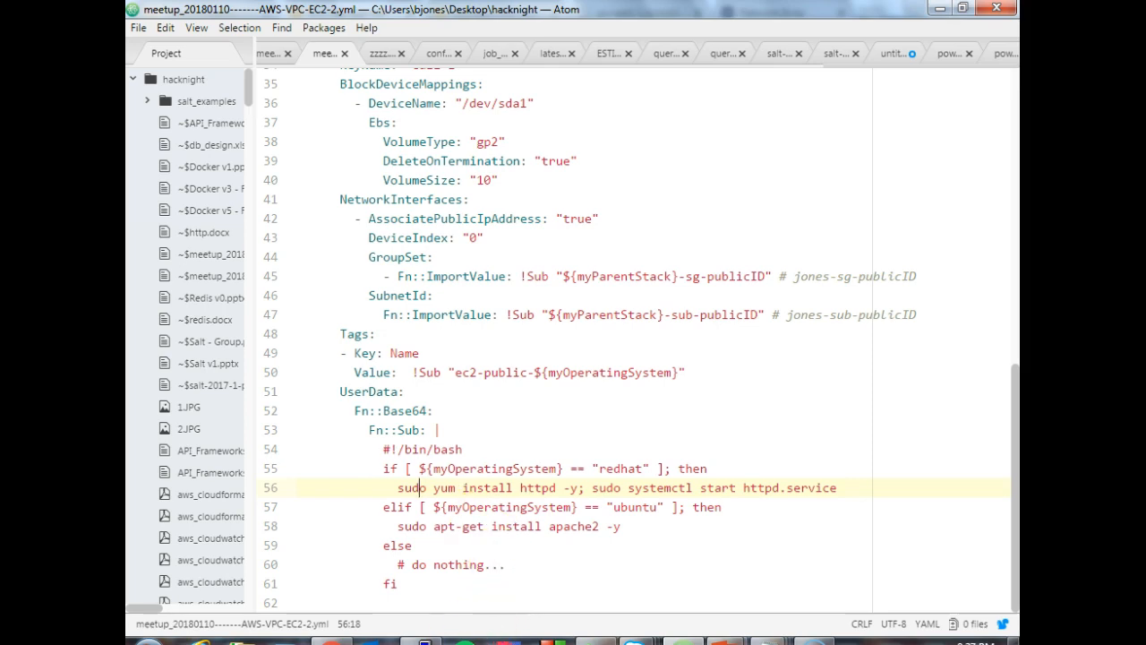
pyautogui.click(439, 638)
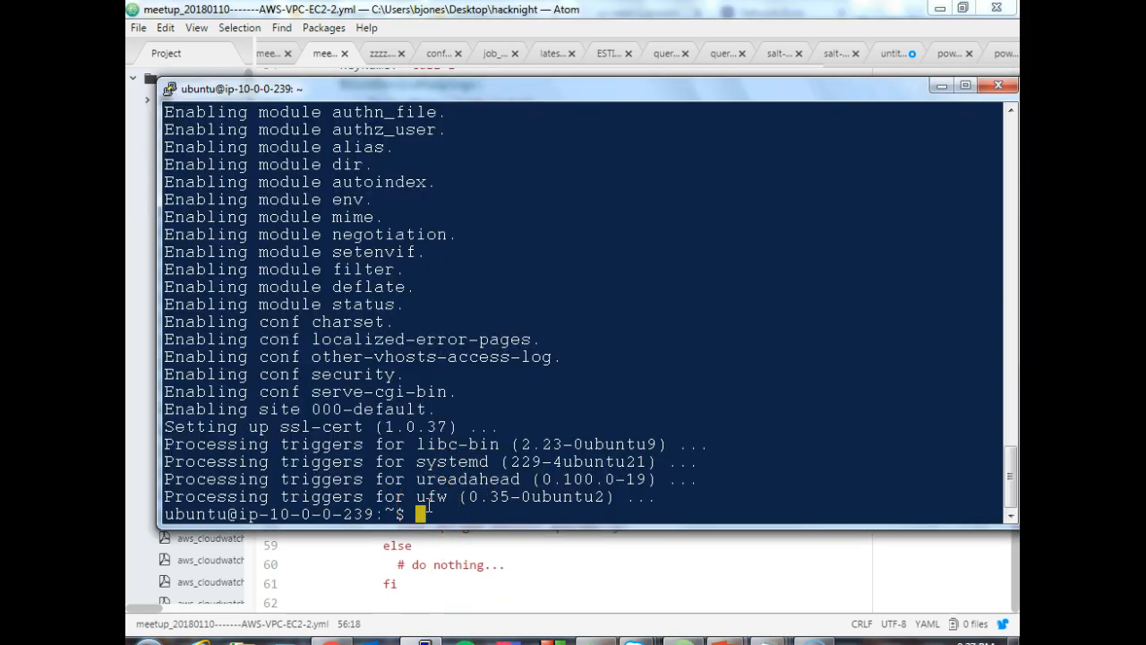
pyautogui.click(485, 562)
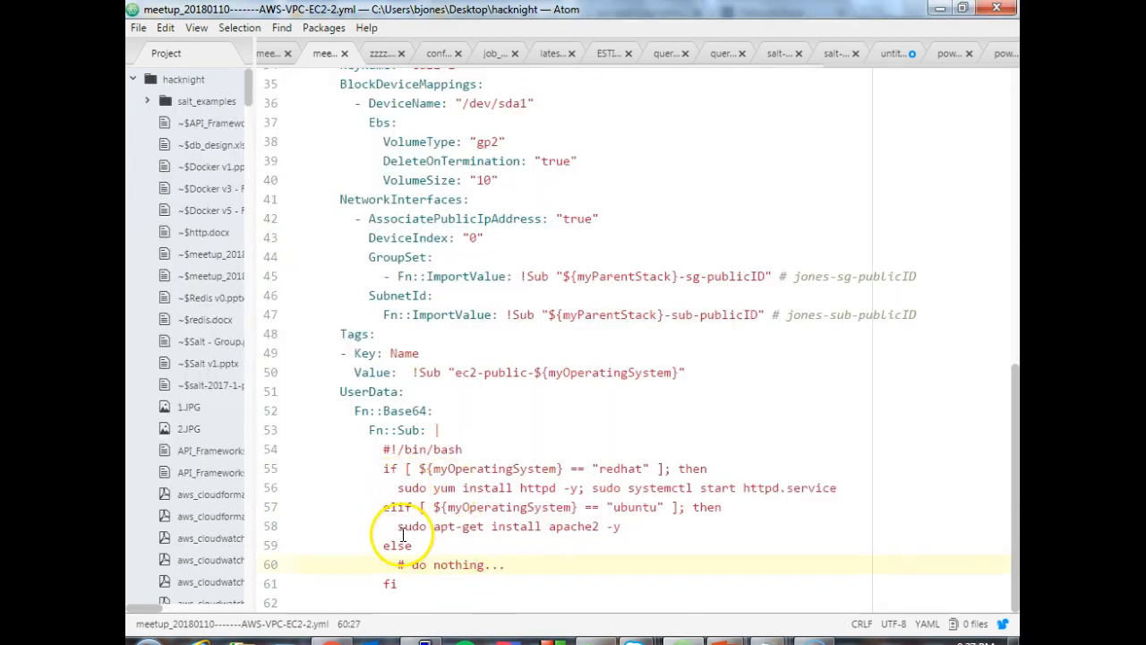
pyautogui.moveTo(398, 529); pyautogui.dragTo(628, 535)
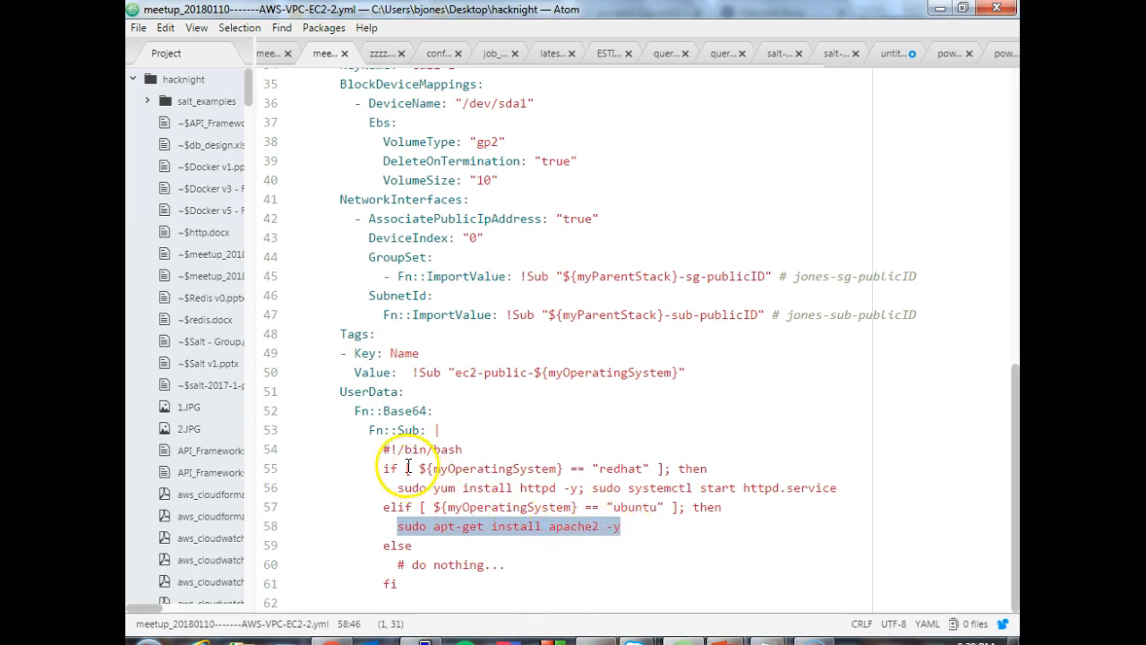
pyautogui.click(383, 448)
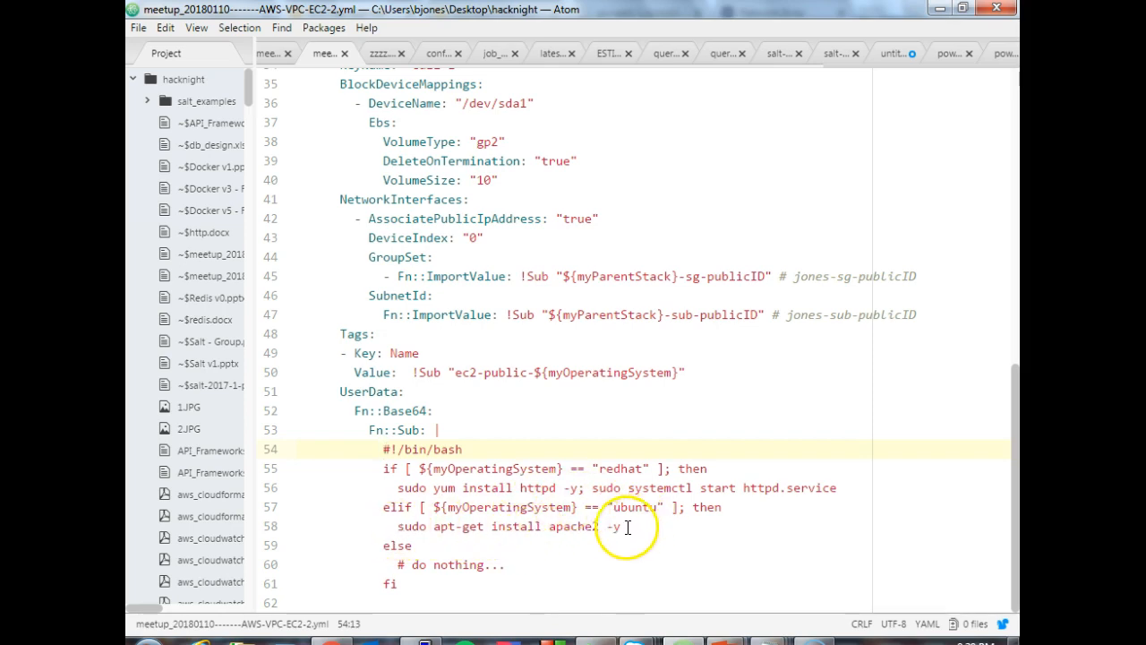
pyautogui.click(384, 508)
# - Copy the line sudo apt-get install apache2 -y onto a new line directly under the redhat if condition
pyautogui.click(398, 527)
pyautogui.moveTo(398, 526); pyautogui.dragTo(626, 524)
pyautogui.hotkey('ctrl', 'c')
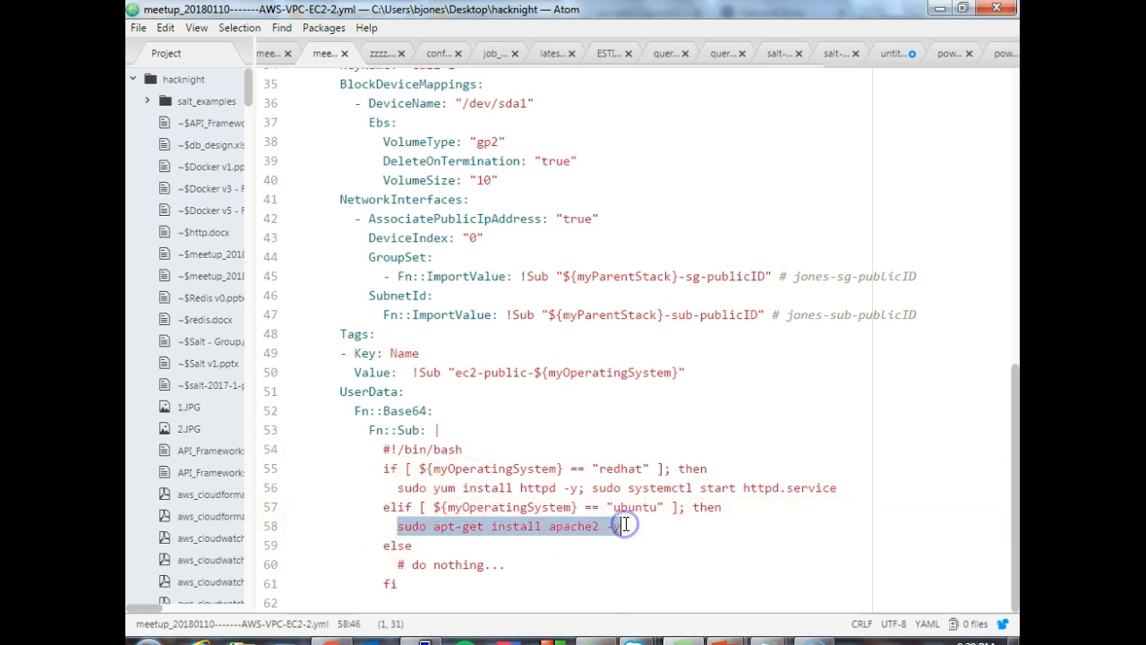
pyautogui.click(720, 467)
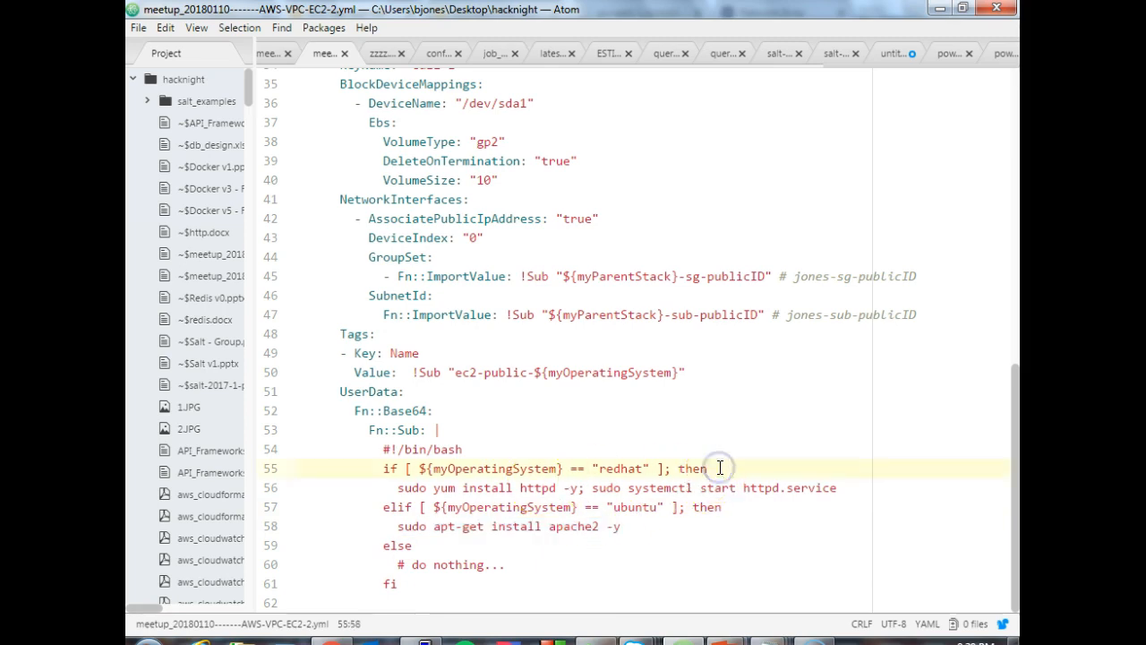
pyautogui.press('Return')
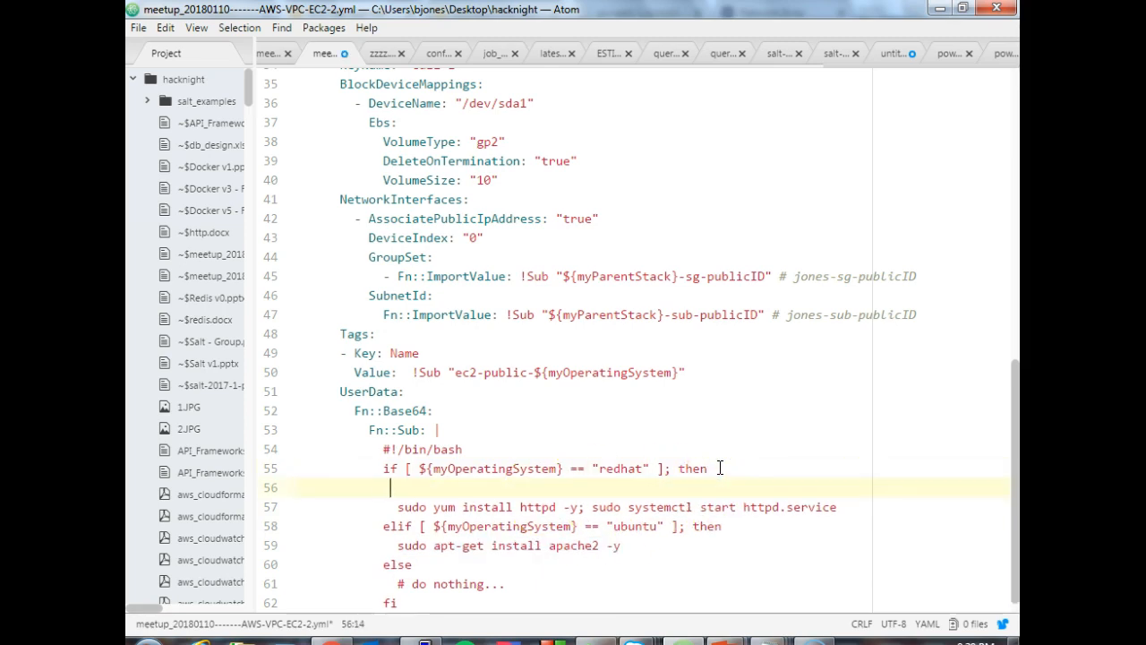
pyautogui.hotkey('ctrl', 'v')
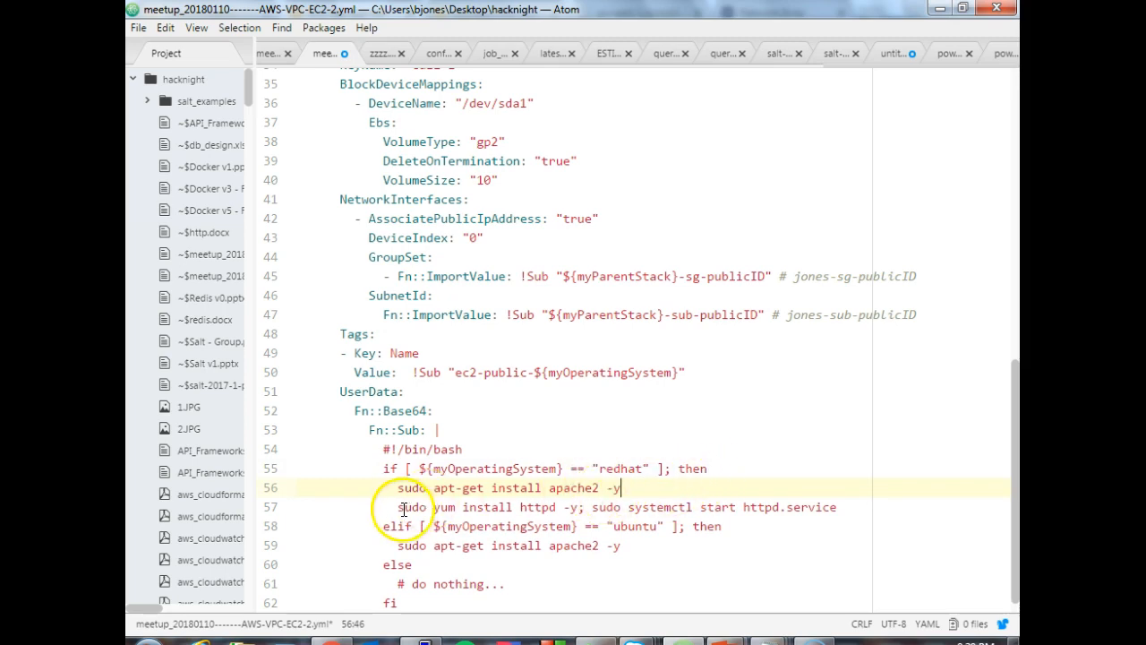
# - Move the sudo yum install httpd line into the elif branch, replacing its apt-get line, and remove the leftover blank line
pyautogui.moveTo(398, 507); pyautogui.dragTo(837, 507)
pyautogui.rightClick(837, 507)
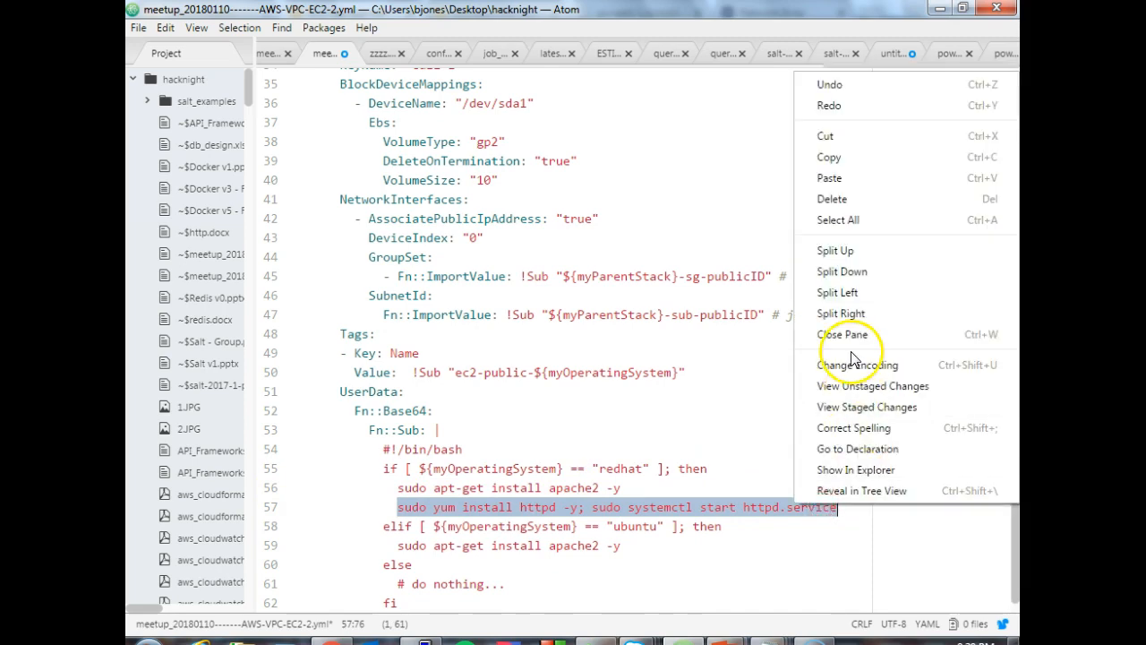
pyautogui.click(832, 136)
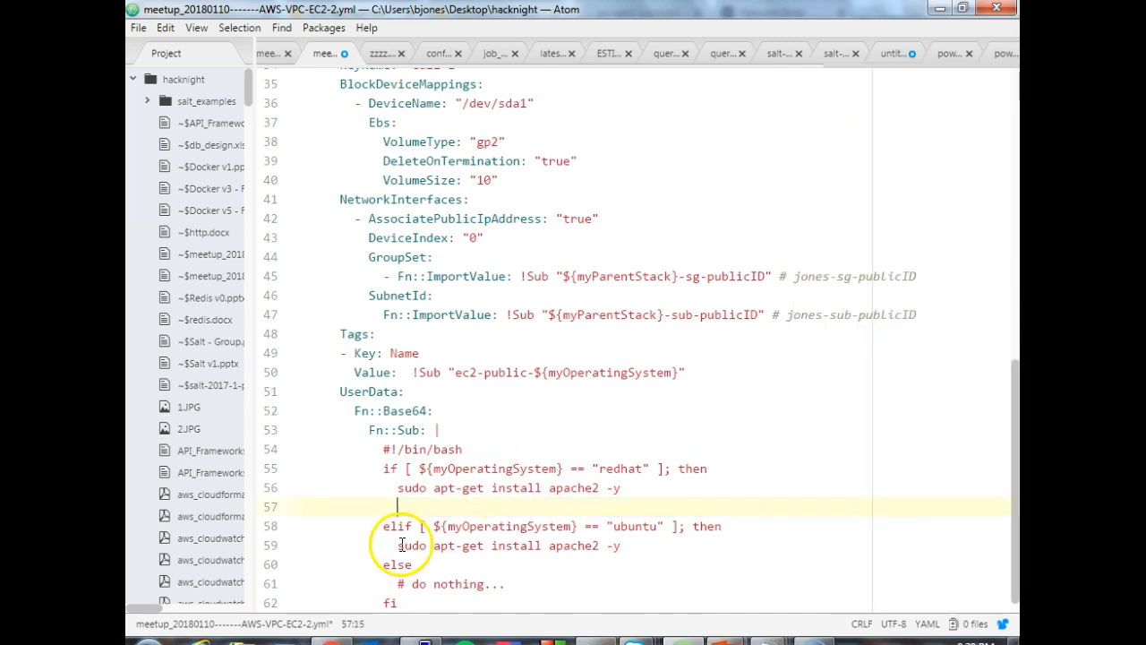
pyautogui.moveTo(398, 545); pyautogui.dragTo(627, 545)
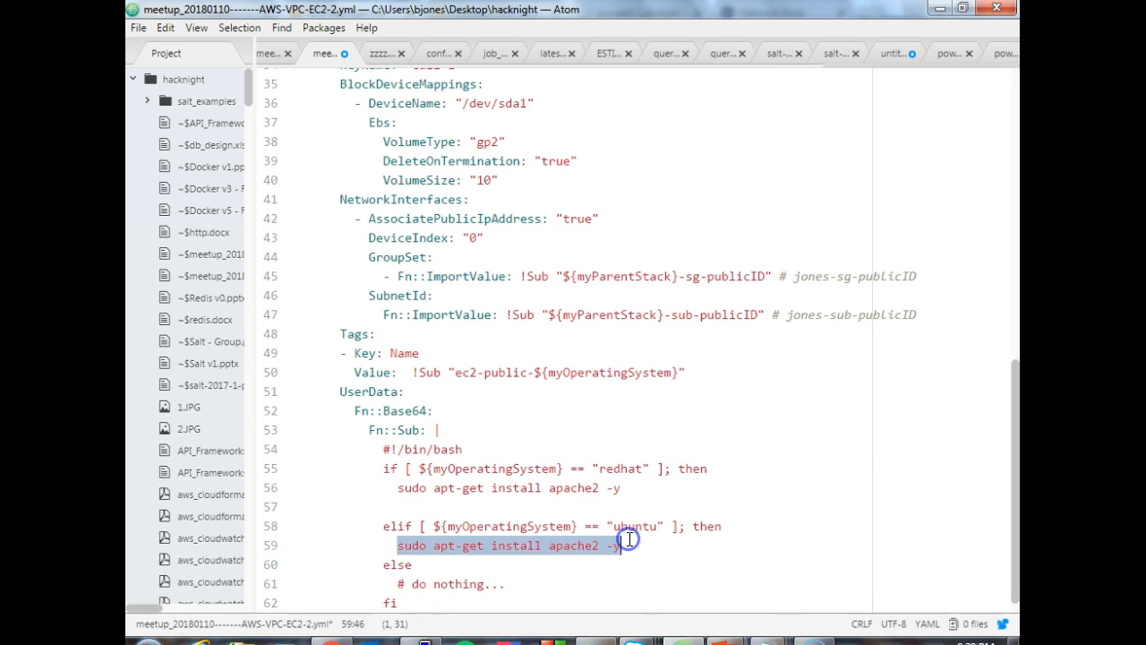
pyautogui.hotkey('ctrl', 'v')
pyautogui.click(475, 507)
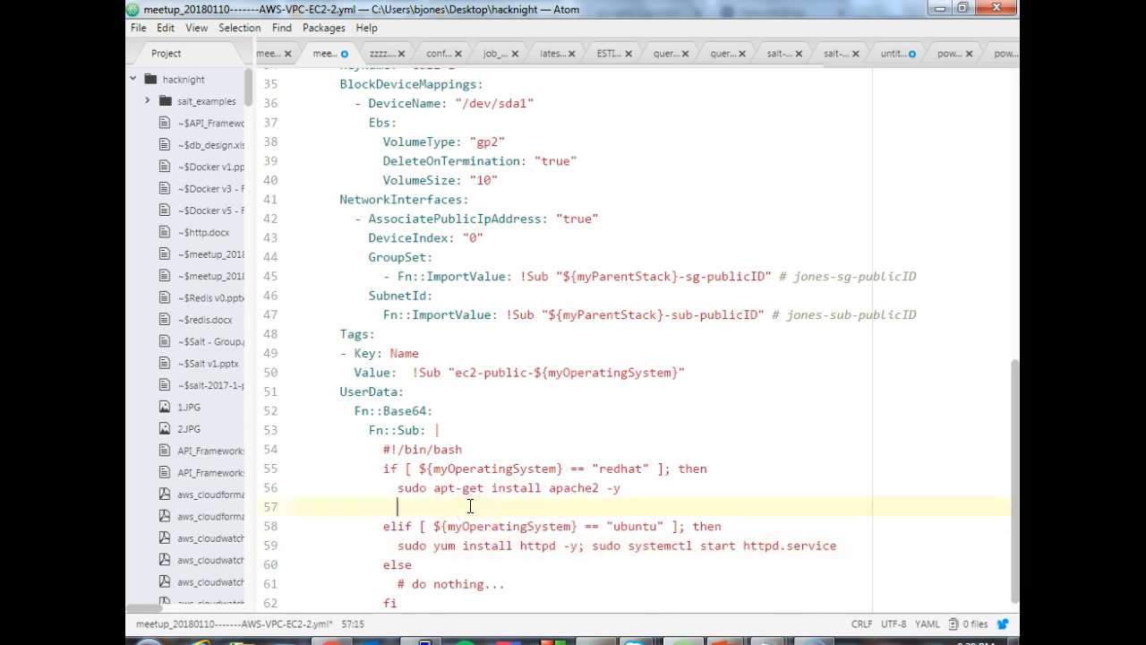
pyautogui.press('BackSpace')
pyautogui.press('BackSpace')
pyautogui.press('BackSpace')
pyautogui.press('BackSpace')
pyautogui.press('BackSpace')
# - Set the operating system compared in the if condition to "ubuntu" and in the elif condition to "redhat"
pyautogui.click(600, 472)
pyautogui.moveTo(600, 472); pyautogui.dragTo(645, 468)
pyautogui.write('ubuntu')
pyautogui.click(592, 450)
pyautogui.click(615, 508)
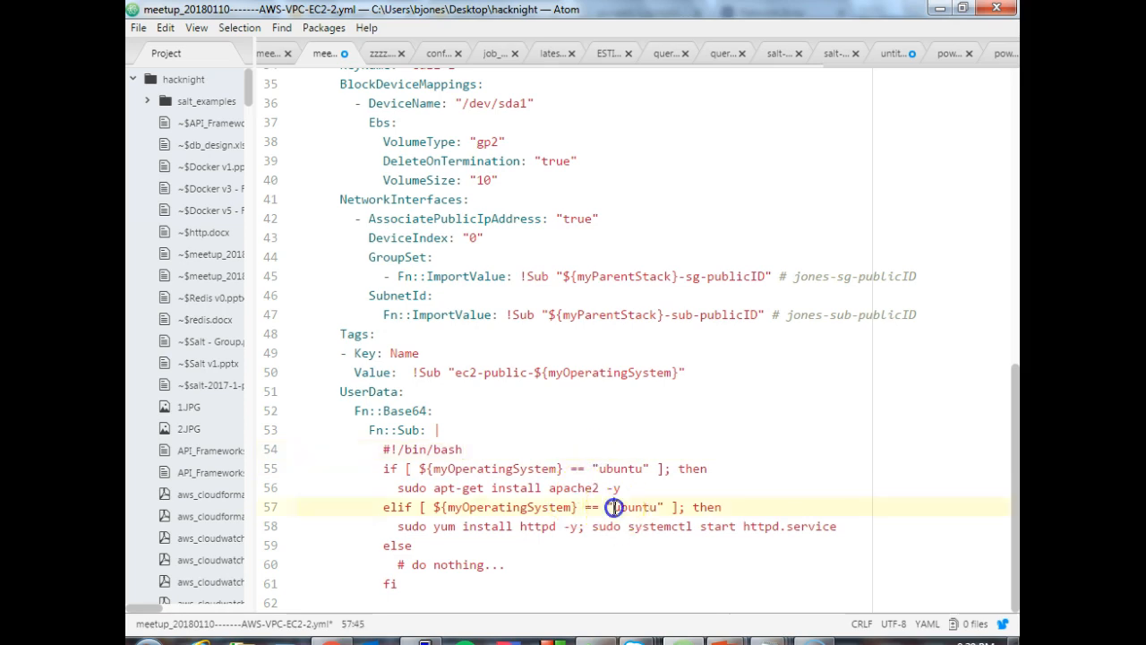
pyautogui.moveTo(614, 508); pyautogui.dragTo(657, 511)
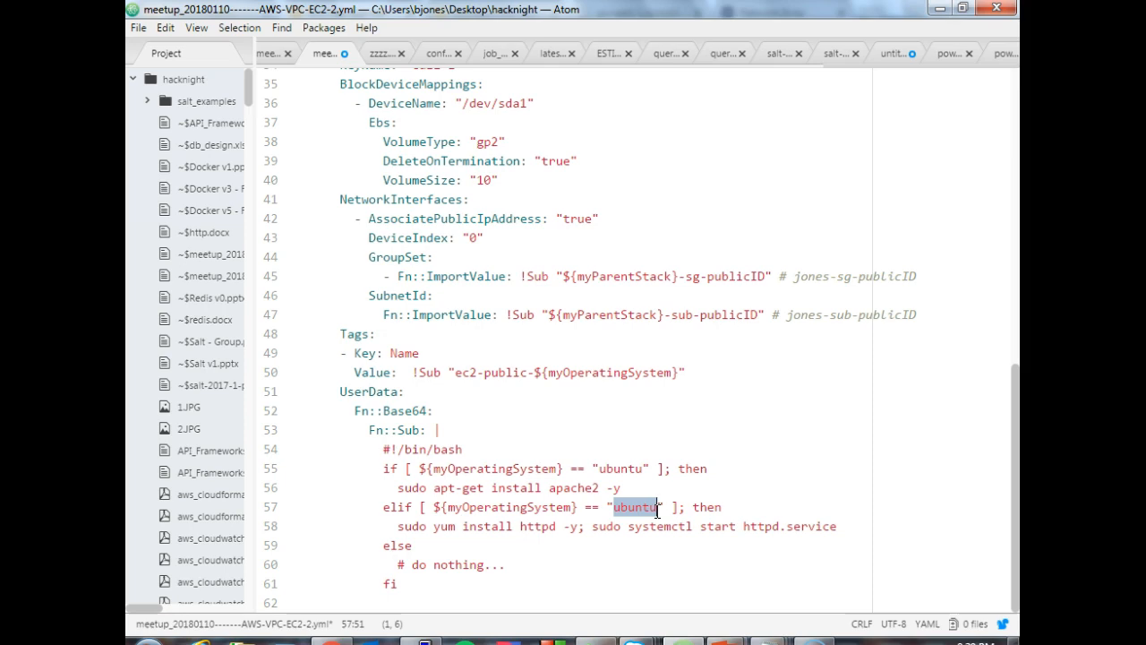
pyautogui.press('BackSpace')
pyautogui.write('redhat')
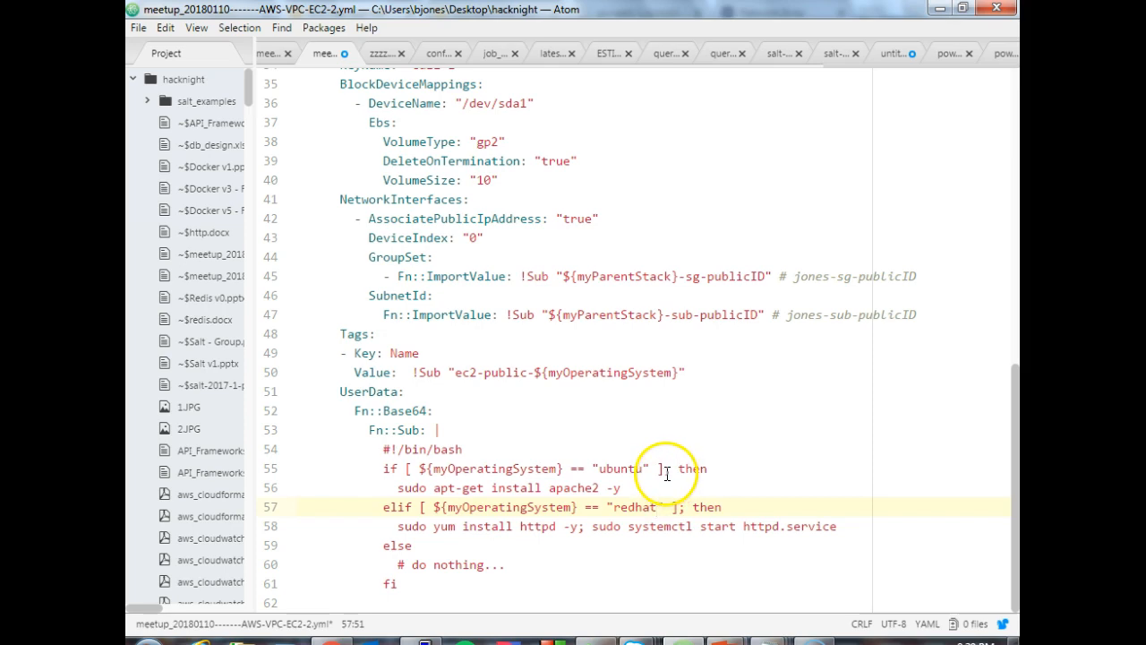
# - Move the -y option ahead of install so the ubuntu line reads sudo apt-get -y install apache2
pyautogui.click(642, 487)
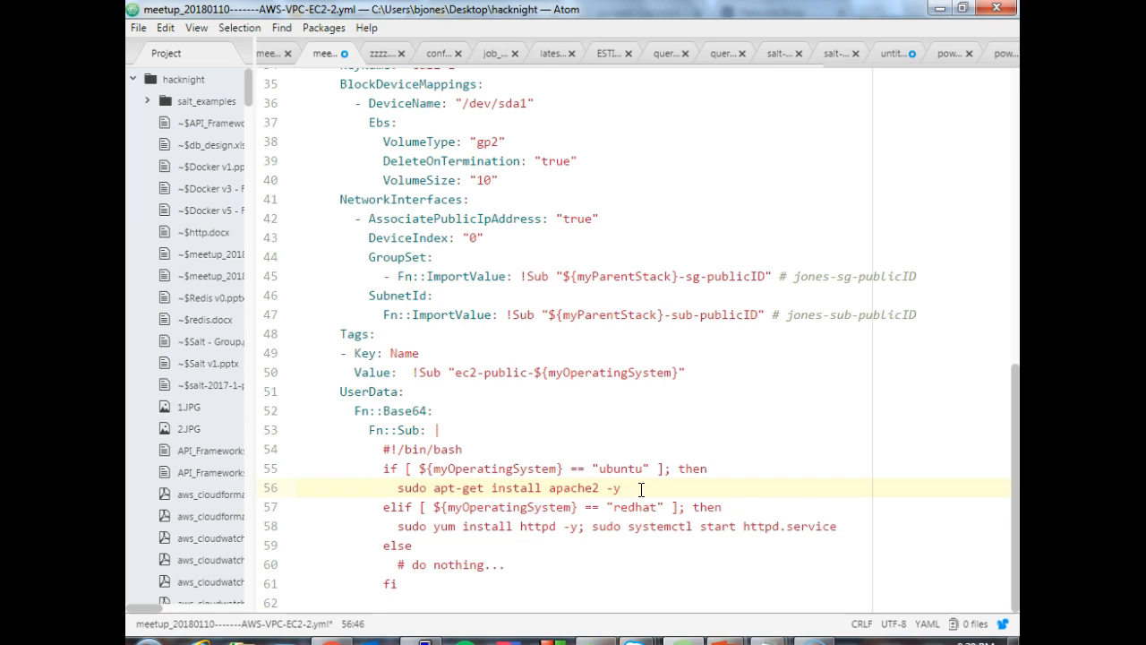
pyautogui.click(490, 487)
pyautogui.write('-y')
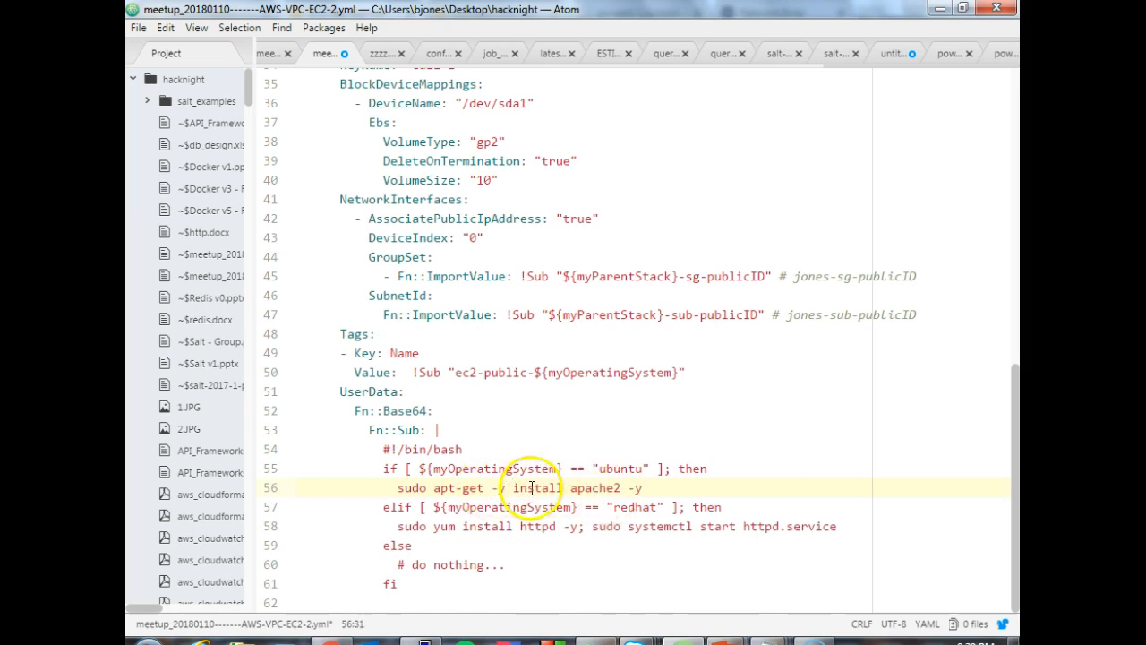
pyautogui.click(643, 488)
pyautogui.press('BackSpace')
pyautogui.press('BackSpace')
pyautogui.press('BackSpace')
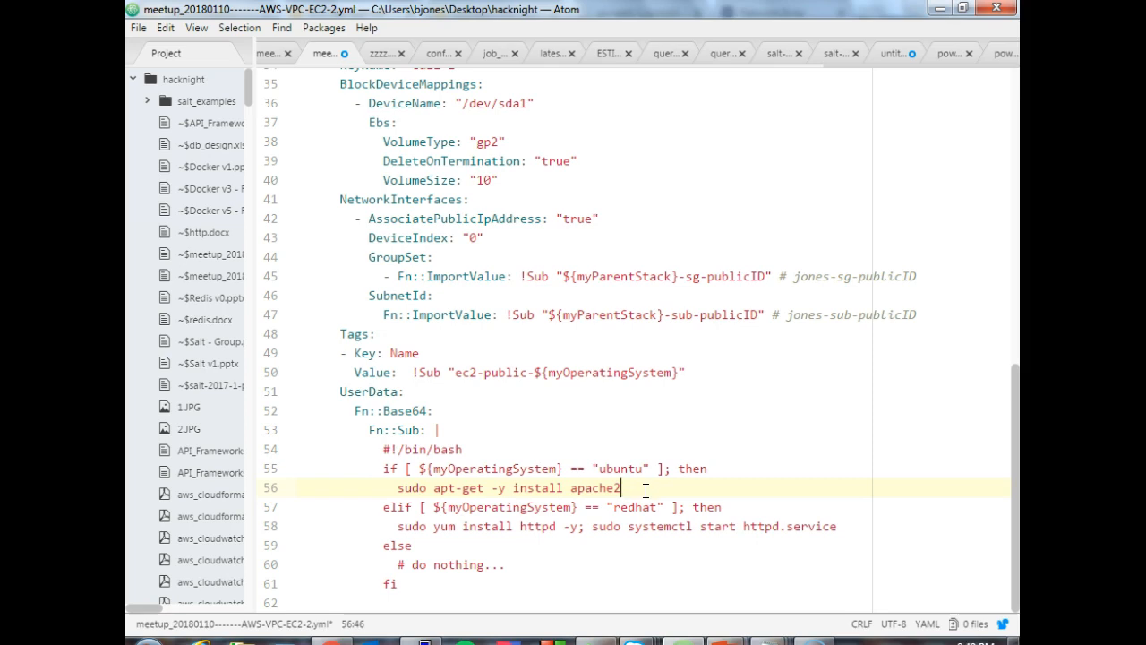
pyautogui.click(660, 492)
# - Switch to the CloudFormation console in the browser and review the creation events of the fullstack and ec2-ubuntu stacks
pyautogui.click(341, 642)
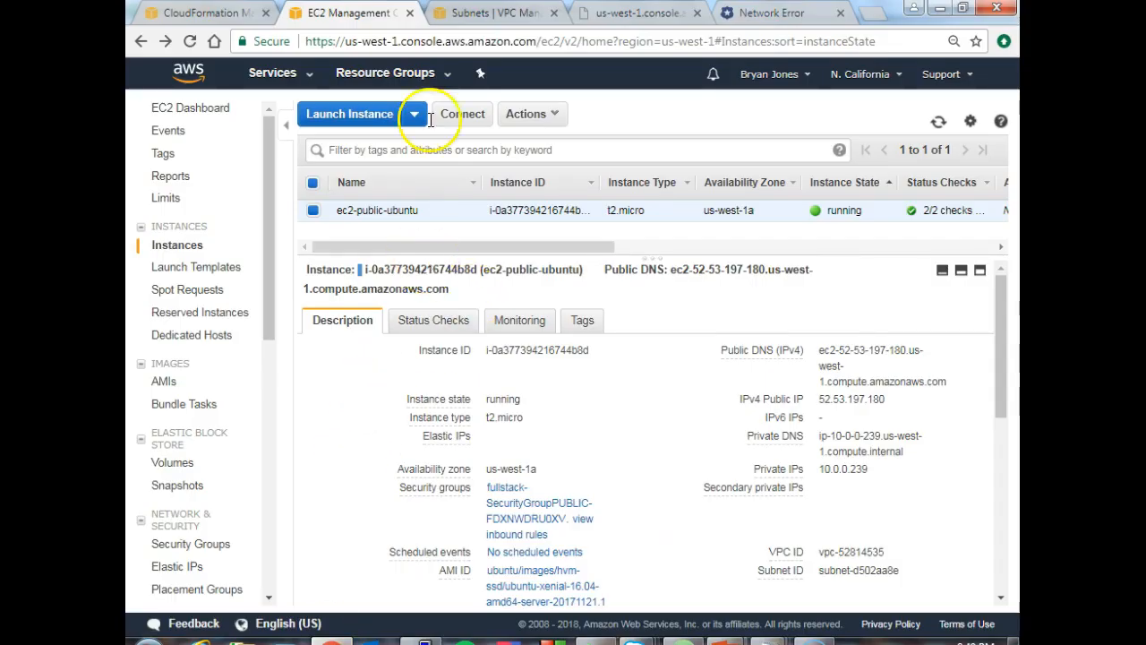
pyautogui.click(490, 12)
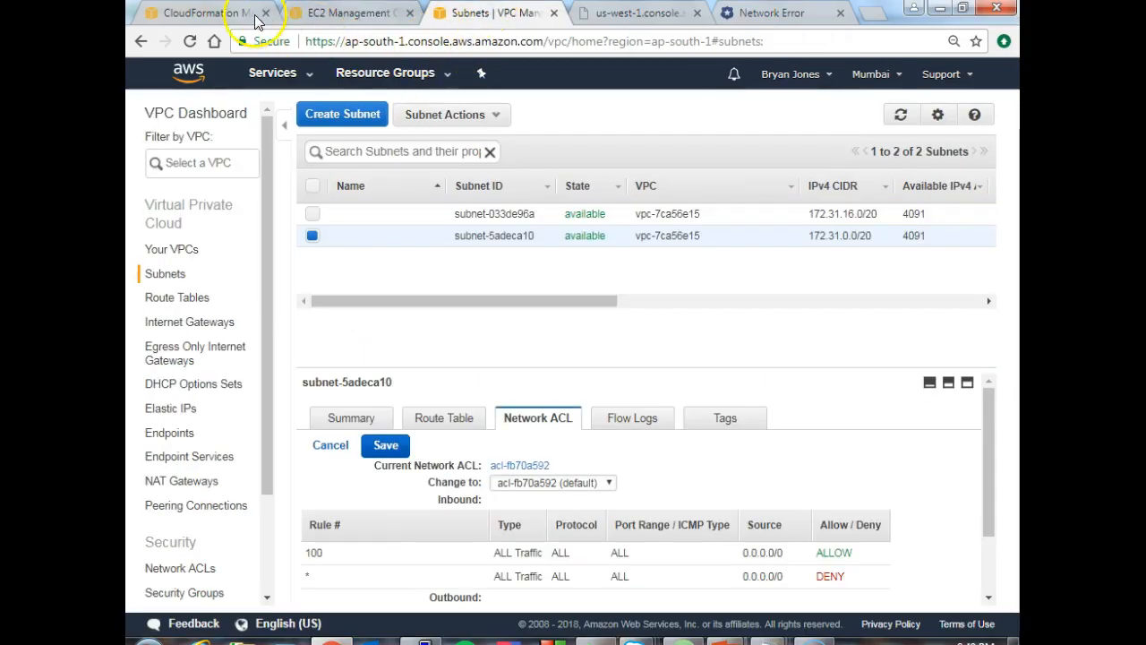
pyautogui.click(224, 15)
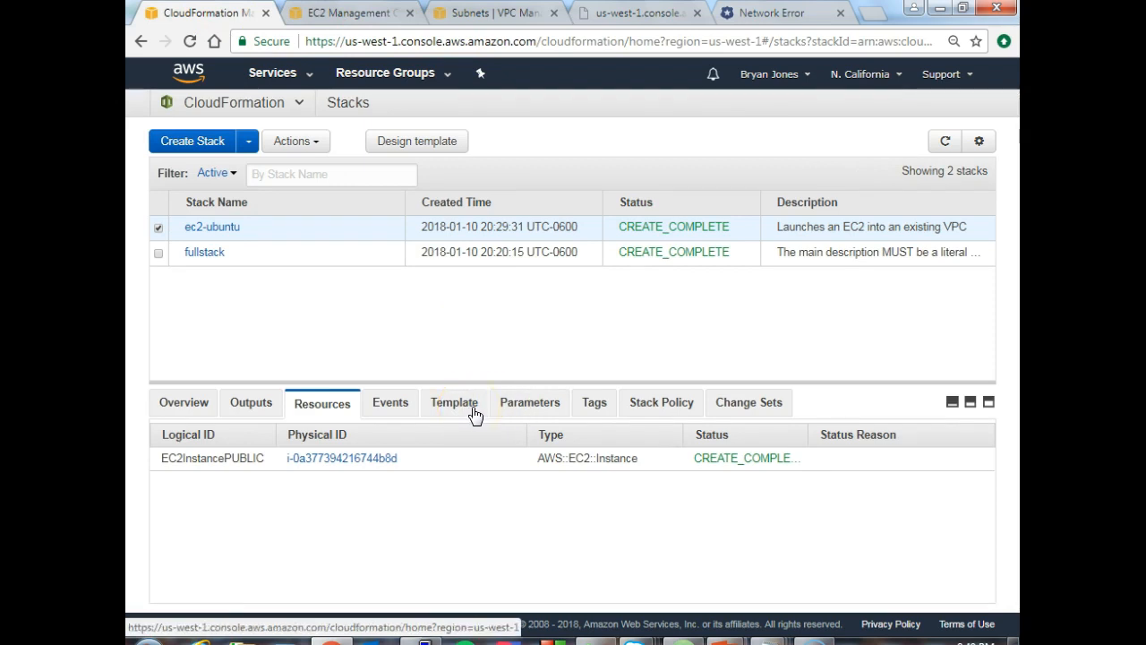
pyautogui.click(158, 253)
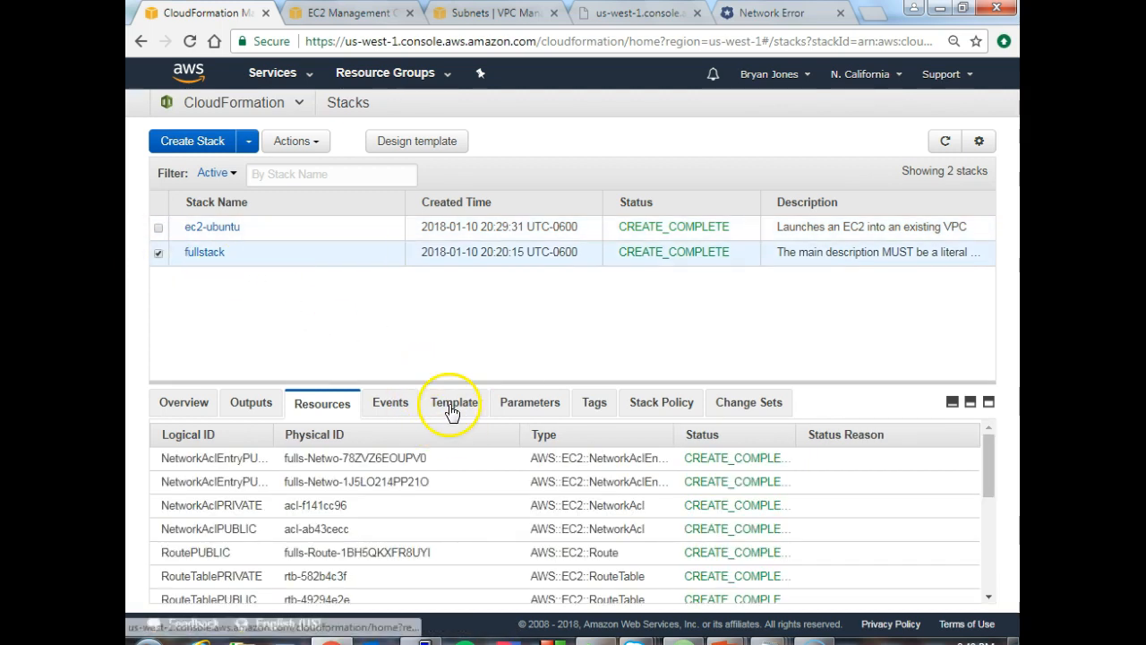
pyautogui.click(390, 403)
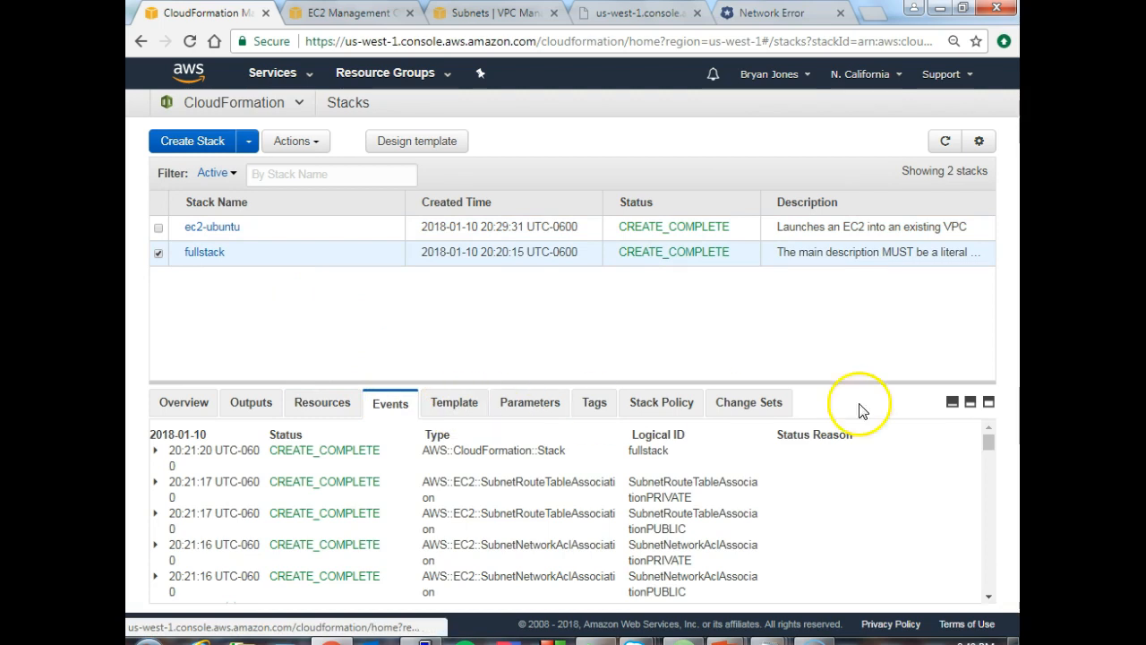
pyautogui.moveTo(989, 442); pyautogui.dragTo(976, 545)
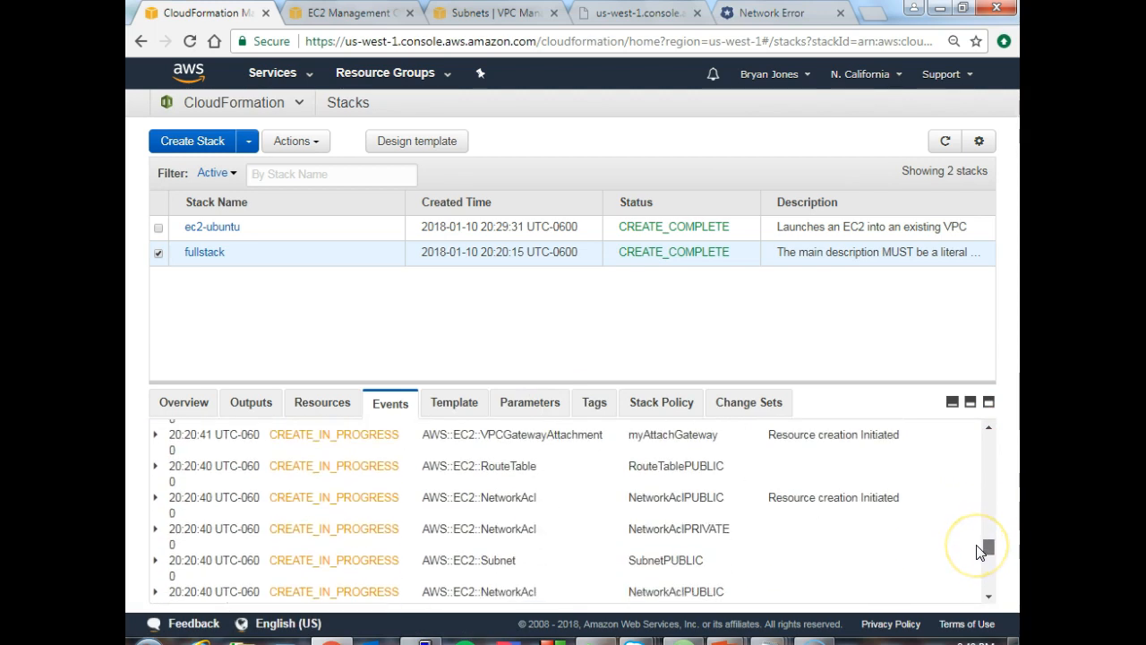
pyautogui.moveTo(977, 545); pyautogui.dragTo(974, 407)
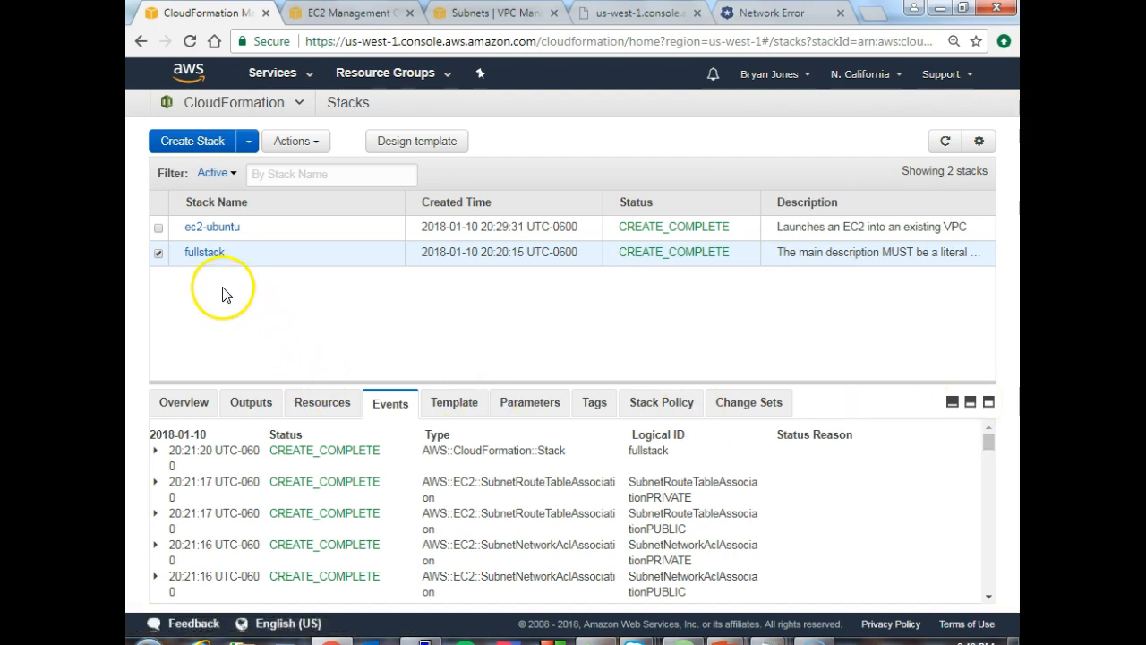
pyautogui.click(159, 230)
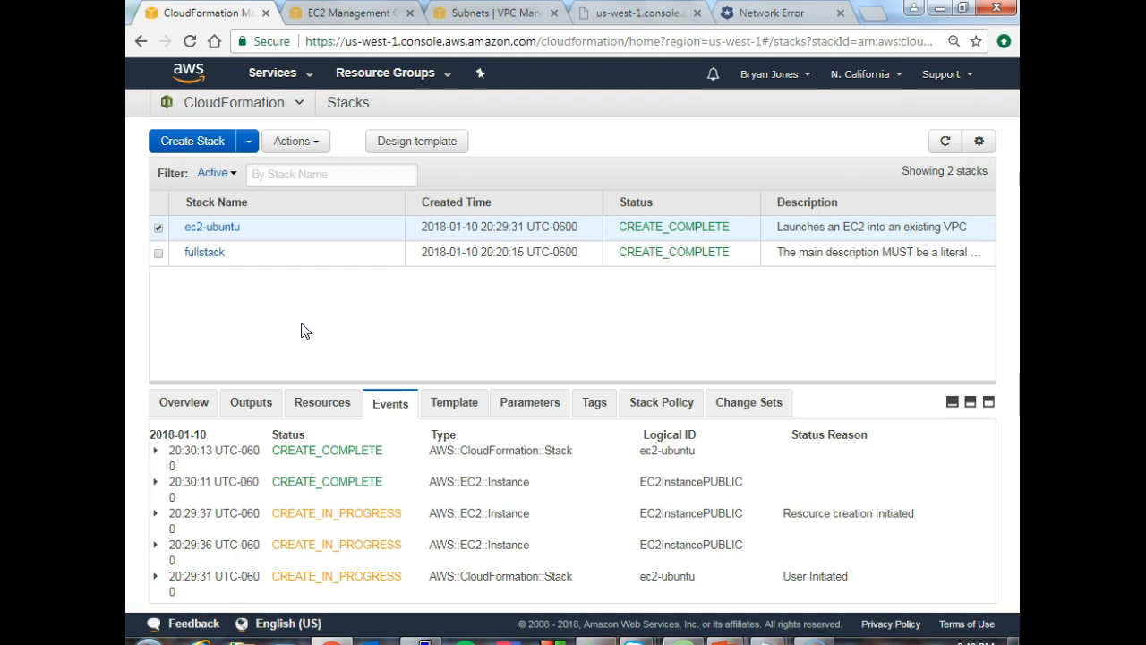
# - Switch to Atom and highlight the BlockDeviceMappings section of the EC2InstancePUBLIC resource
pyautogui.click(685, 640)
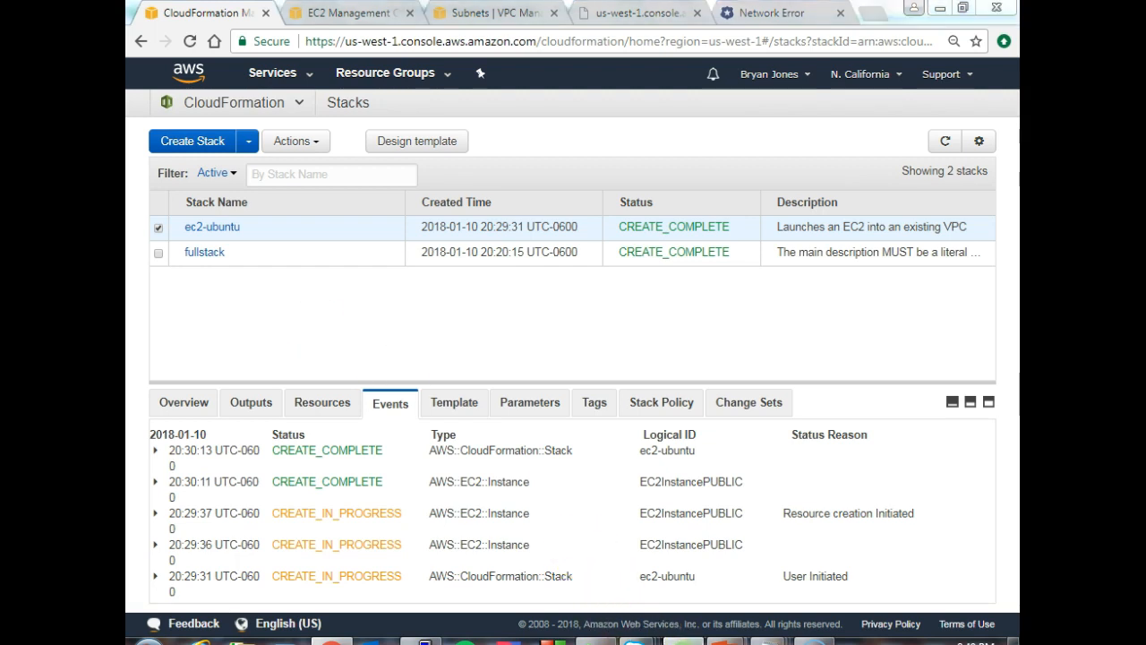
pyautogui.moveTo(1012, 383); pyautogui.dragTo(1012, 334)
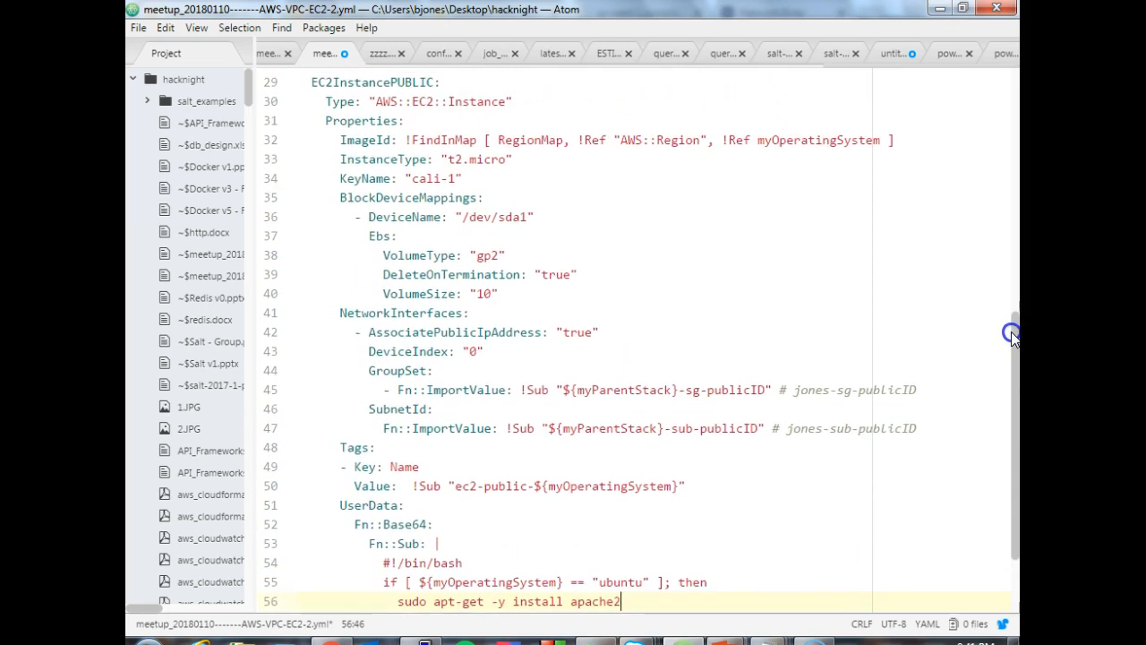
pyautogui.moveTo(1012, 333); pyautogui.dragTo(1009, 304)
pyautogui.moveTo(340, 255); pyautogui.dragTo(547, 358)
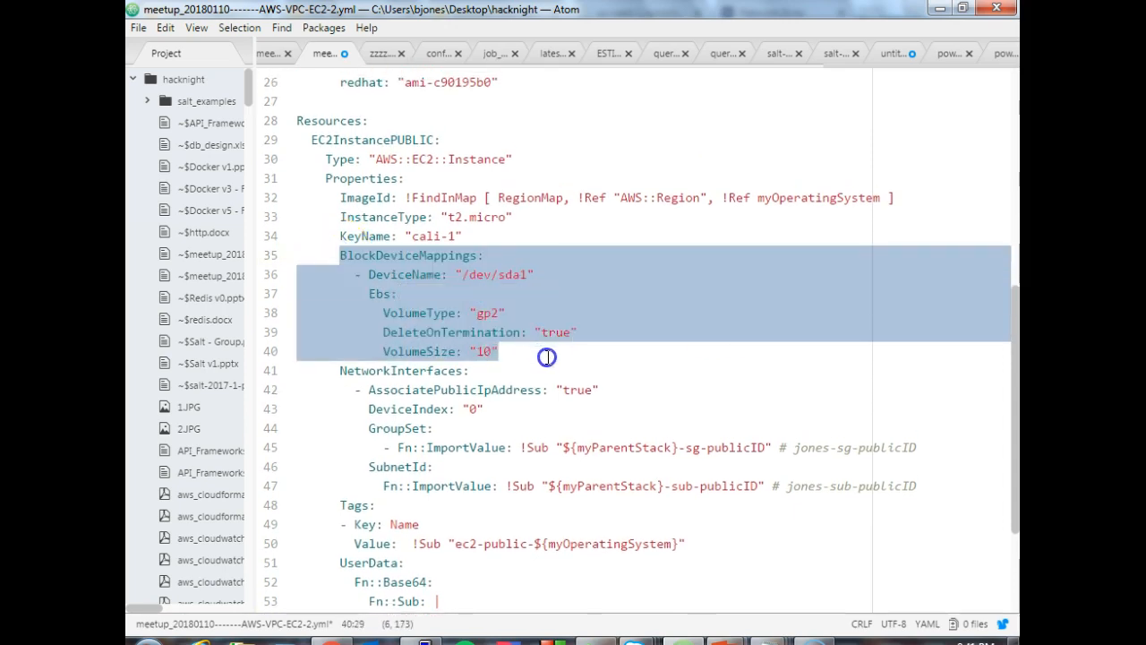
# - Switch to the EC2 console in the browser and look through its navigation categories, including Elastic Block Store
pyautogui.click(332, 641)
pyautogui.click(334, 14)
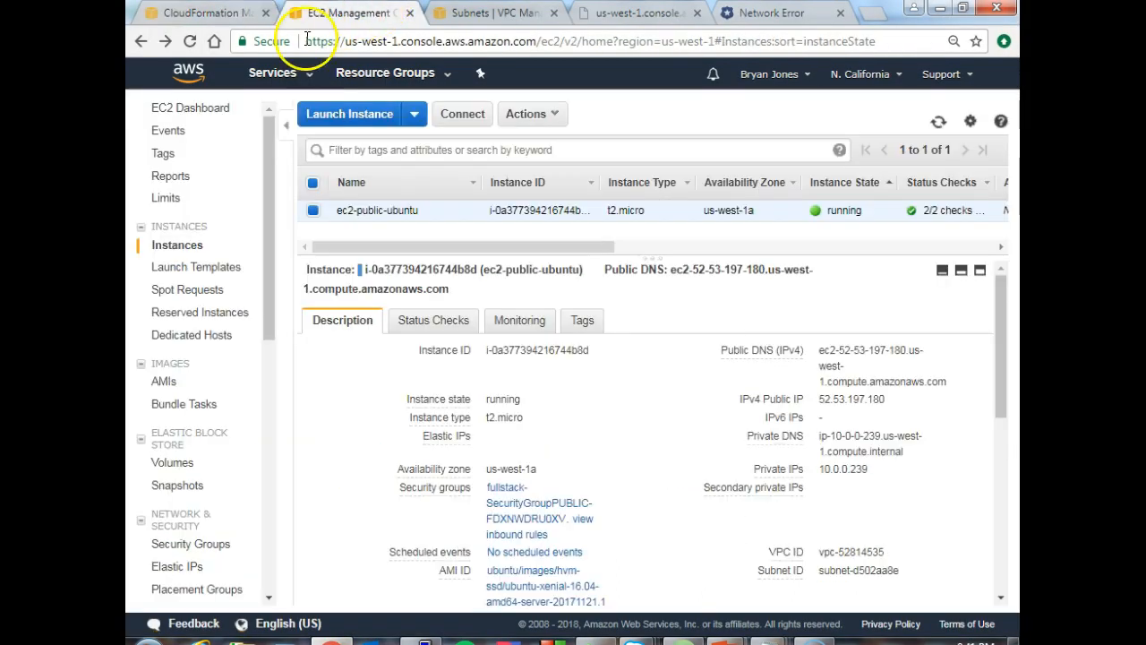
pyautogui.moveTo(265, 167); pyautogui.dragTo(278, 240)
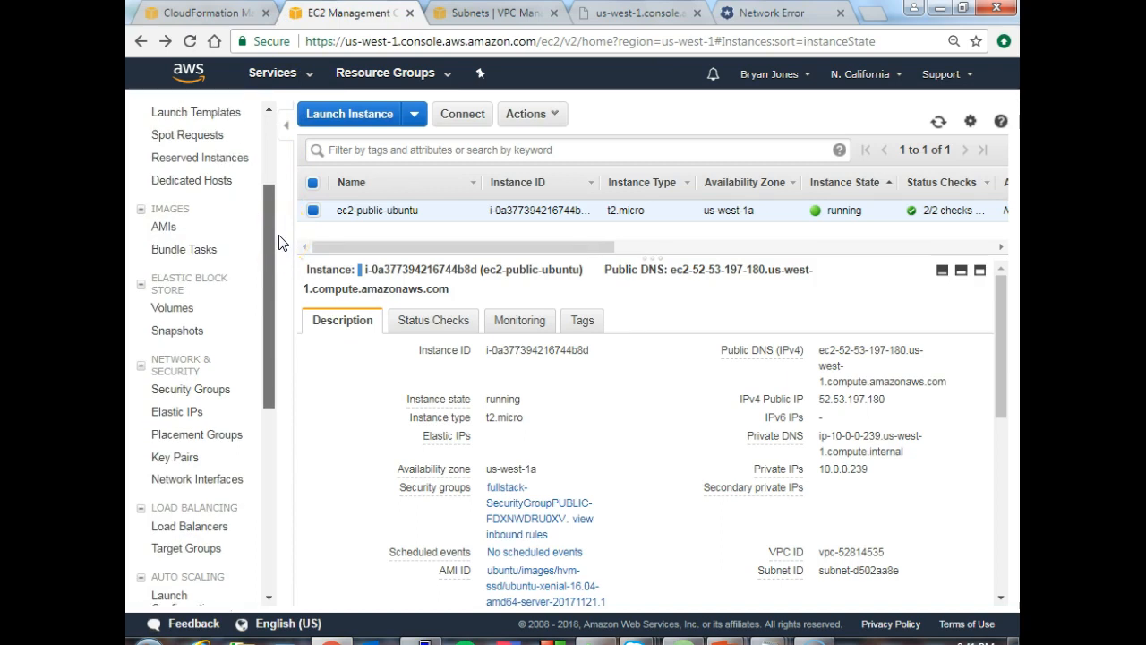
pyautogui.moveTo(278, 242); pyautogui.dragTo(250, 206)
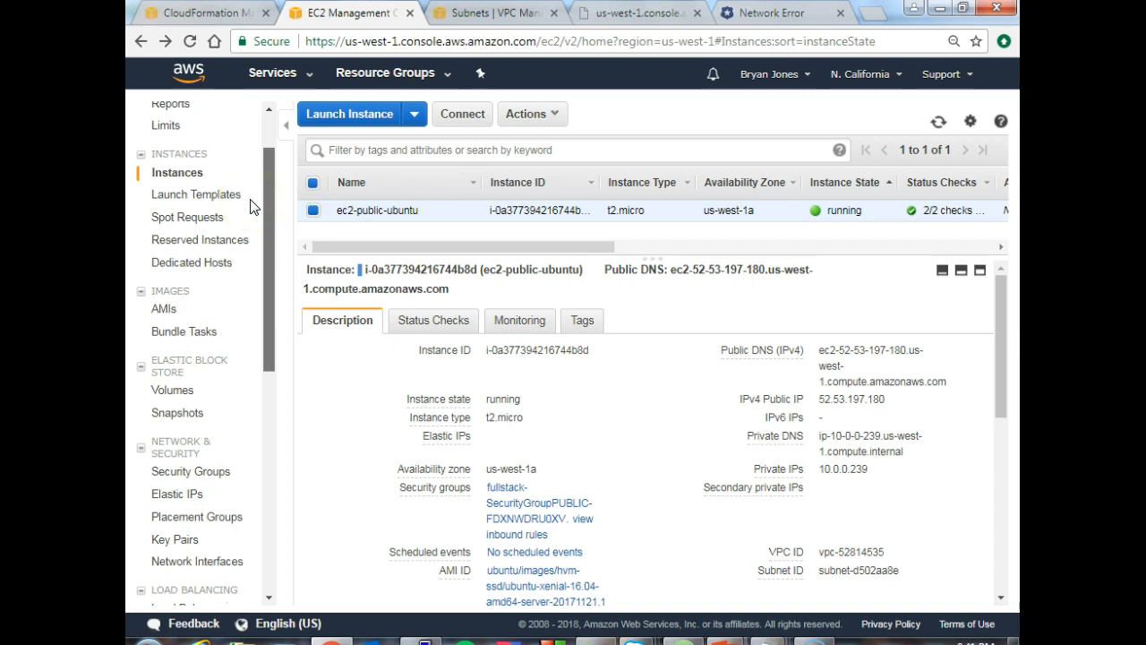
pyautogui.scroll(-1, 250, 208)
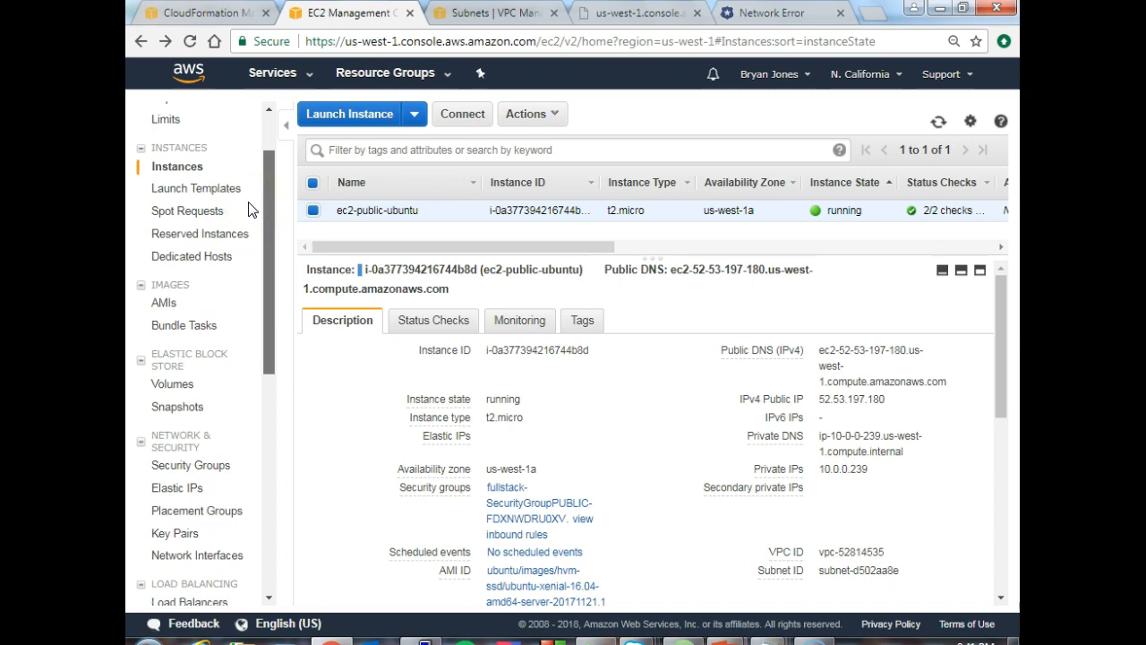
# - Examine the 10 GiB Elastic Block Store volume's details in an enlarged description area, and open the instance it is attached to
pyautogui.scroll(-3, 249, 214)
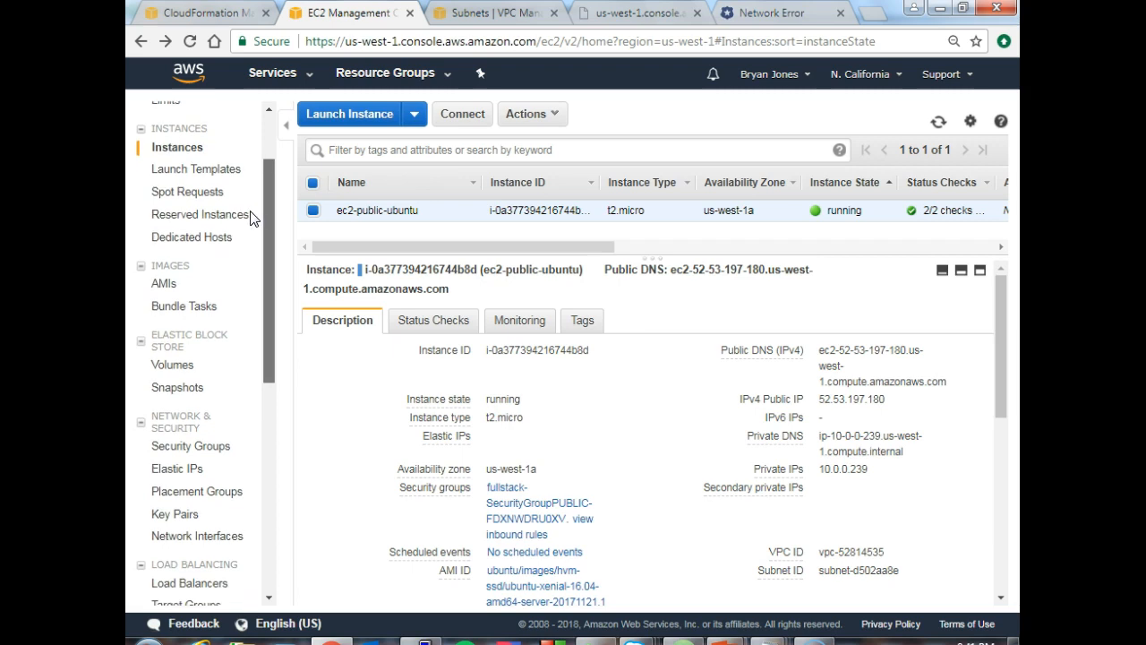
pyautogui.click(134, 394)
pyautogui.click(175, 366)
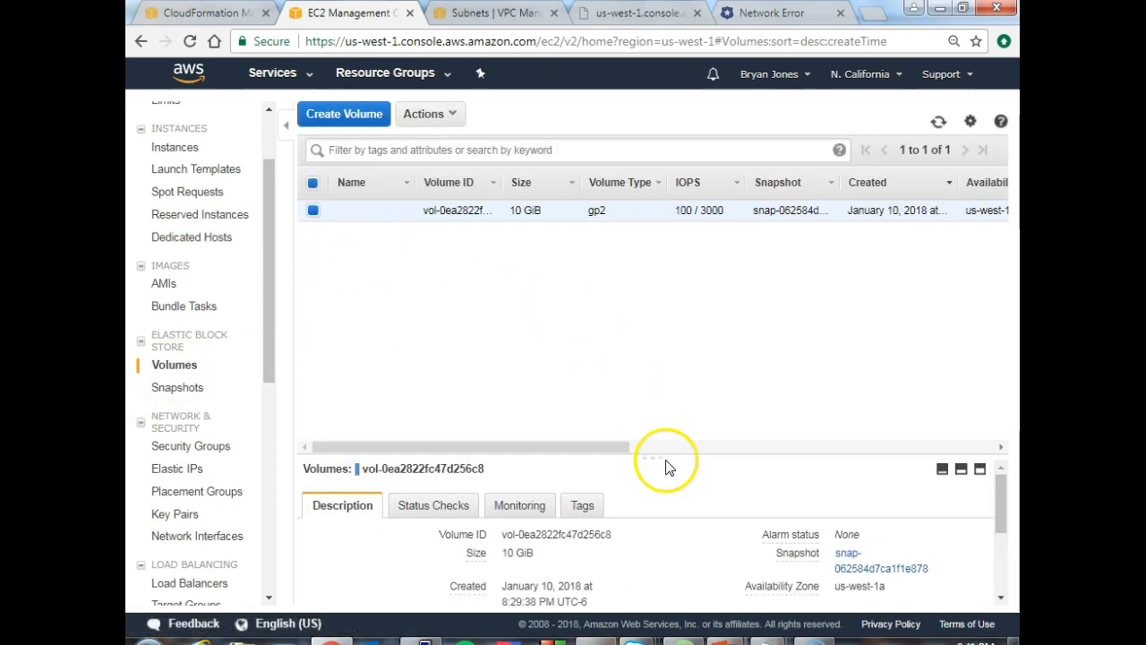
pyautogui.moveTo(668, 463); pyautogui.dragTo(641, 316)
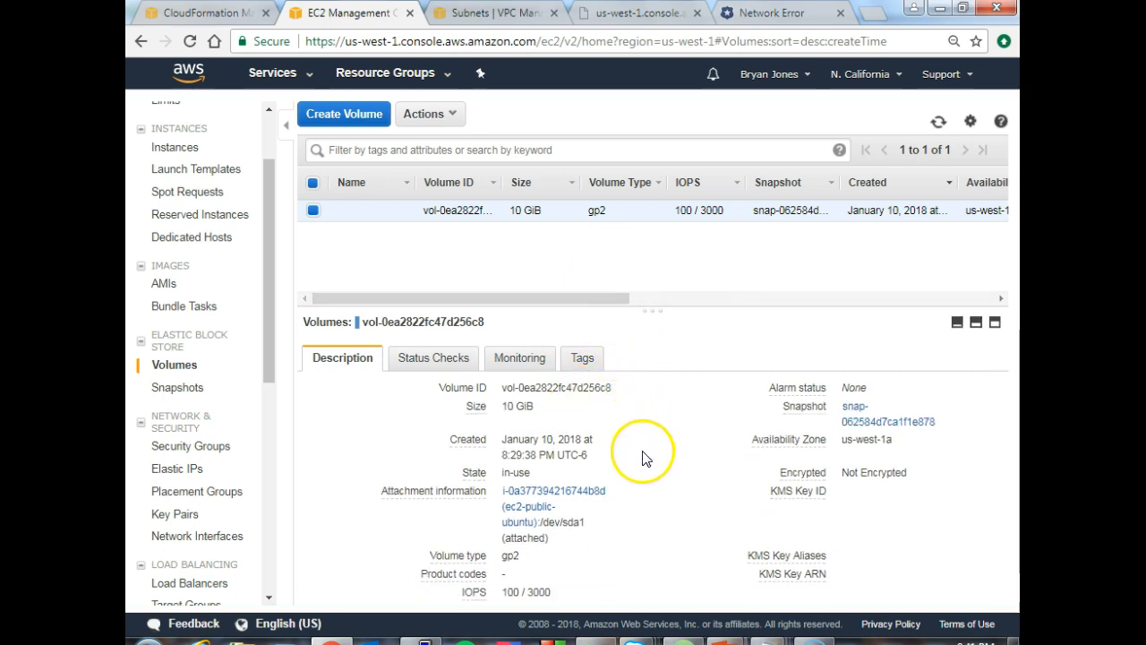
pyautogui.click(526, 502)
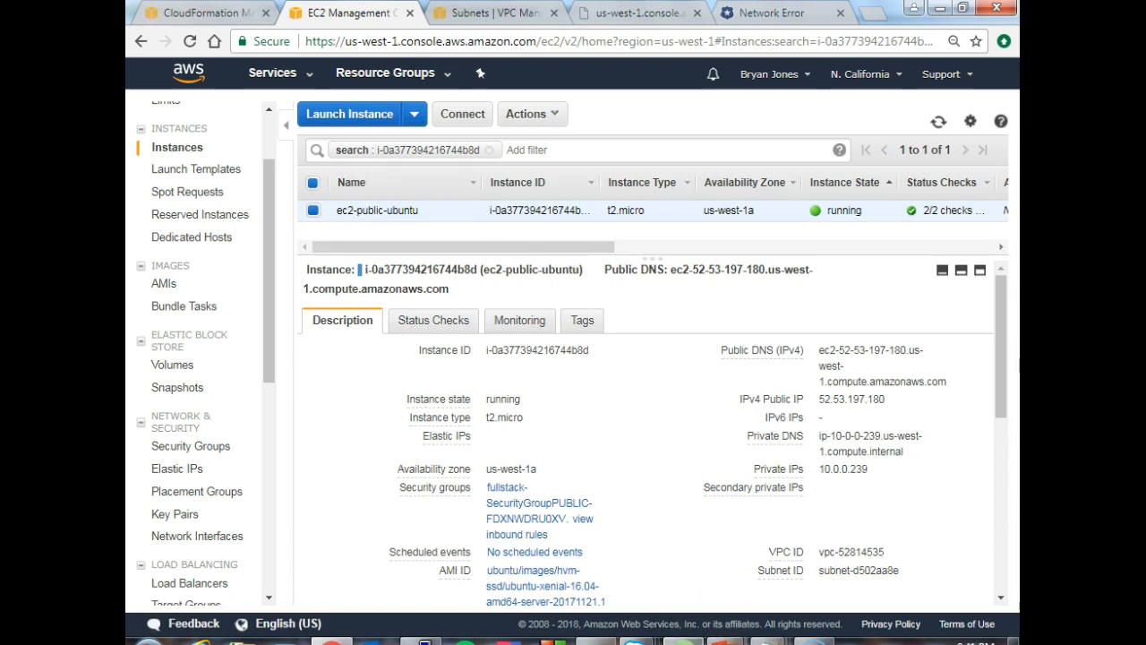
# - Switch to Atom and examine the BlockDeviceMappings and NetworkInterfaces GroupSet settings of the EC2InstancePUBLIC resource
pyautogui.moveTo(683, 642)
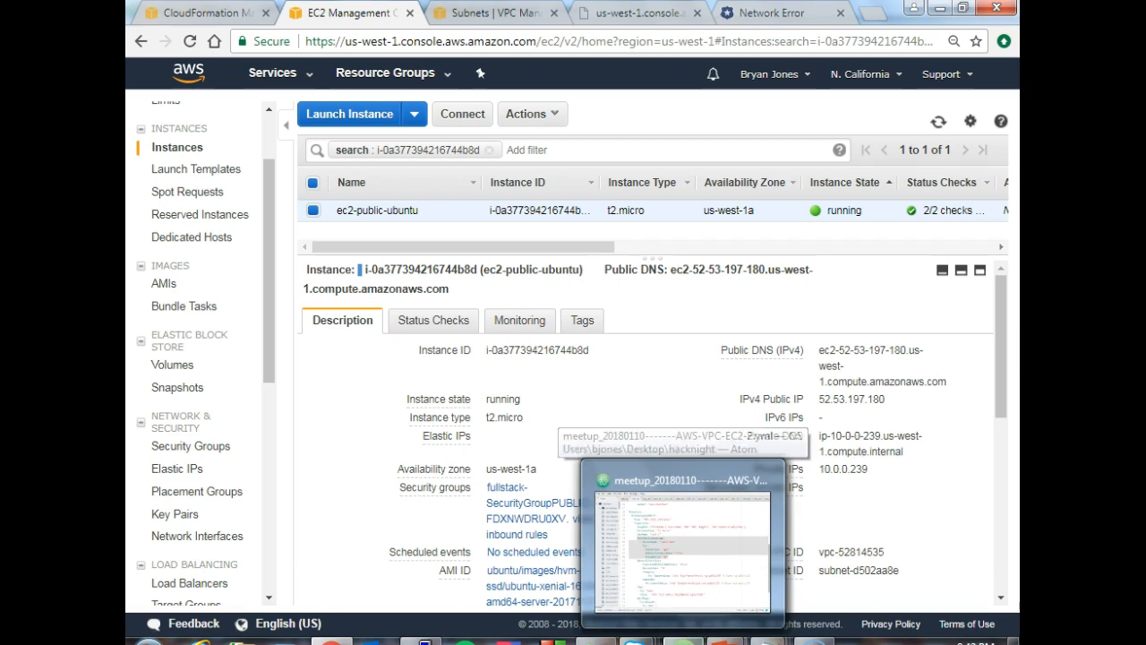
pyautogui.click(670, 631)
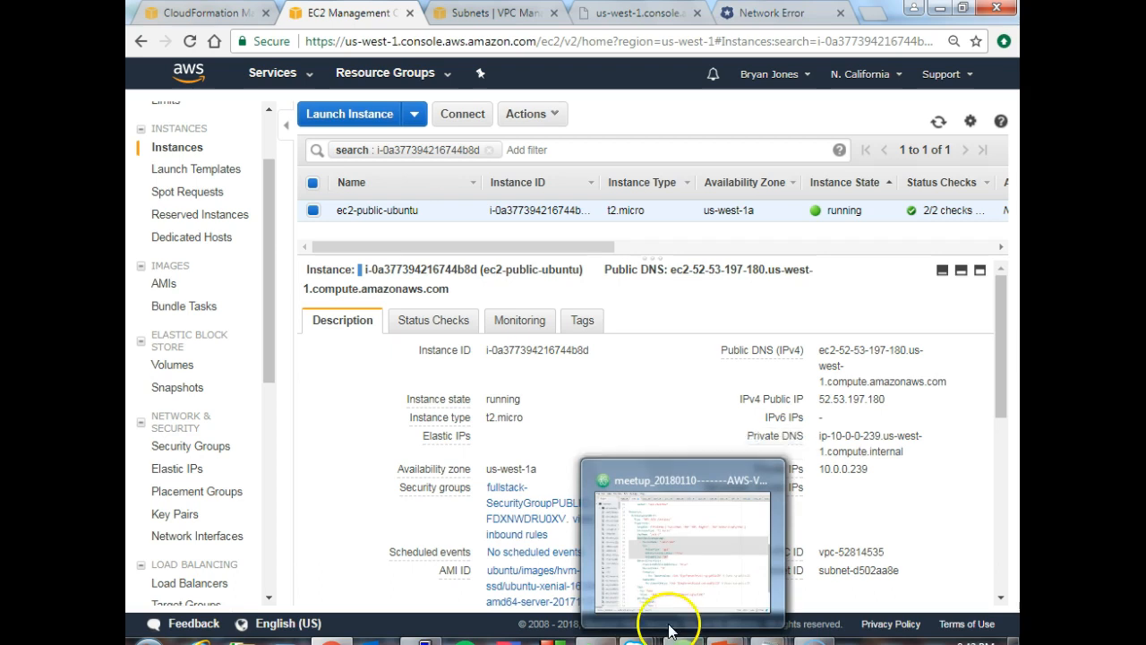
pyautogui.click(672, 563)
pyautogui.click(627, 428)
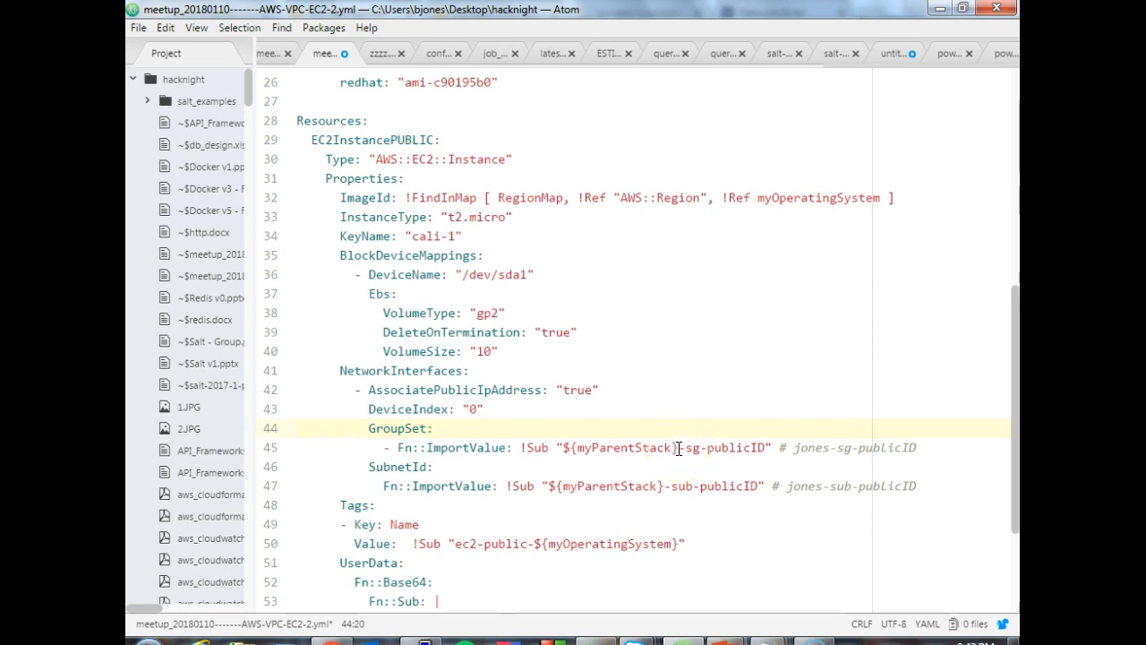
pyautogui.click(586, 336)
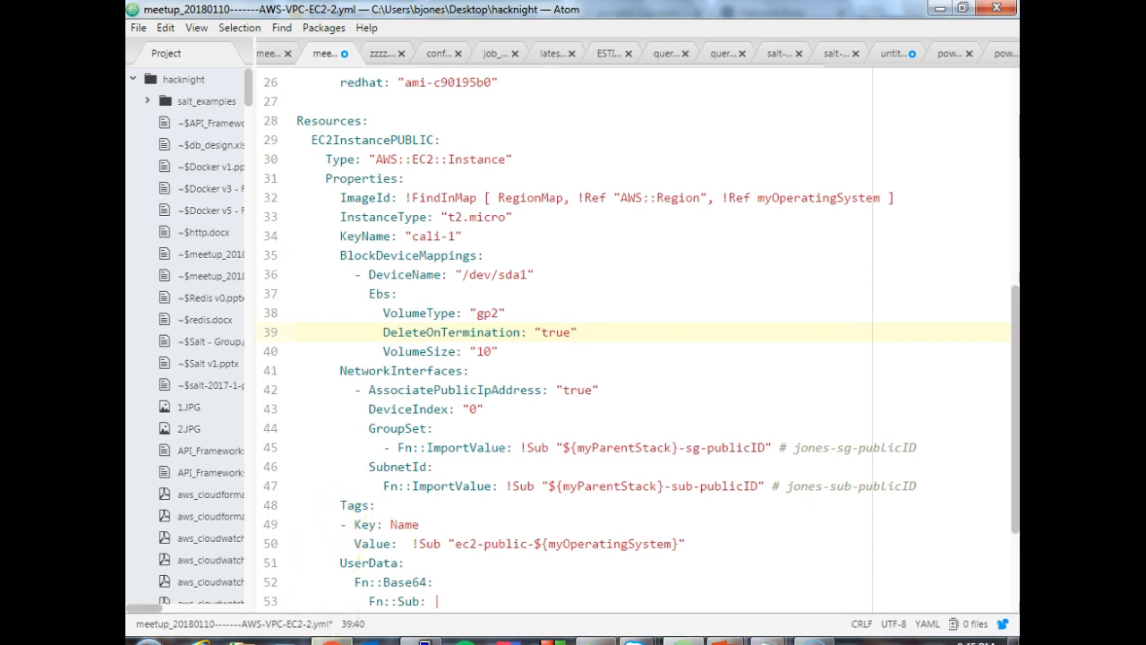
# - Switch to the browser and open the EC2 dashboard for the Mumbai region in place of the Subnets page
pyautogui.click(331, 641)
pyautogui.click(483, 12)
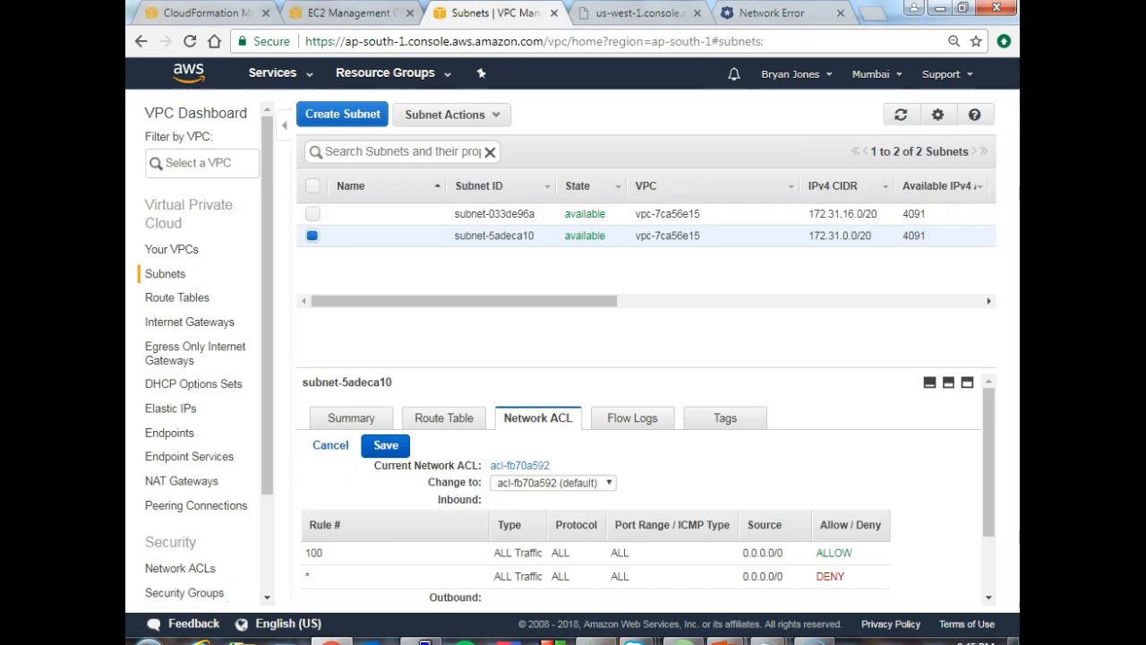
pyautogui.click(631, 15)
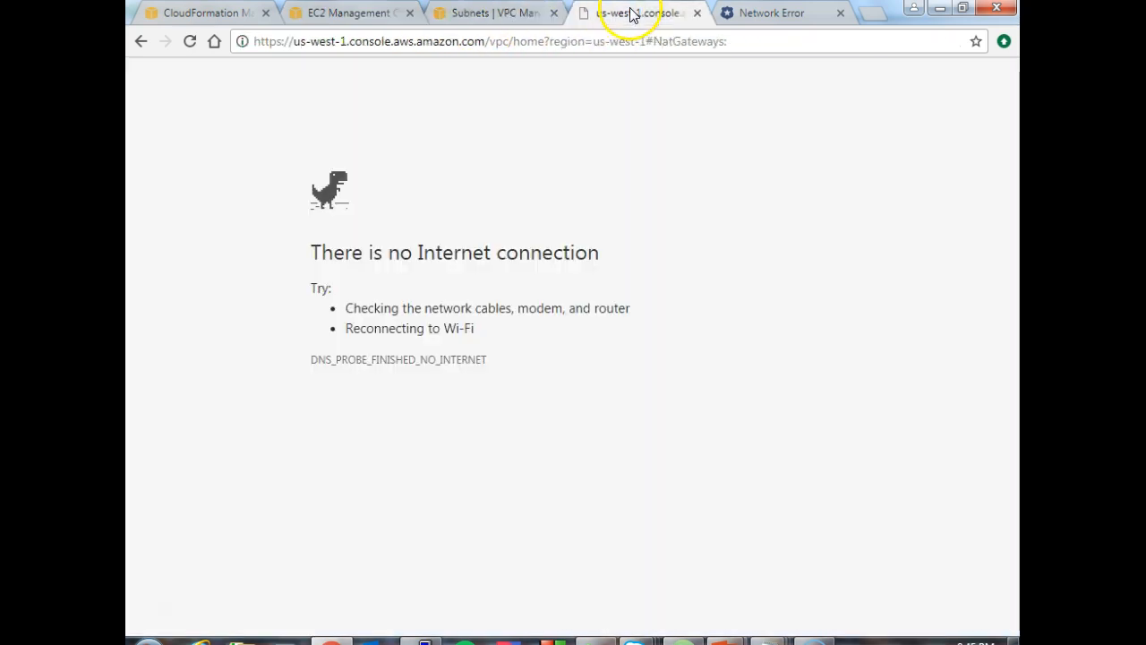
pyautogui.click(486, 12)
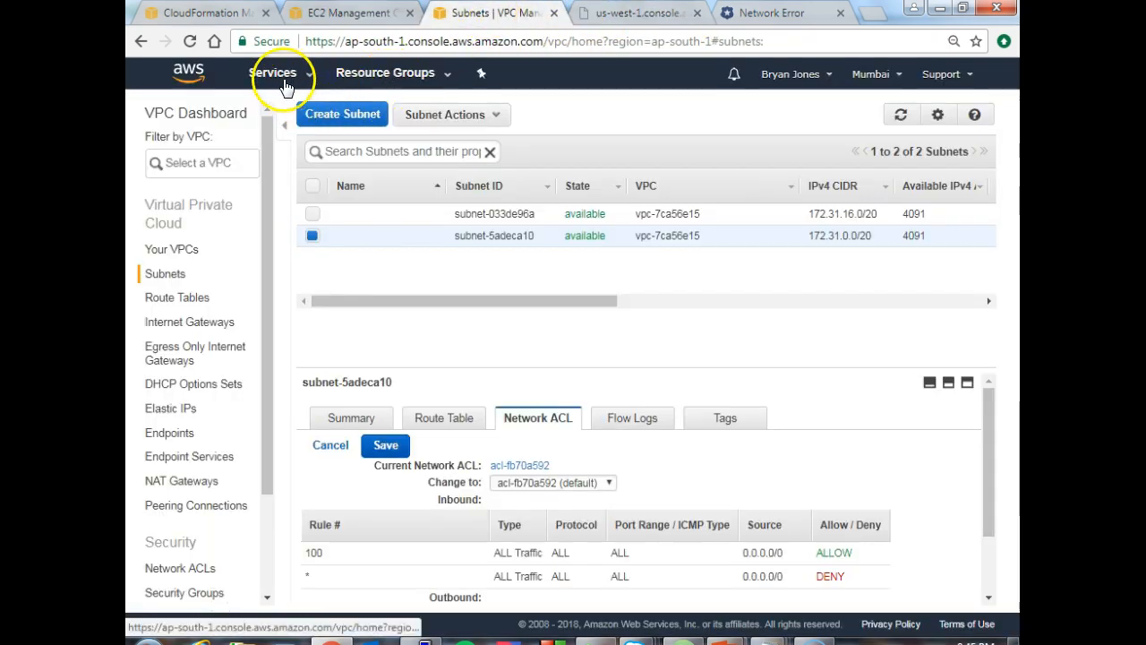
pyautogui.click(189, 82)
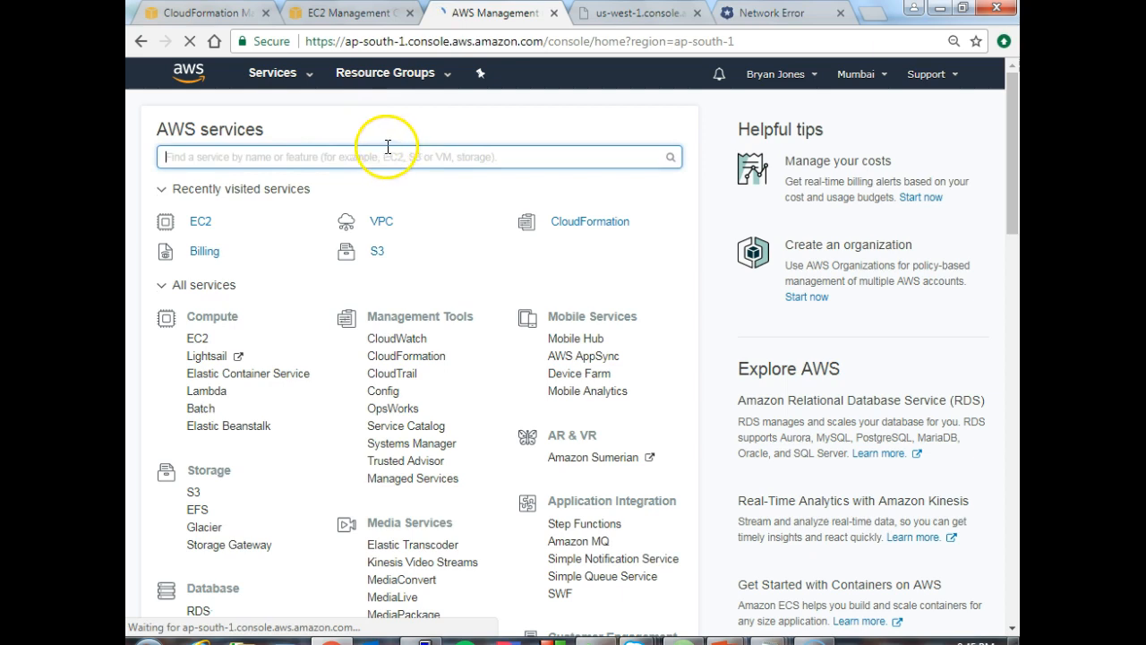
pyautogui.click(197, 226)
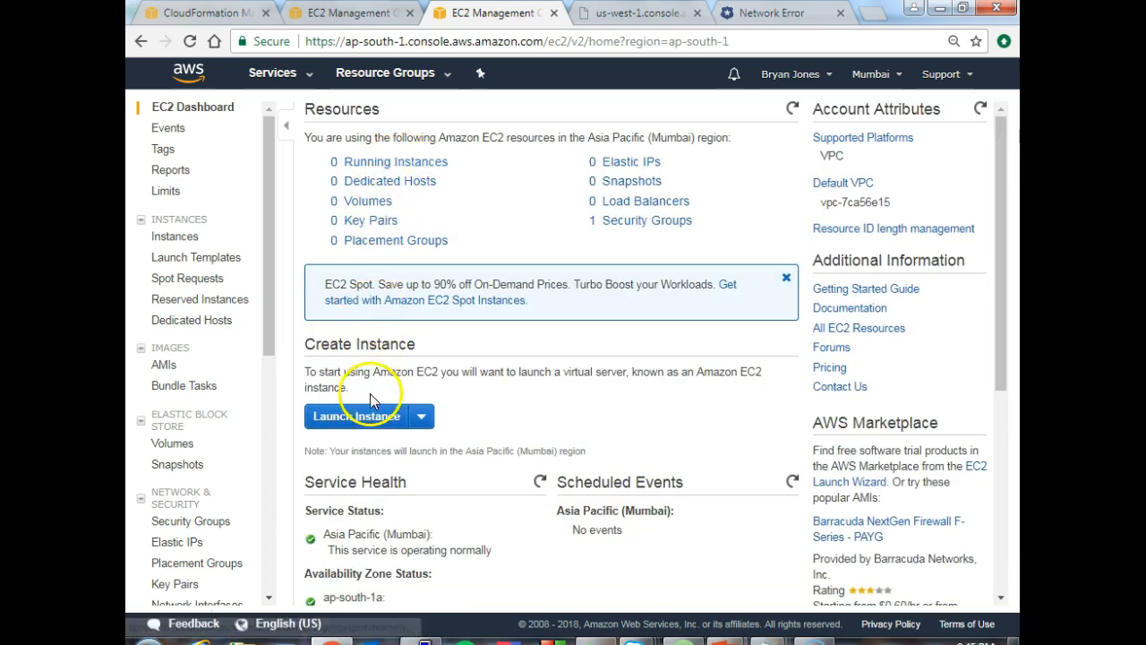
# - Start launching an instance with the Ubuntu Server 16.04 LTS image and look through the available instance types
pyautogui.click(371, 416)
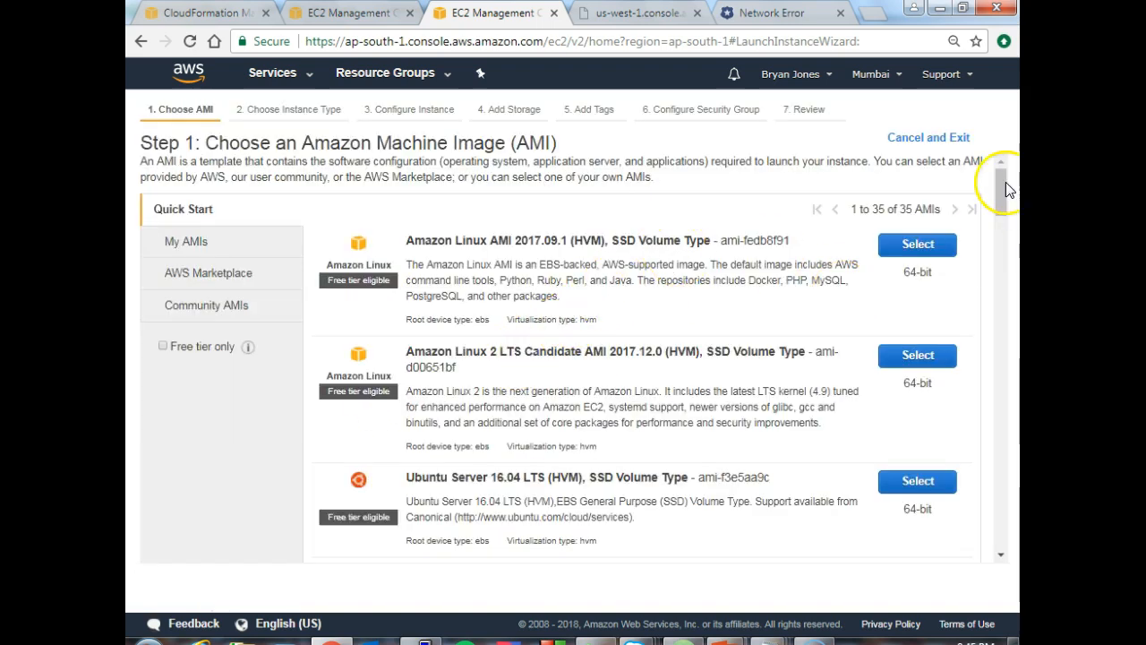
pyautogui.moveTo(1004, 182); pyautogui.dragTo(1002, 198)
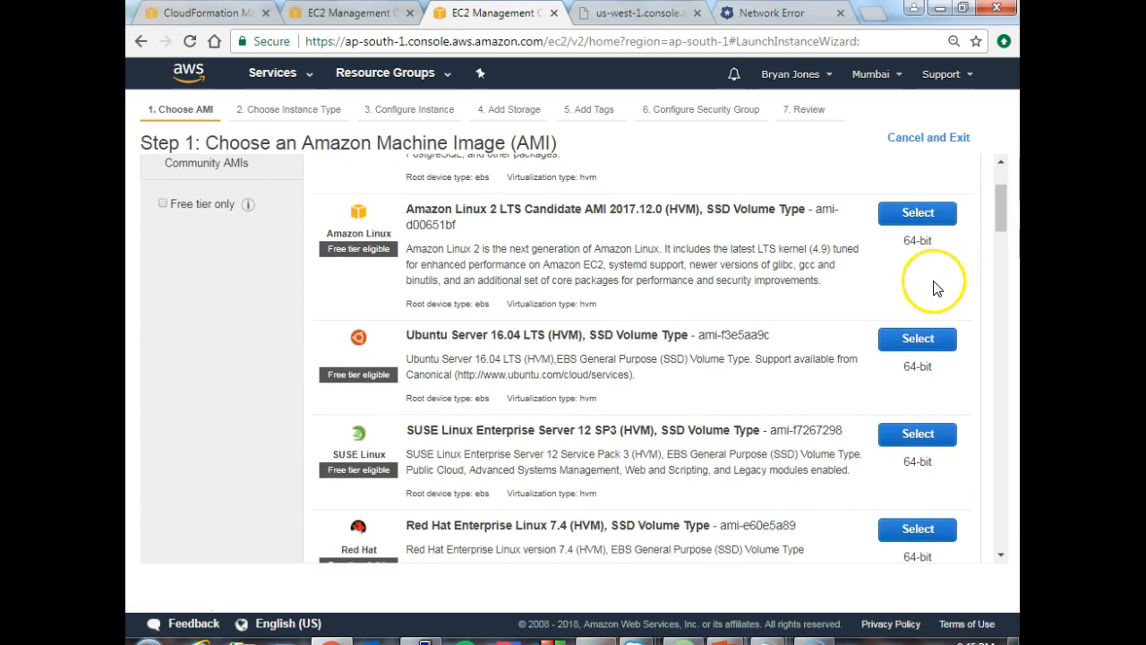
pyautogui.click(909, 341)
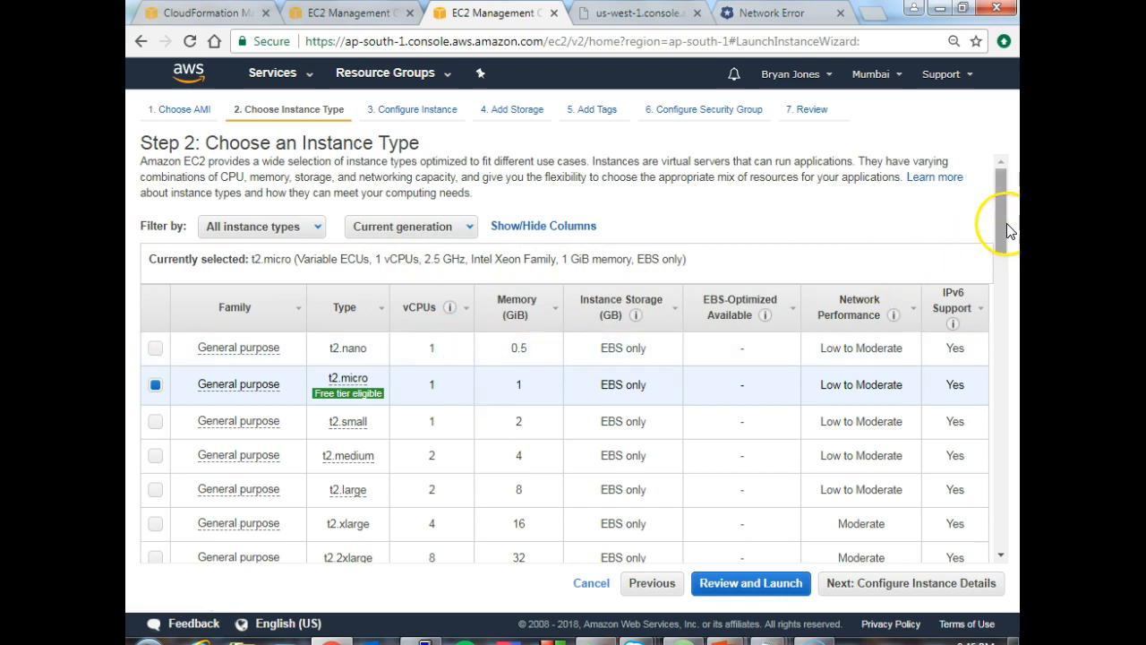
pyautogui.moveTo(1002, 214); pyautogui.dragTo(1001, 240)
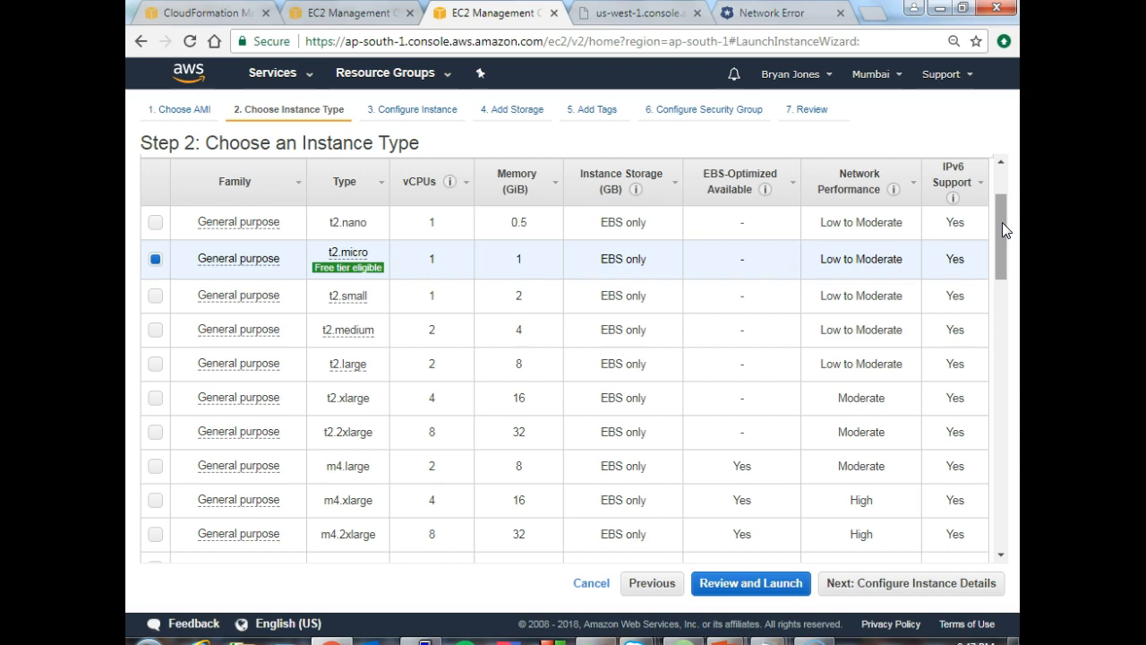
pyautogui.moveTo(1002, 222); pyautogui.dragTo(1004, 229)
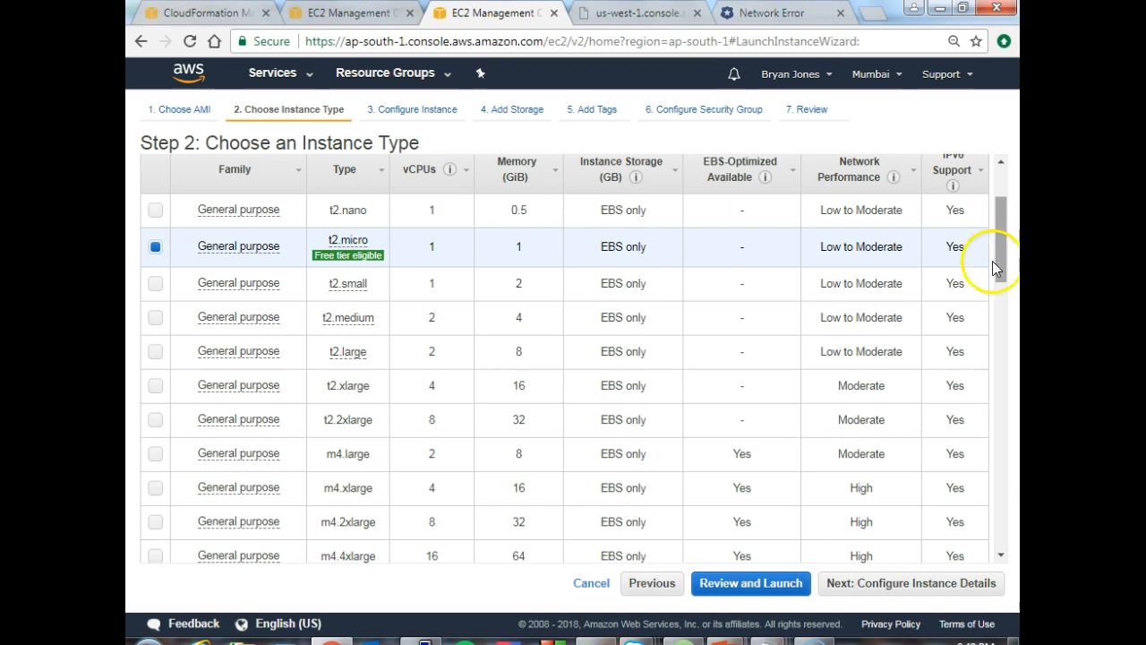
# - Switch to the meetup_20180110---AWS PowerPoint slide show and view the AWS Pricing slide
pyautogui.moveTo(724, 641)
pyautogui.click(760, 575)
pyautogui.click(712, 528)
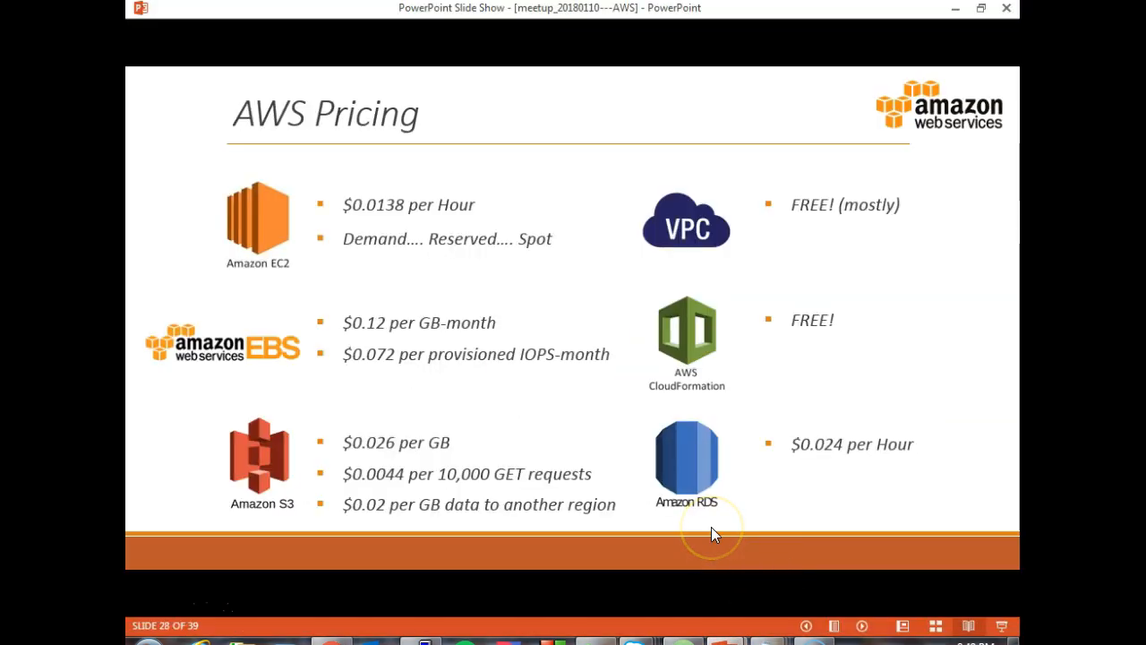